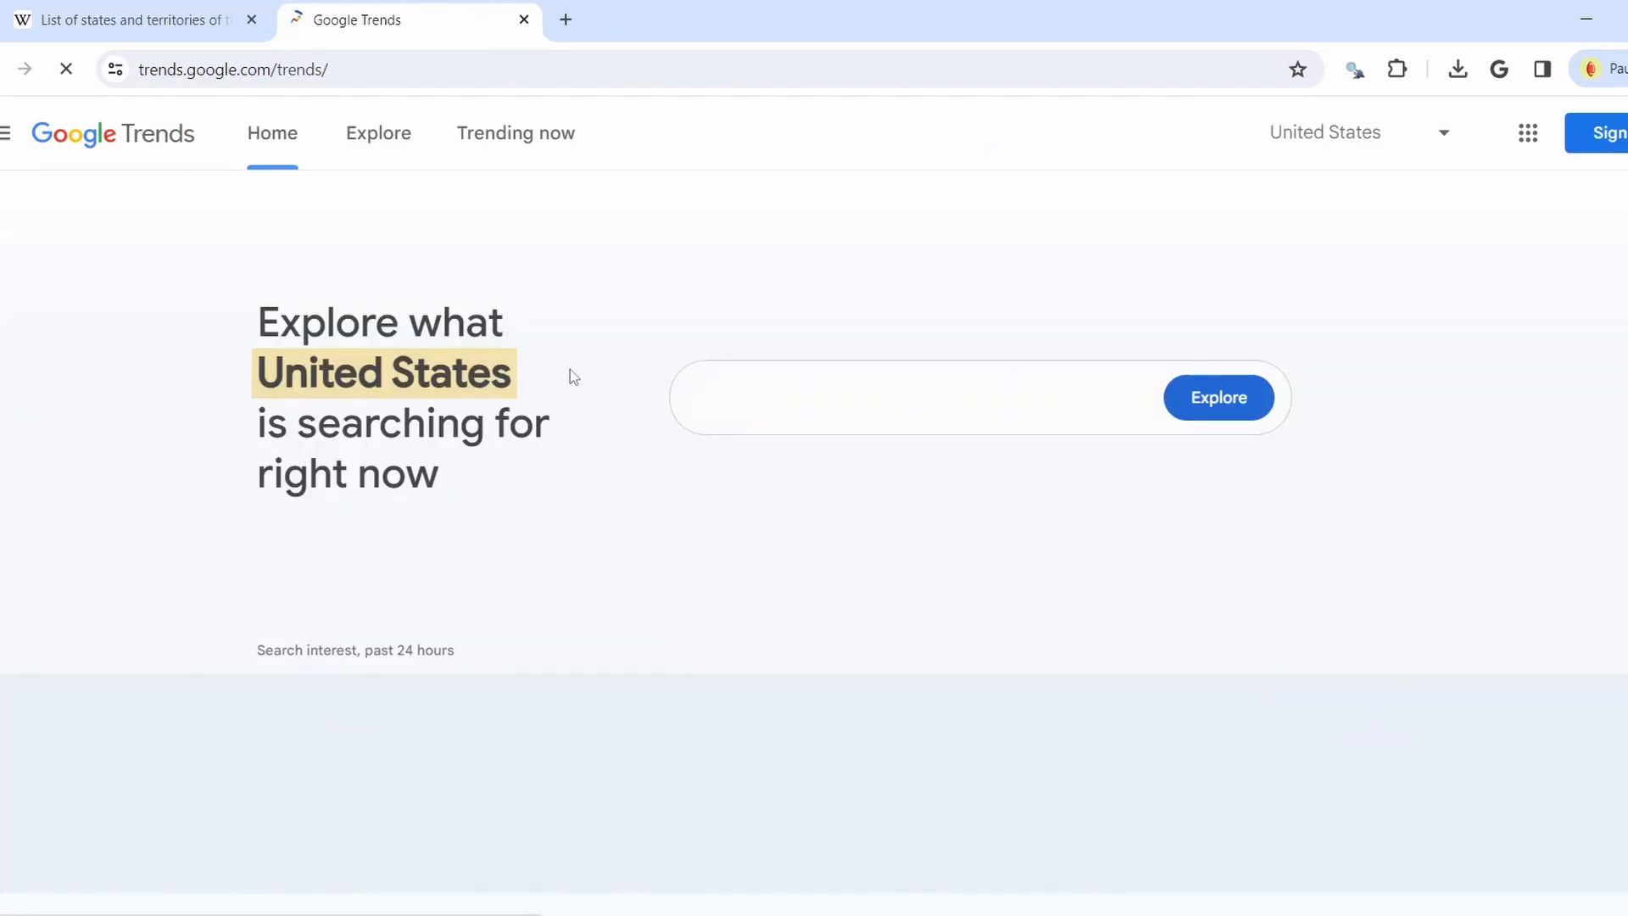
Search Google Trends for the term 'tesla cars'
left_click(830, 394)
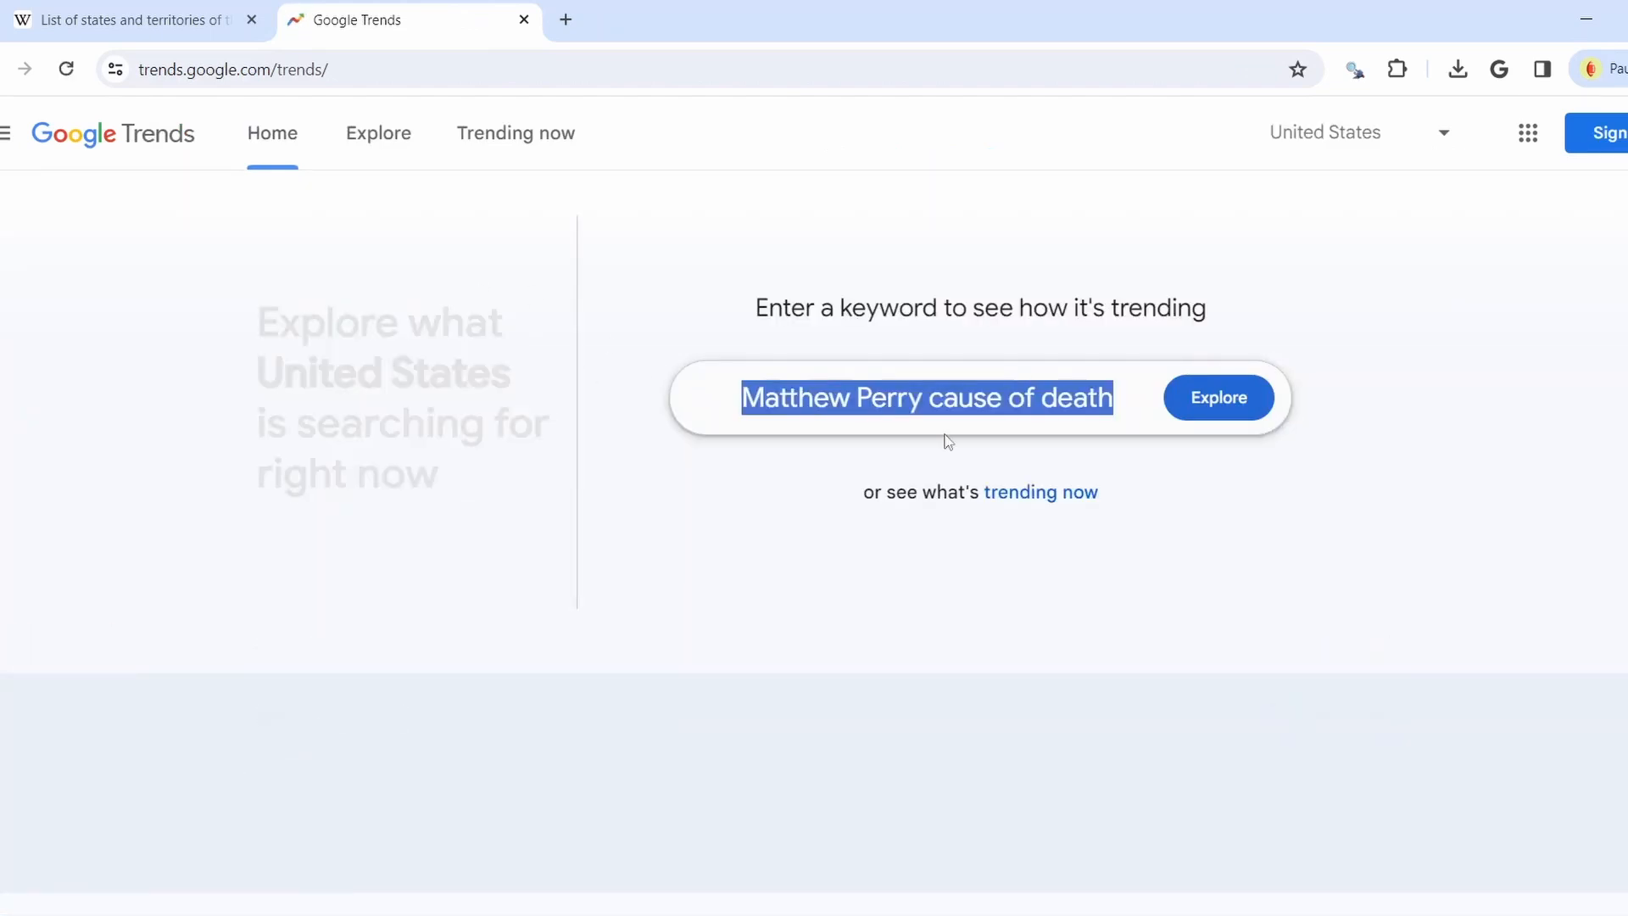
type("te")
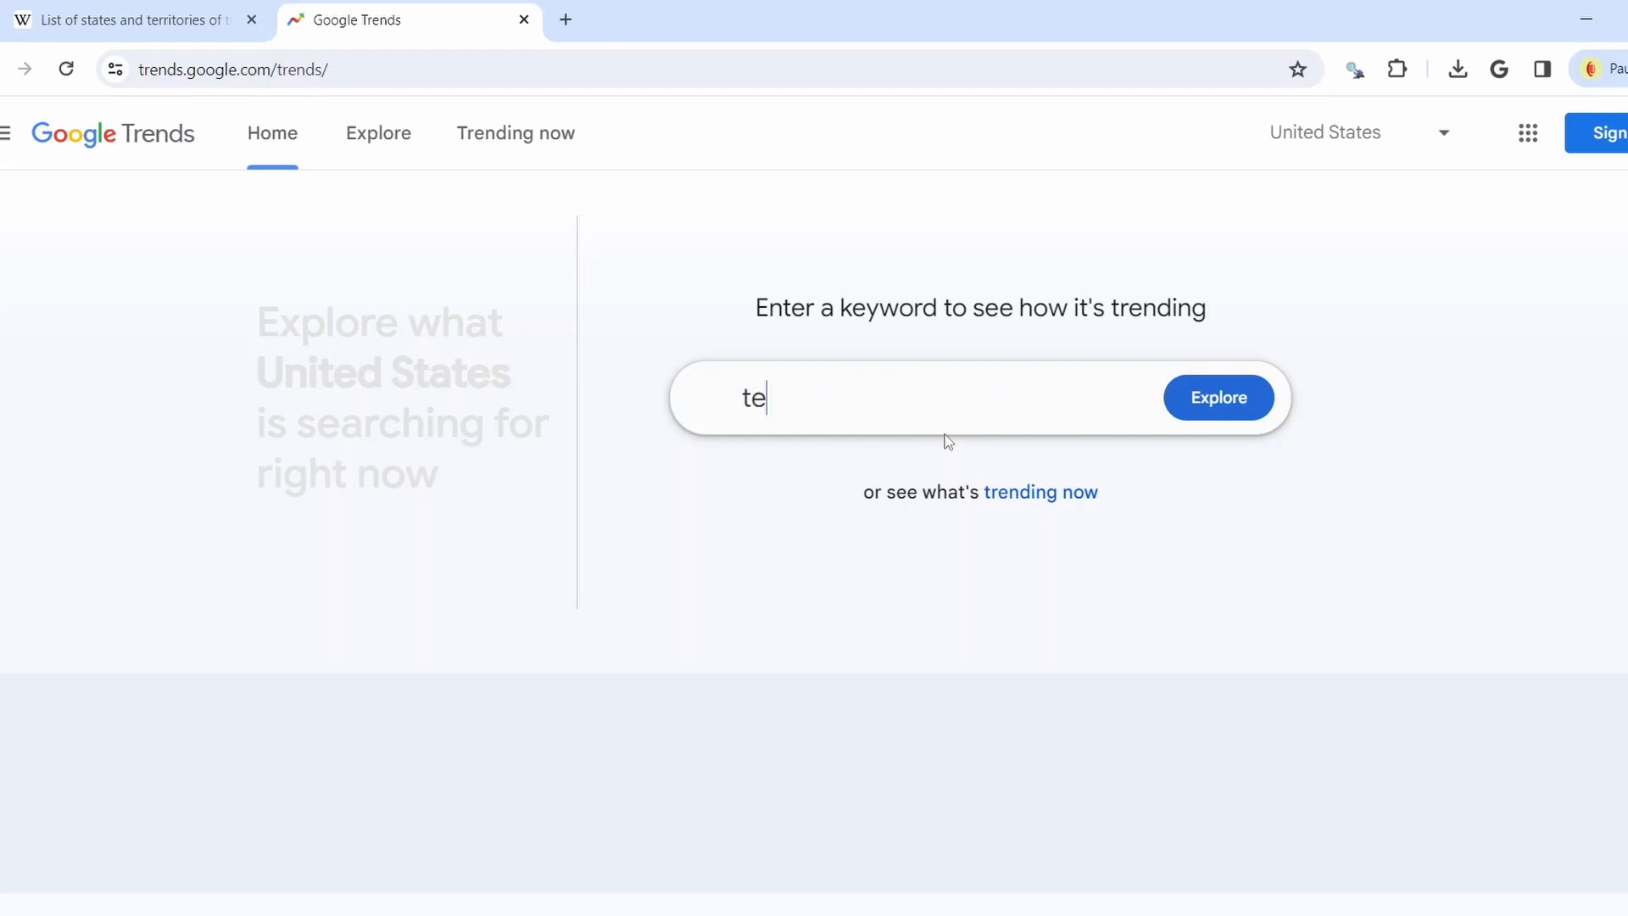
type("sla car")
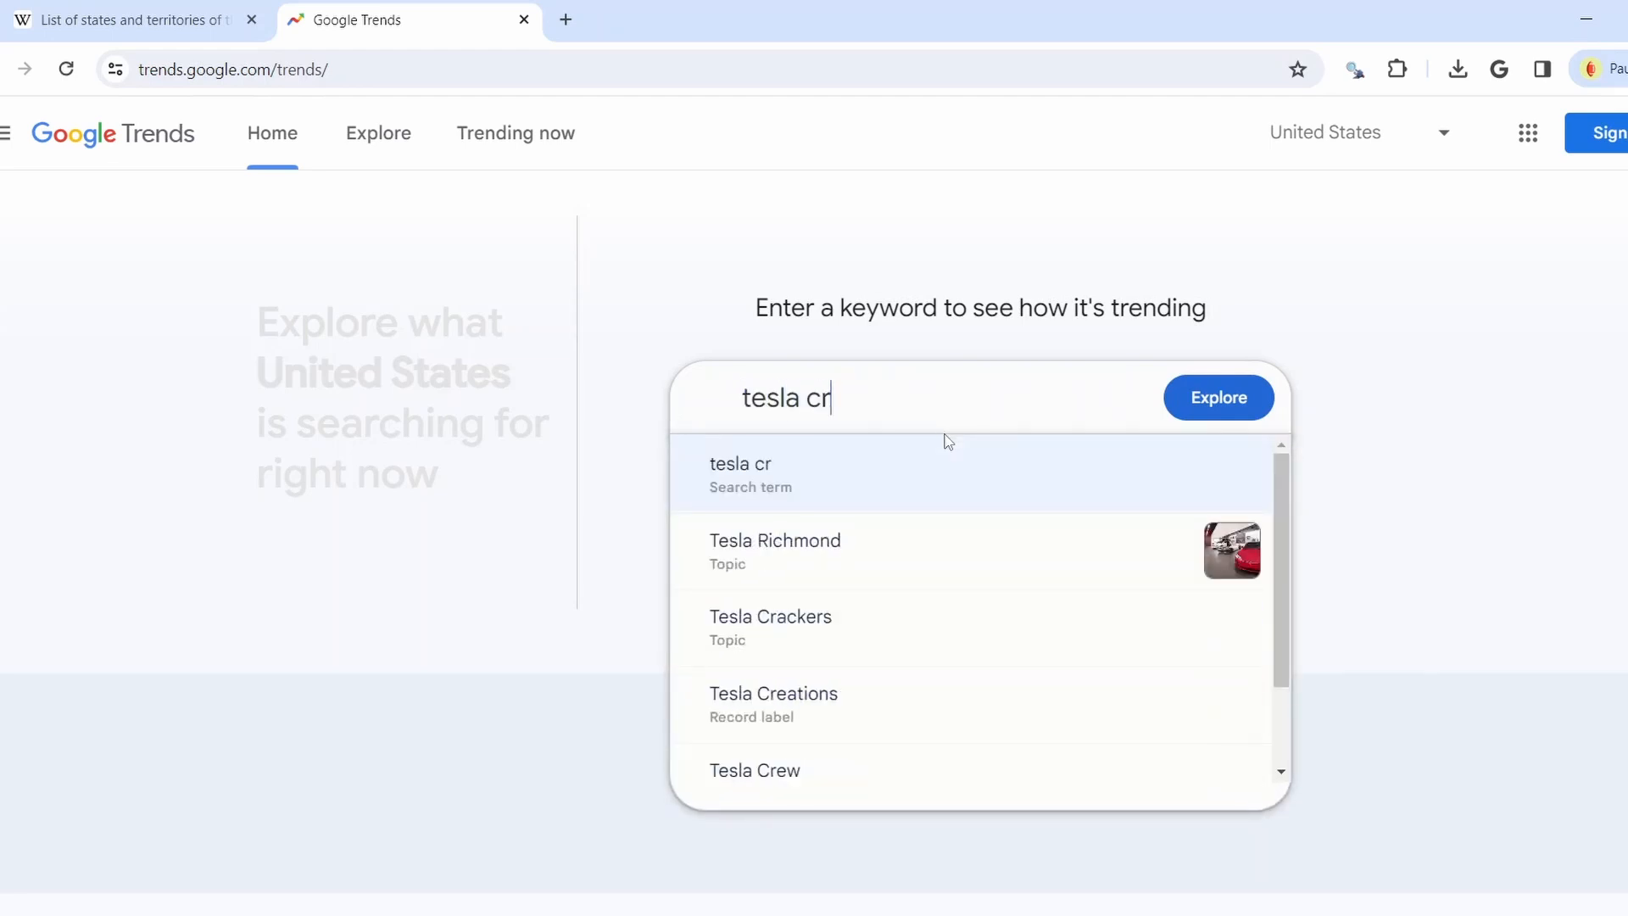
key("BackSpace")
type("ars")
key("Return")
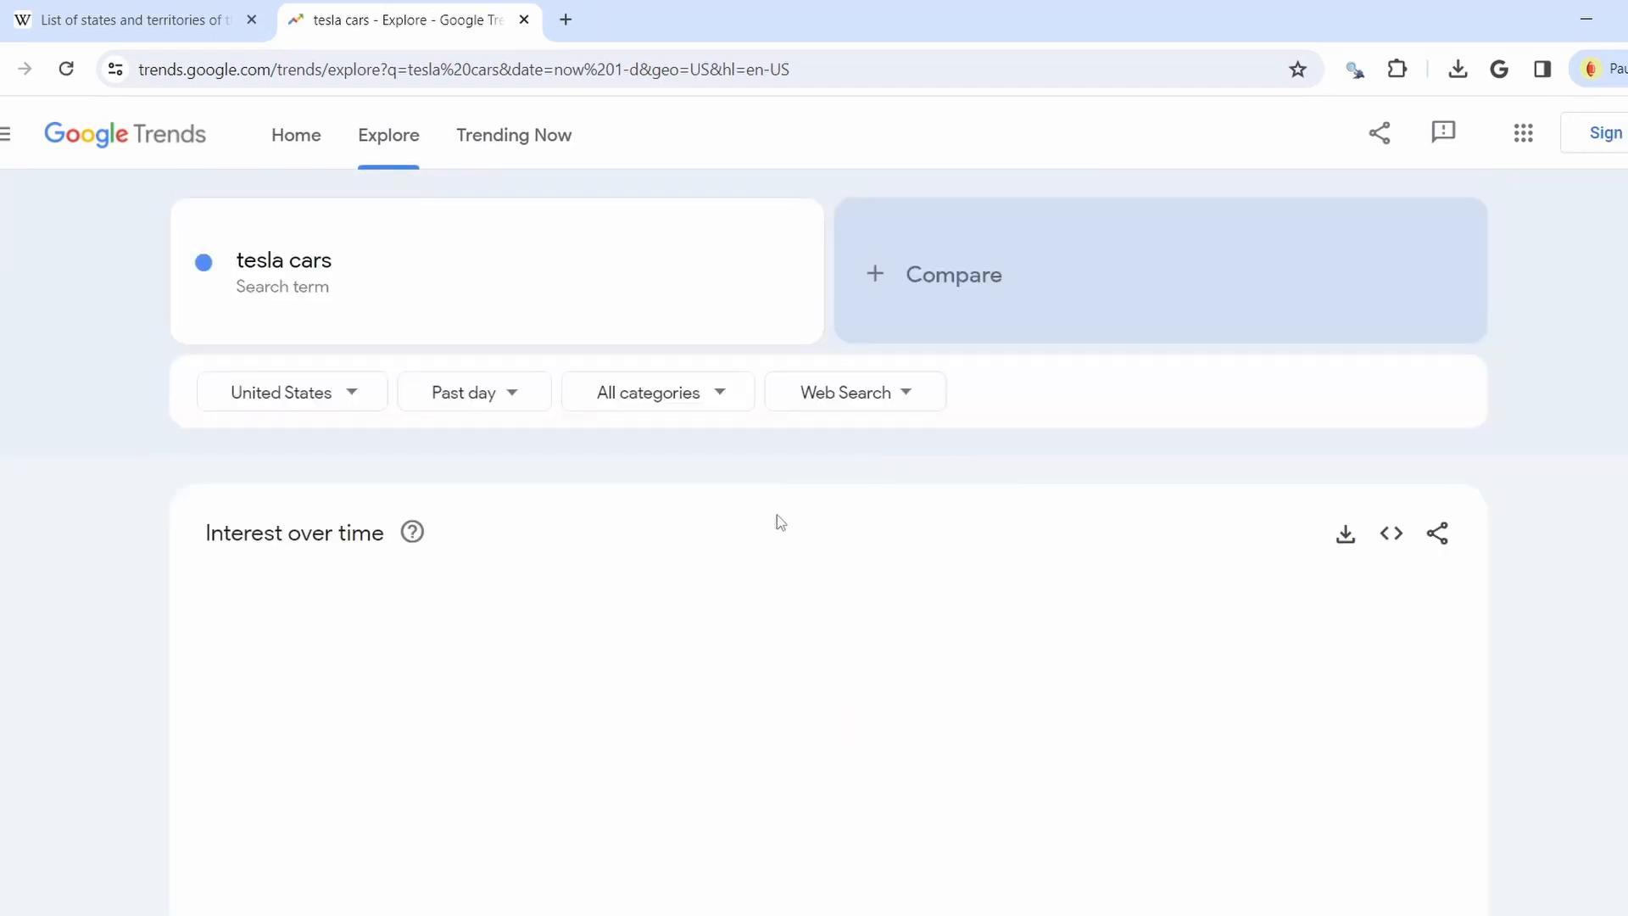
Change the Trends time range from Past day to Past 12 months
scroll(777, 527, "down", 5)
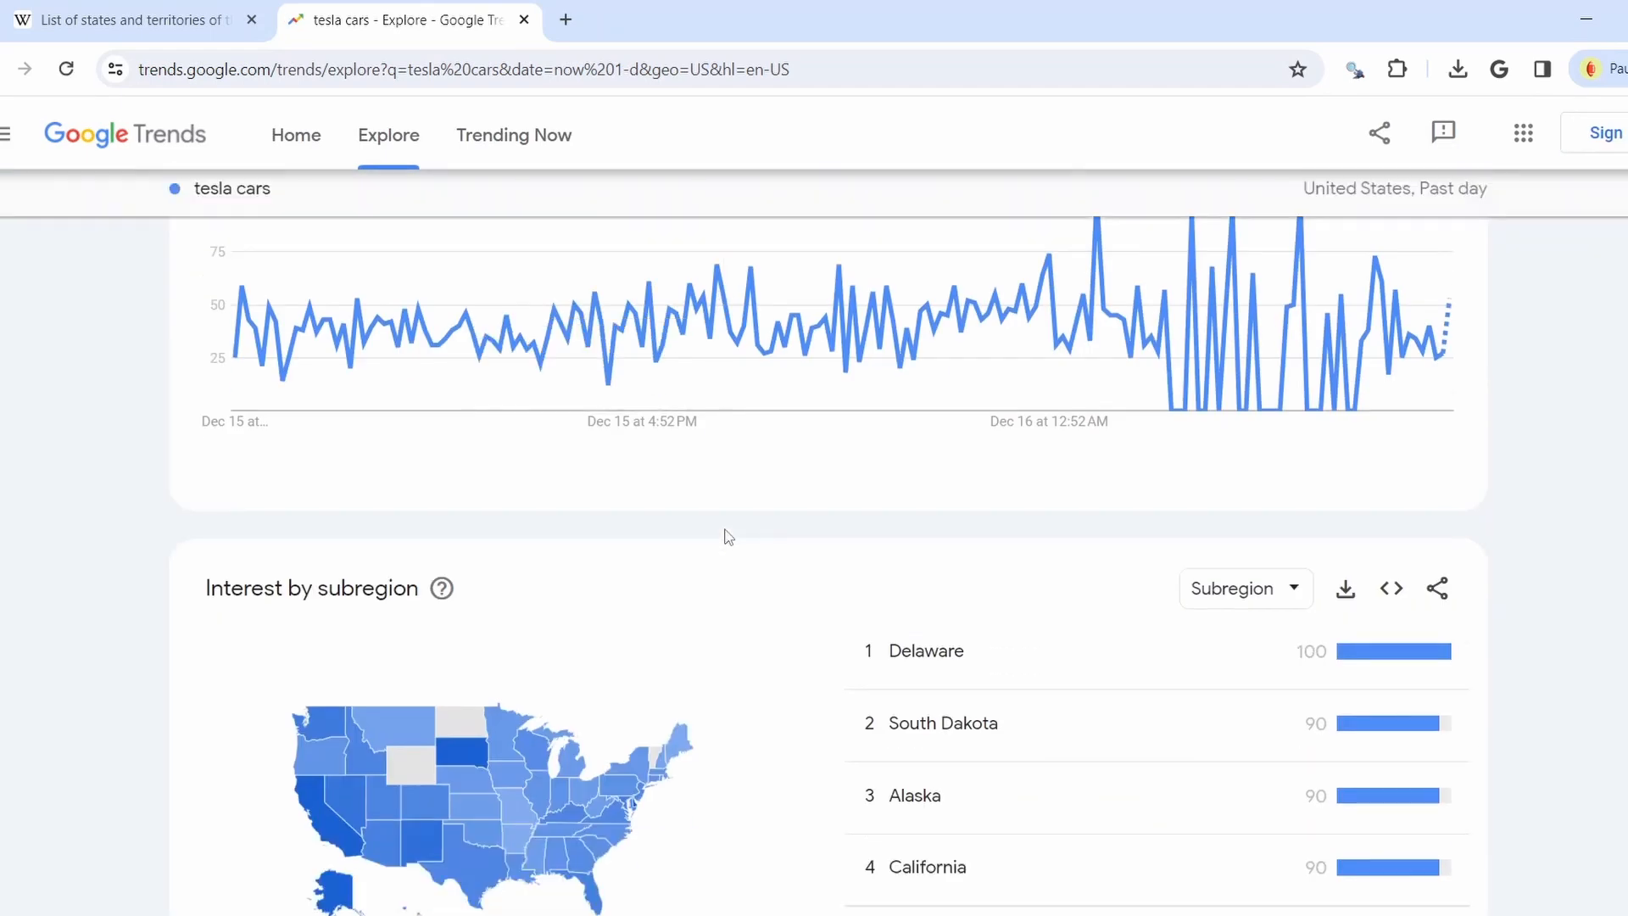
scroll(720, 534, "up", 3)
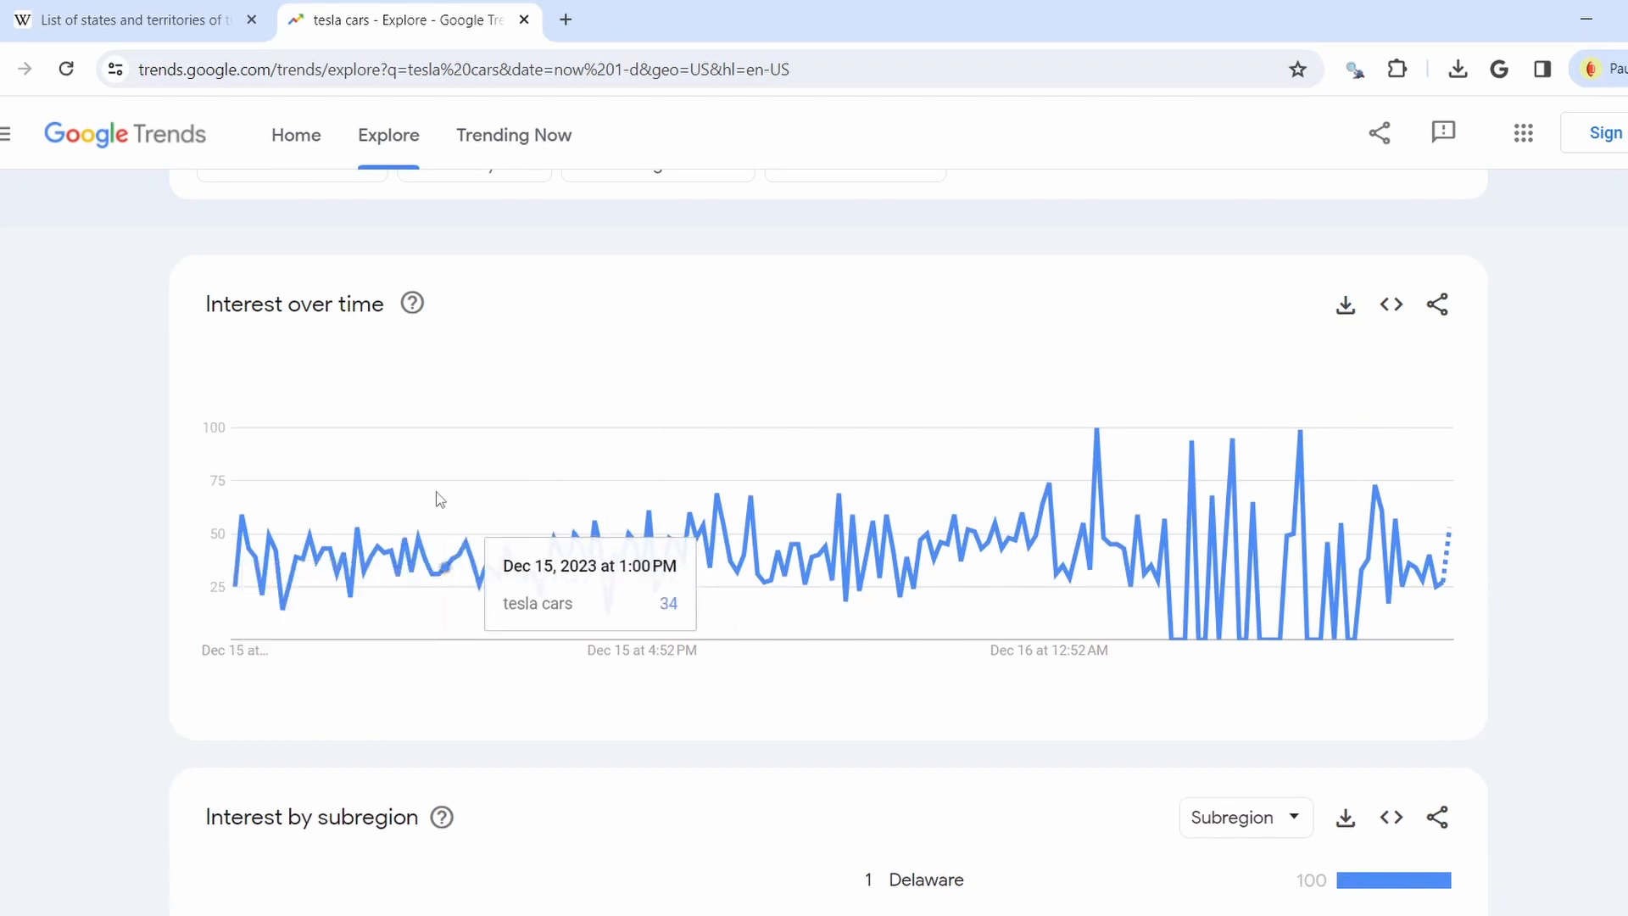
scroll(702, 540, "down", 3)
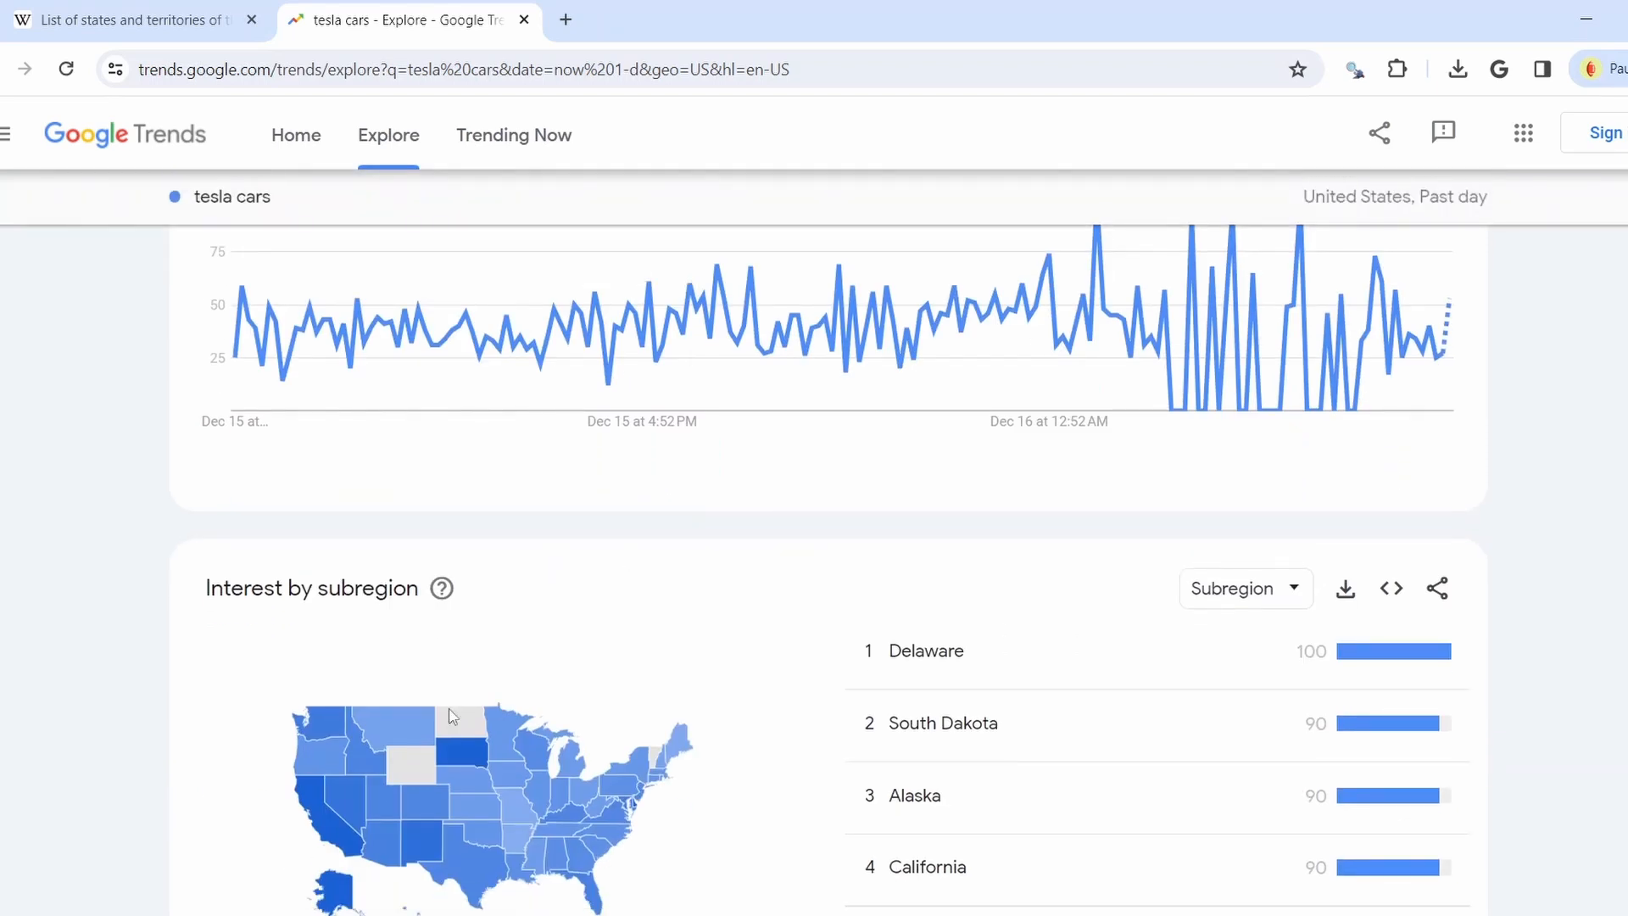
scroll(792, 704, "up", 6)
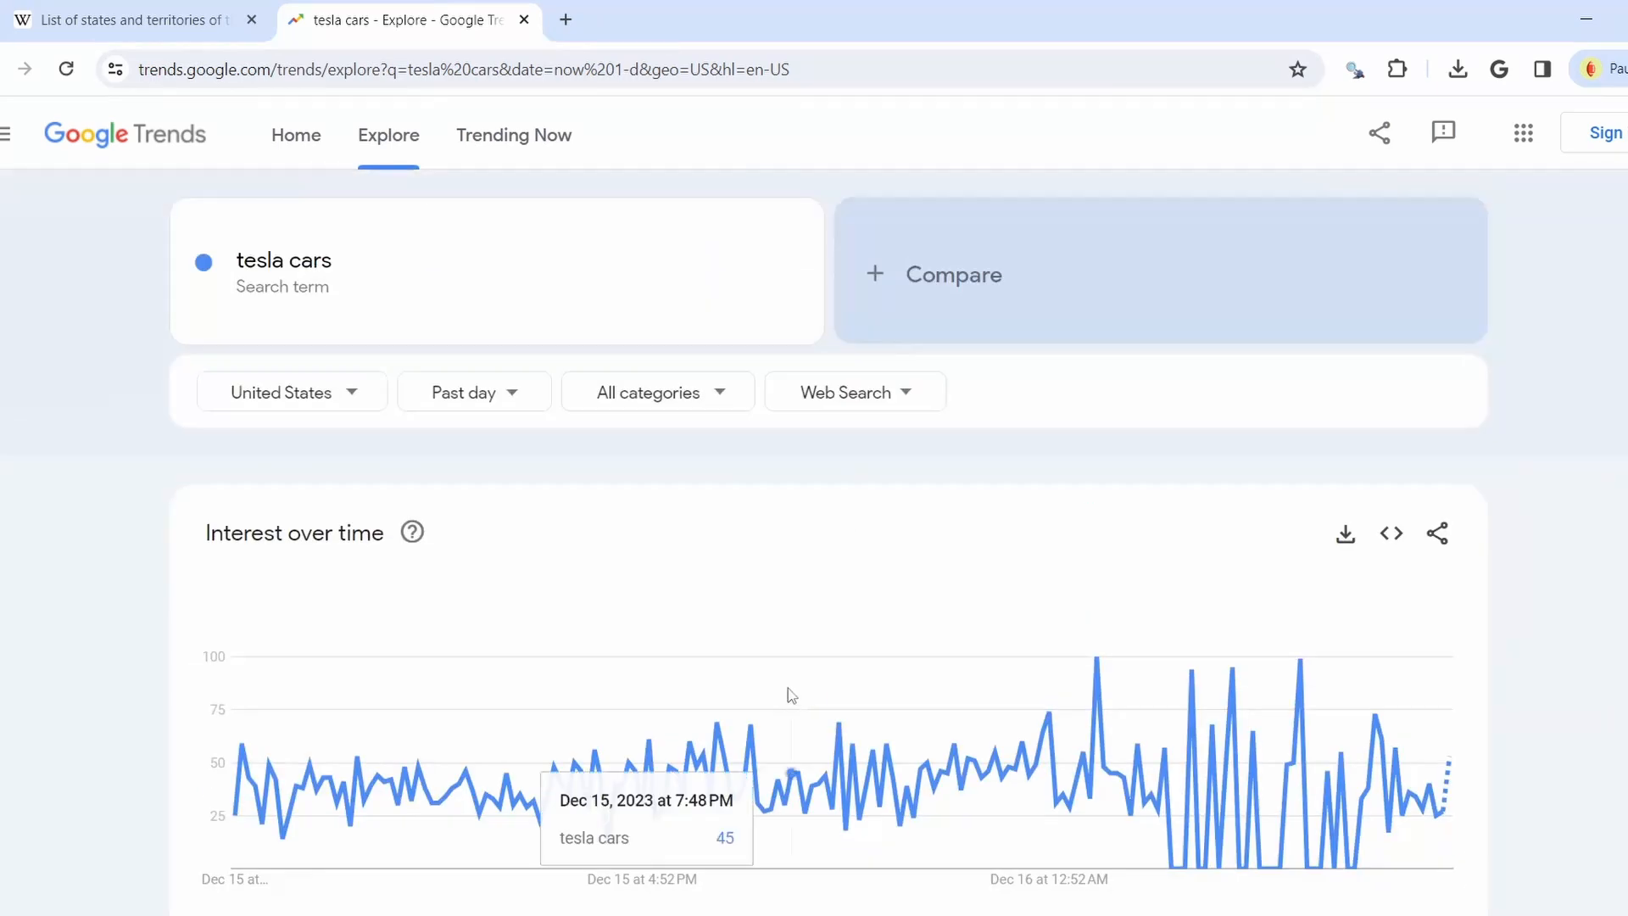
left_click(509, 399)
left_click(535, 717)
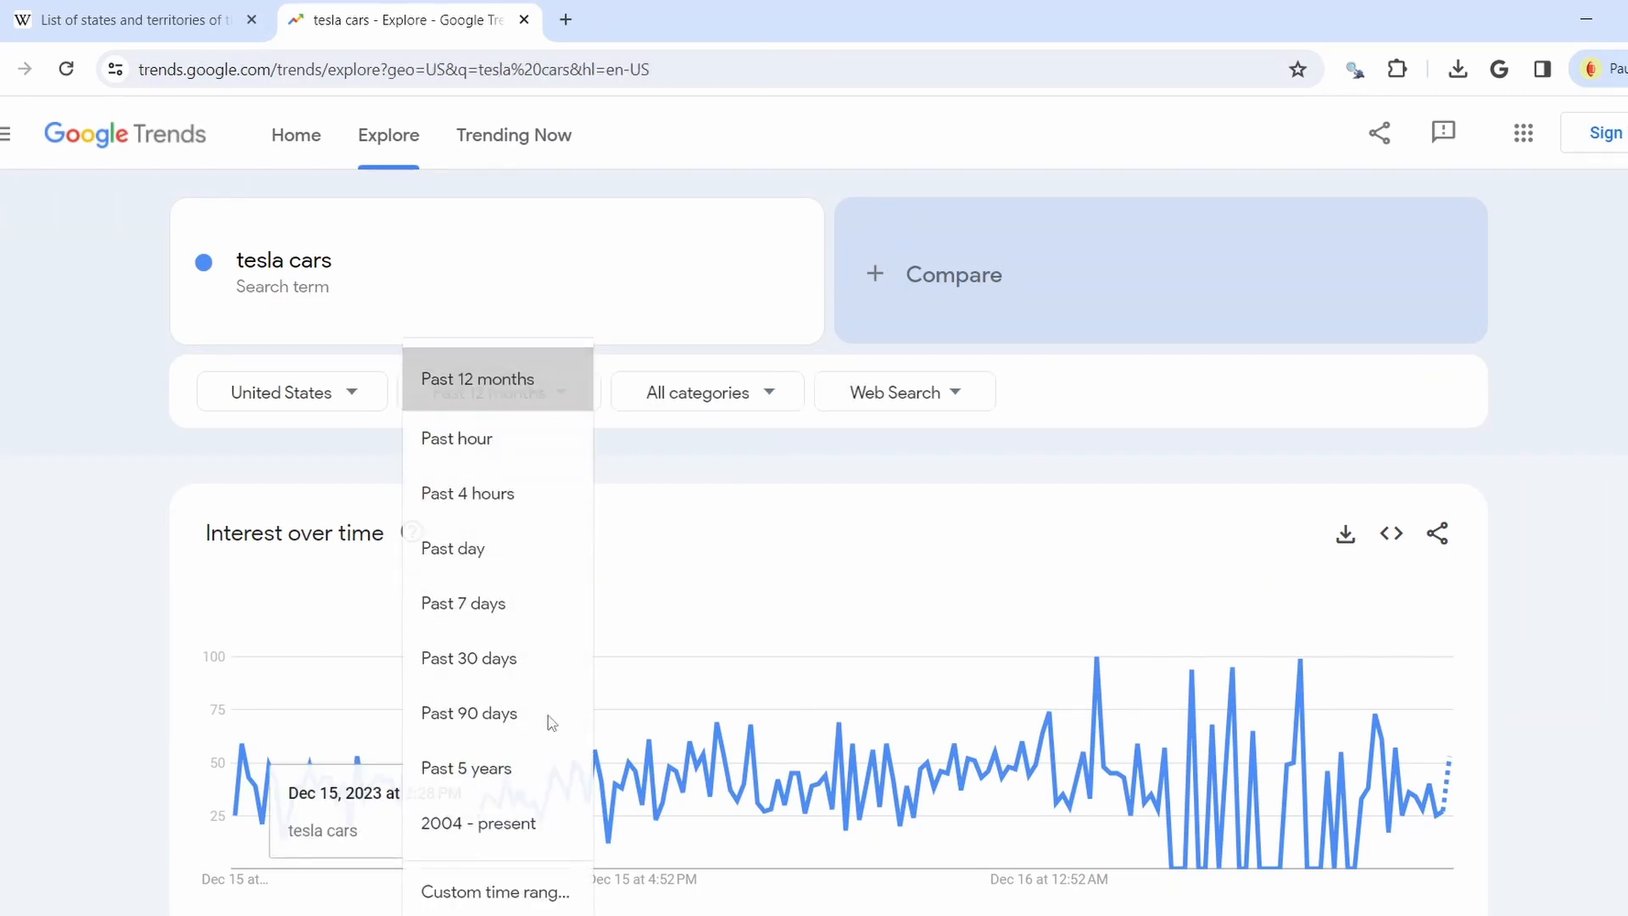
Download the interest-by-subregion CSV as geoMap (1).csv and open it in Excel
scroll(975, 666, "down", 8)
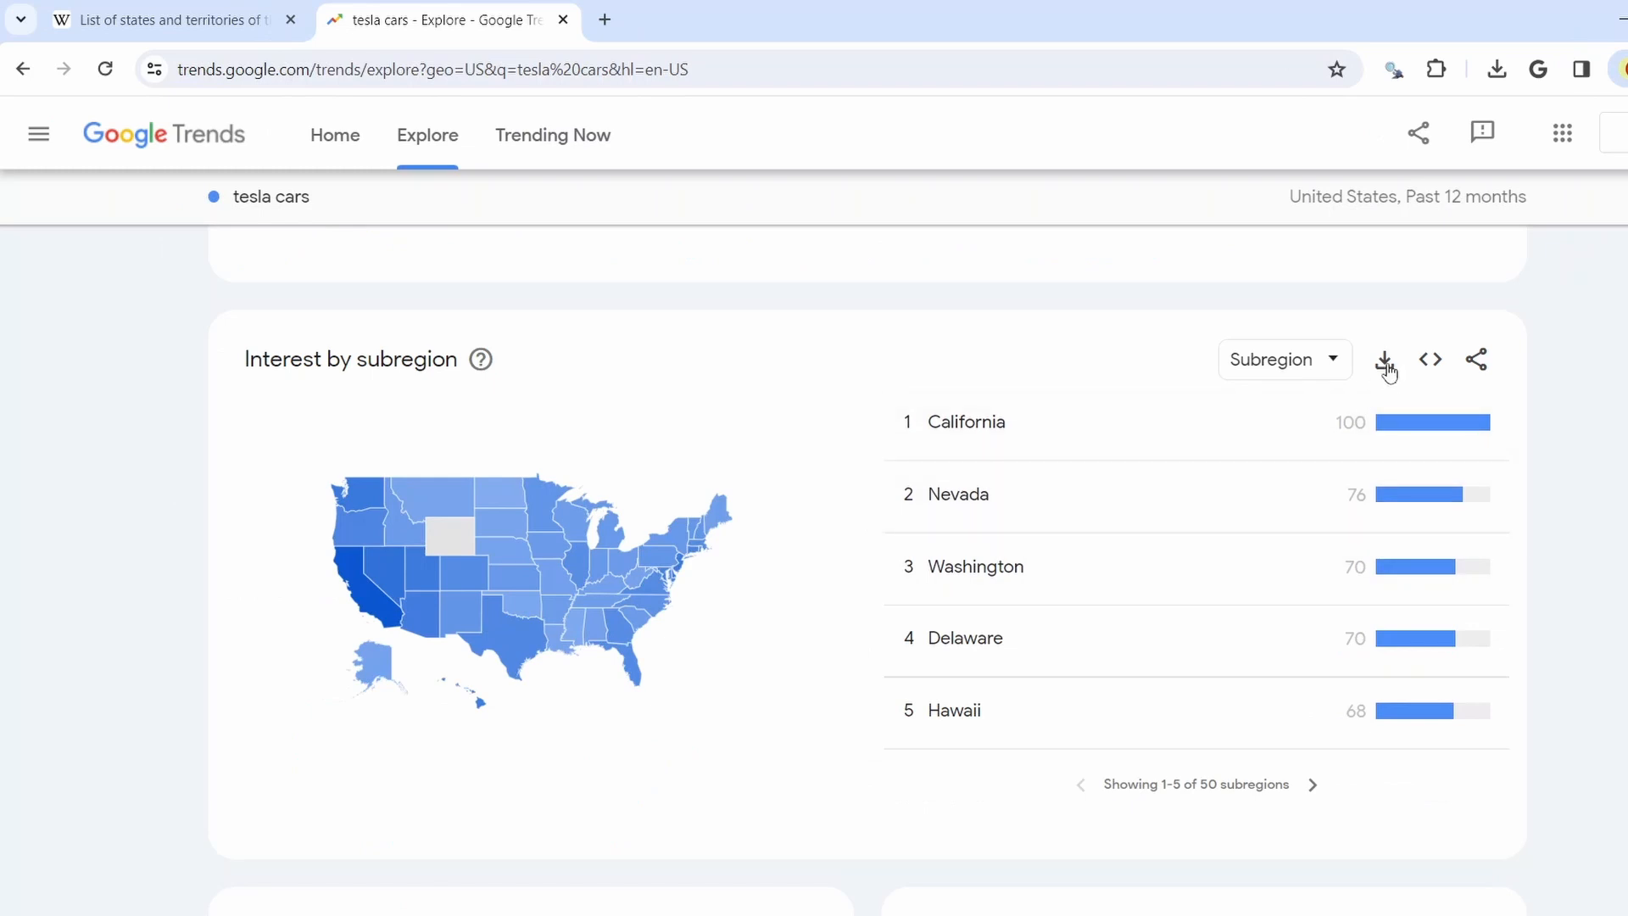
left_click(1386, 364)
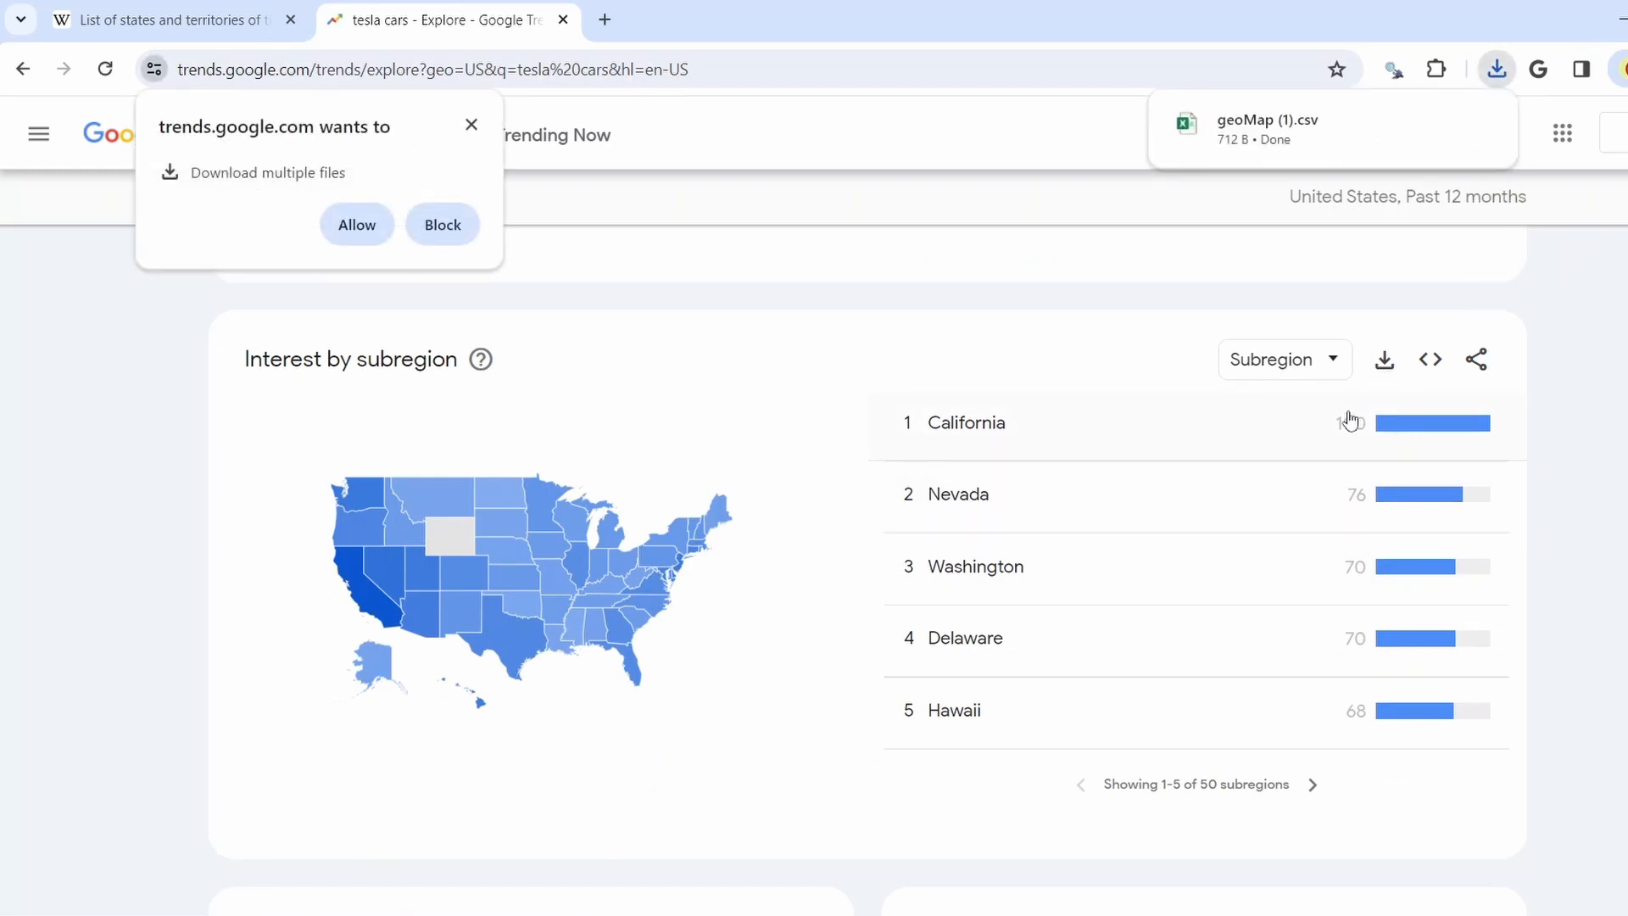
left_click(1268, 127)
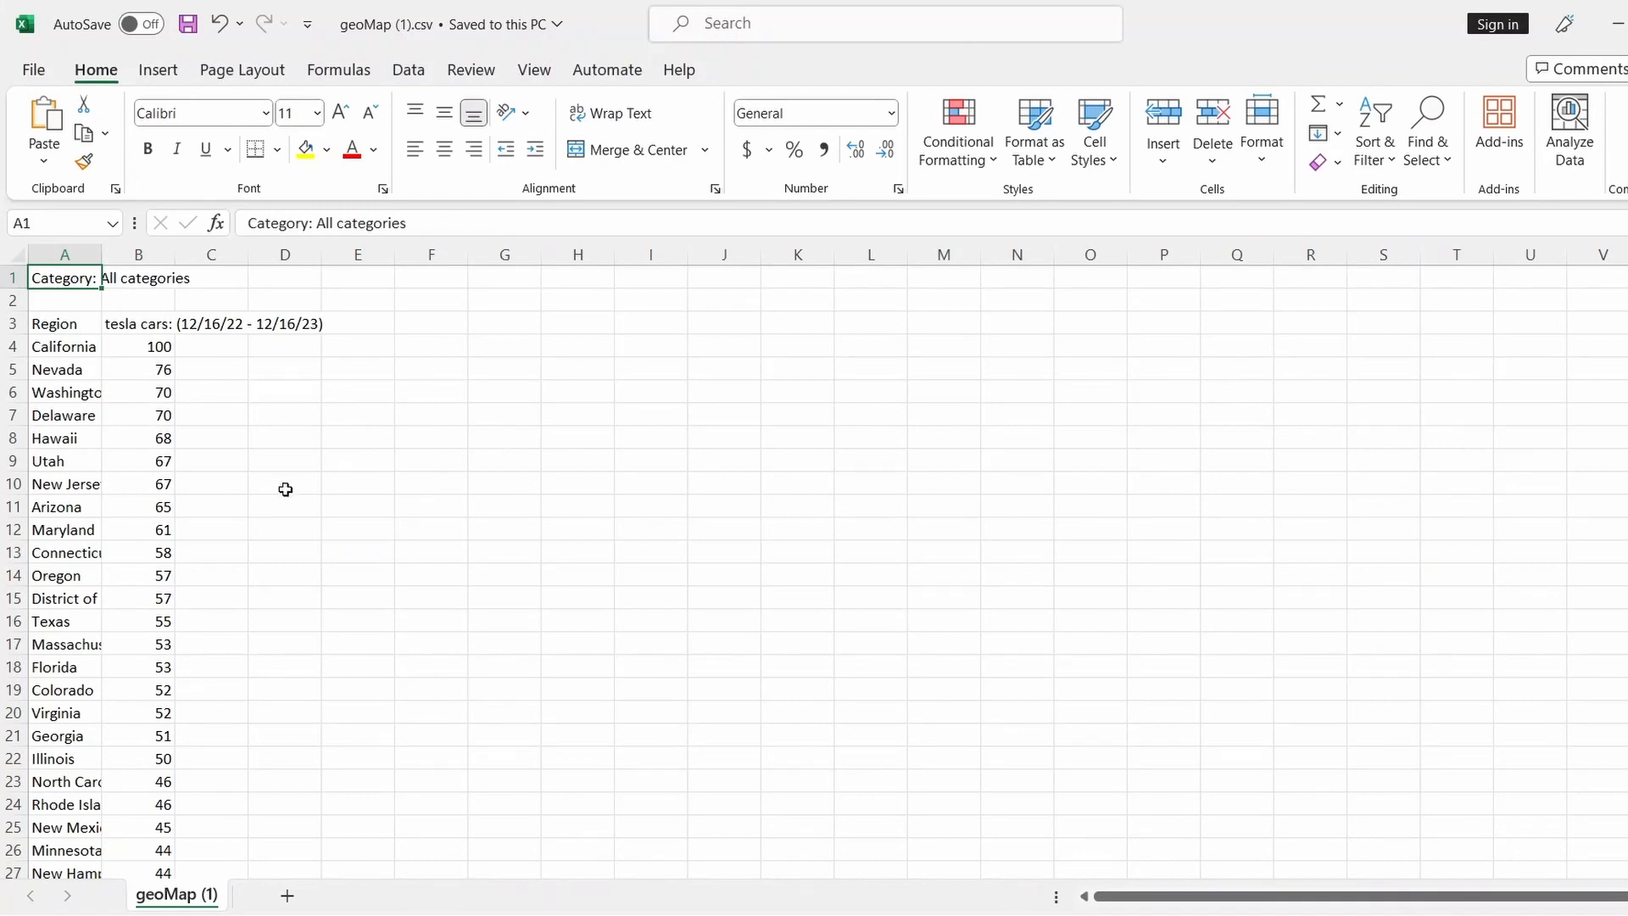
Delete the category row and blank row at the top of the sheet
scroll(287, 477, "down", 5)
scroll(292, 496, "down", 4)
scroll(298, 513, "up", 9)
left_click(327, 462)
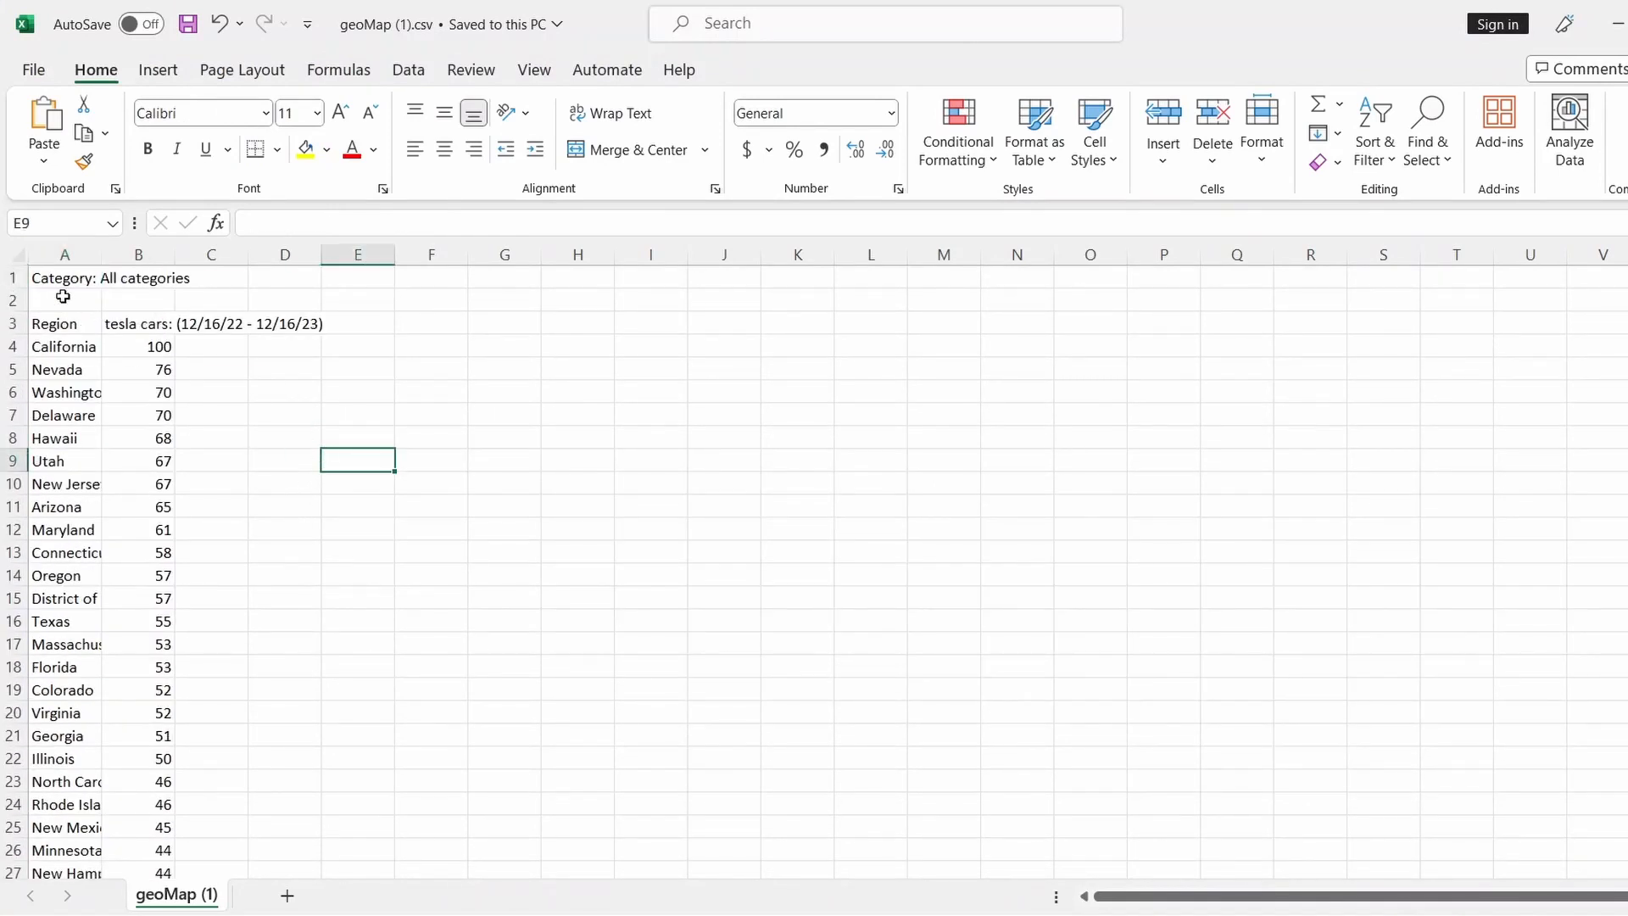
left_click_drag(15, 277, 14, 299)
right_click(14, 299)
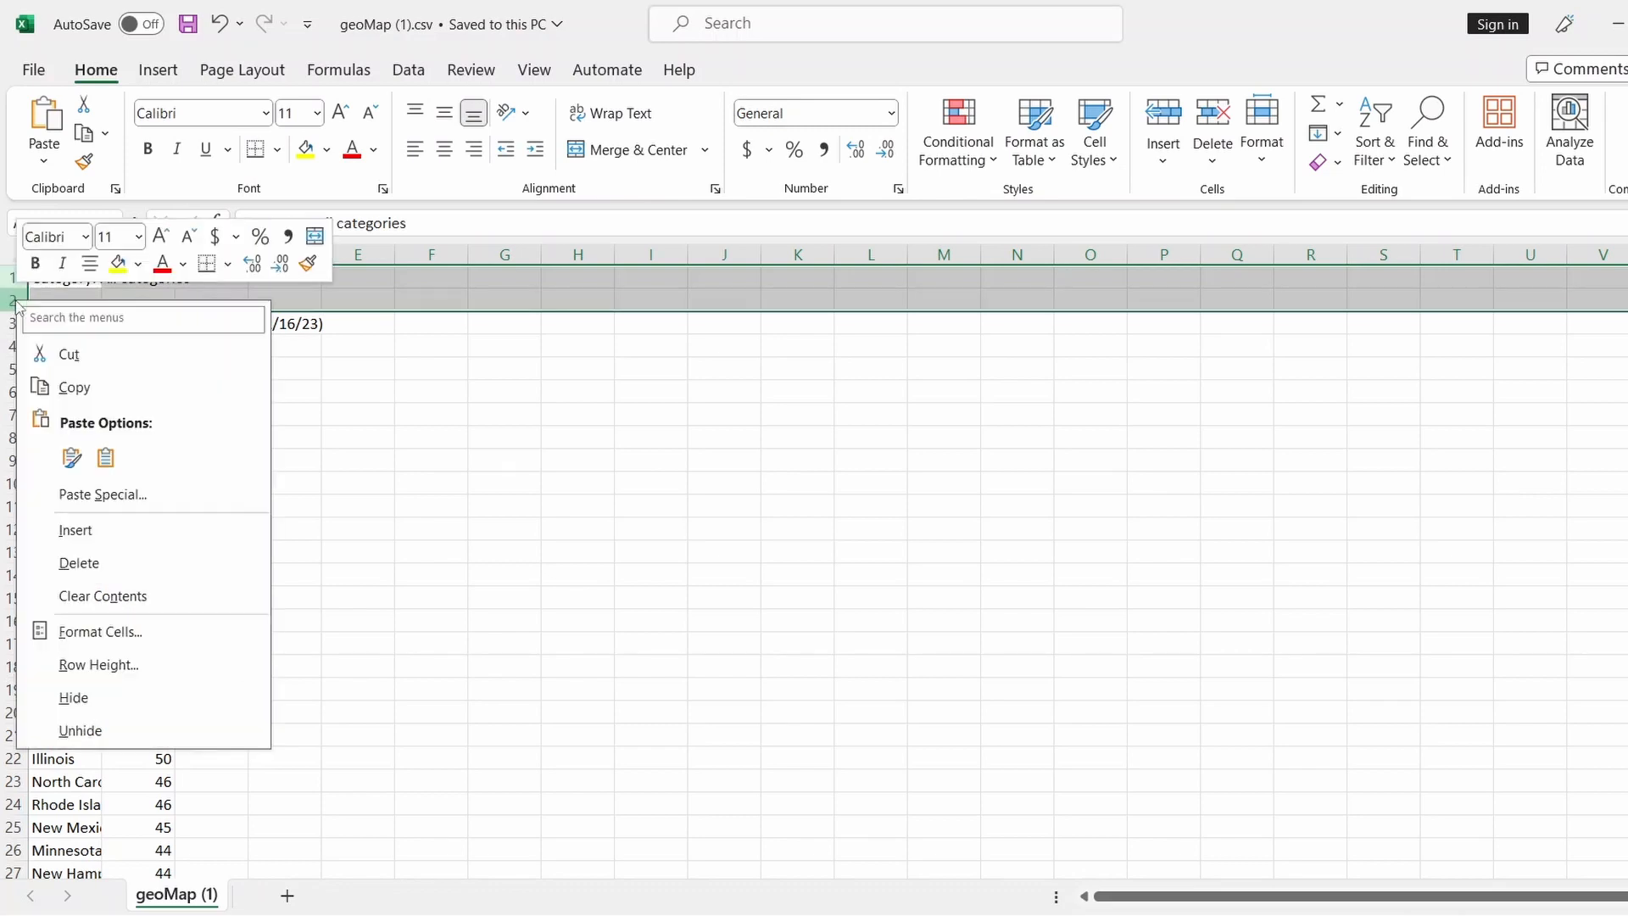
left_click(85, 558)
Strip the date range from header B1 so it reads 'tesla cars'
left_click(153, 277)
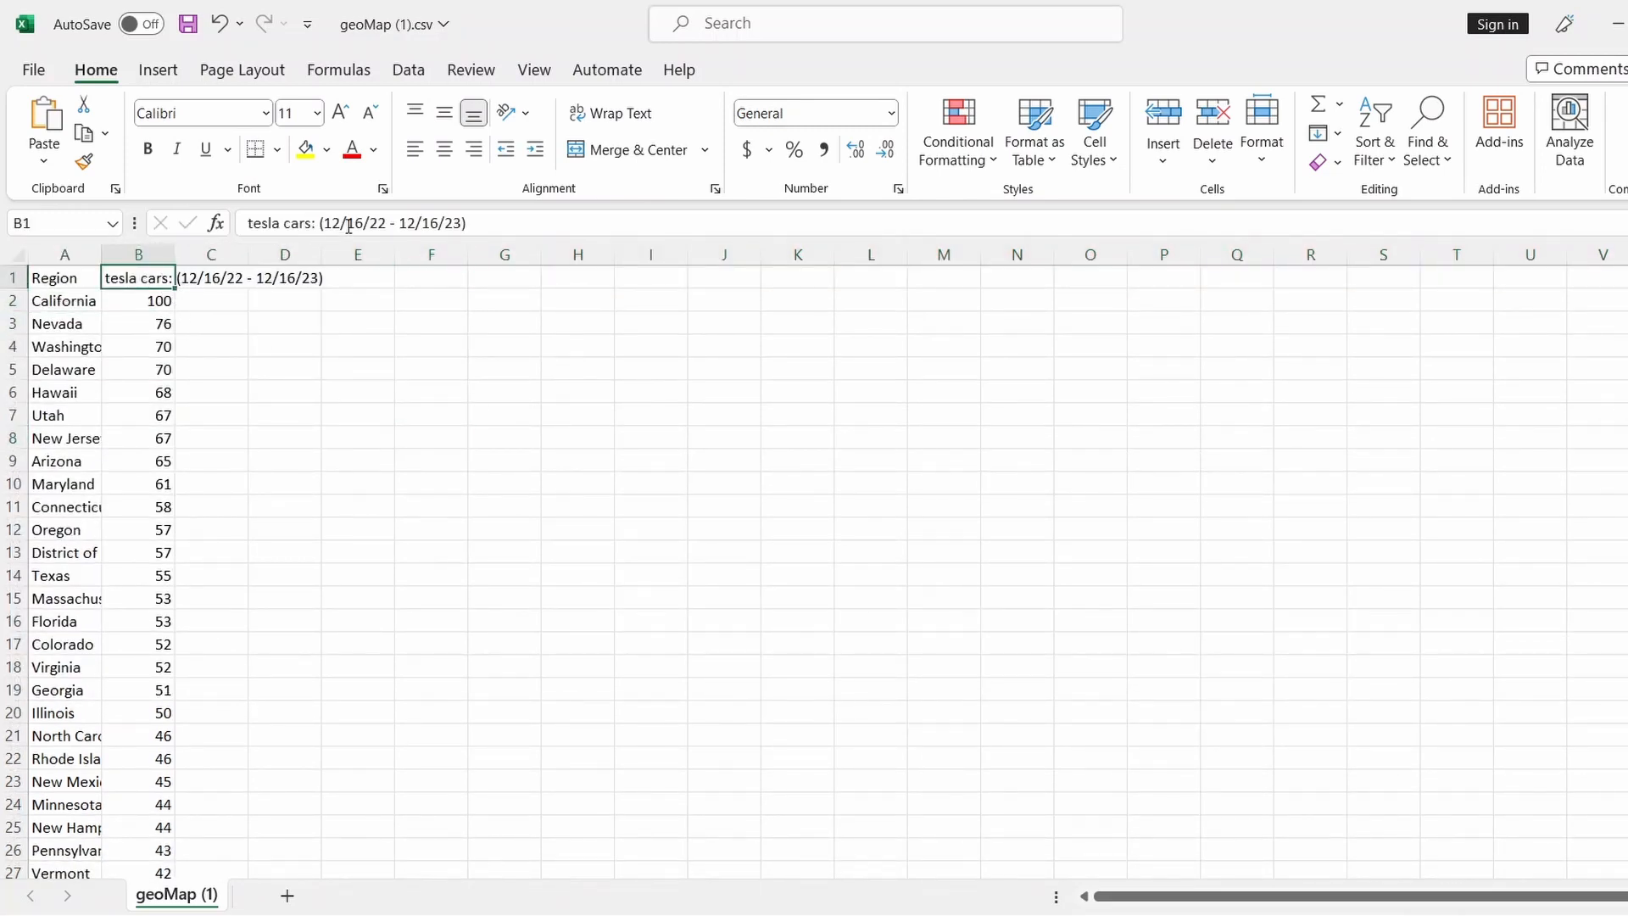
left_click_drag(316, 223, 594, 227)
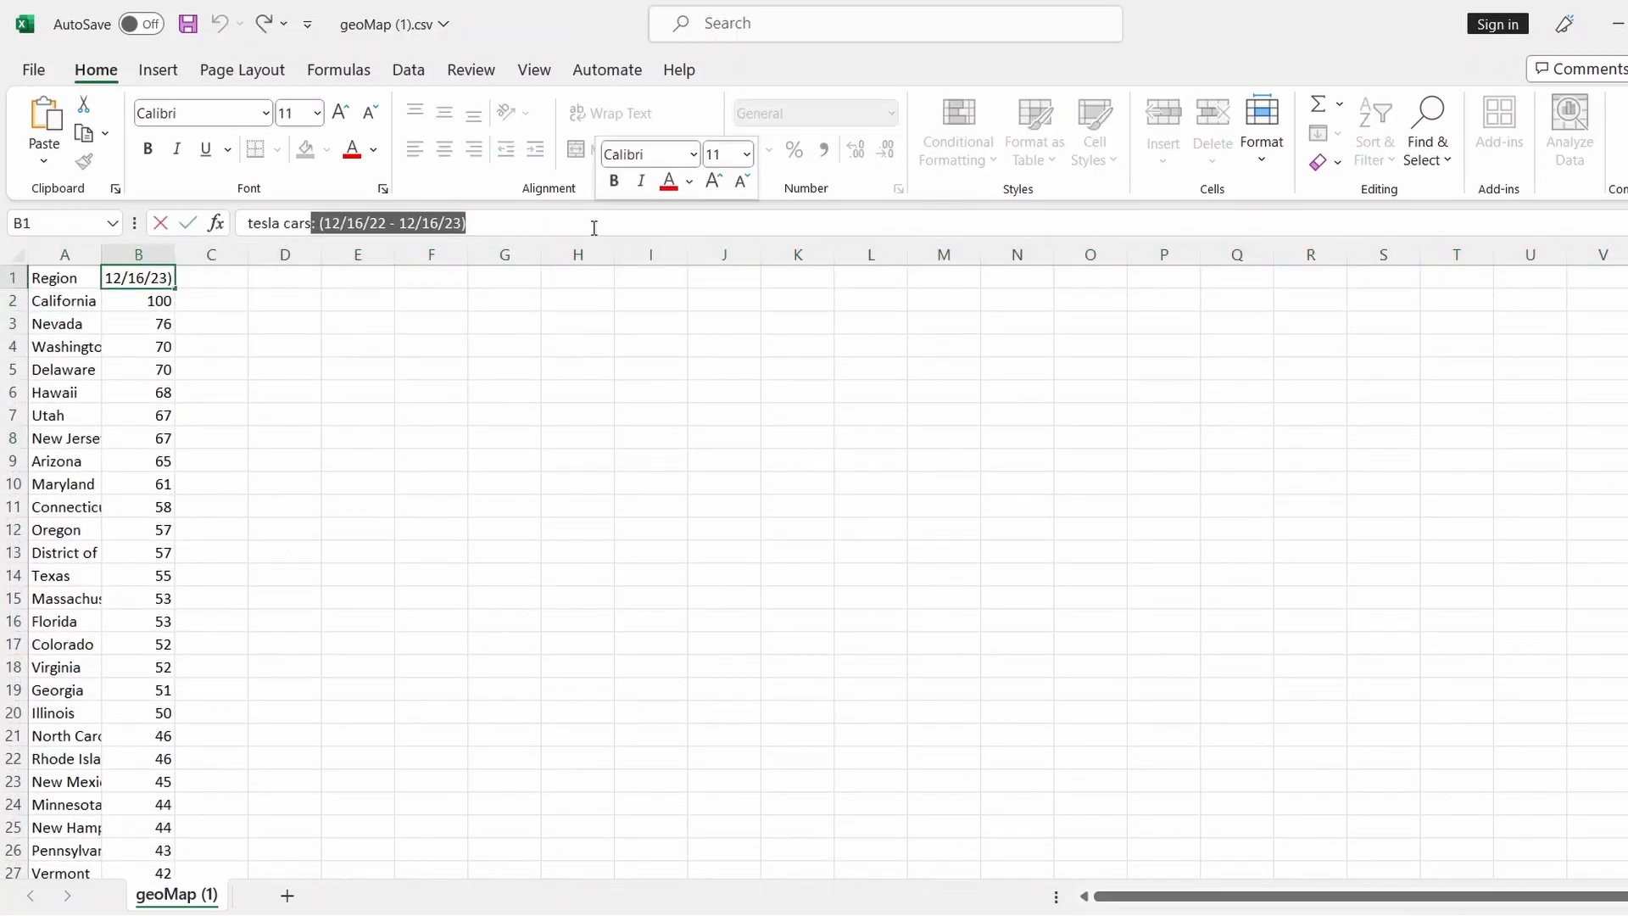
key("BackSpace")
left_click(486, 500)
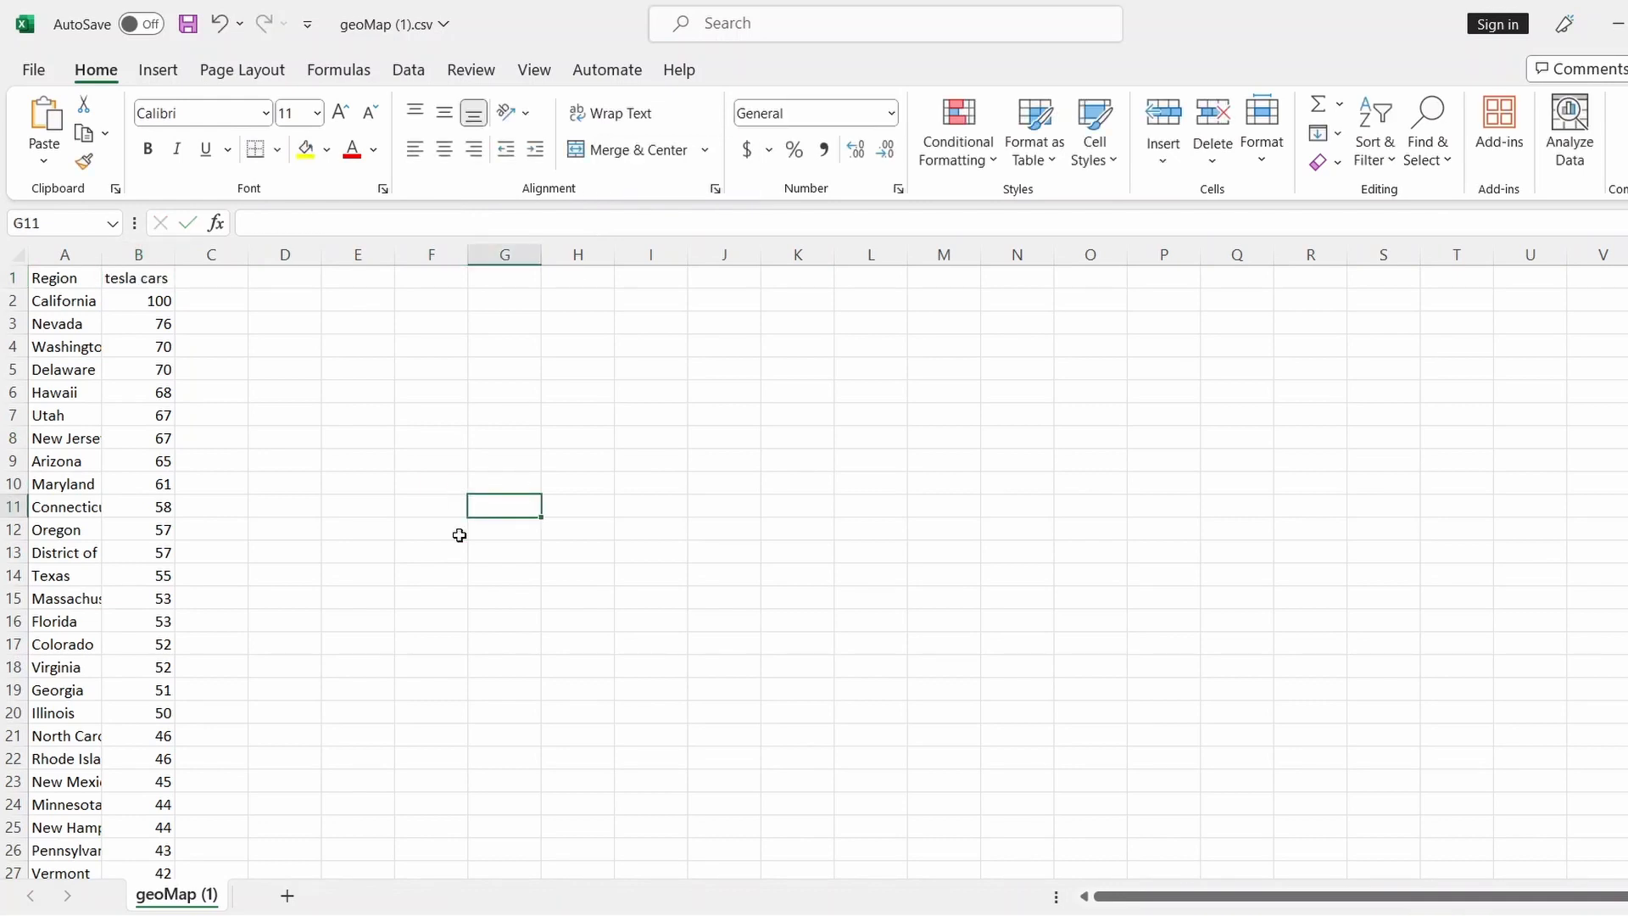
scroll(404, 546, "down", 6)
scroll(404, 611, "up", 6)
left_click(146, 304)
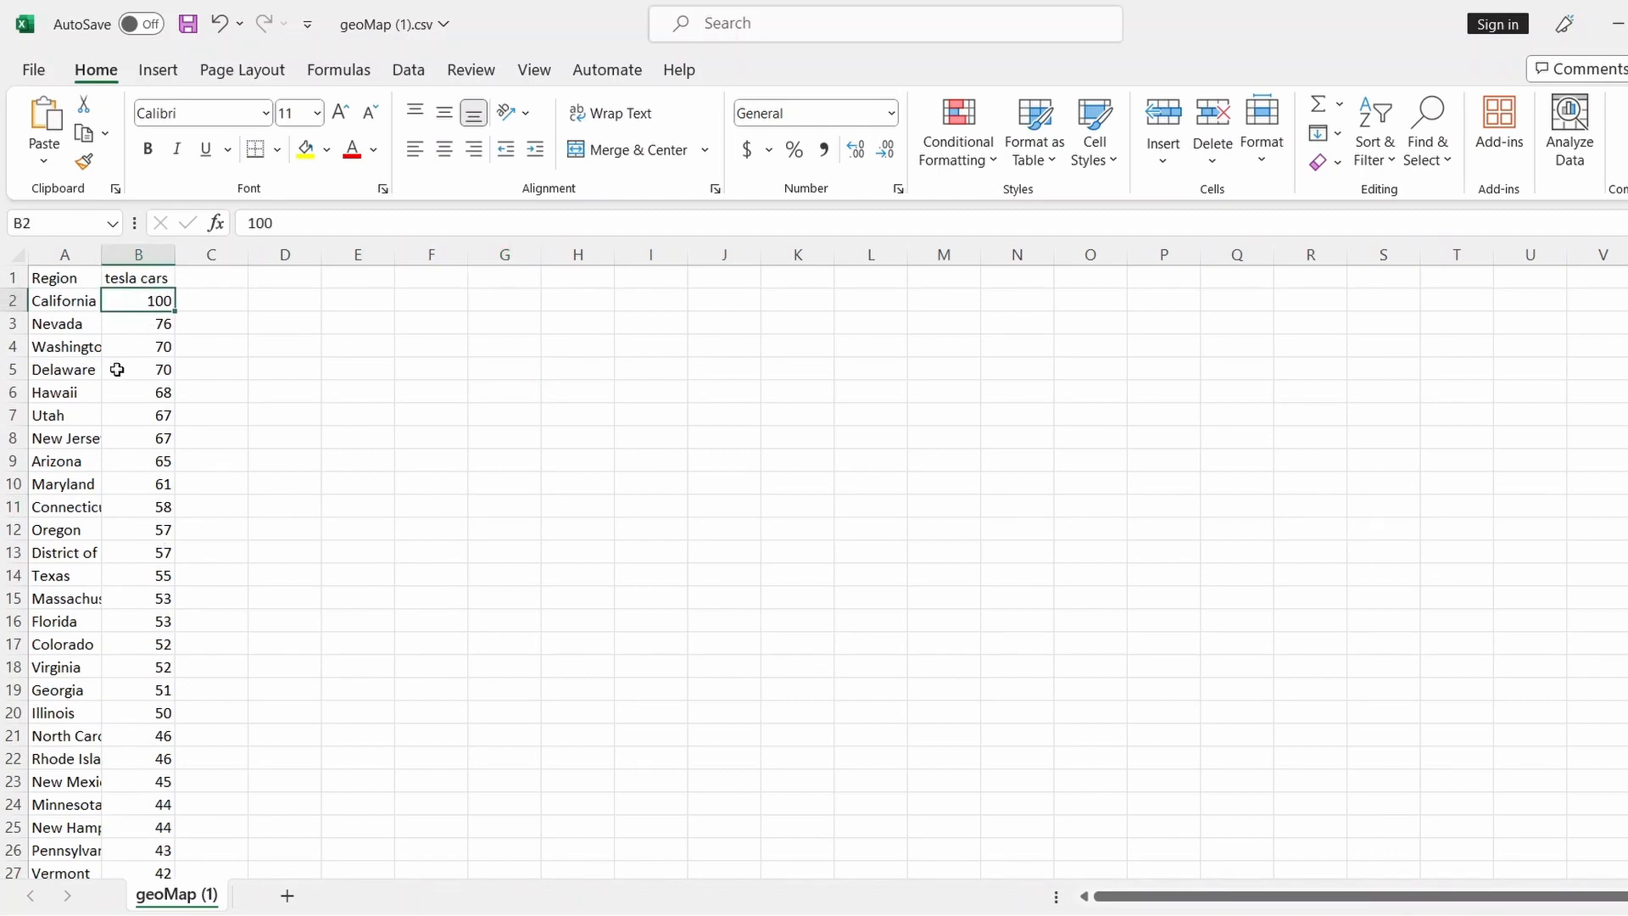
Select the tesla cars column from B1 to the last value, then return to Chrome
scroll(188, 631, "down", 5)
scroll(215, 665, "down", 9)
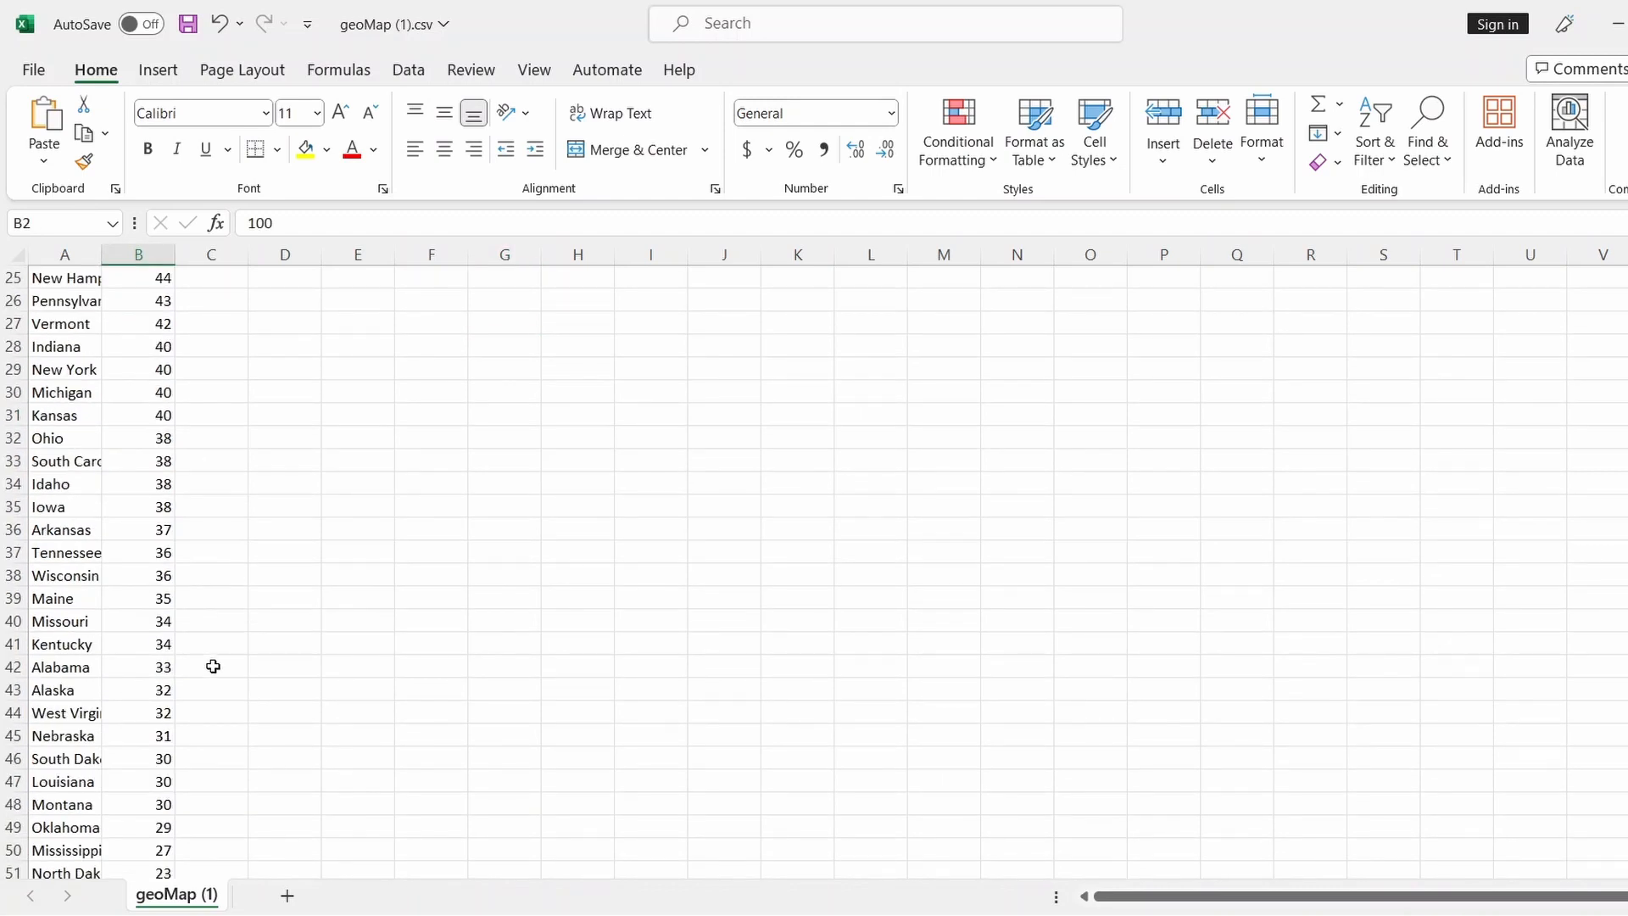
scroll(215, 665, "up", 13)
scroll(170, 466, "up", 1)
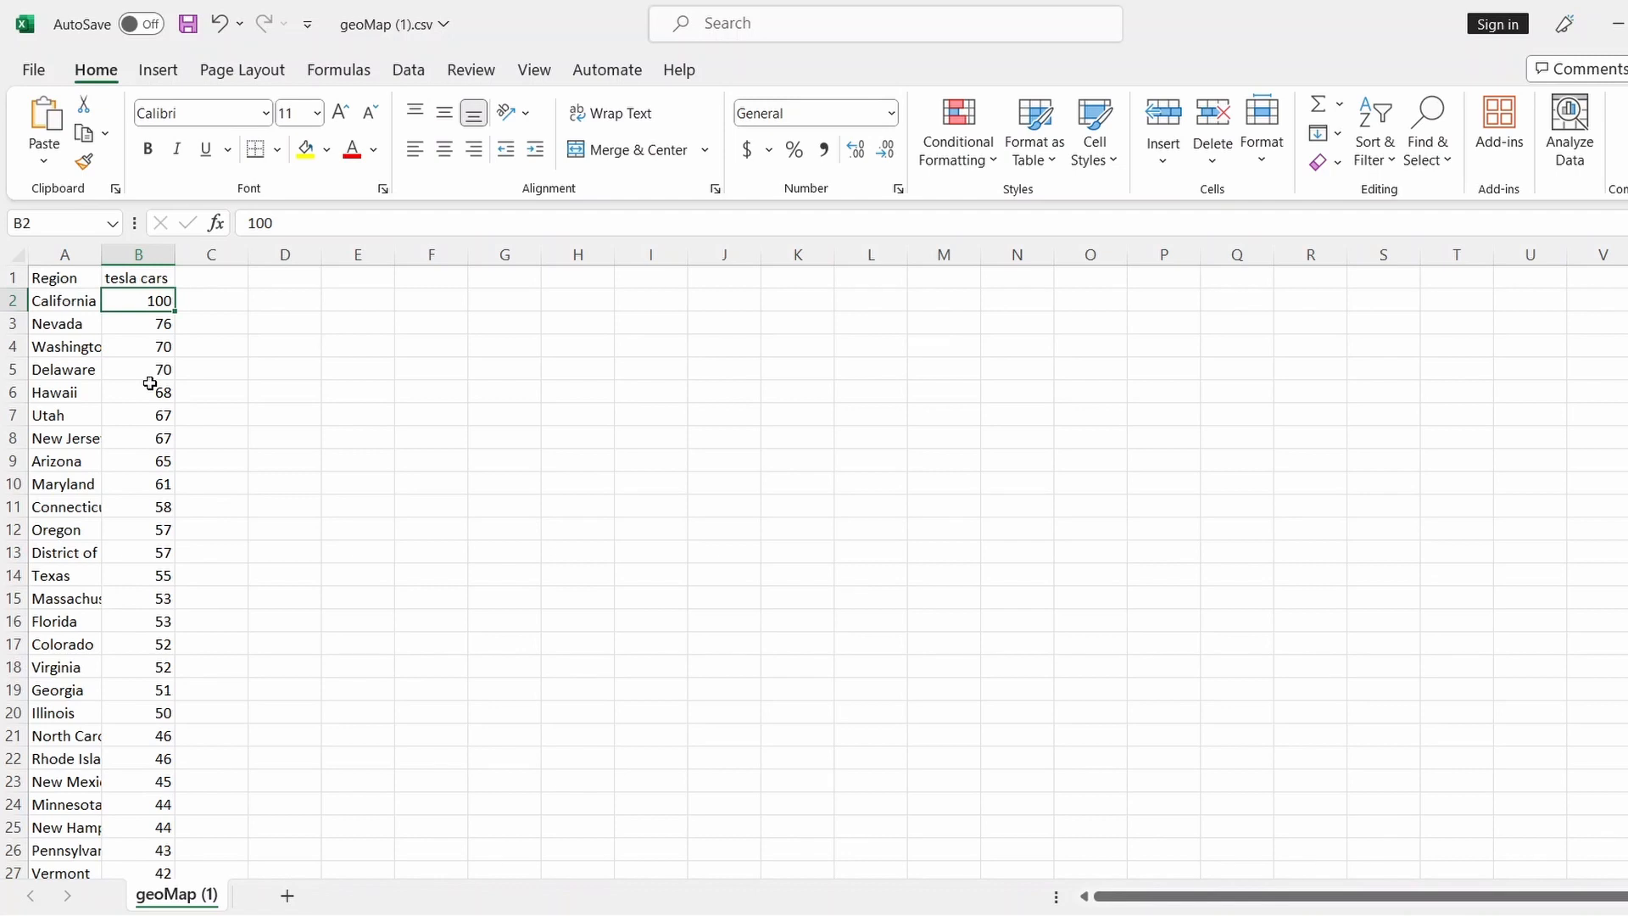
left_click(138, 278)
key("ctrl+shift+Down")
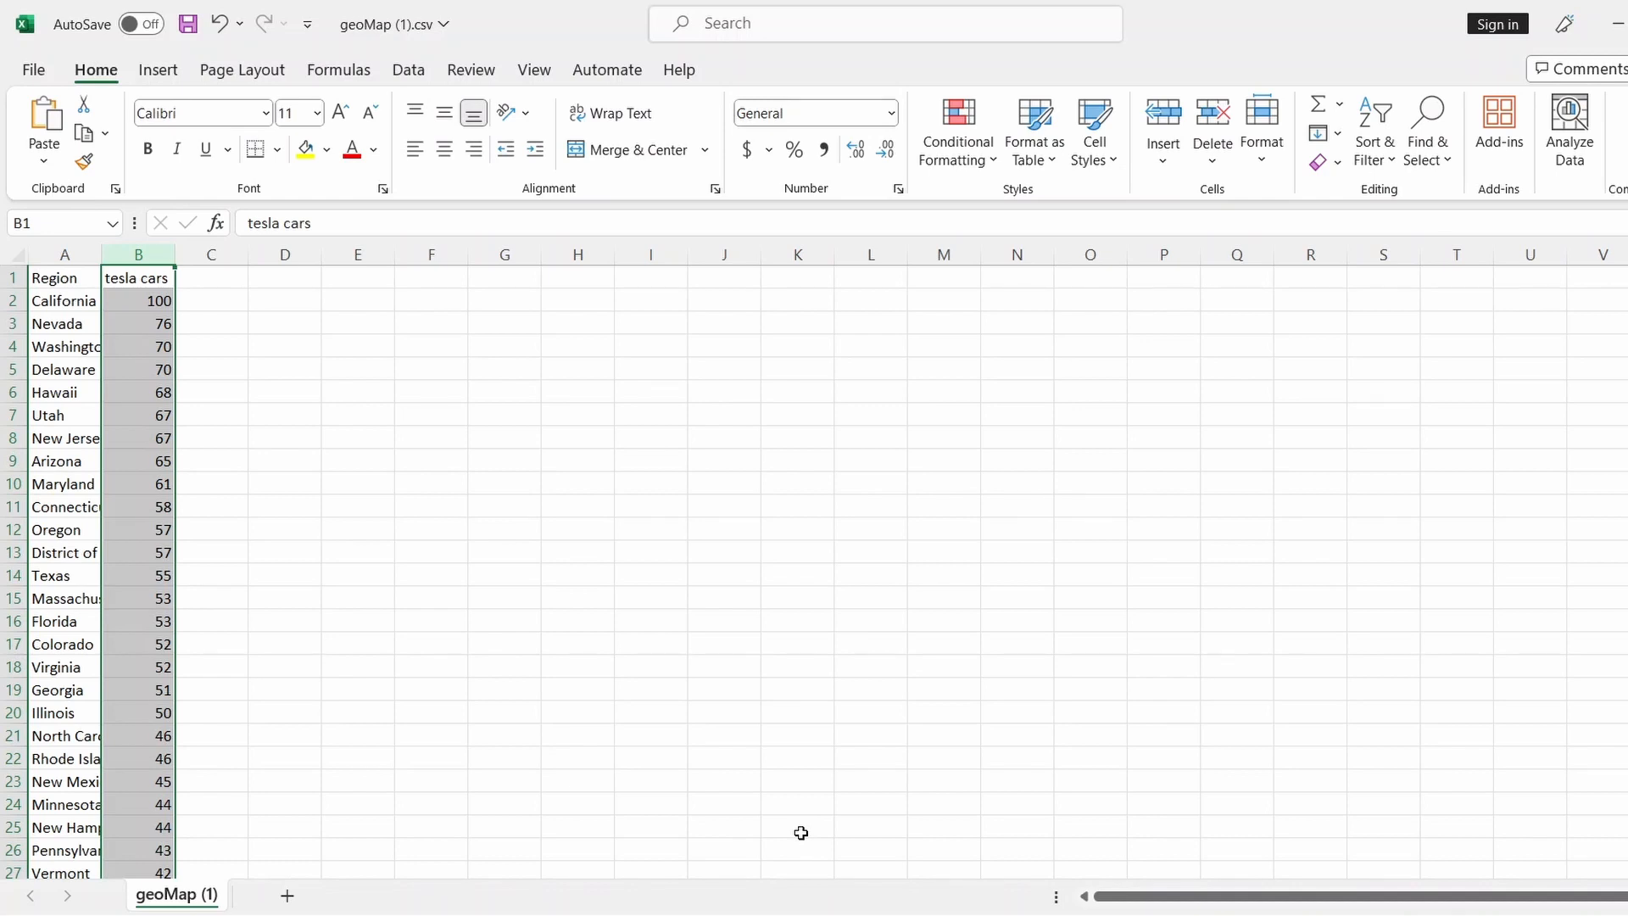
key("alt+Tab")
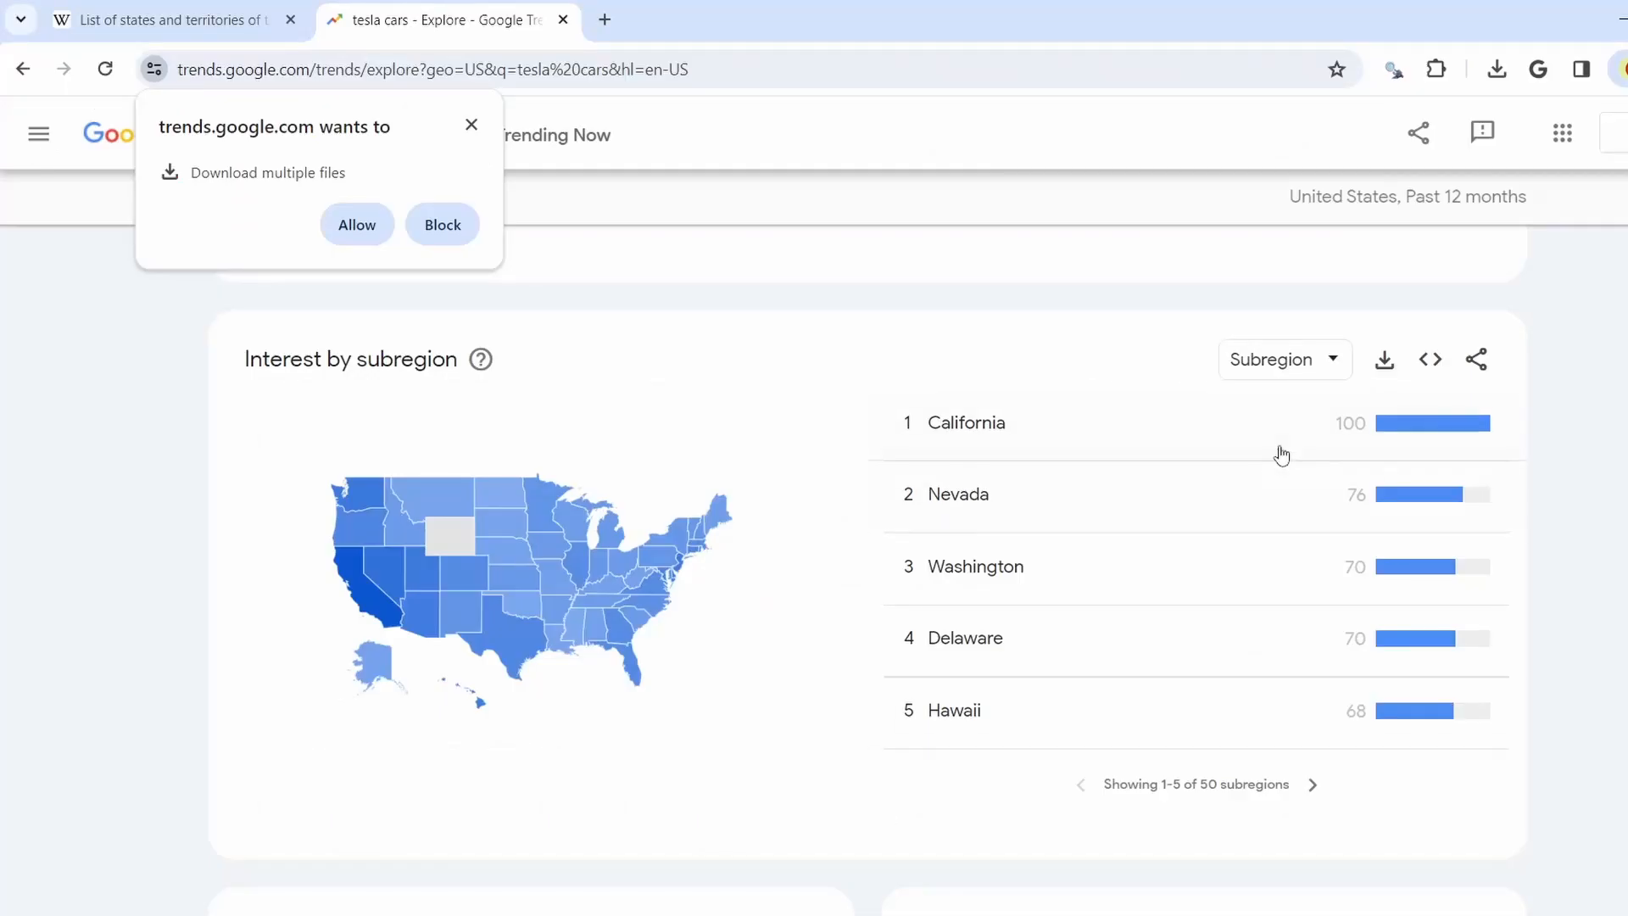
Search 'population density by state' and open the Wikipedia density list
left_click(603, 74)
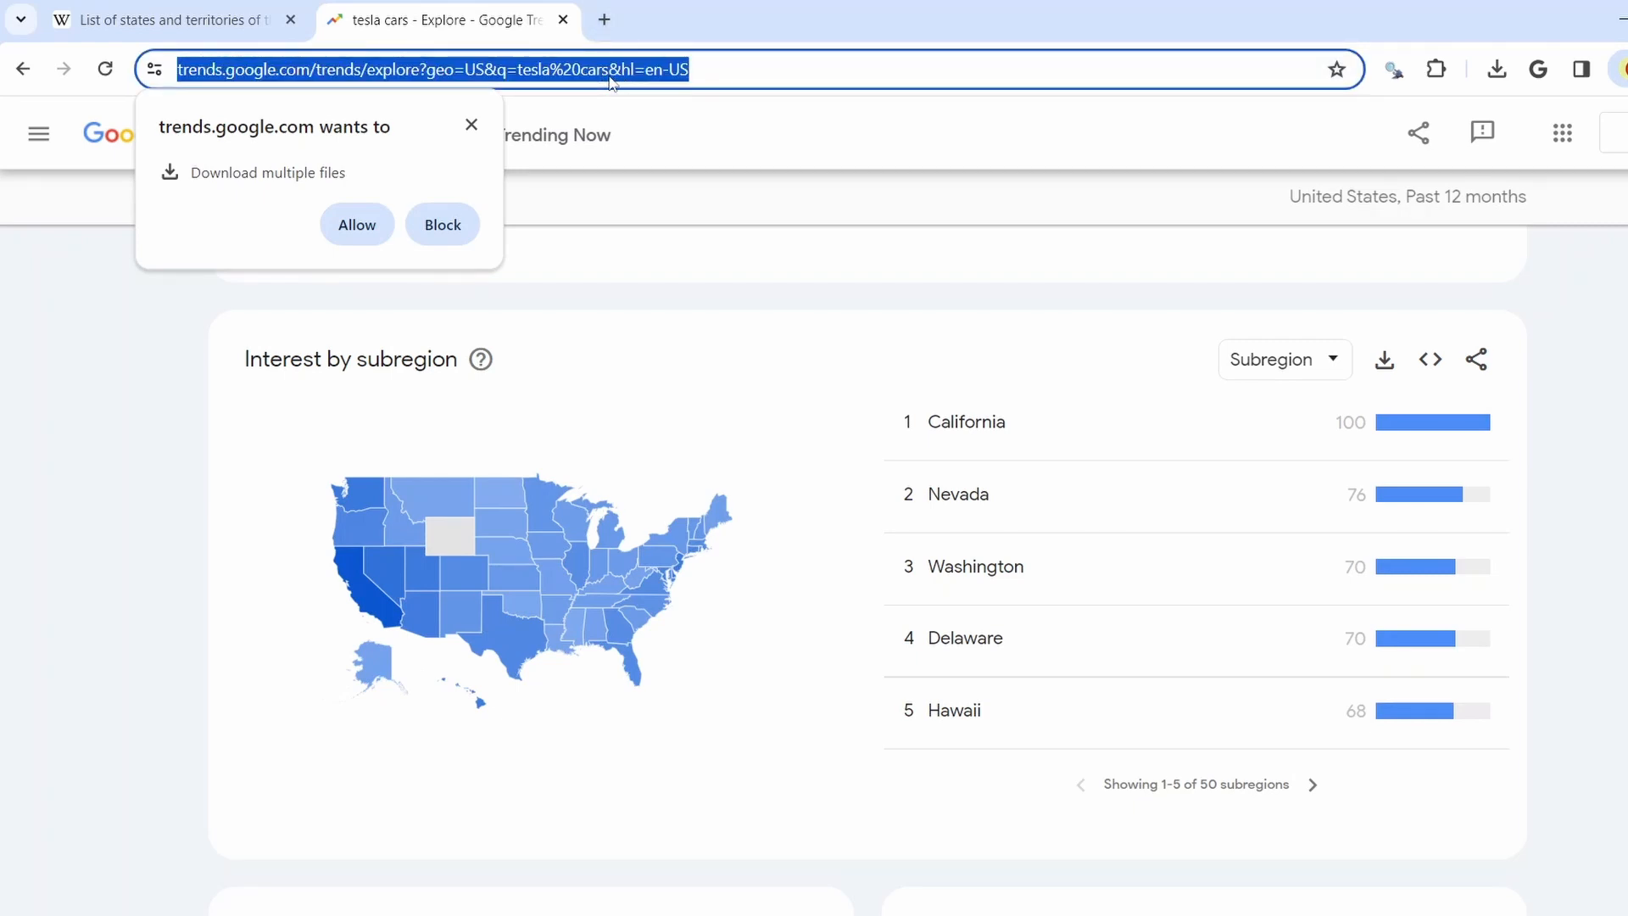
type("population density by state")
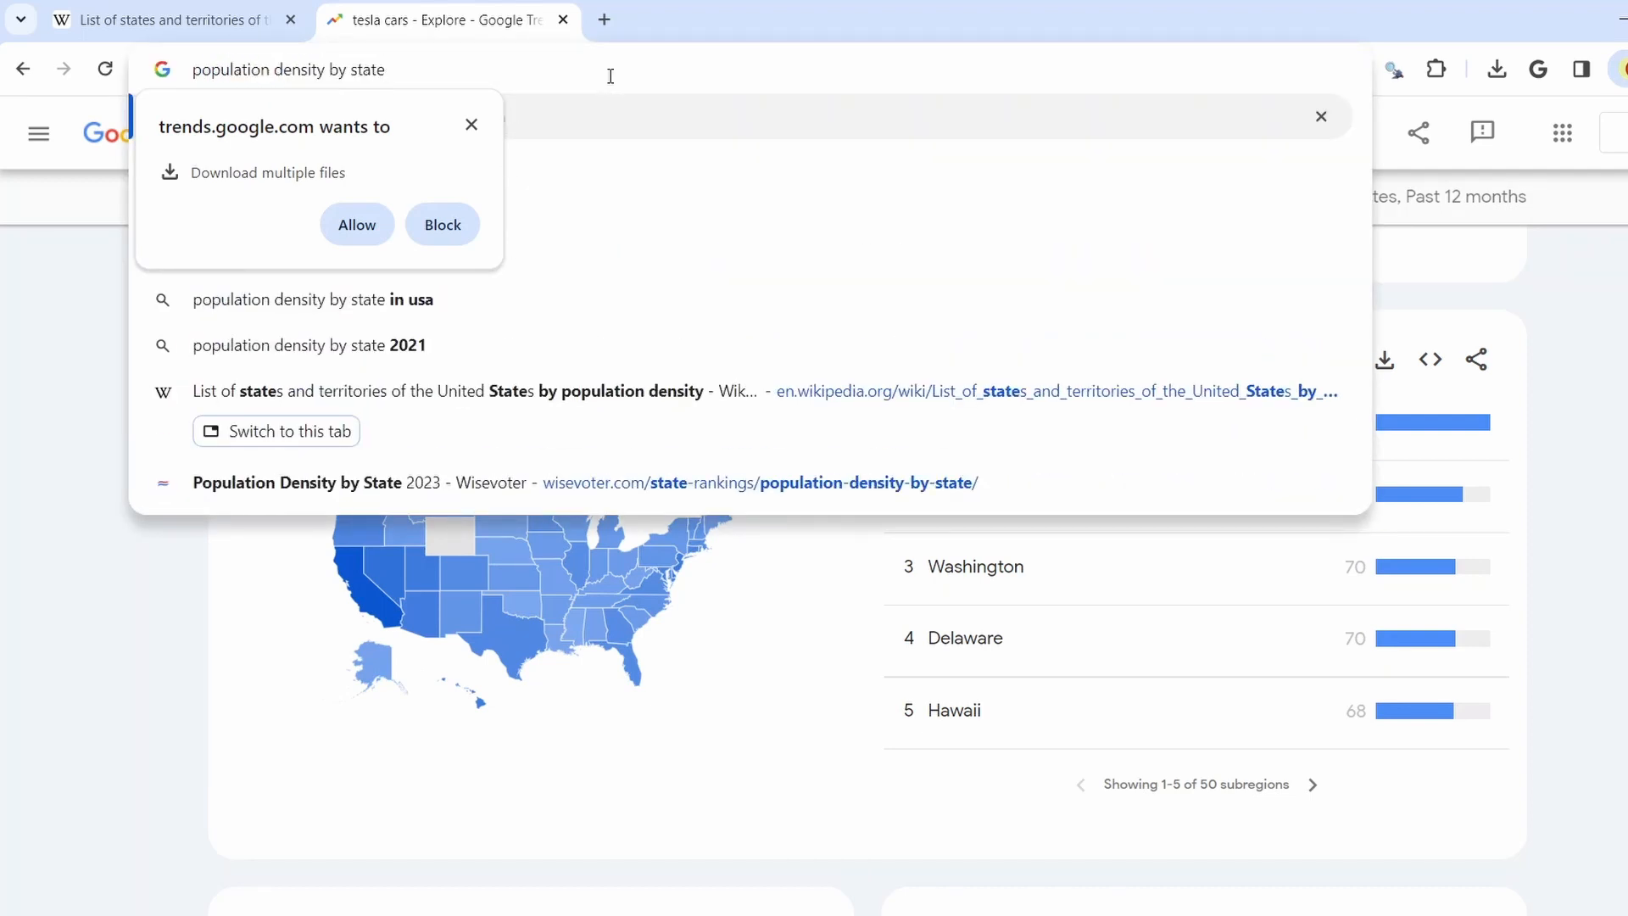
key("Return")
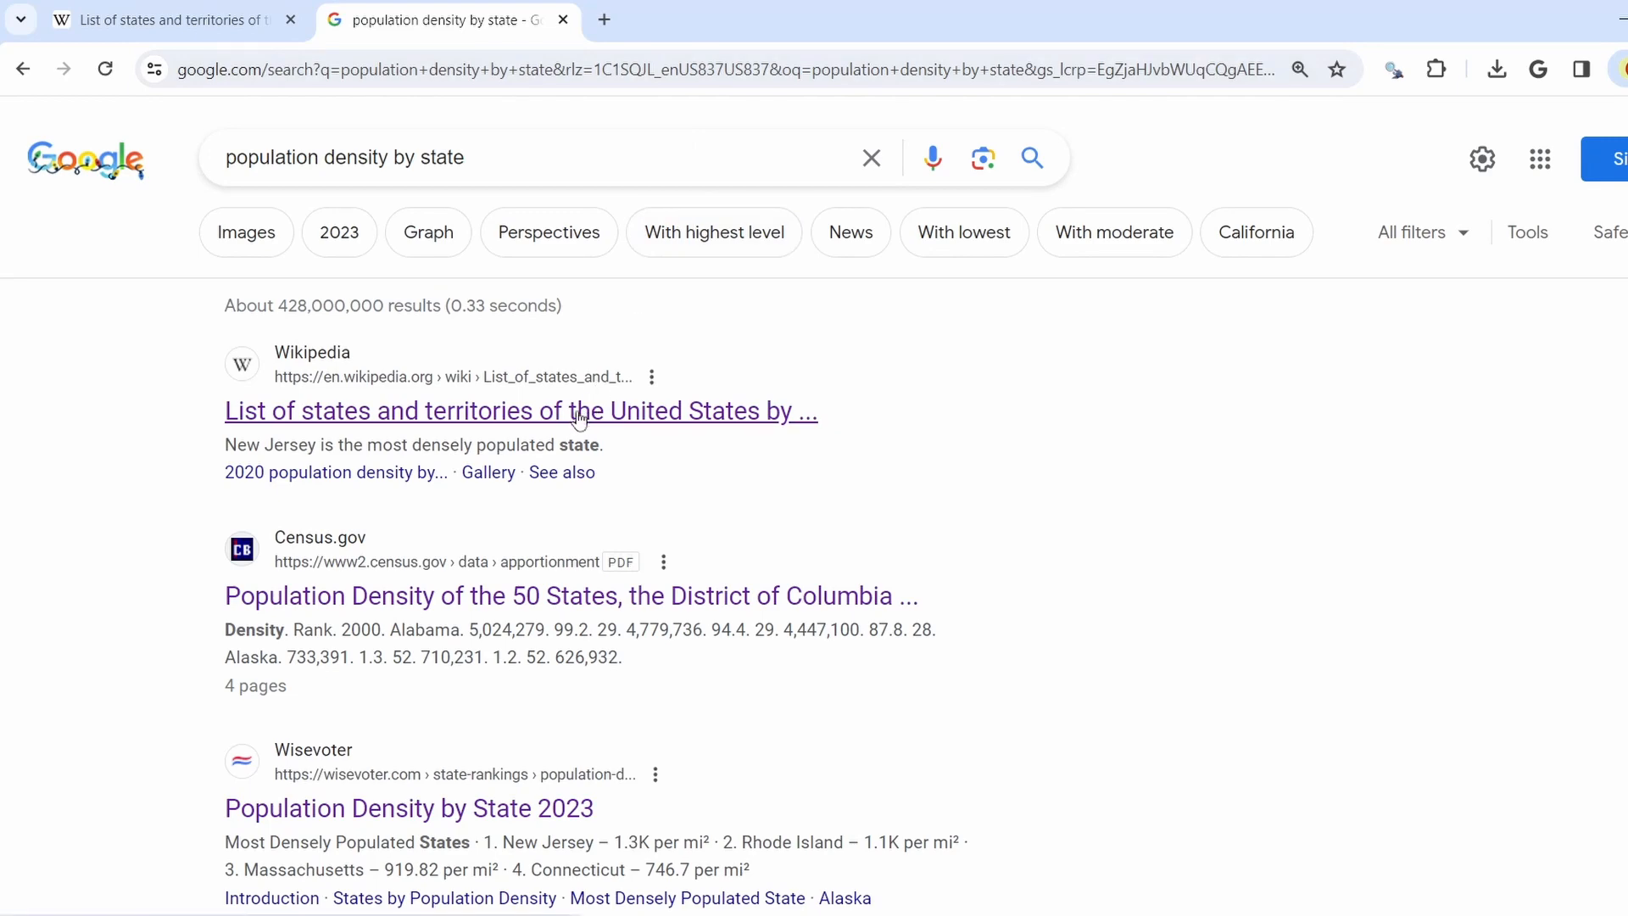
left_click(579, 415)
Select and copy the Wikipedia 2020 population density table
scroll(1045, 500, "down", 4)
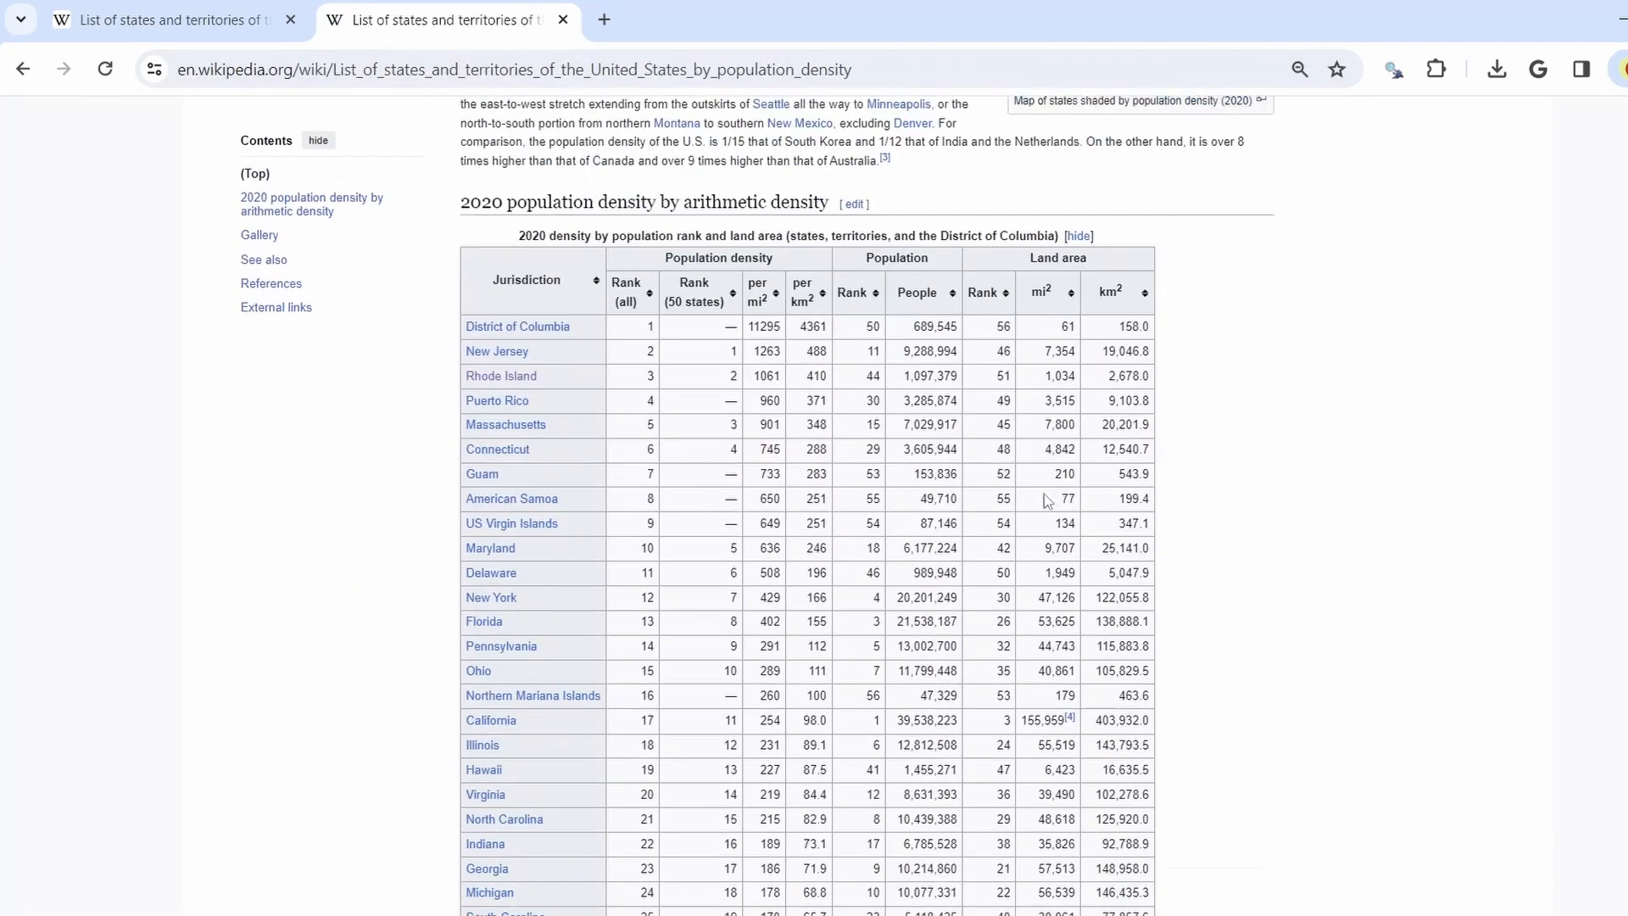
scroll(1048, 501, "down", 1)
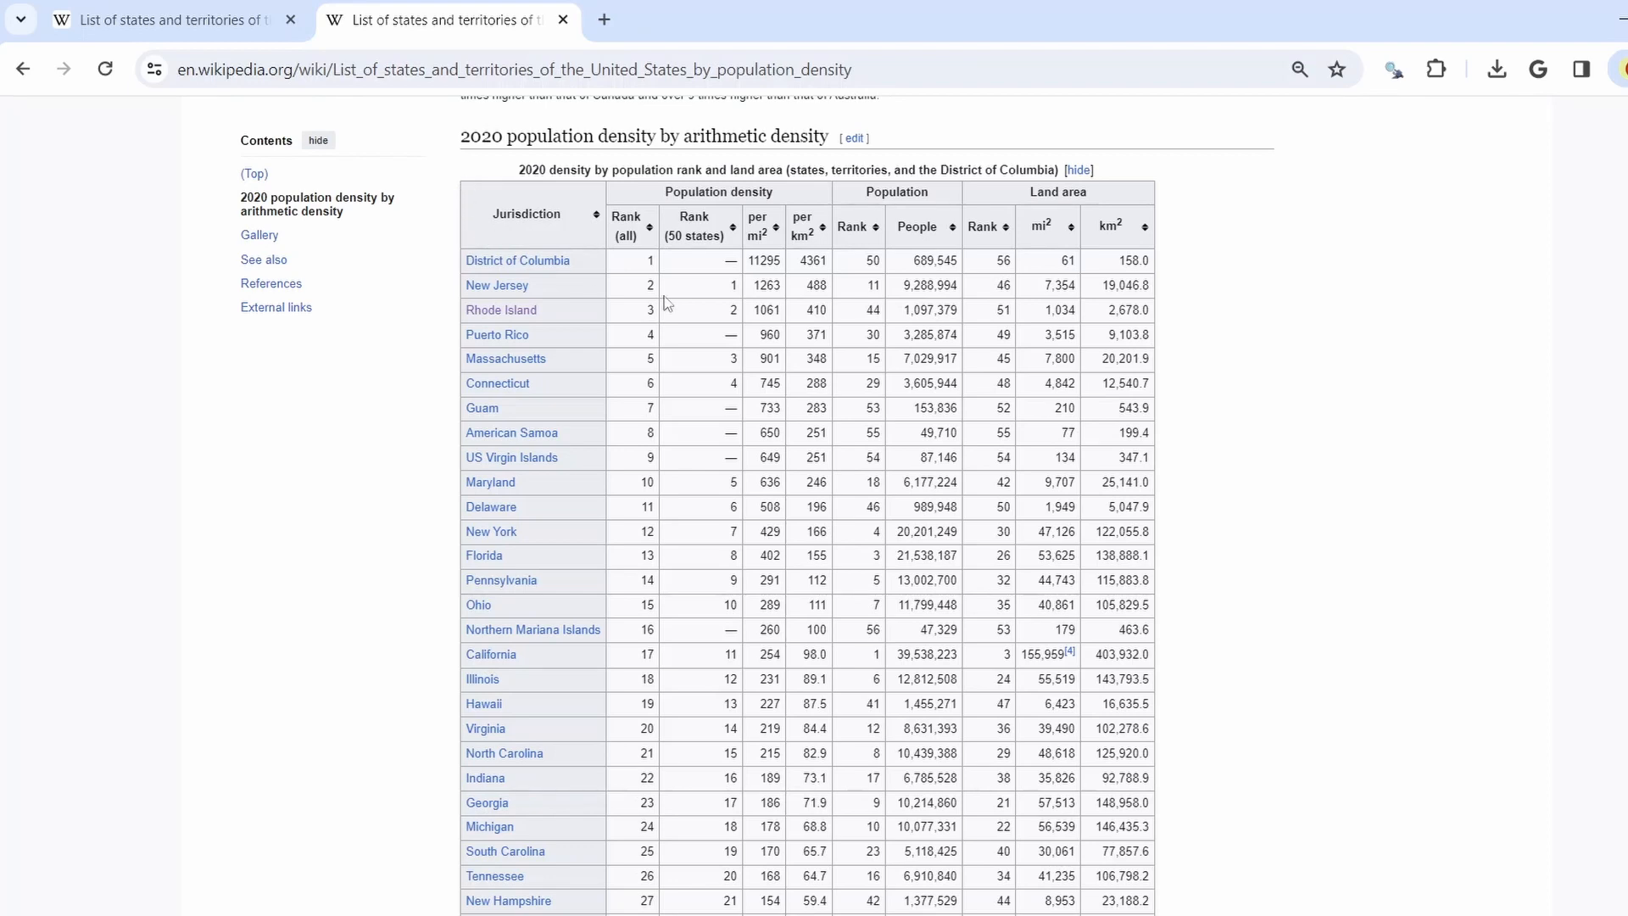
left_click_drag(490, 168, 1184, 899)
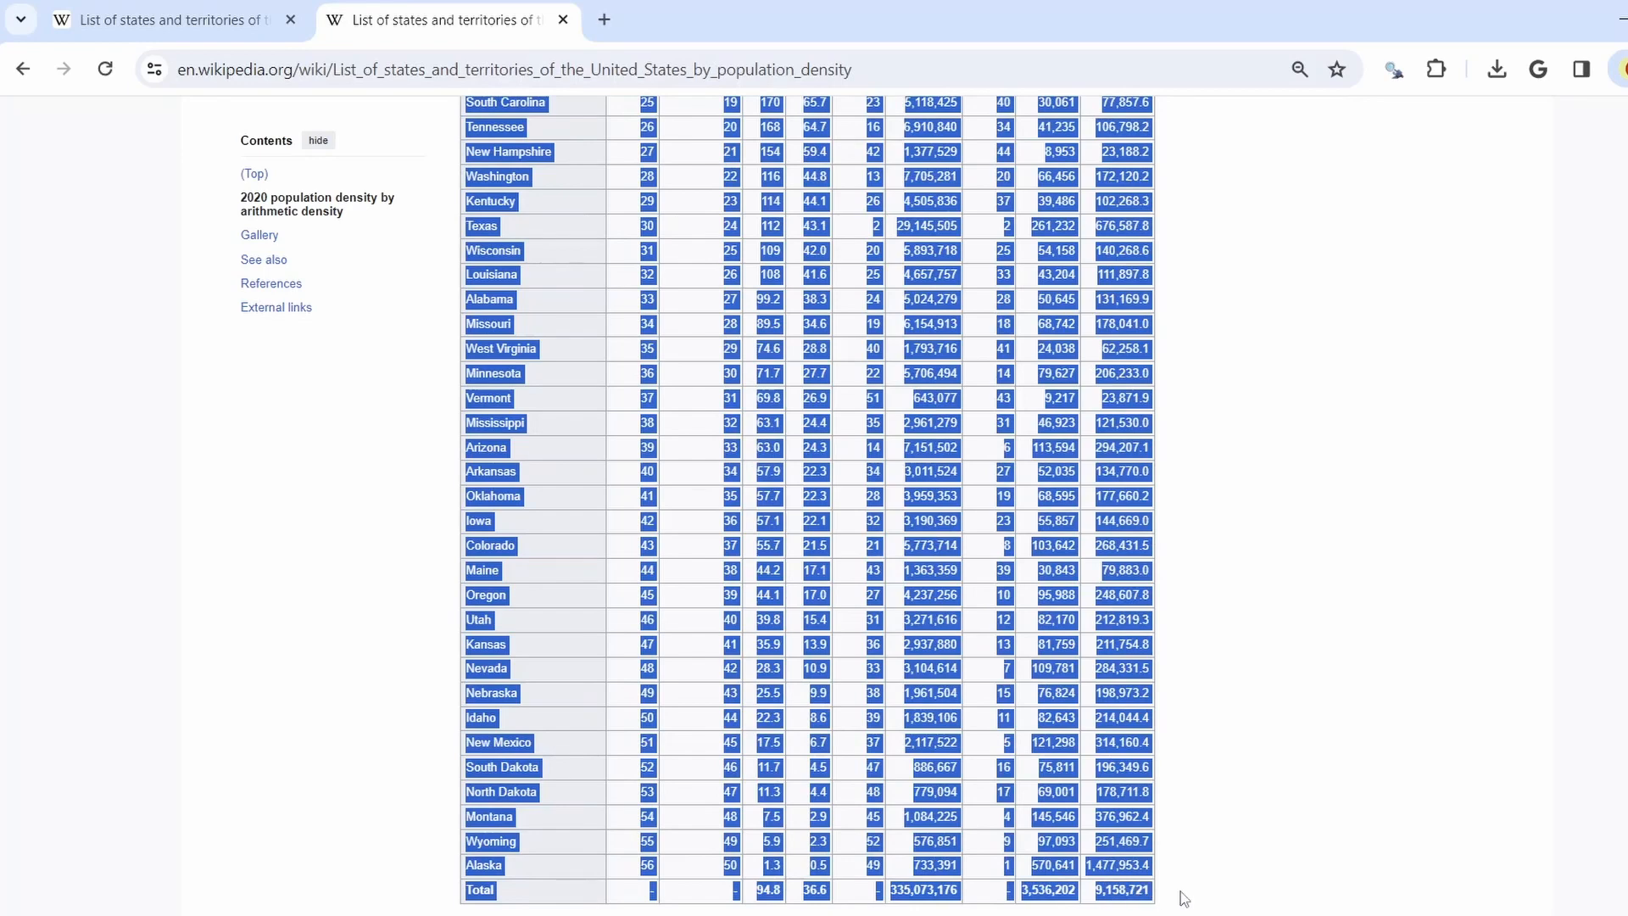
right_click(495, 482)
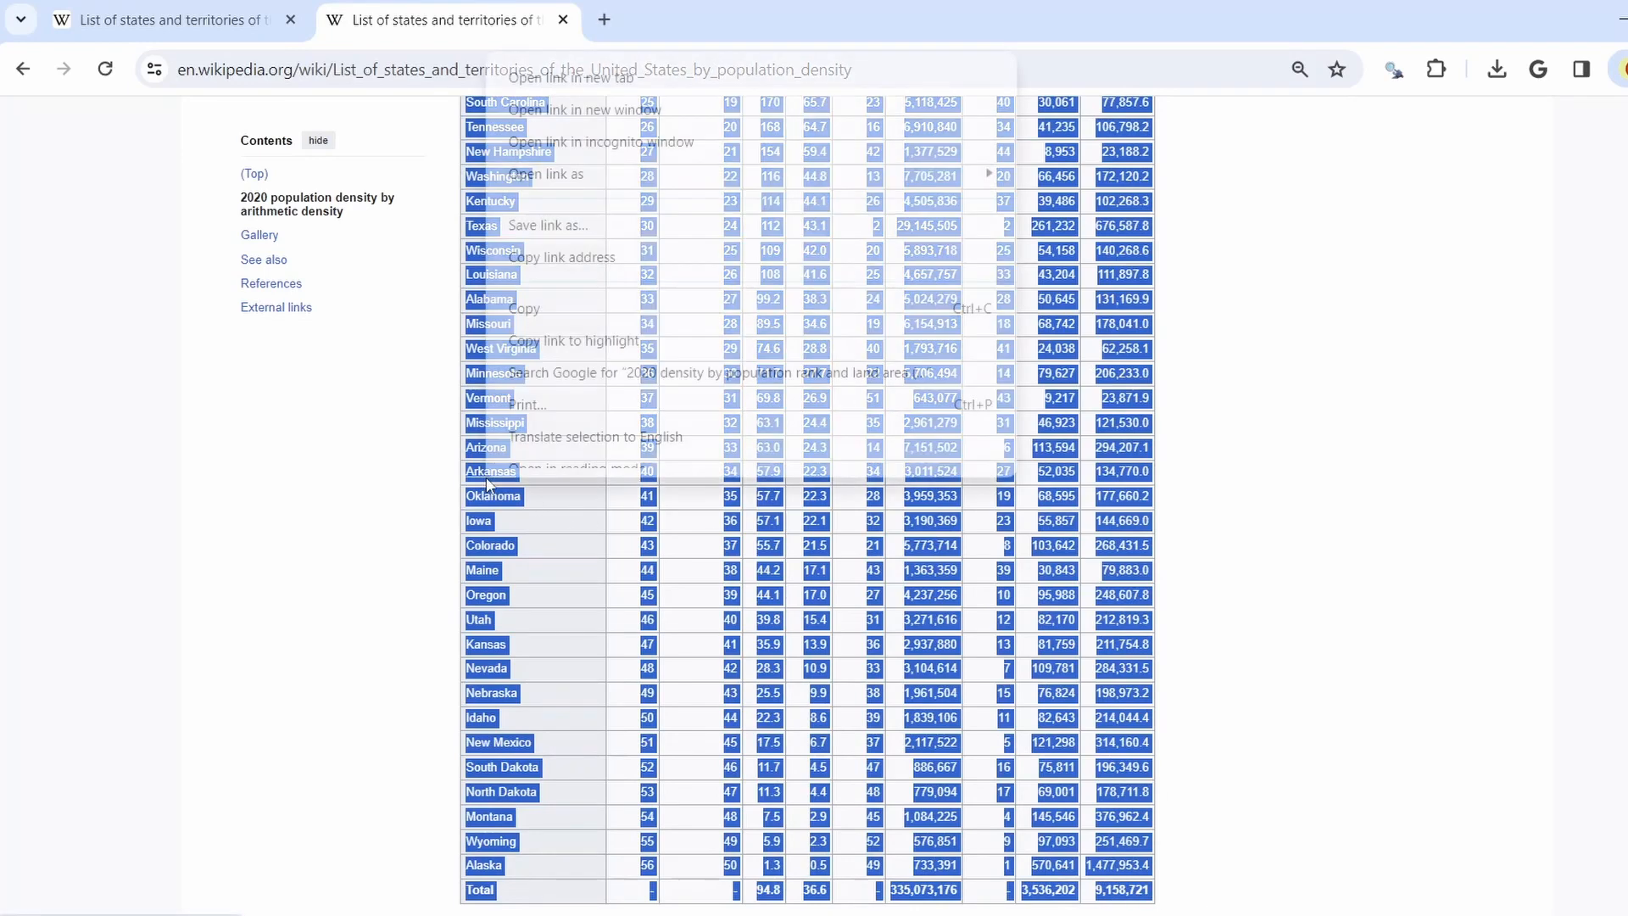
left_click(552, 334)
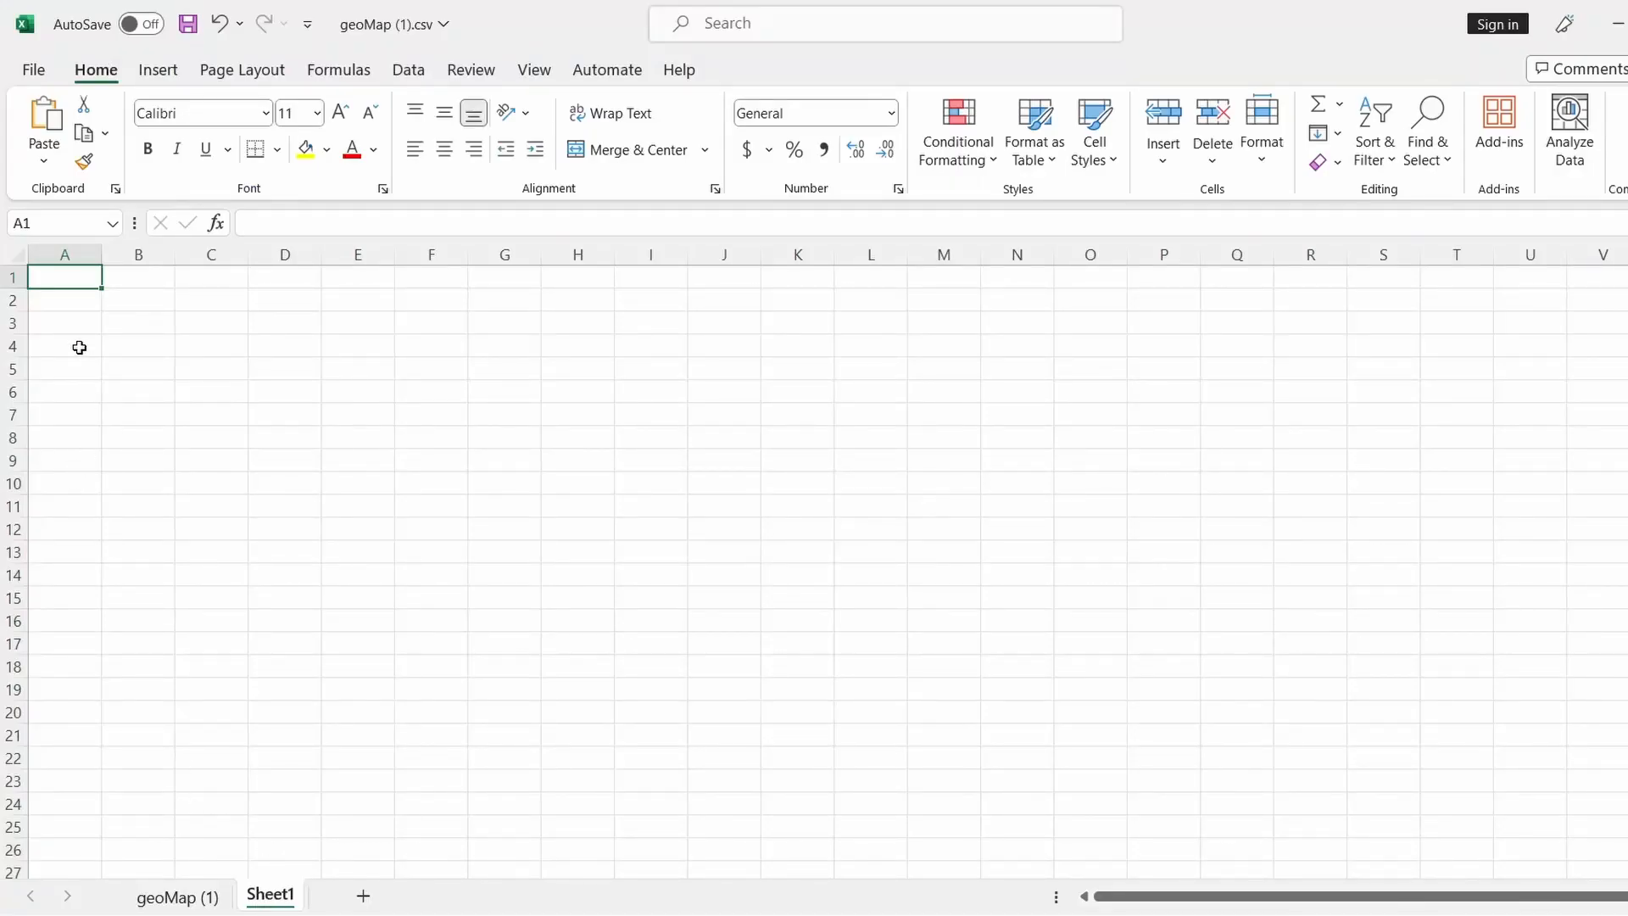
Paste the Wikipedia density table into Sheet1
key("ctrl+v")
left_click(924, 434)
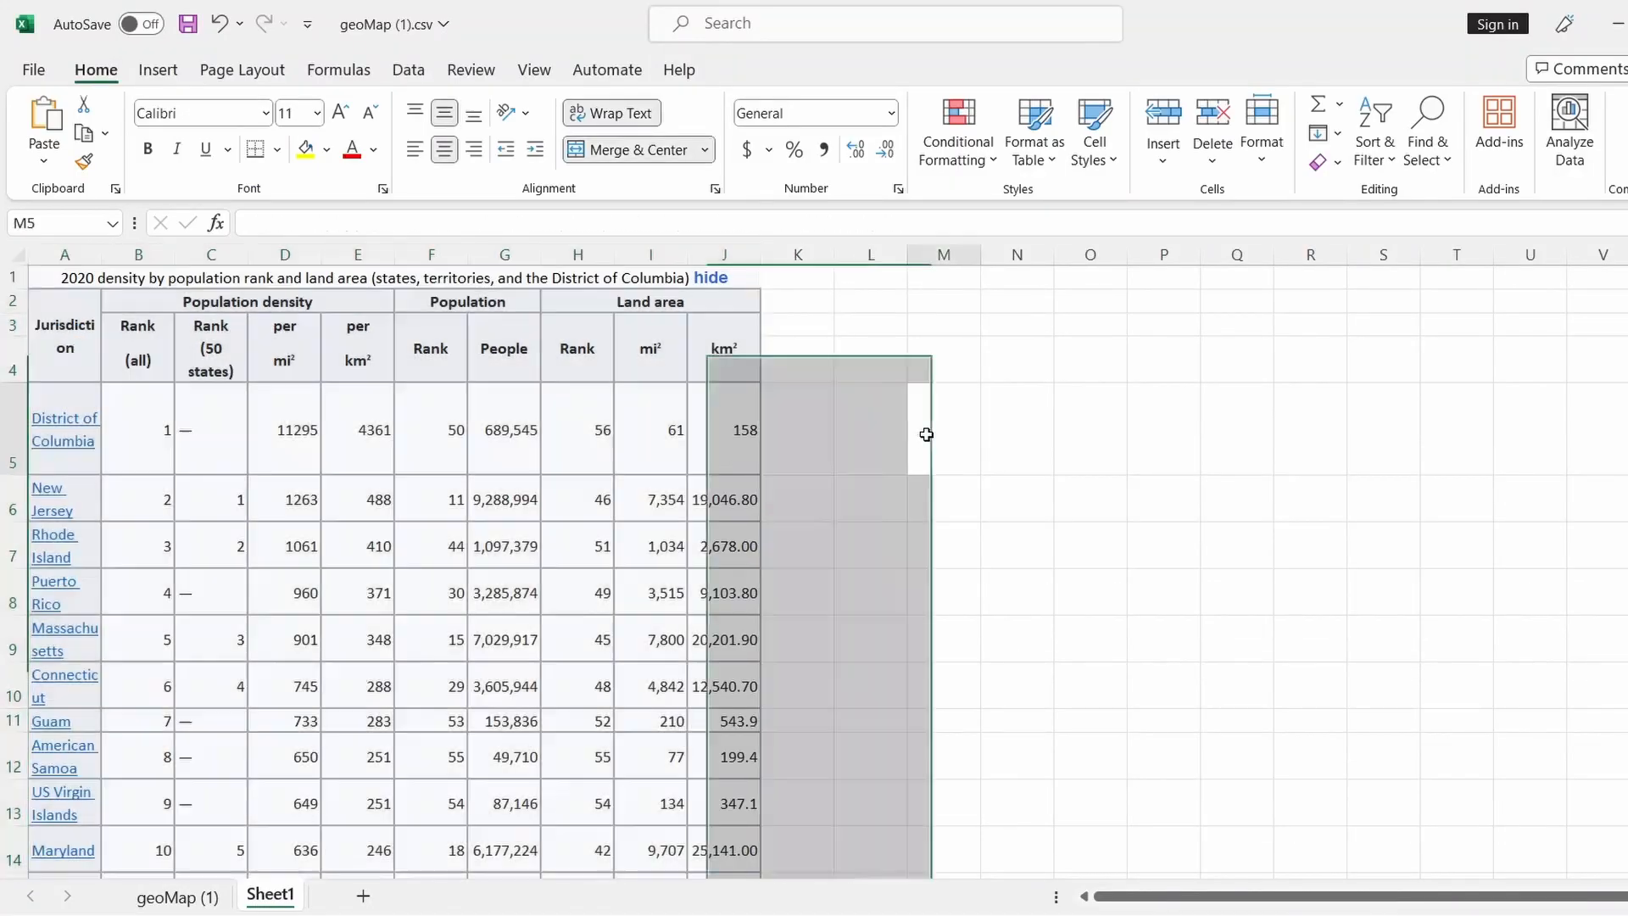
scroll(854, 582, "down", 3)
scroll(854, 582, "up", 3)
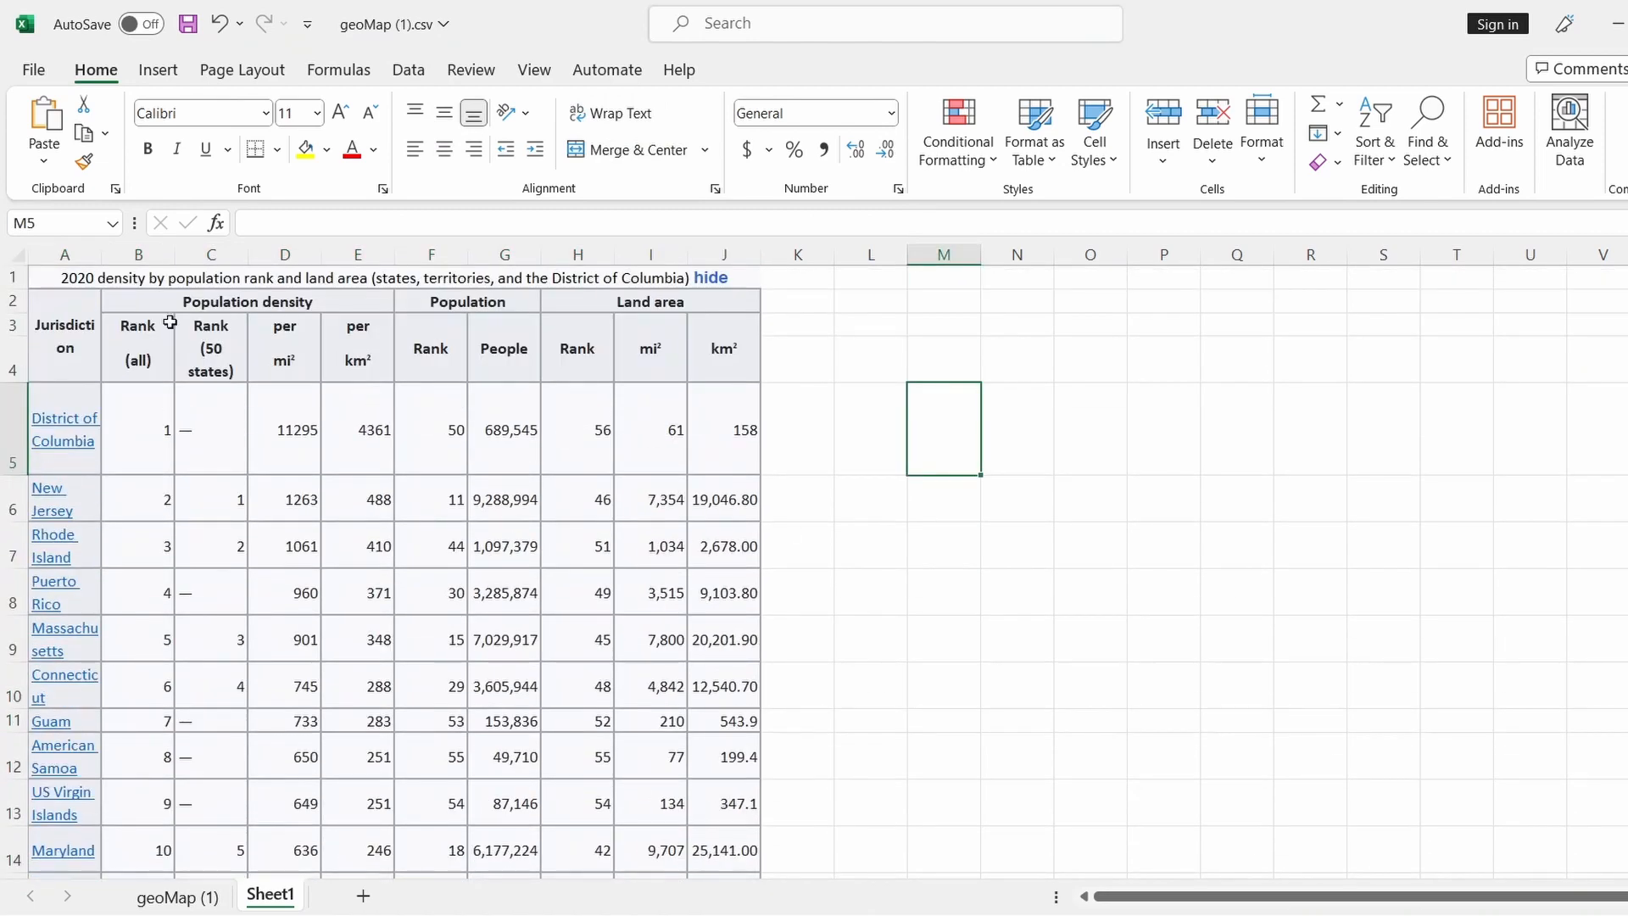
Delete the four title and header rows above the state data
left_click(16, 275)
left_click_drag(15, 276, 7, 356)
right_click(7, 341)
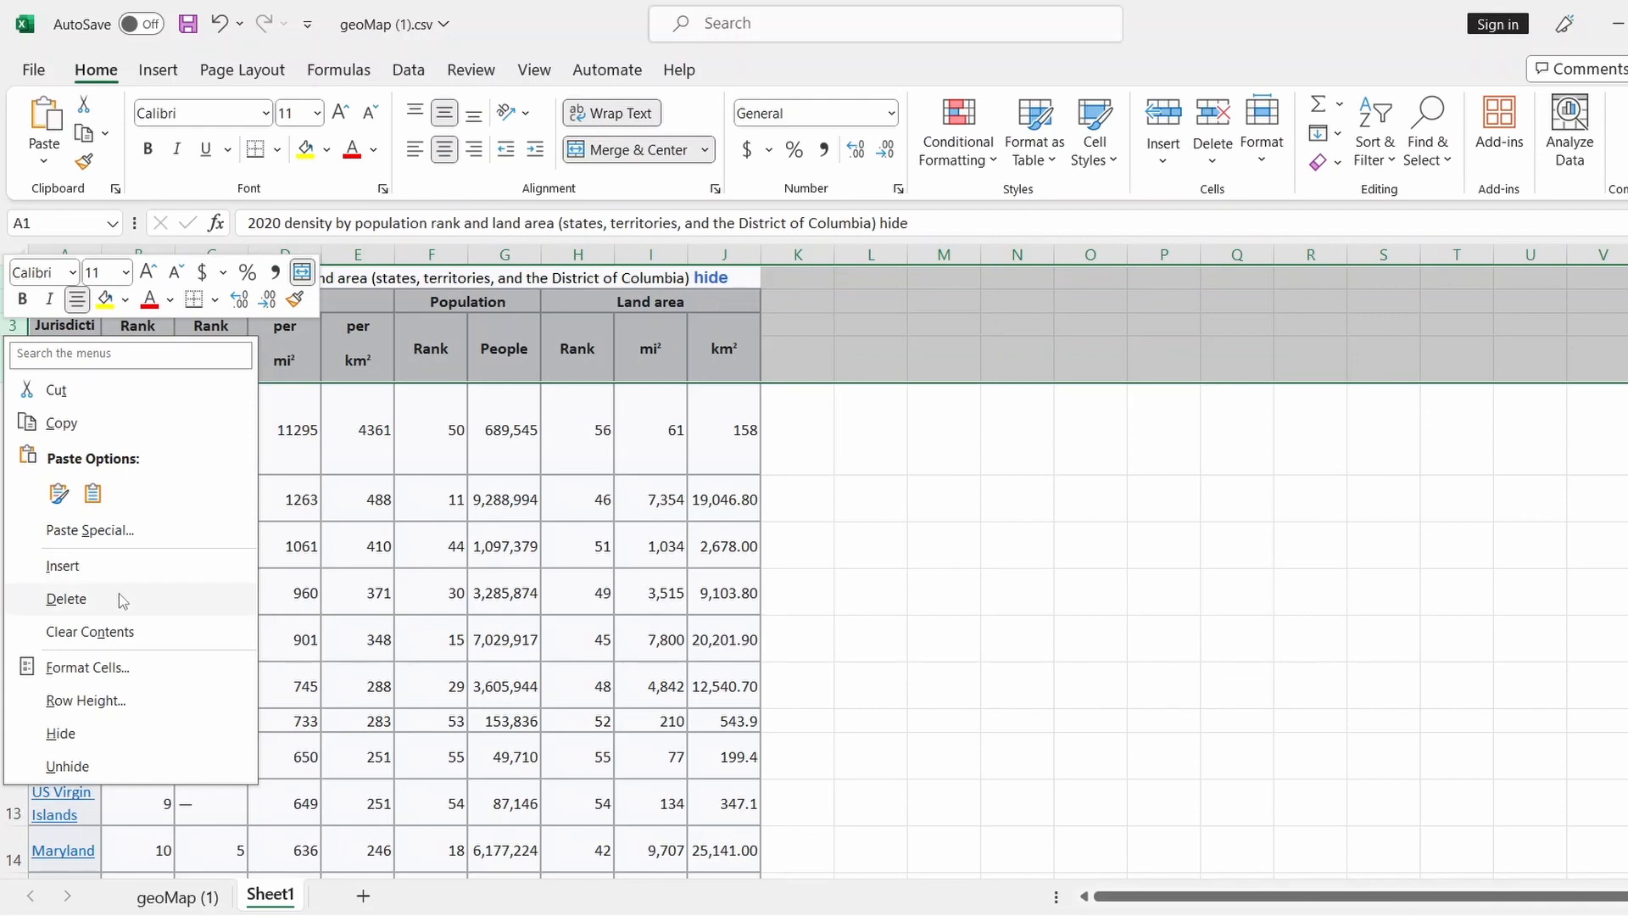
left_click(66, 599)
left_click(1122, 572)
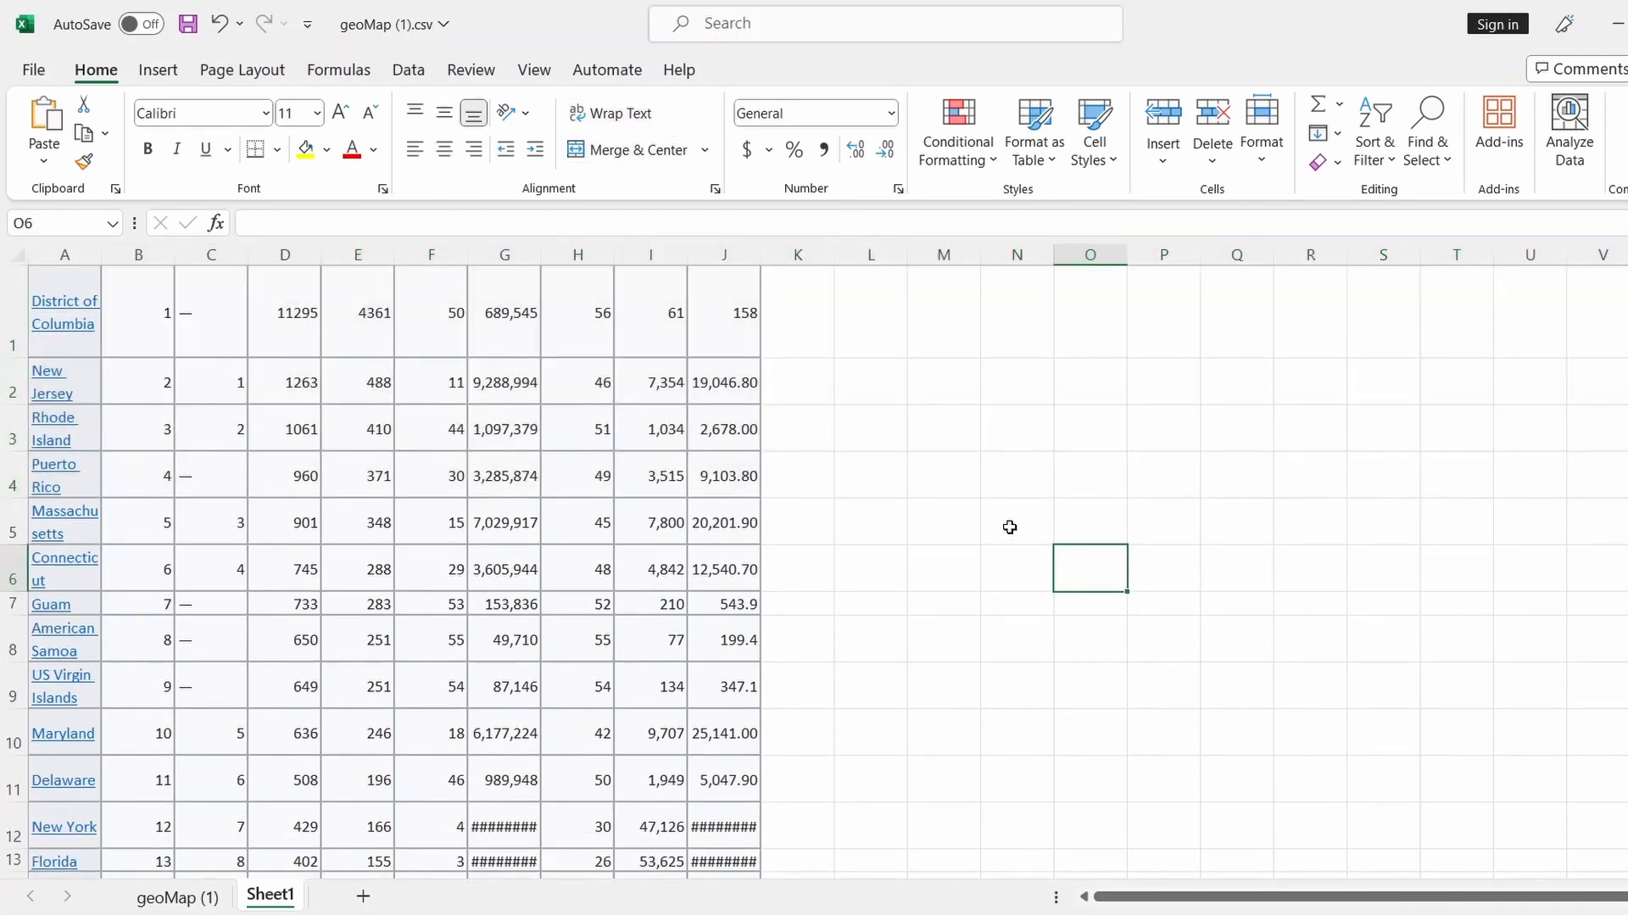
left_click(218, 25)
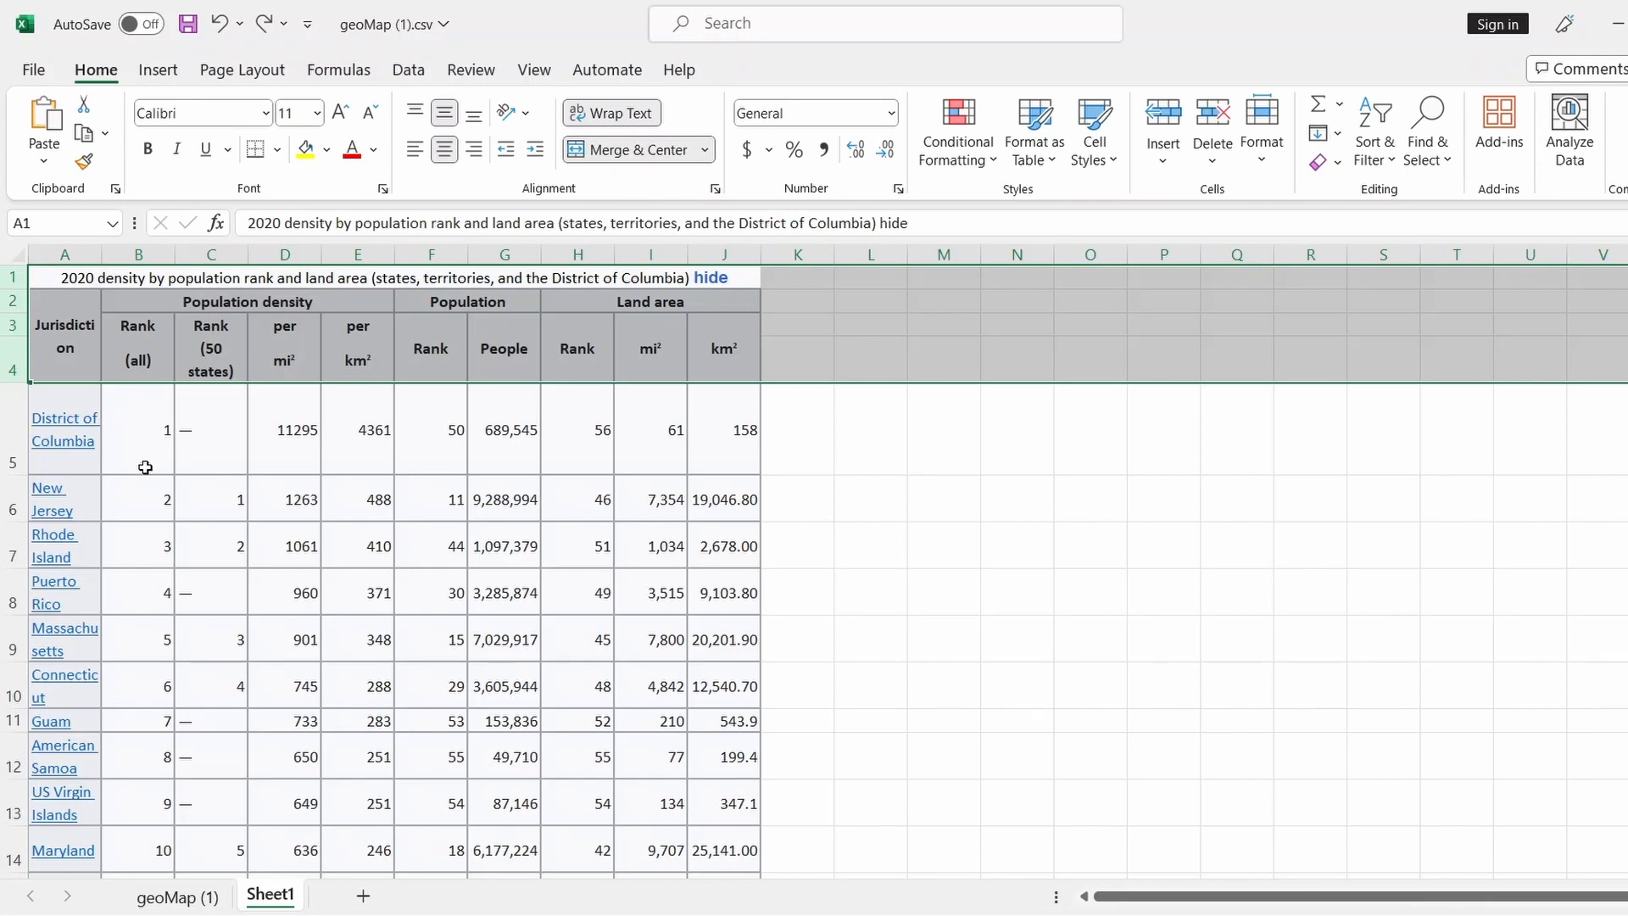
scroll(142, 411, "down", 1)
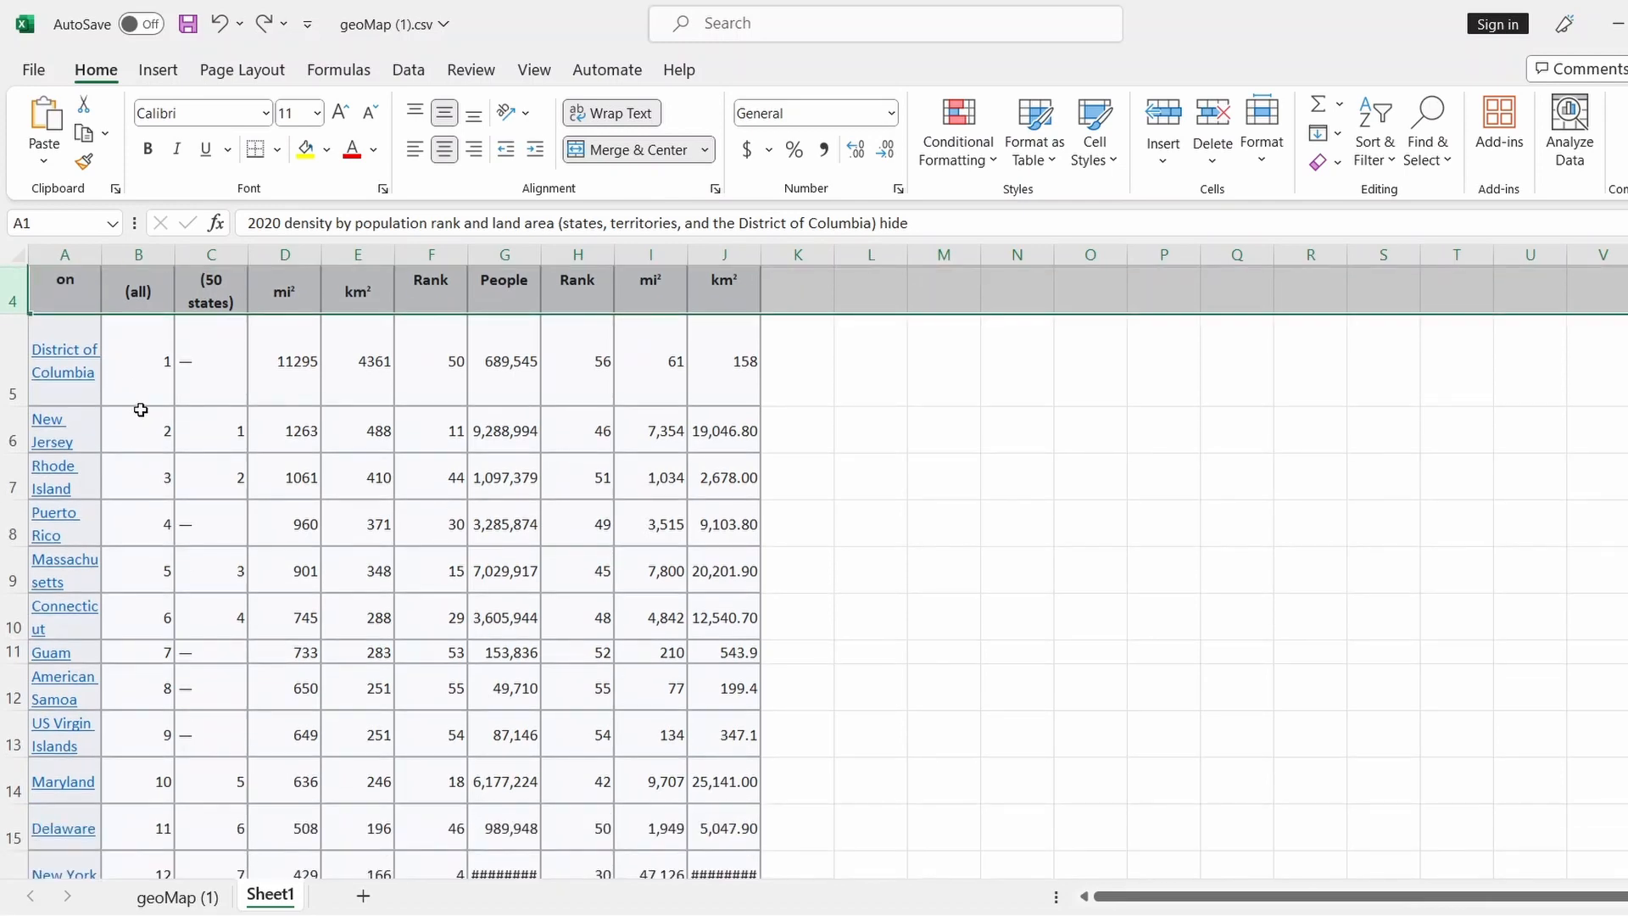
scroll(142, 411, "up", 1)
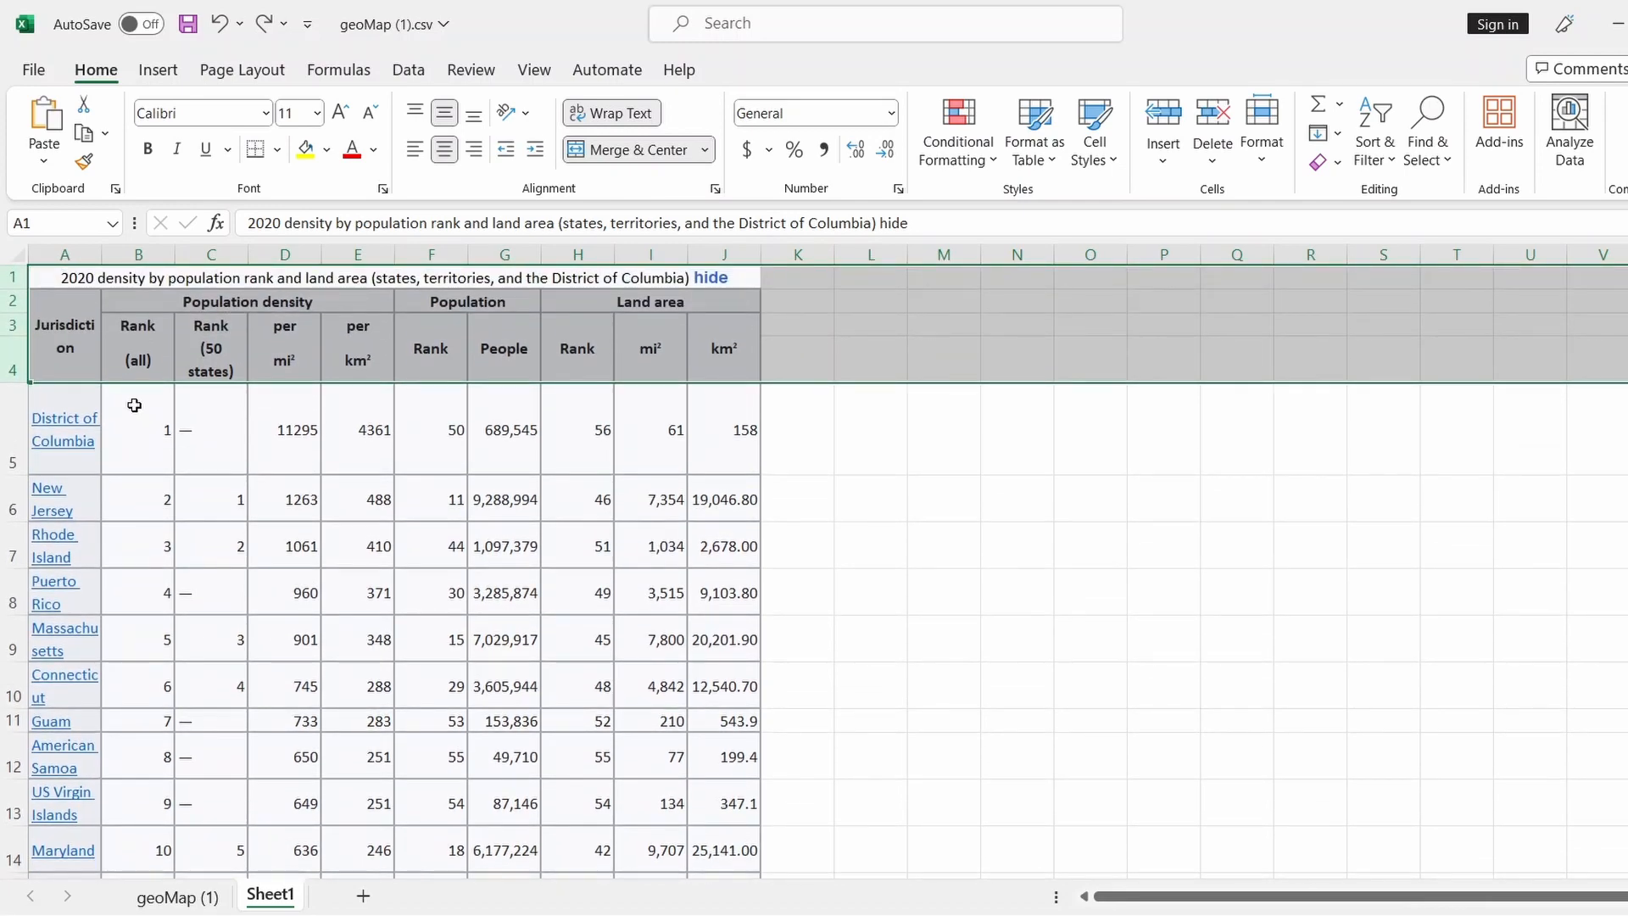
right_click(13, 337)
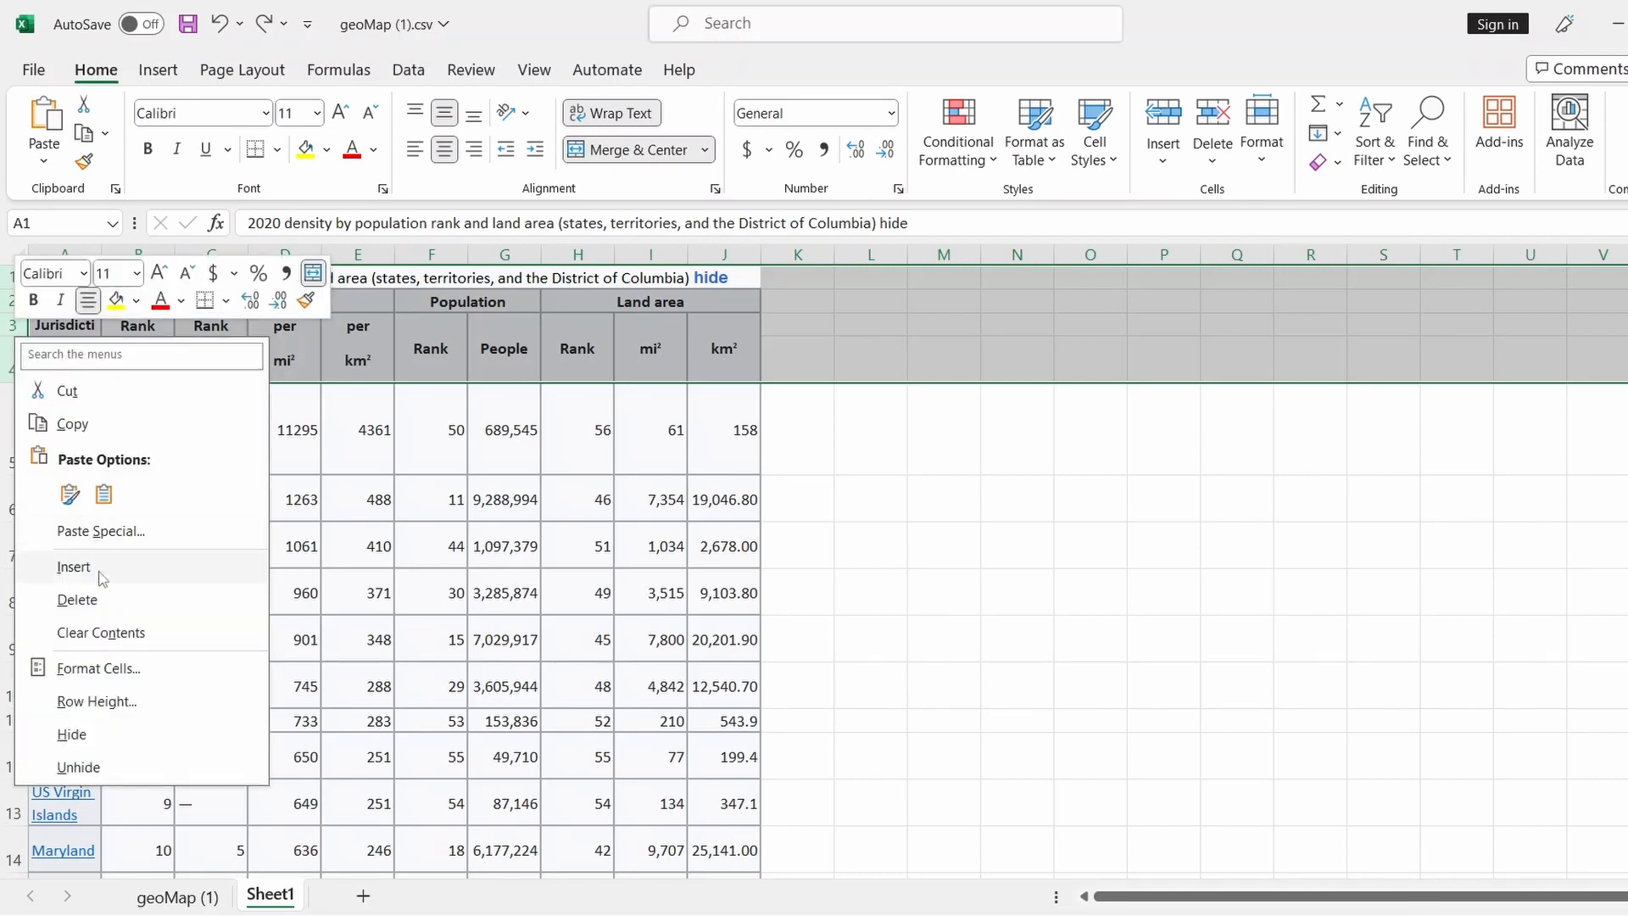
left_click(112, 596)
left_click(985, 457)
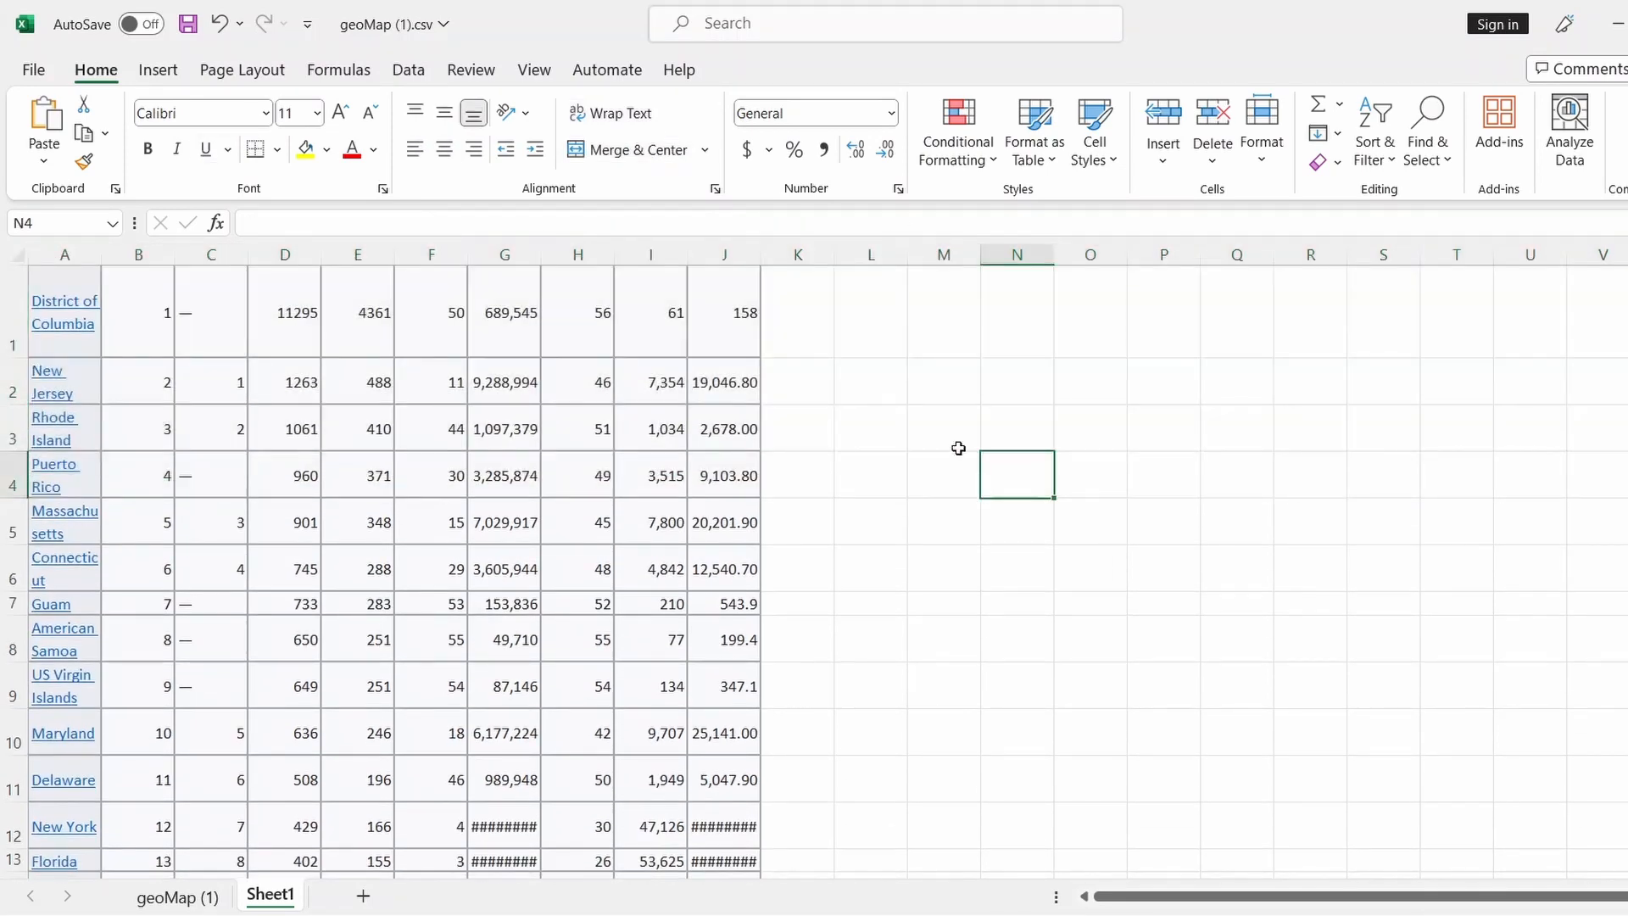
left_click(957, 426)
Delete columns C through J, keeping only names and density ranks
left_click_drag(208, 257, 730, 251)
right_click(728, 255)
left_click(816, 513)
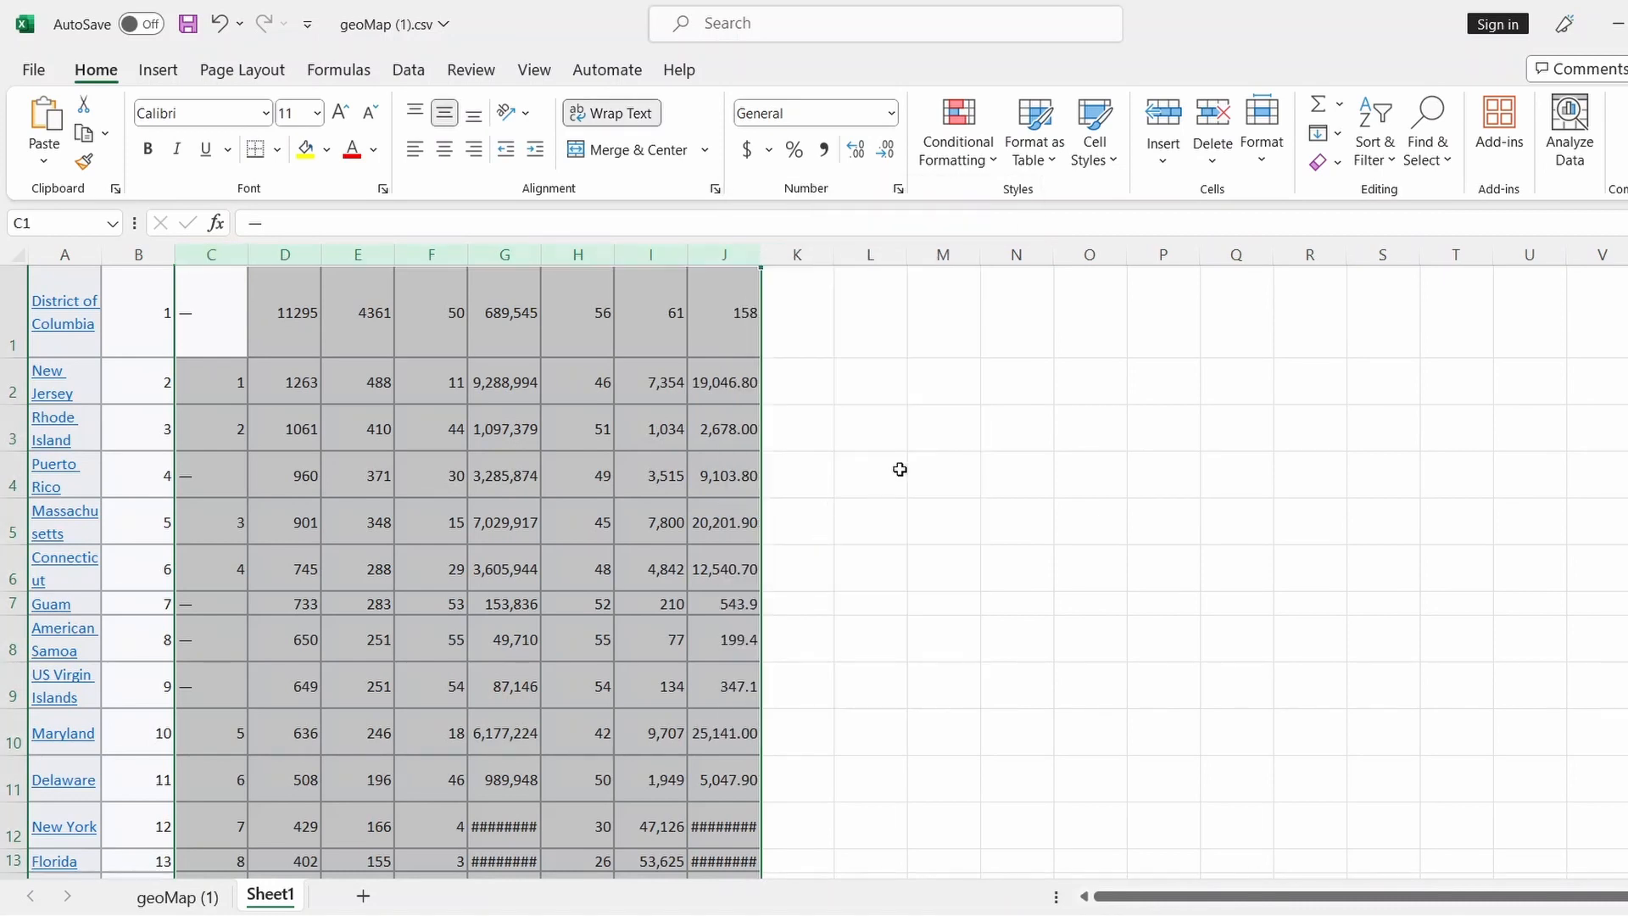
Apply plain formatting to columns A and B with Format Painter and autofit column A
left_click(598, 397)
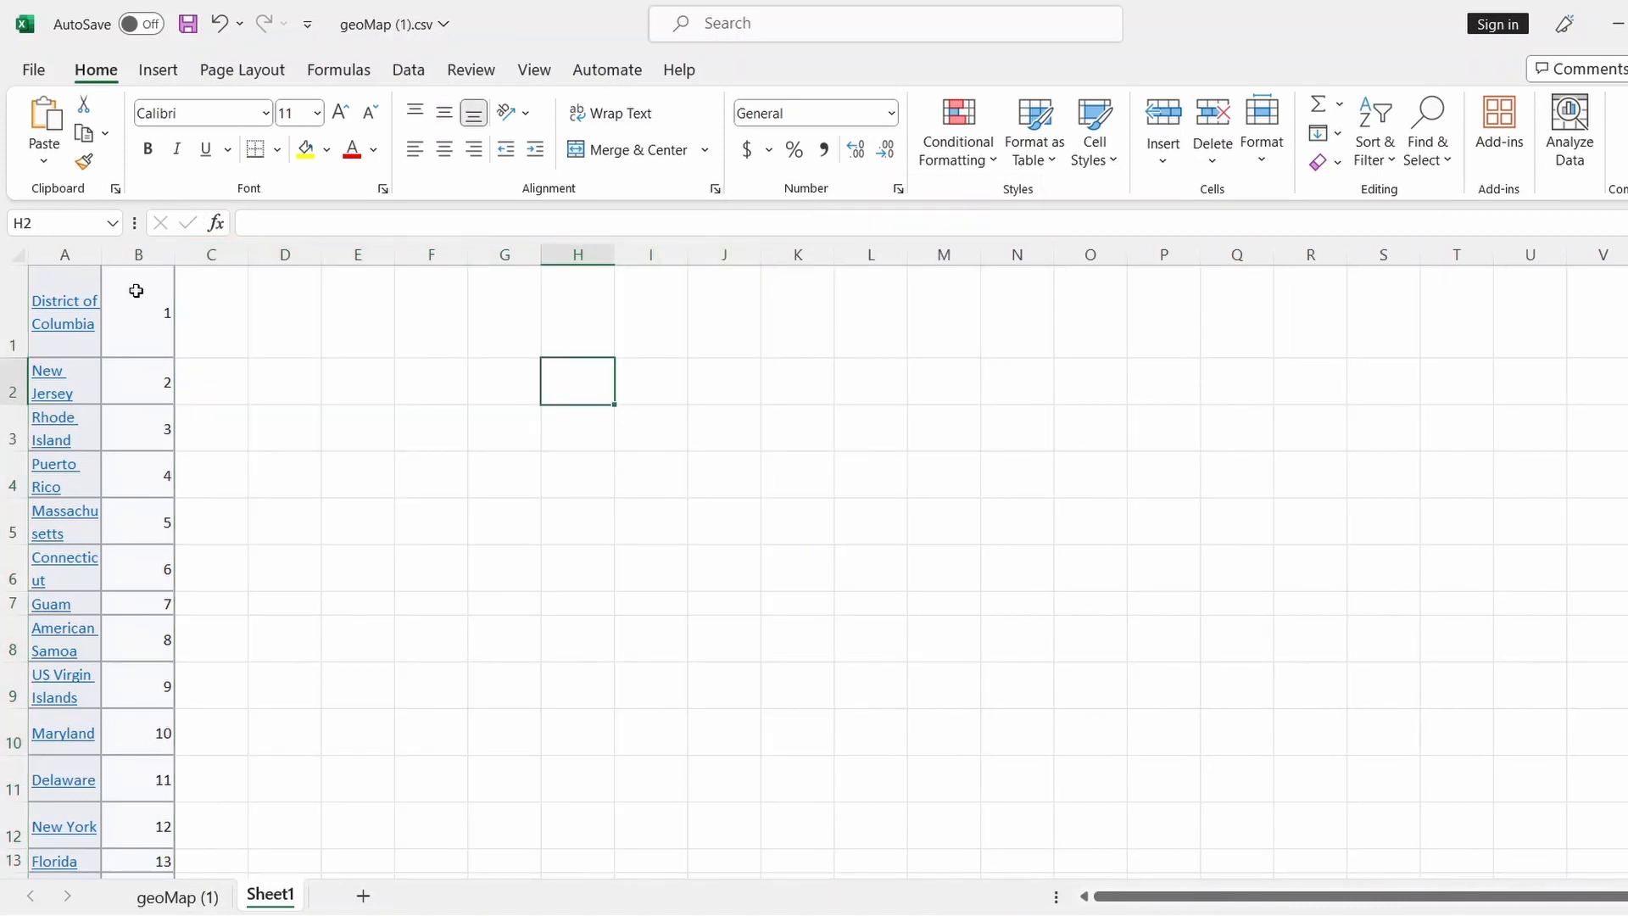
left_click(84, 169)
left_click_drag(69, 255, 140, 254)
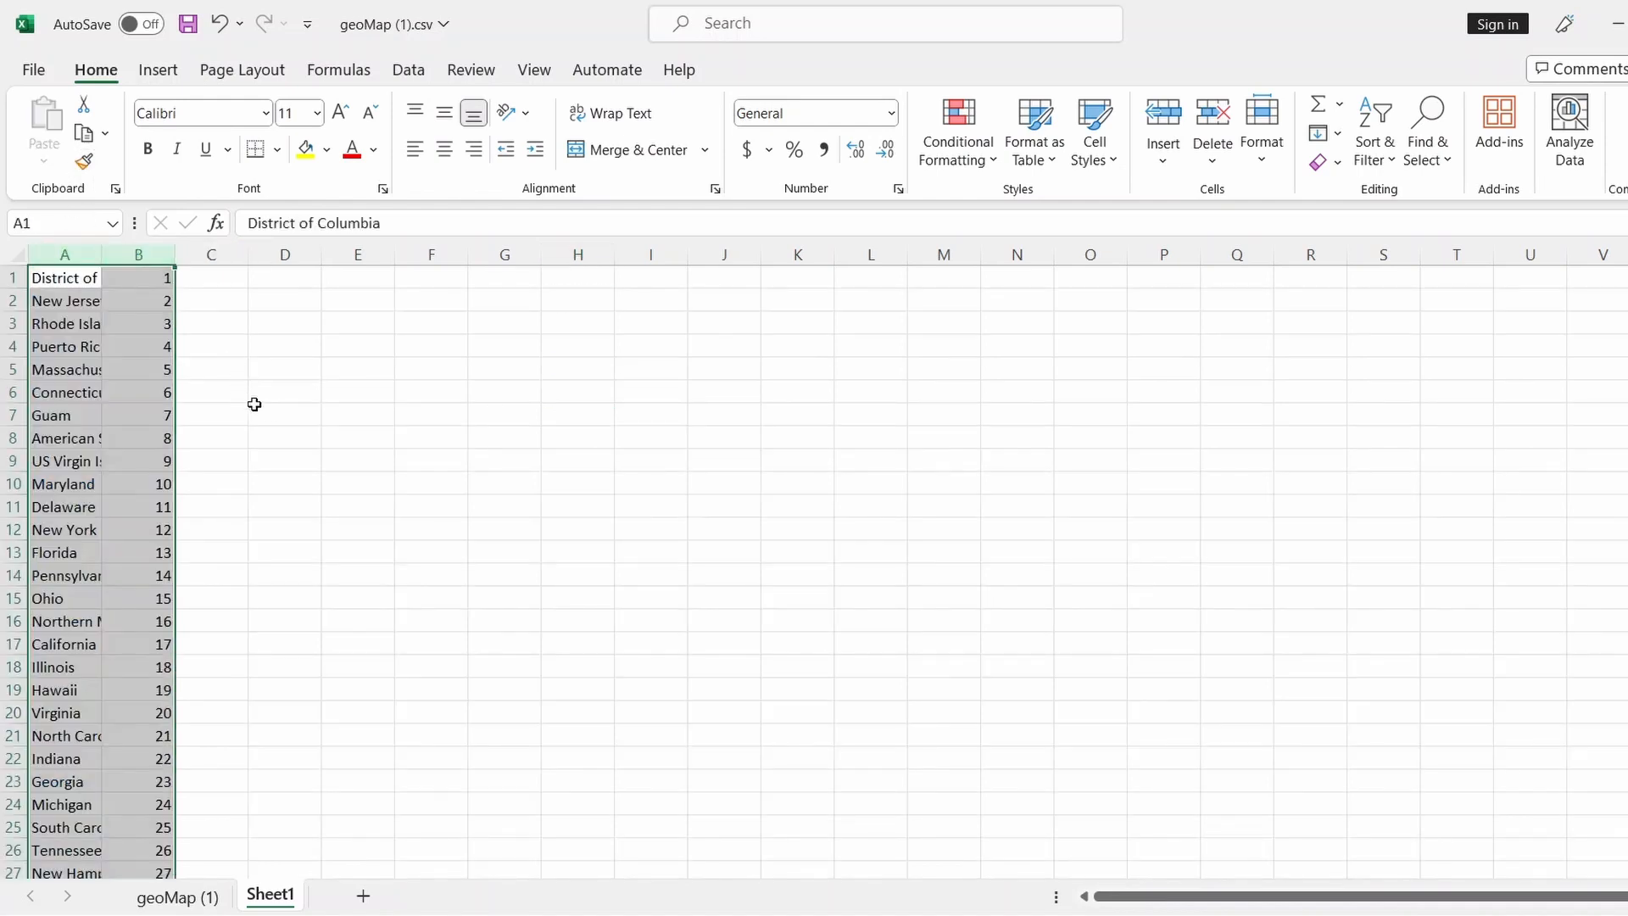
left_click(254, 406)
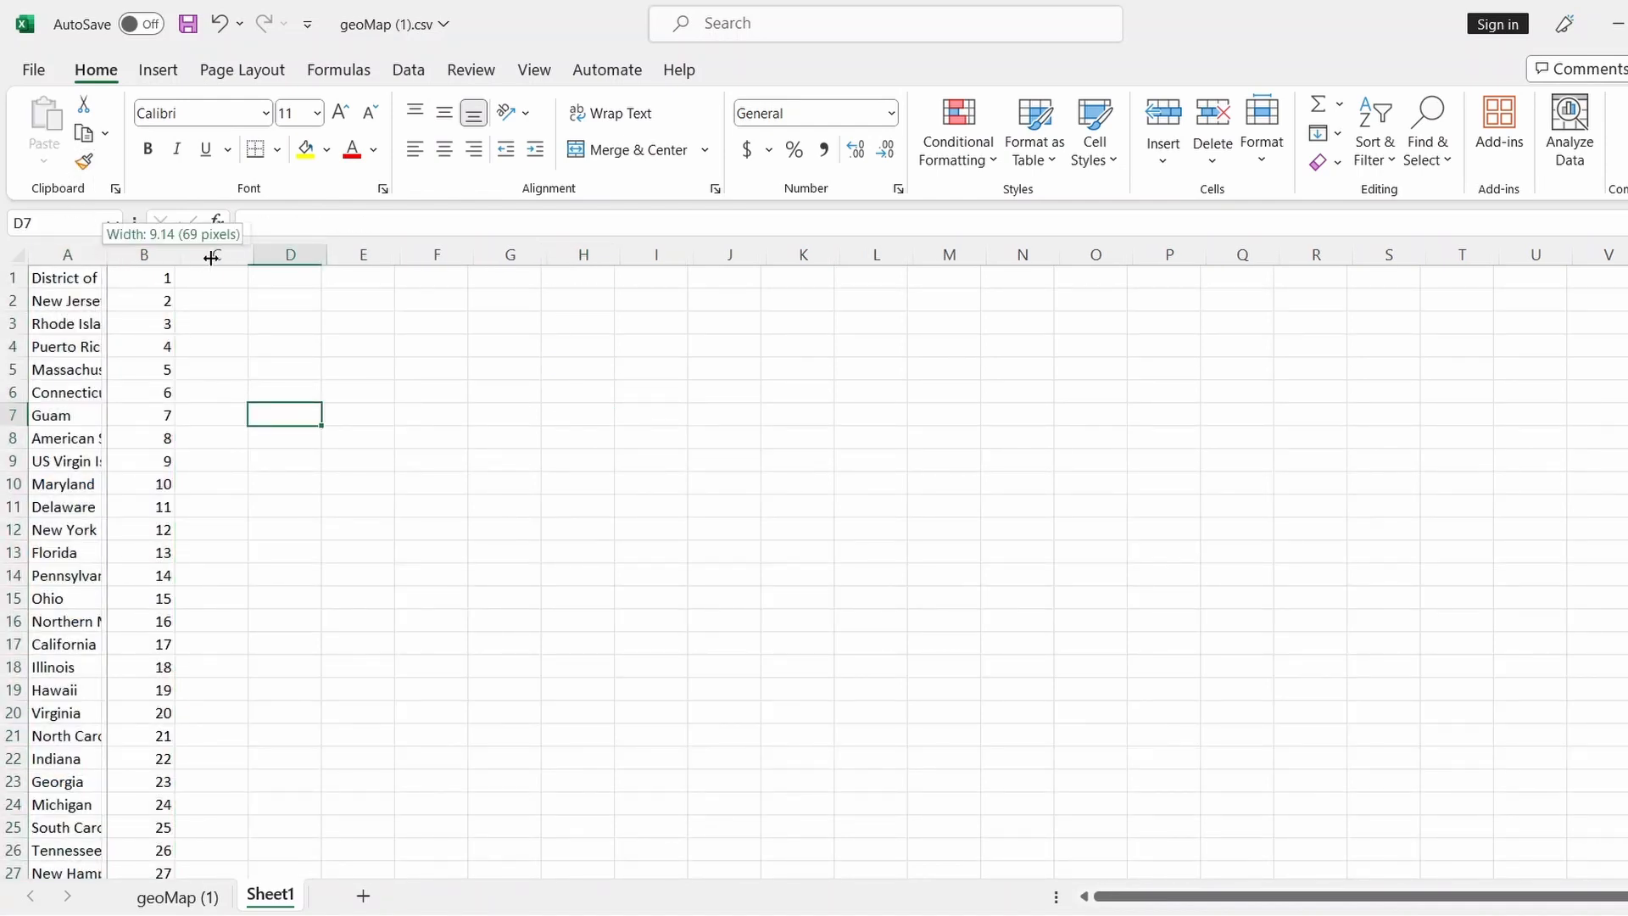
double_click(101, 257)
Insert a blank row above the first data row in Sheet1
left_click(13, 278)
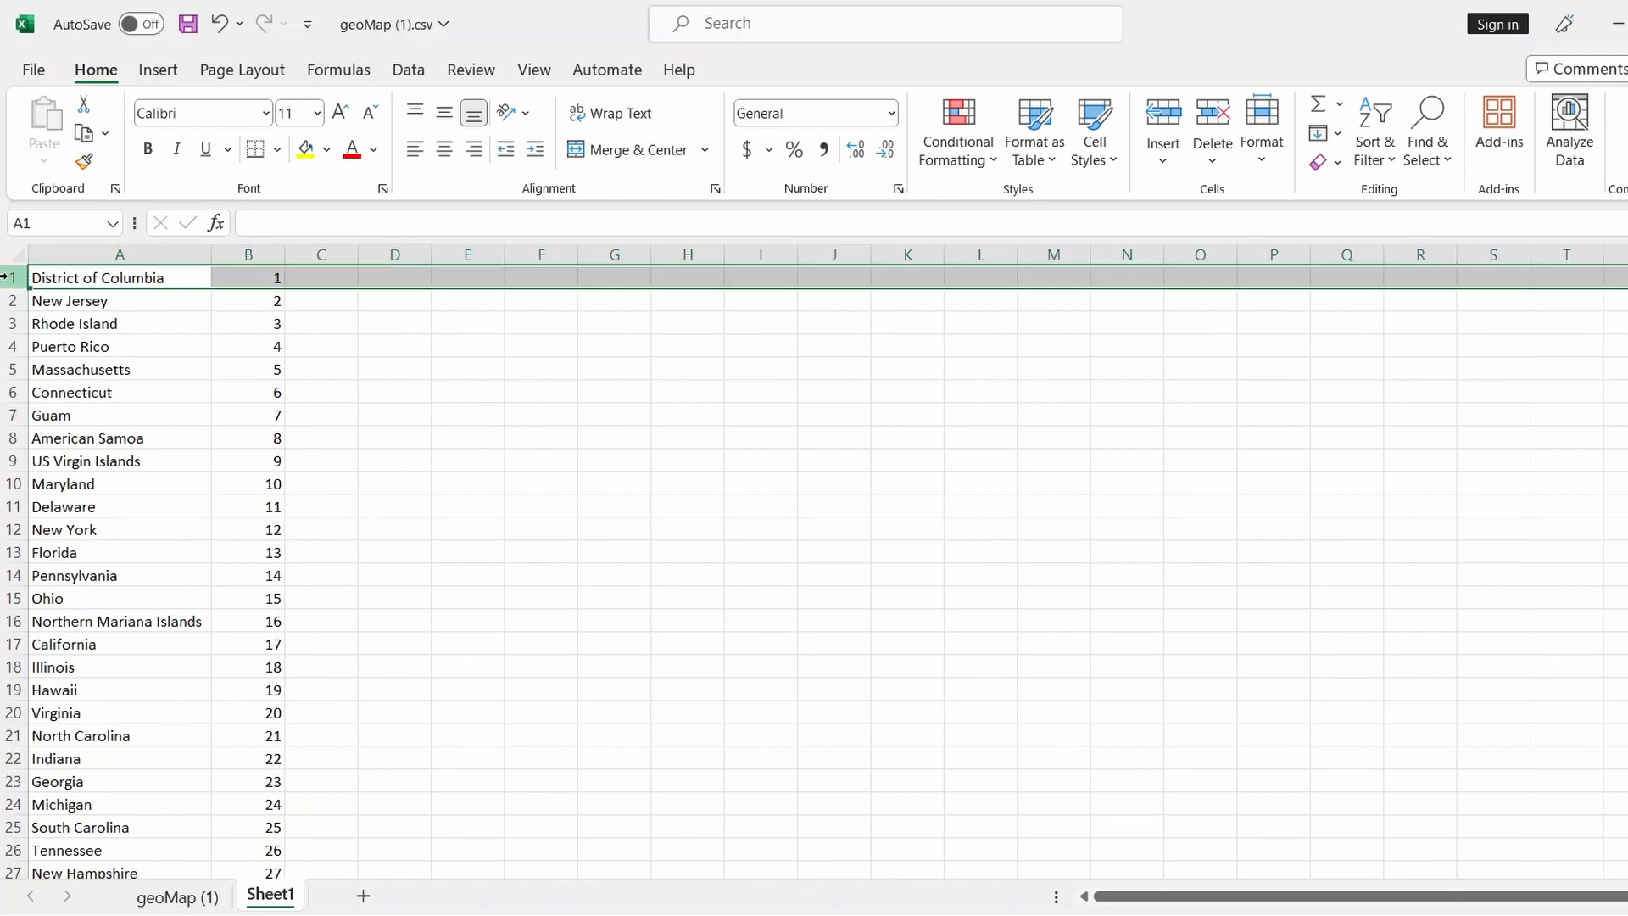
right_click(13, 280)
left_click(86, 514)
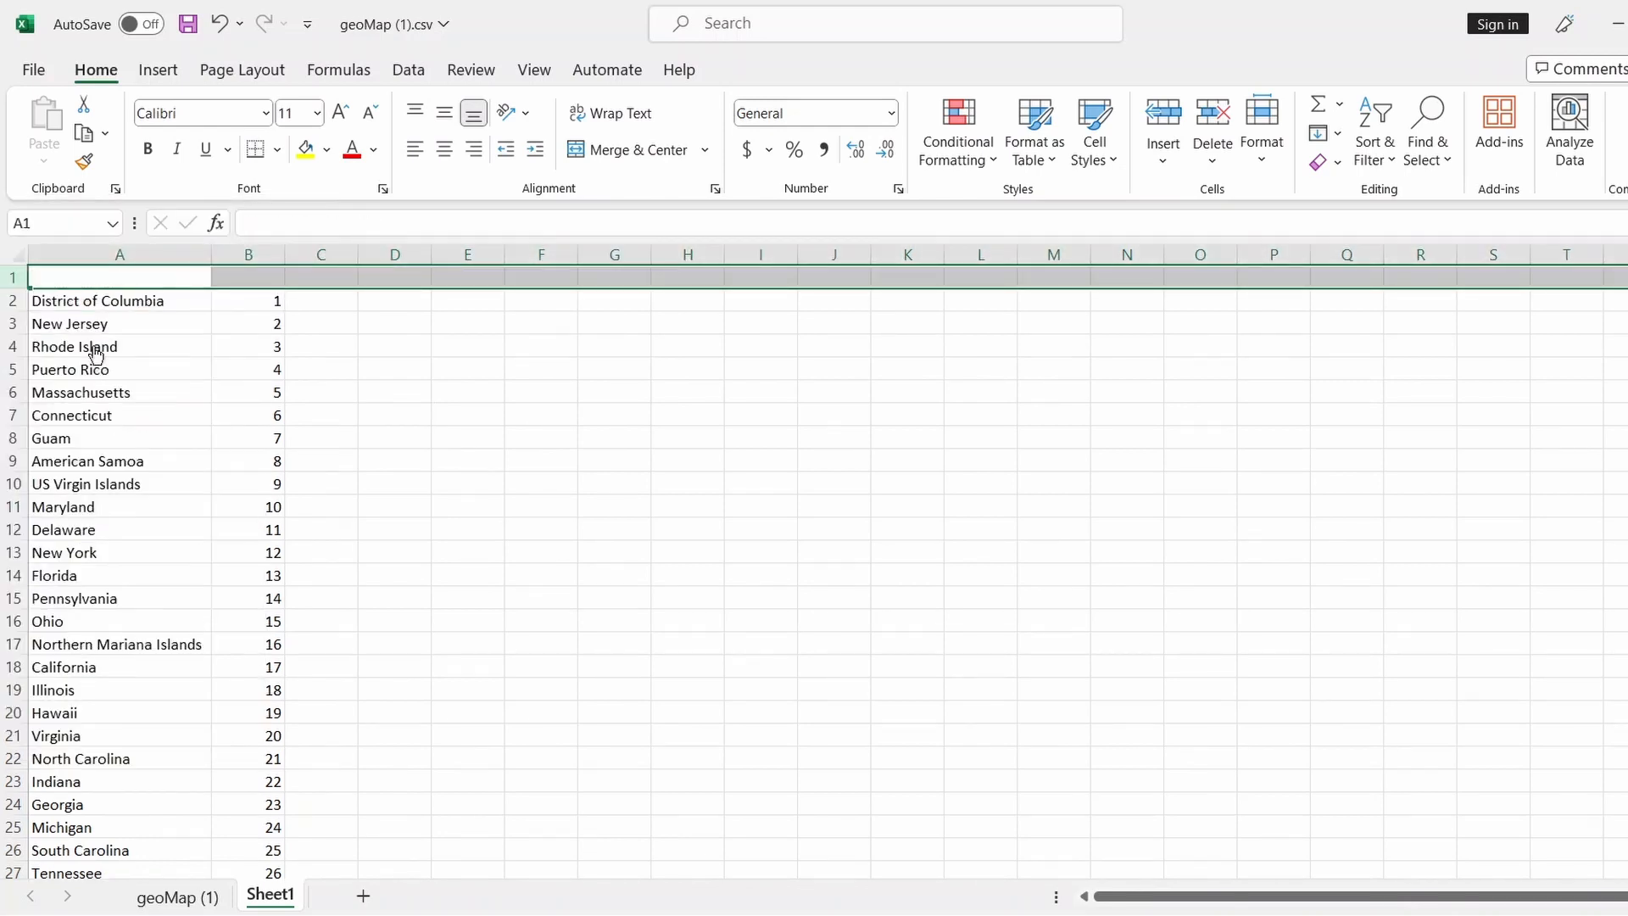
Enter headers State in A1 and Density Ranking in B1, widening column B
left_click(118, 273)
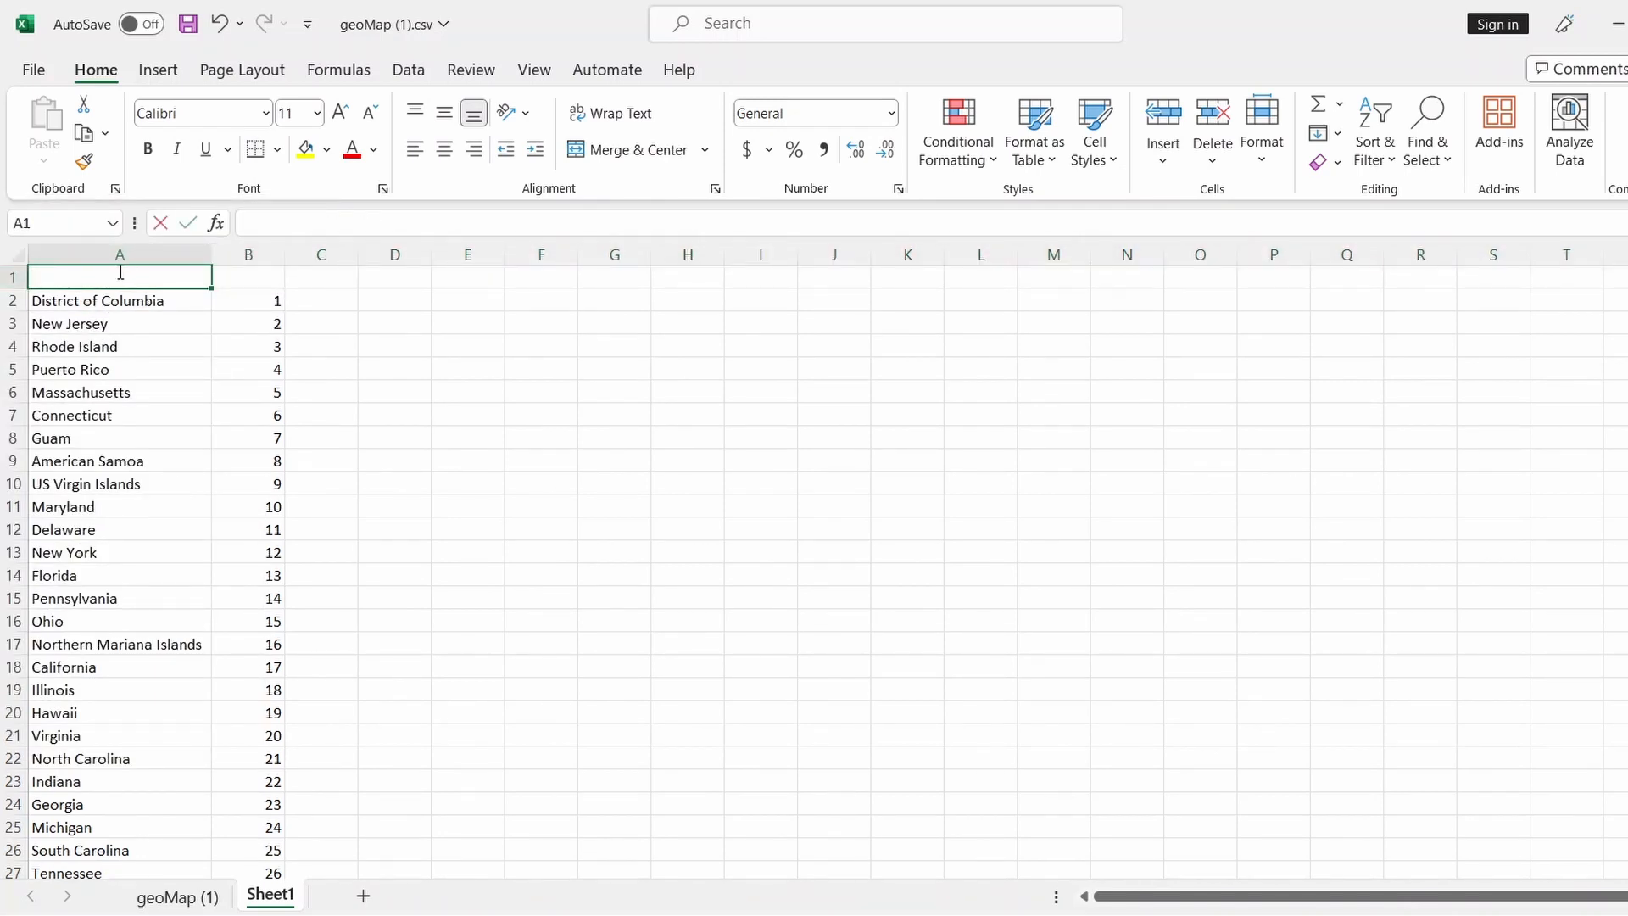
type("State")
key("Tab")
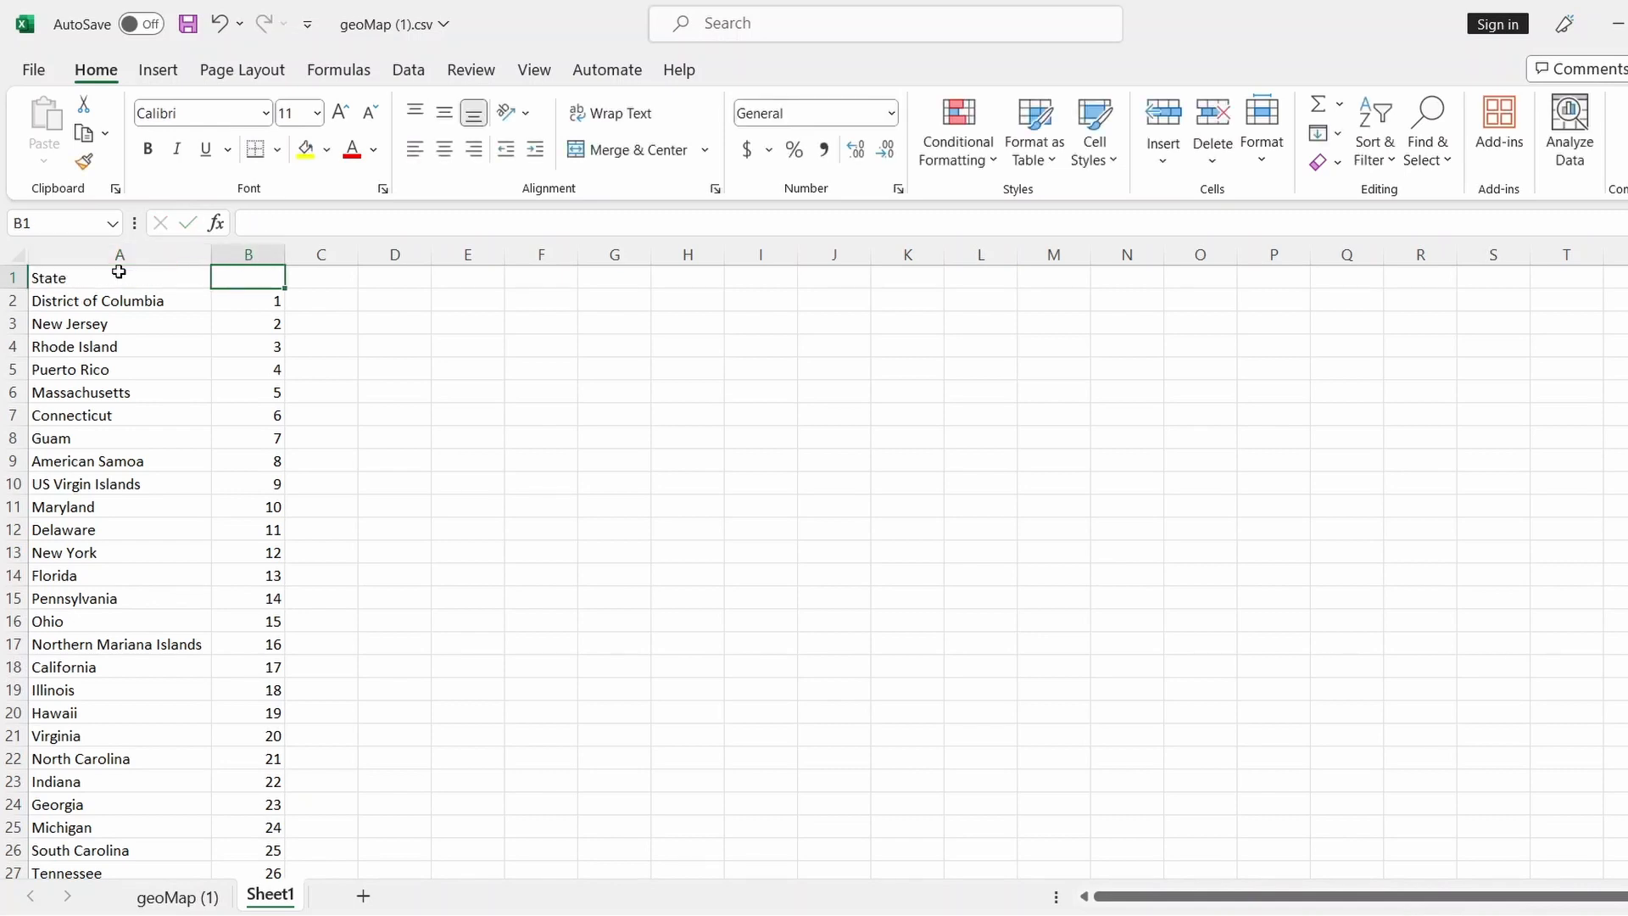
type("Pop")
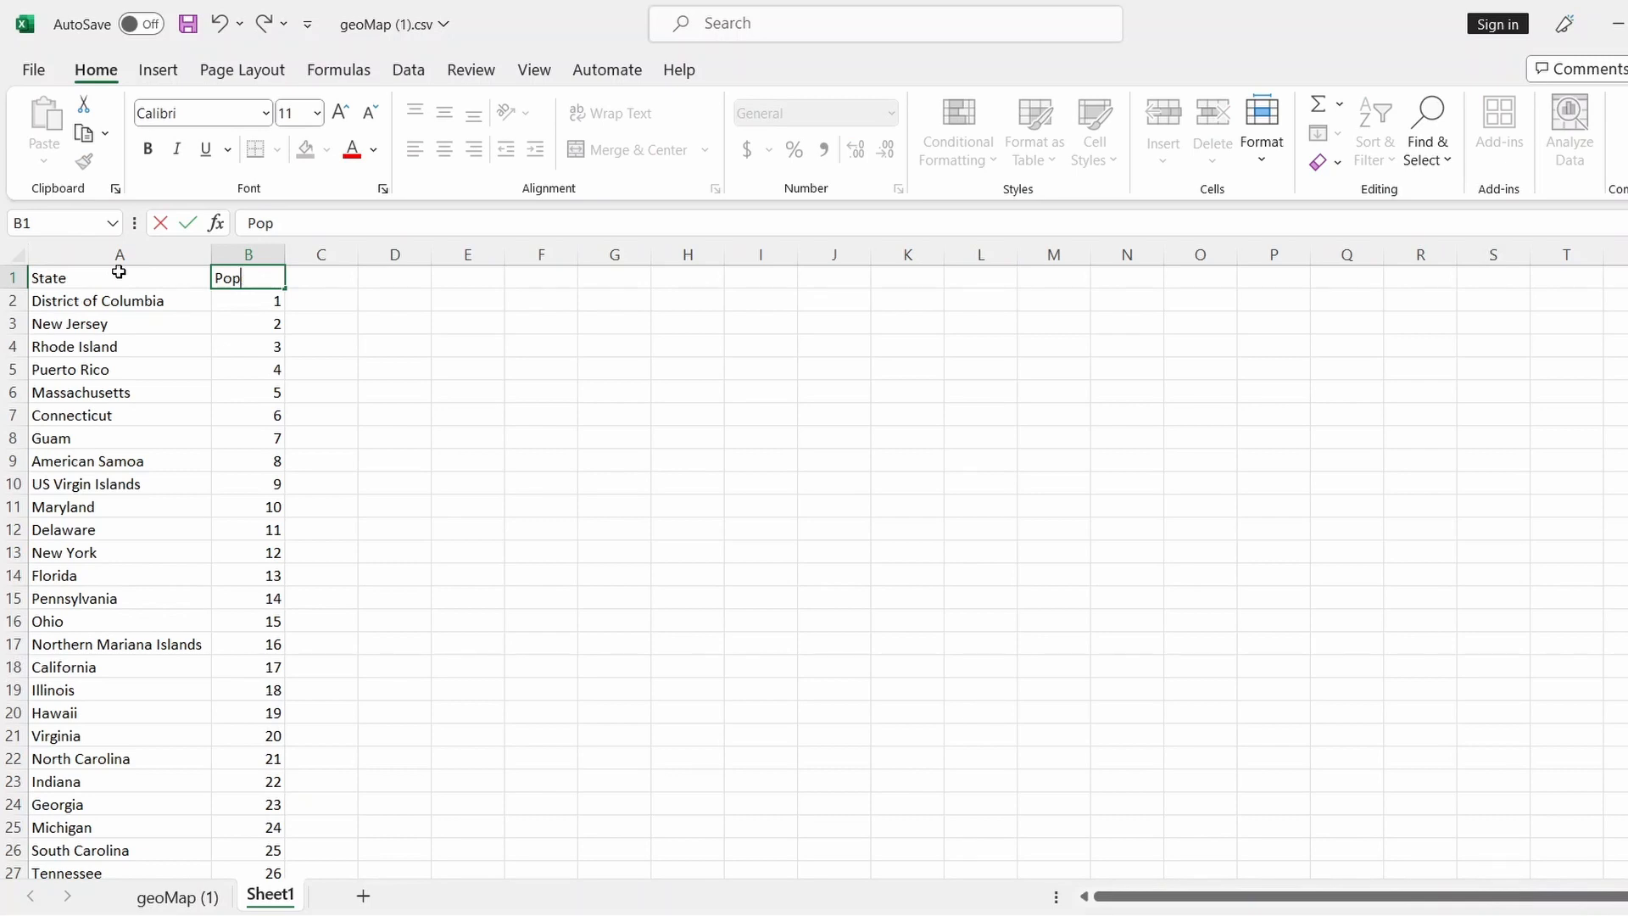
key("BackSpace")
key("BackSpace")
key("BackSpace")
type("Density Ranking")
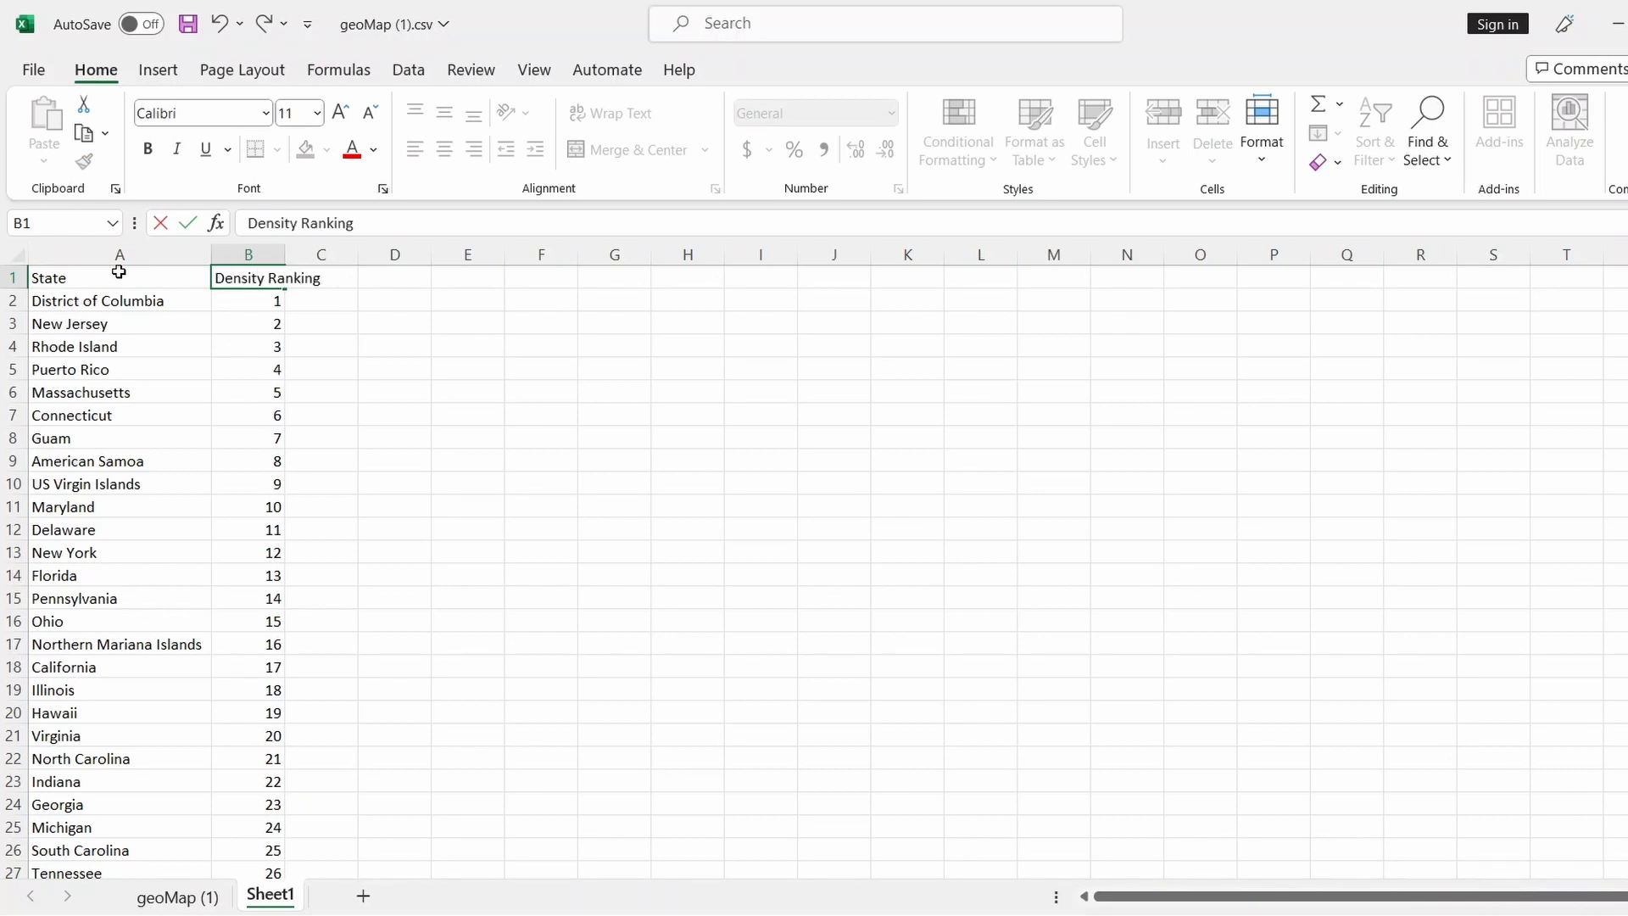
left_click(433, 388)
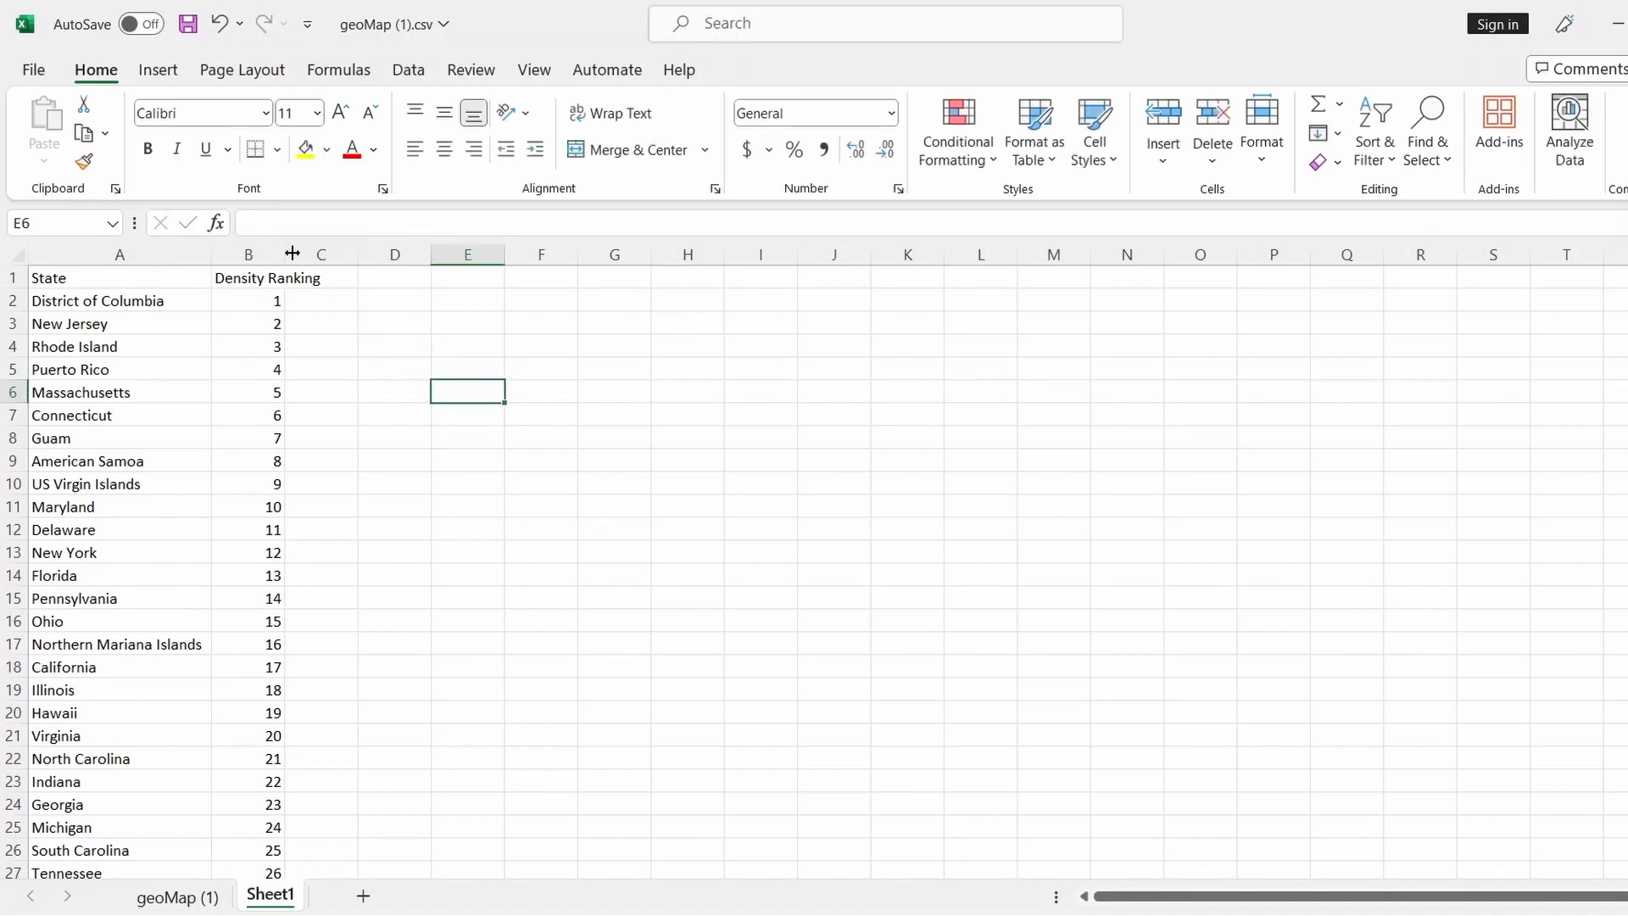
left_click_drag(286, 253, 347, 251)
Finish widening column B and select all of Sheet1, leaving the sort options unused
left_click(465, 366)
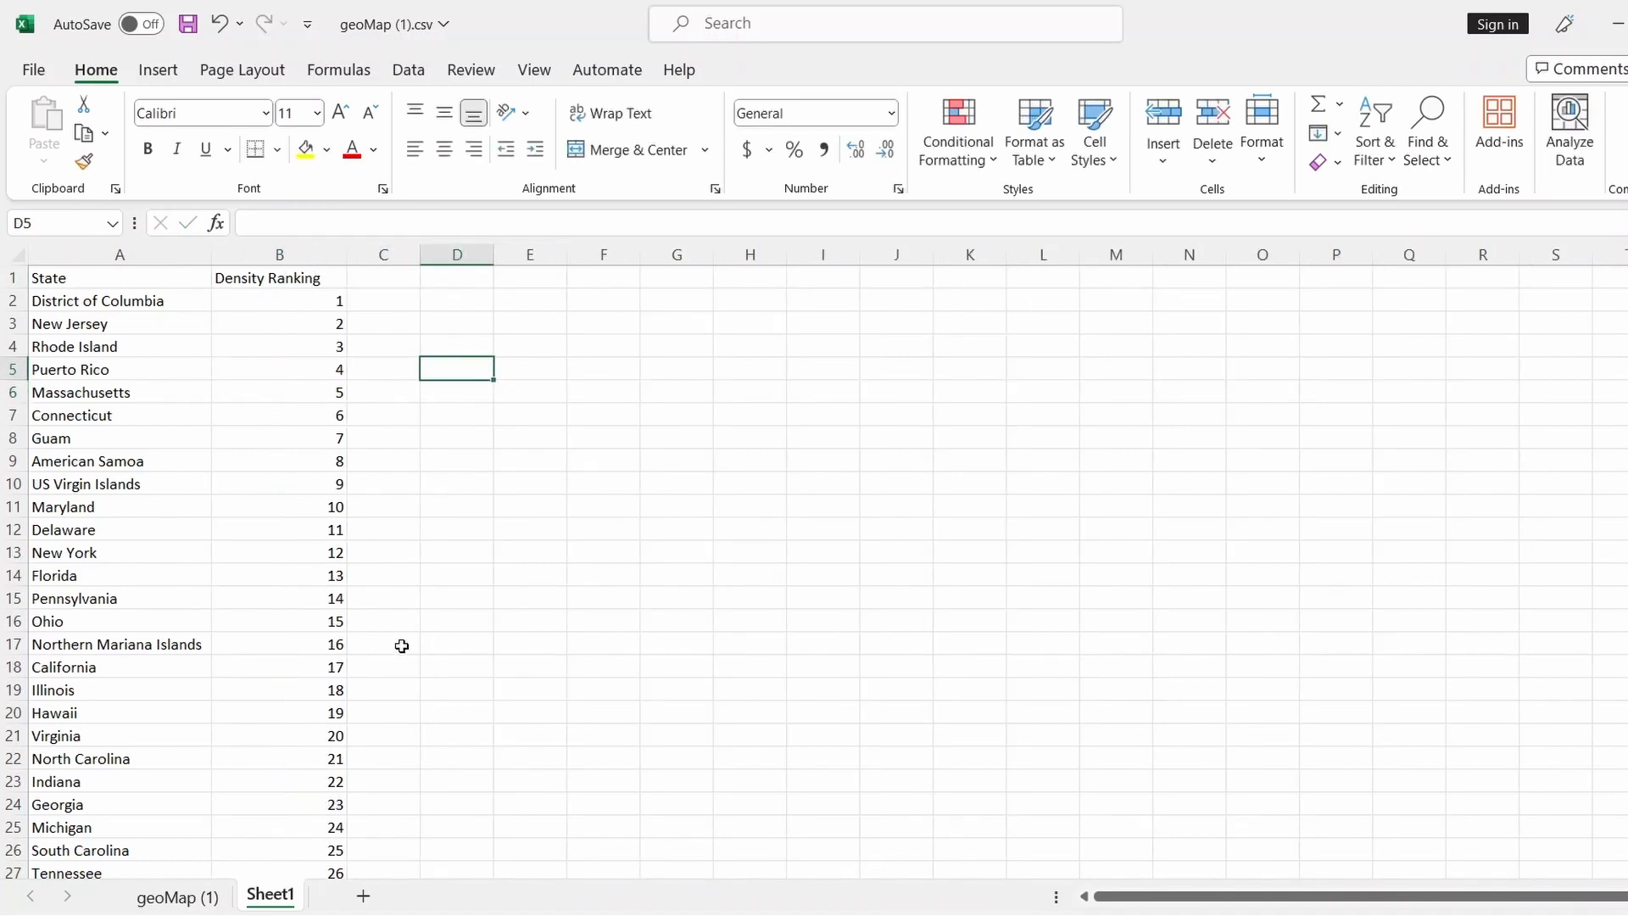
scroll(393, 642, "down", 5)
scroll(394, 642, "up", 5)
left_click(178, 897)
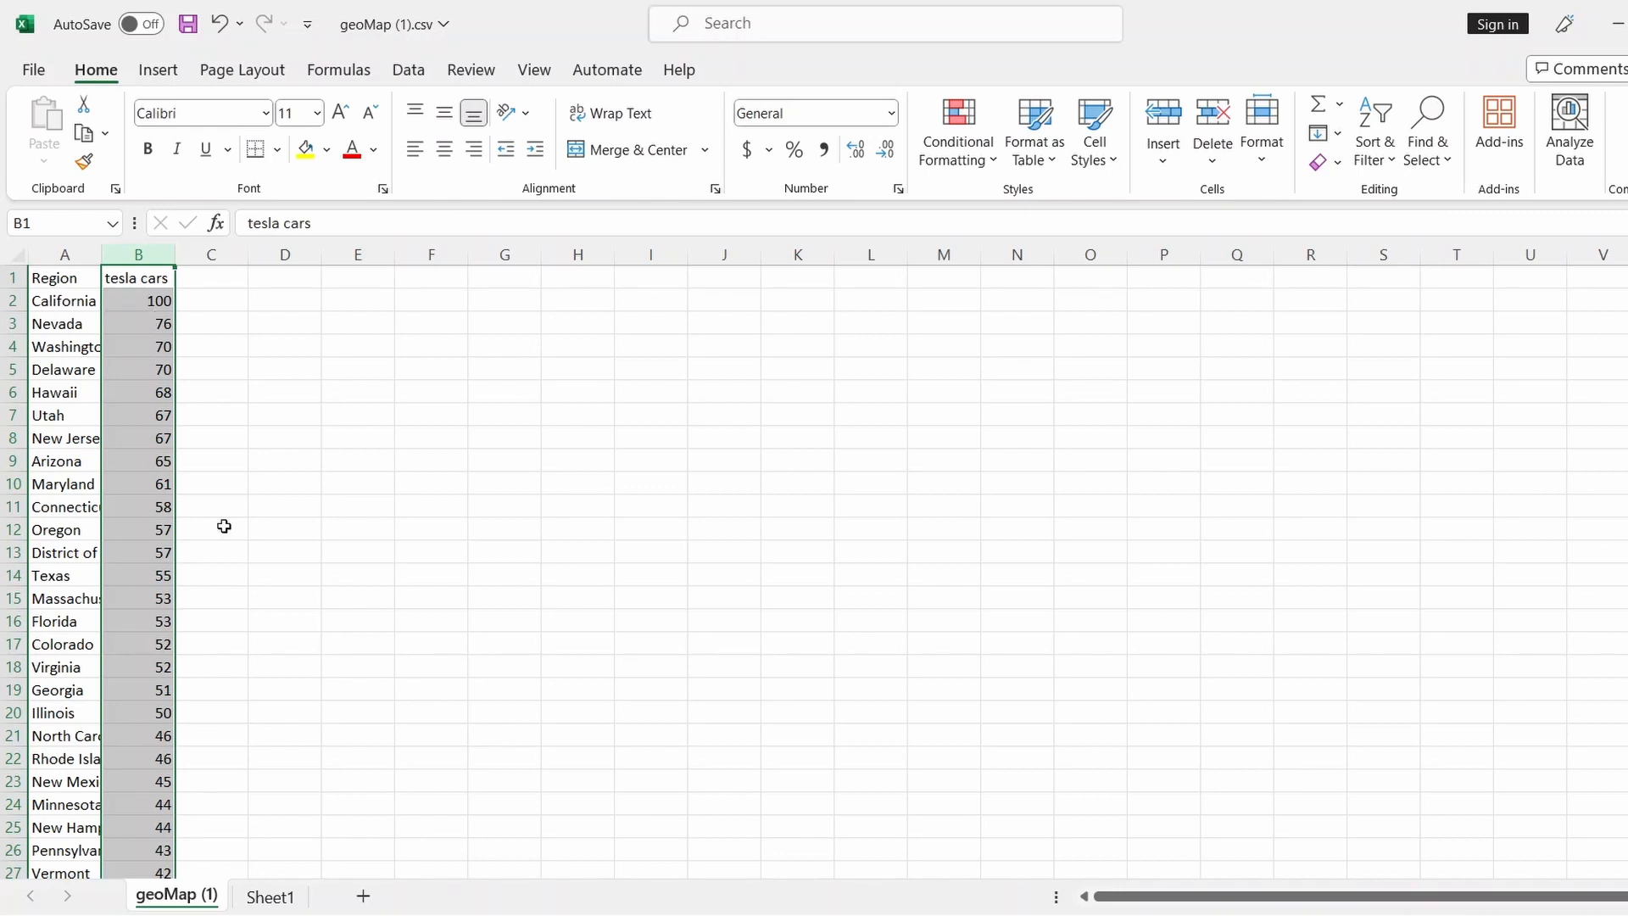
left_click(270, 896)
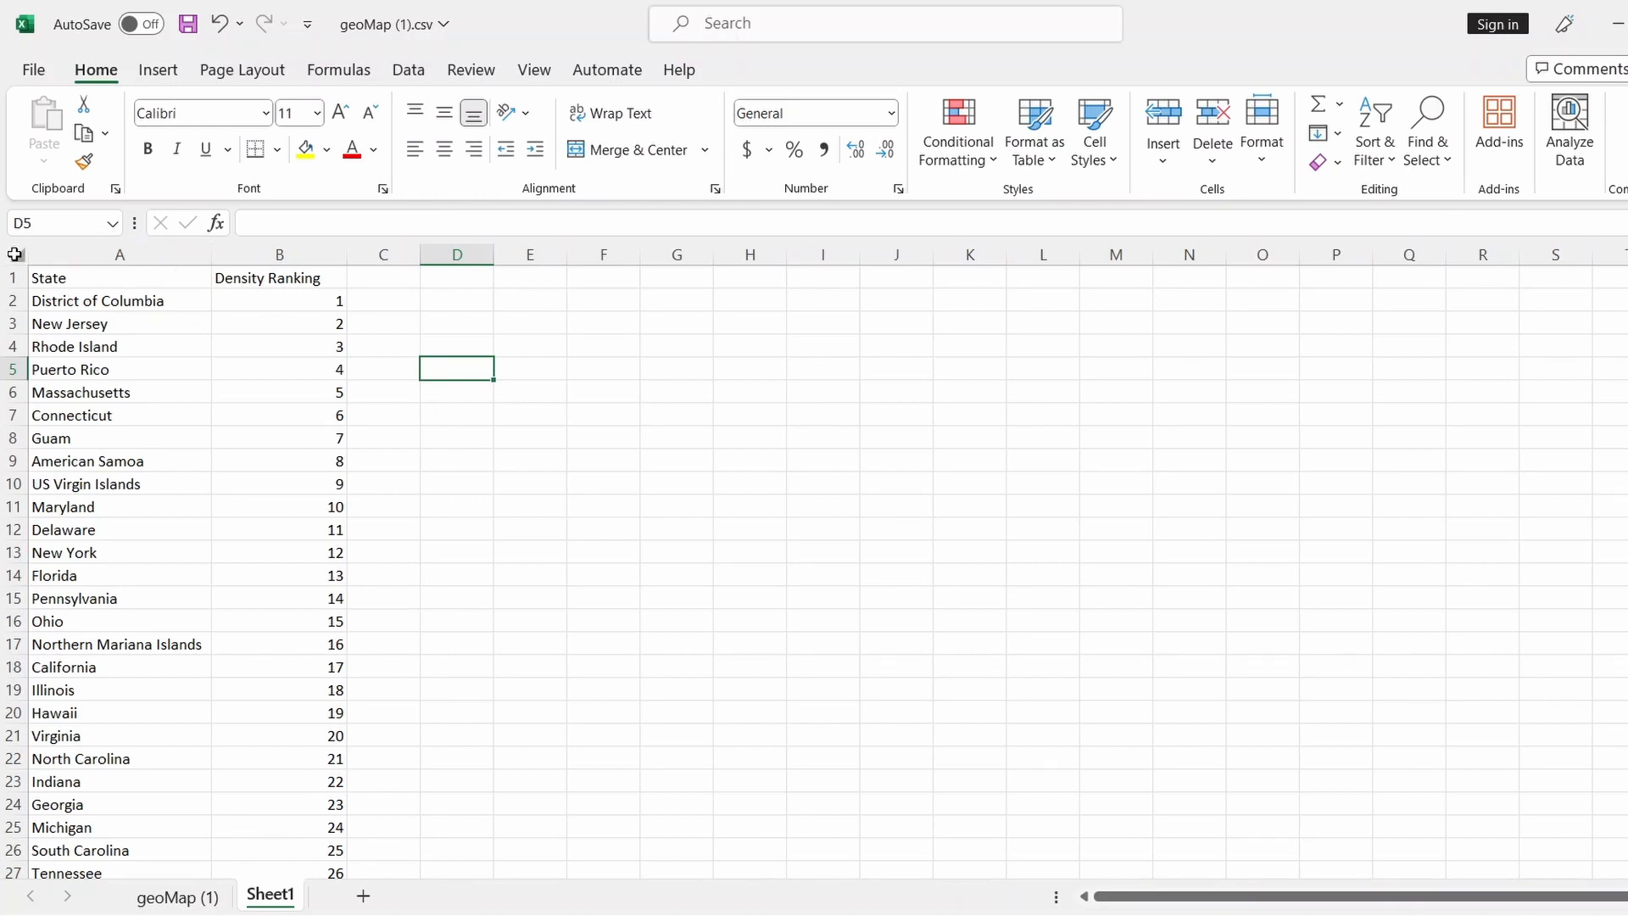
left_click(24, 255)
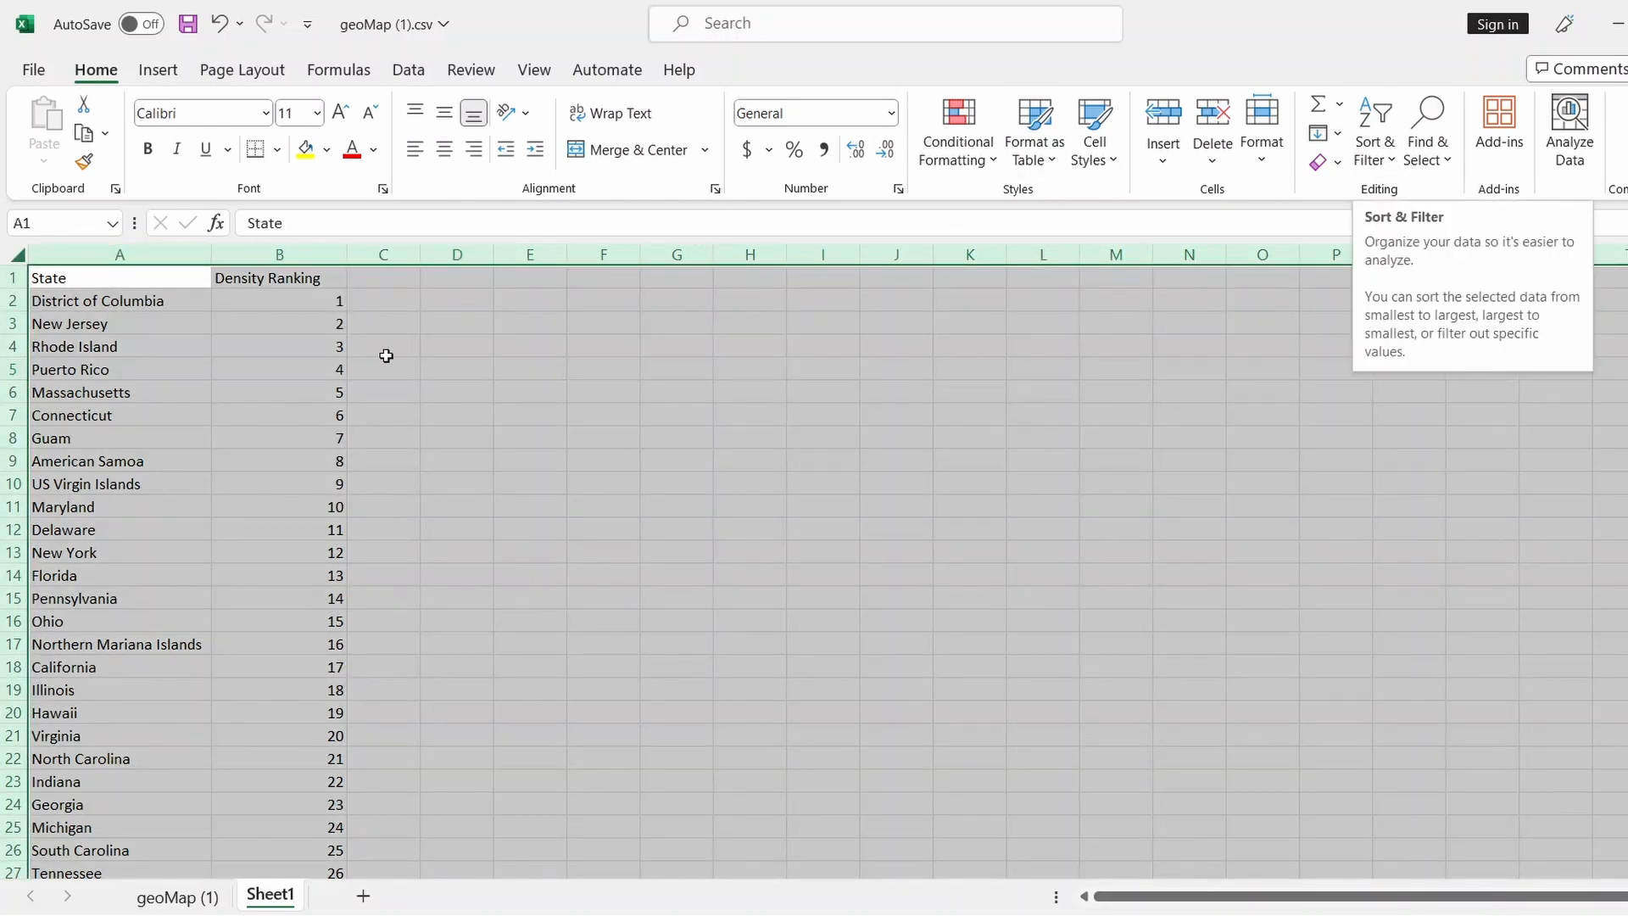
left_click(1392, 169)
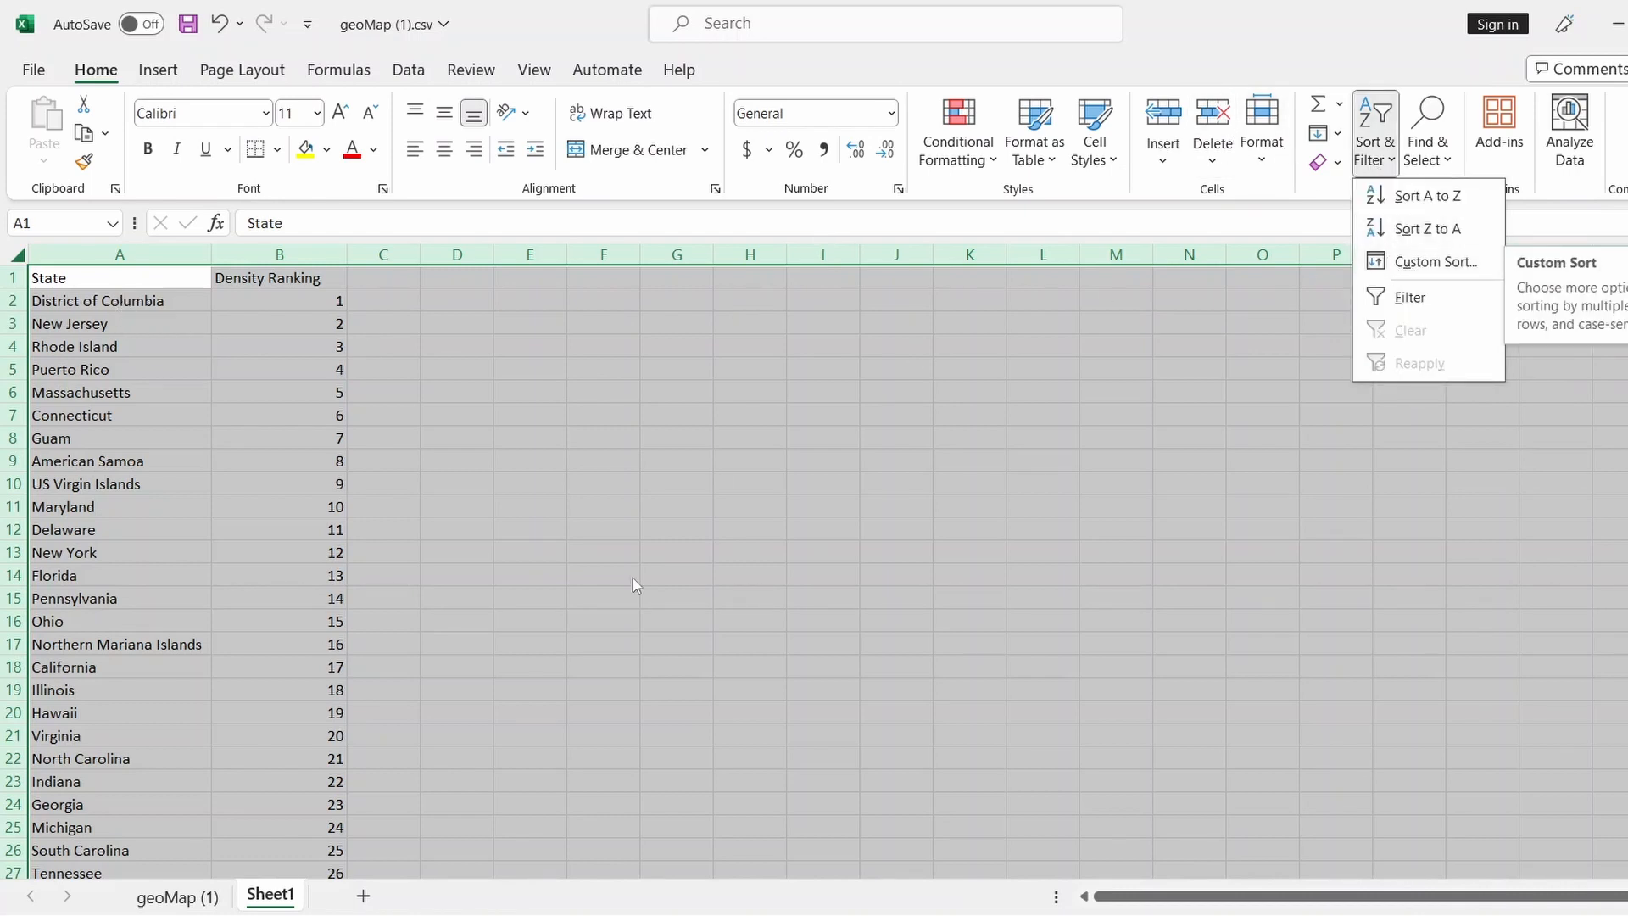
left_click(177, 909)
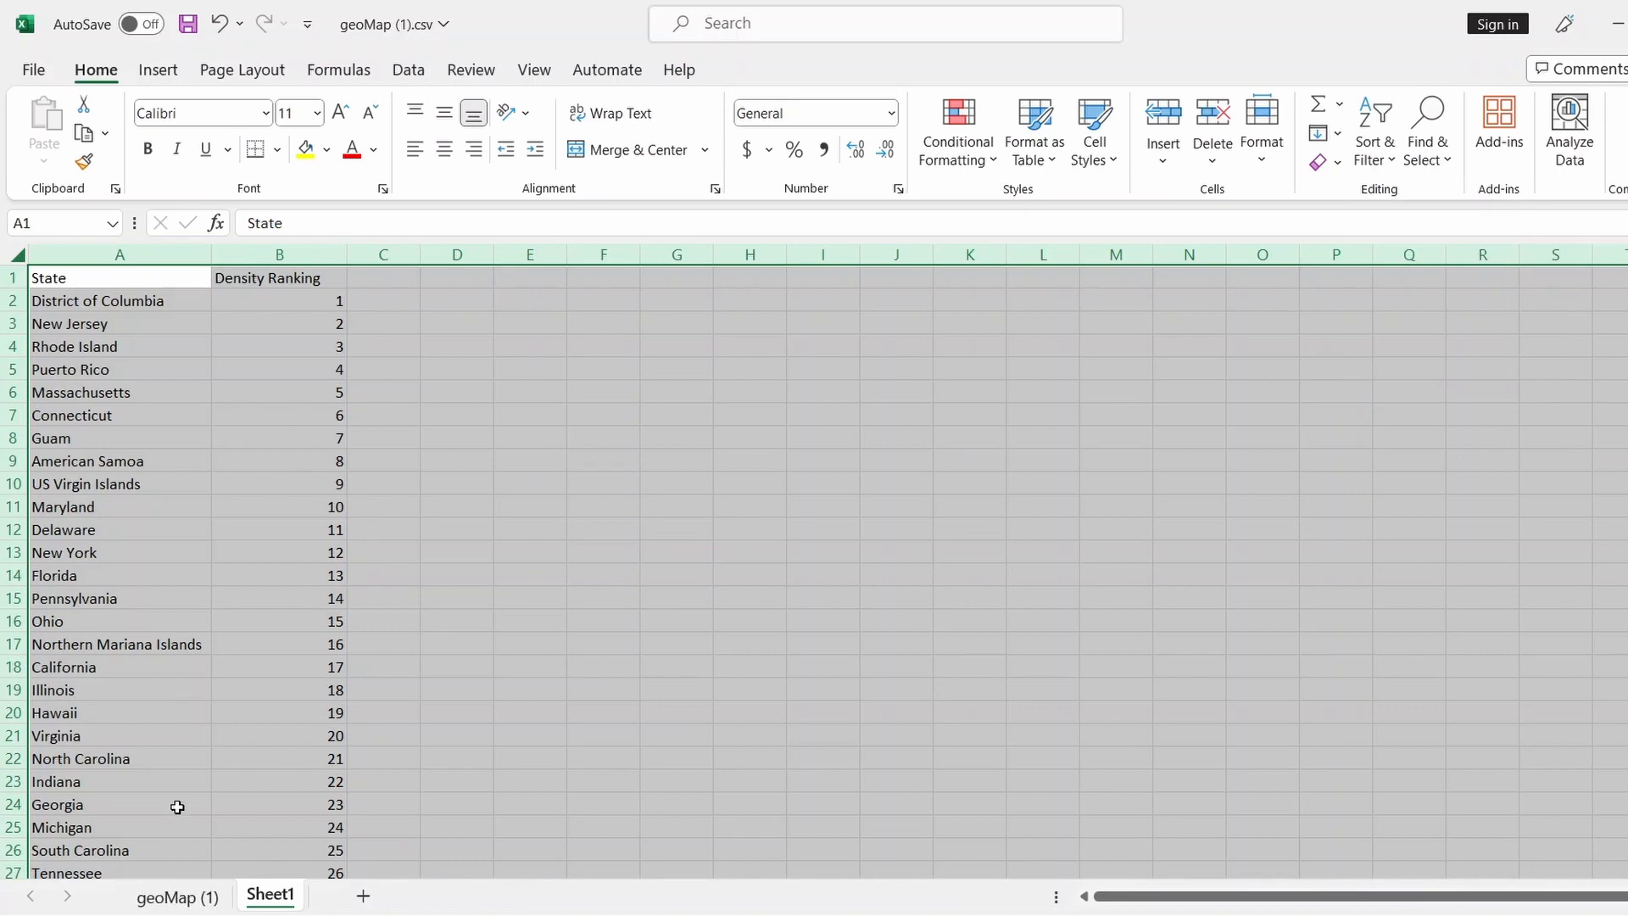
Autofit the Region column on geoMap (1) to show full names like District of Columbia
left_click(176, 896)
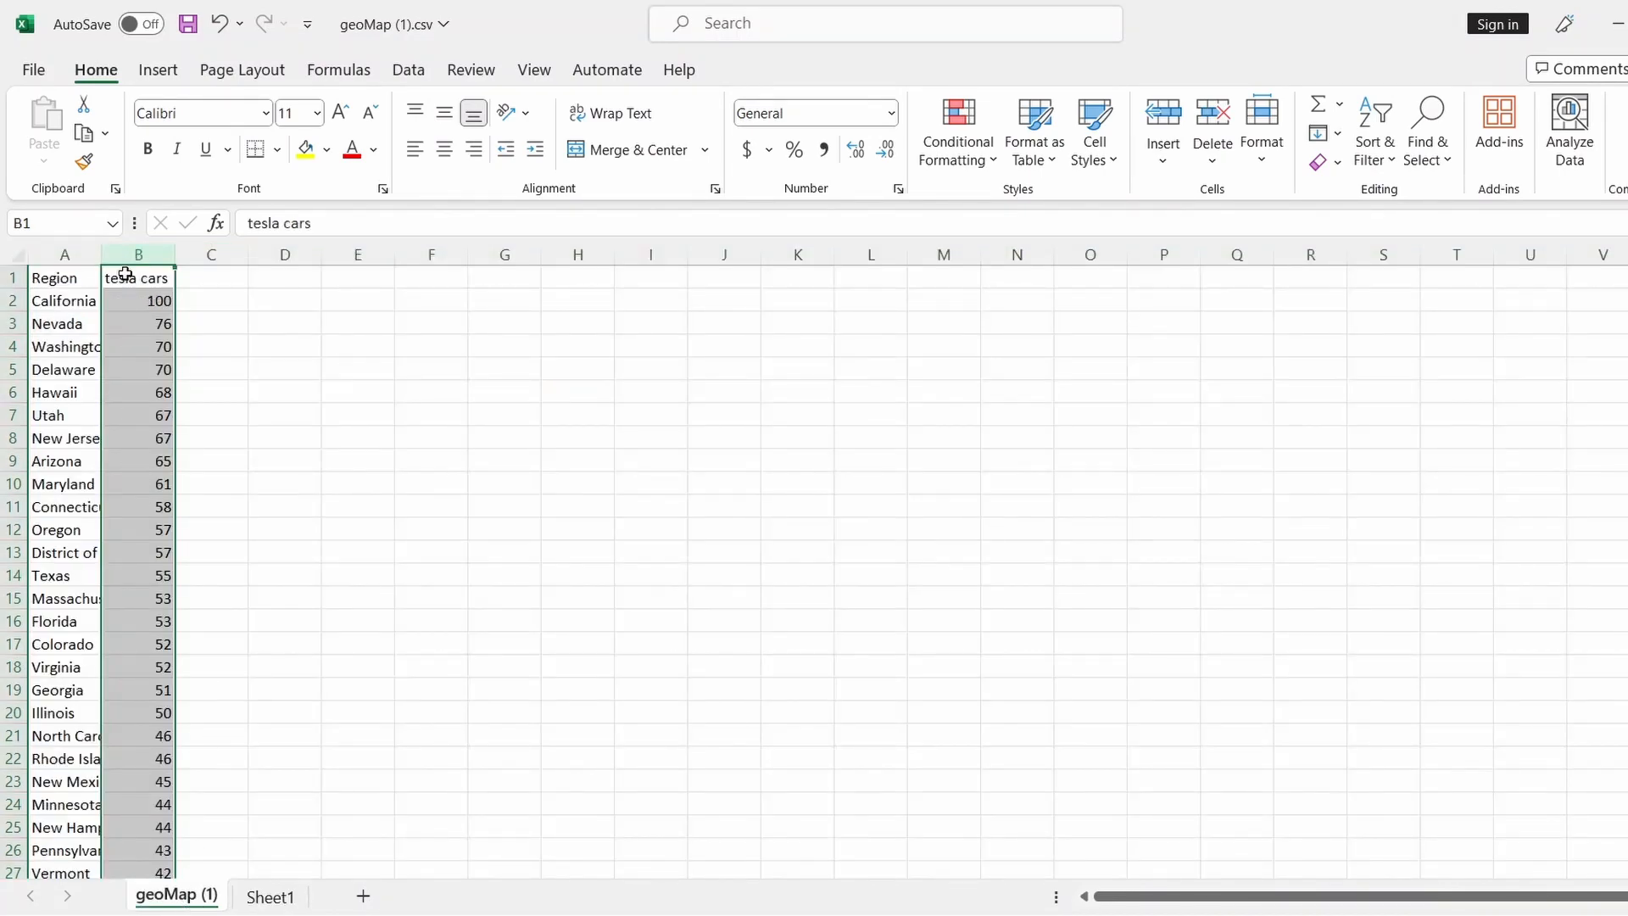
double_click(102, 254)
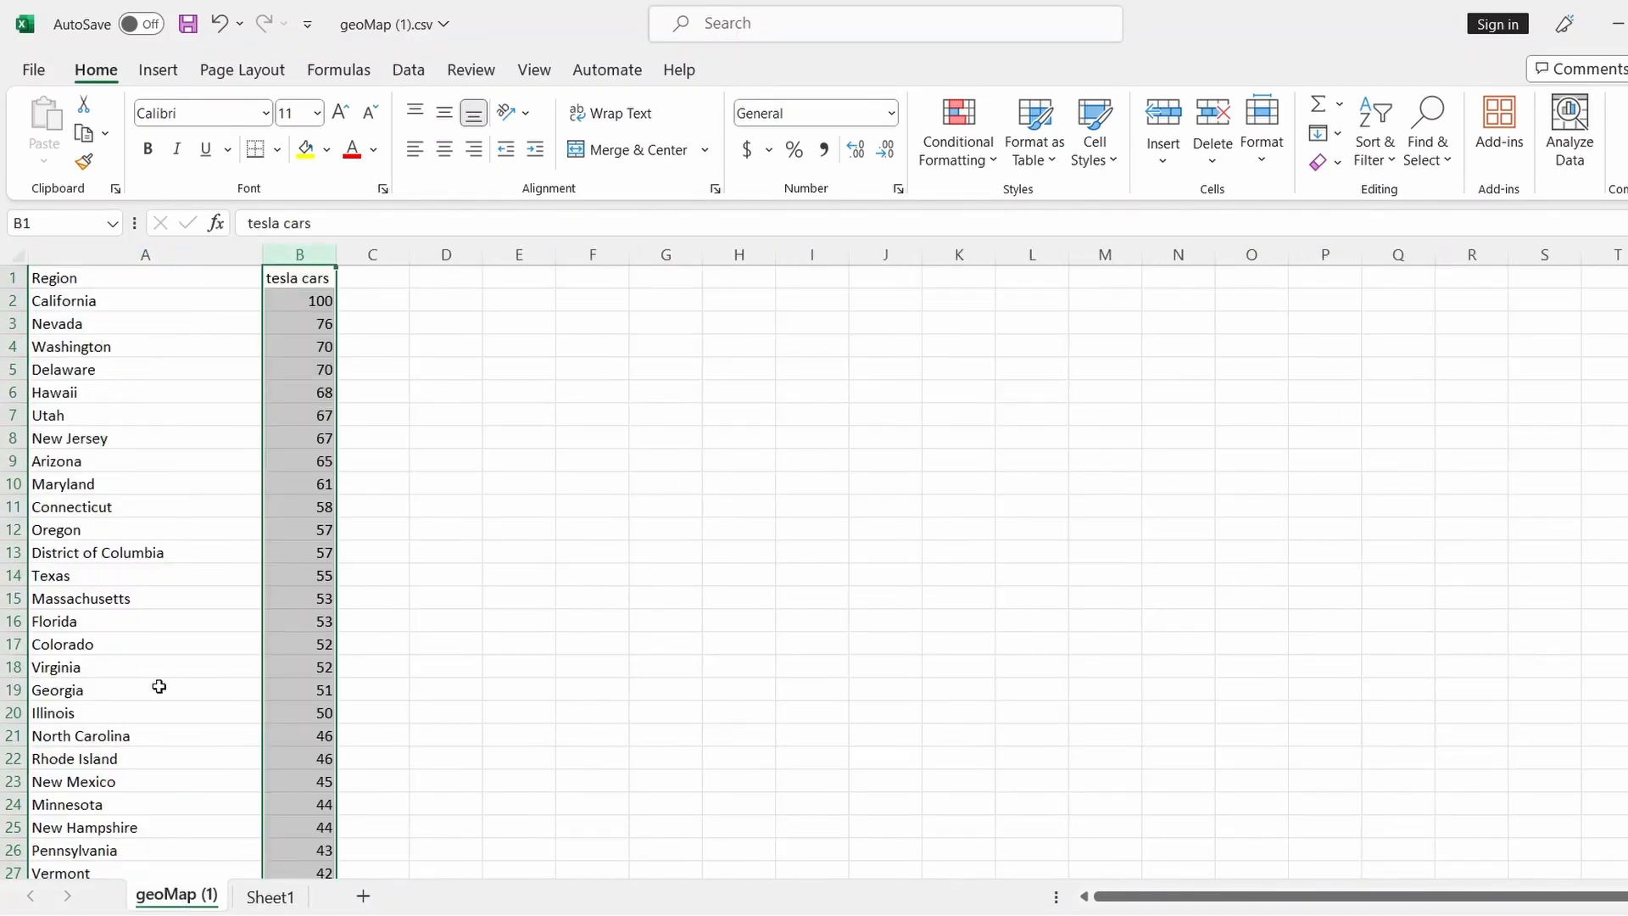
scroll(159, 687, "down", 4)
scroll(126, 662, "up", 4)
left_click(147, 552)
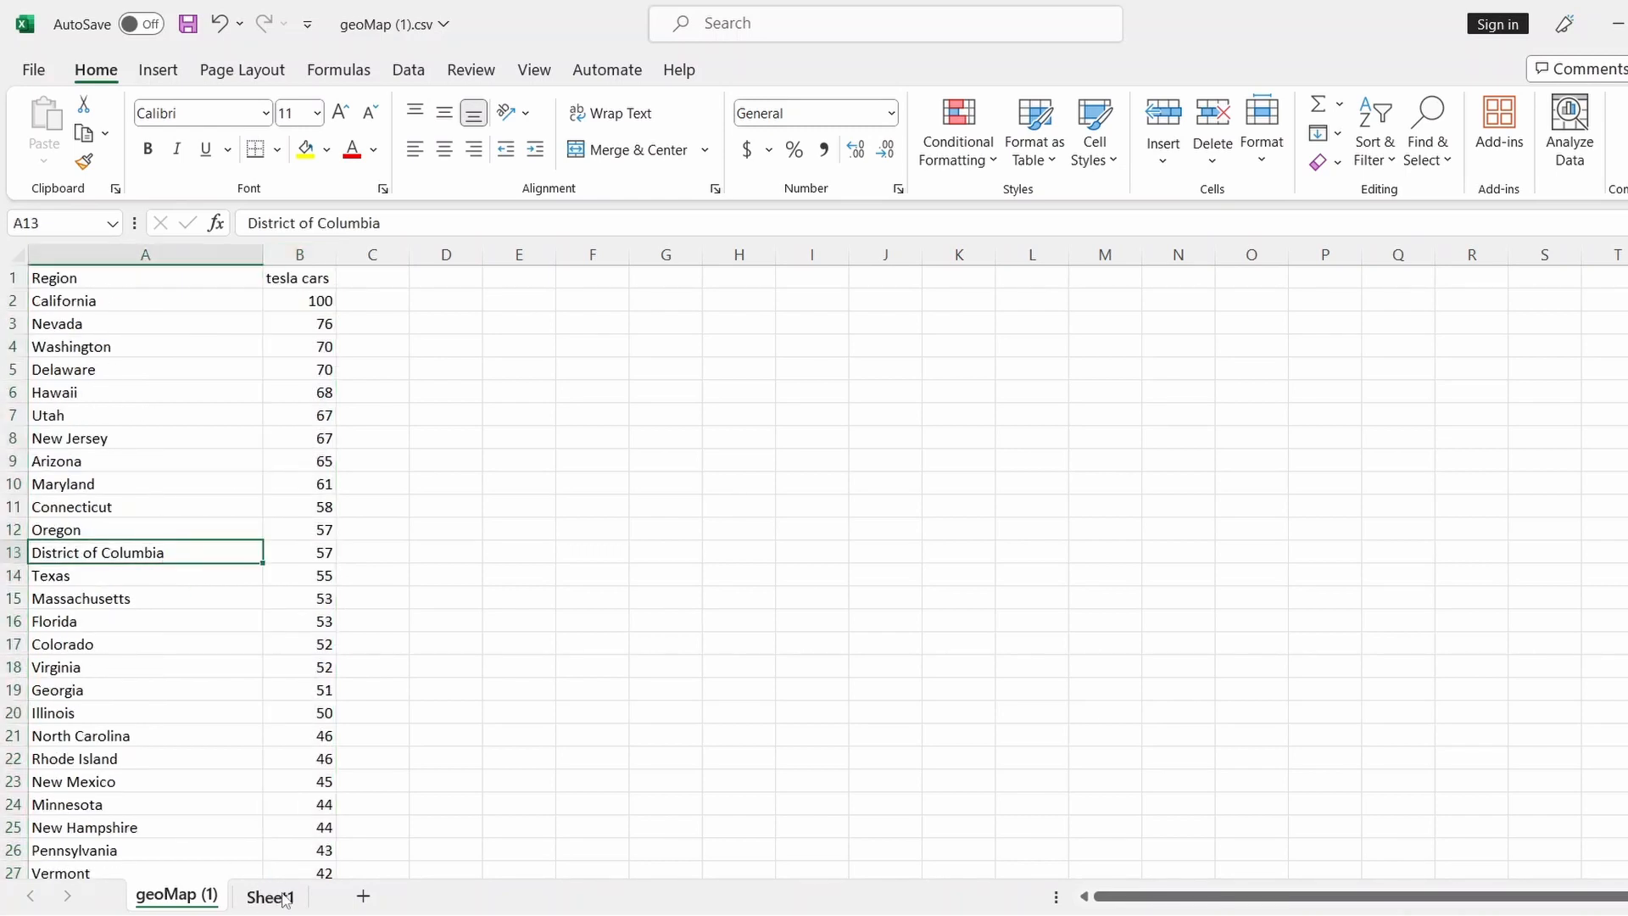
left_click(269, 896)
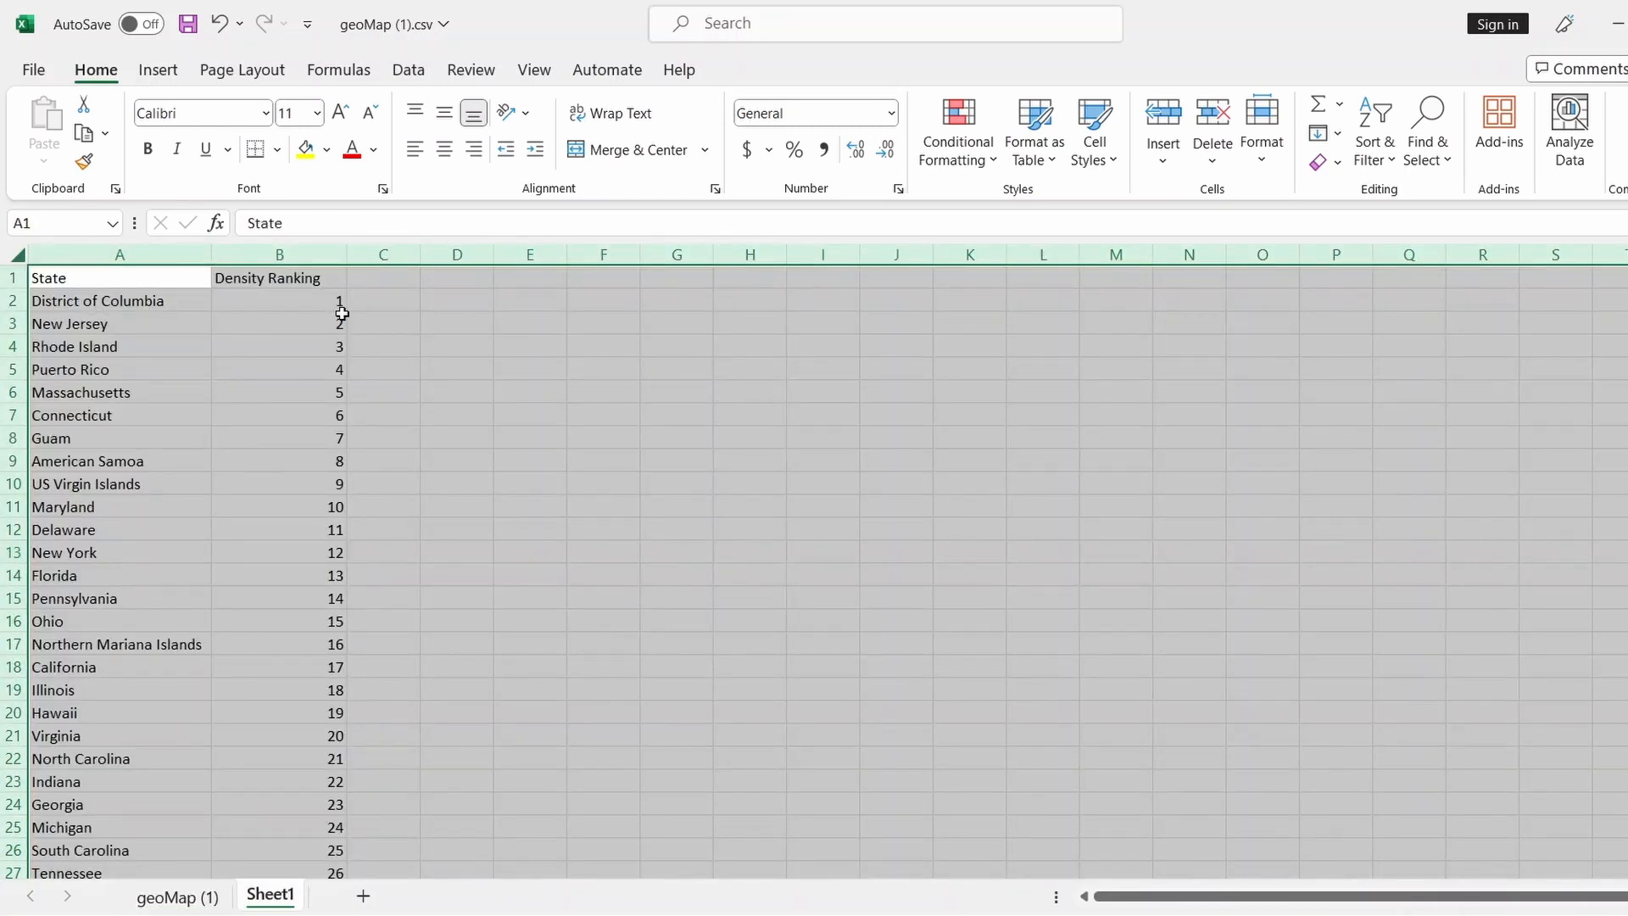
Custom-sort the data A to Z by State, with row 1 treated as headers
left_click(1439, 161)
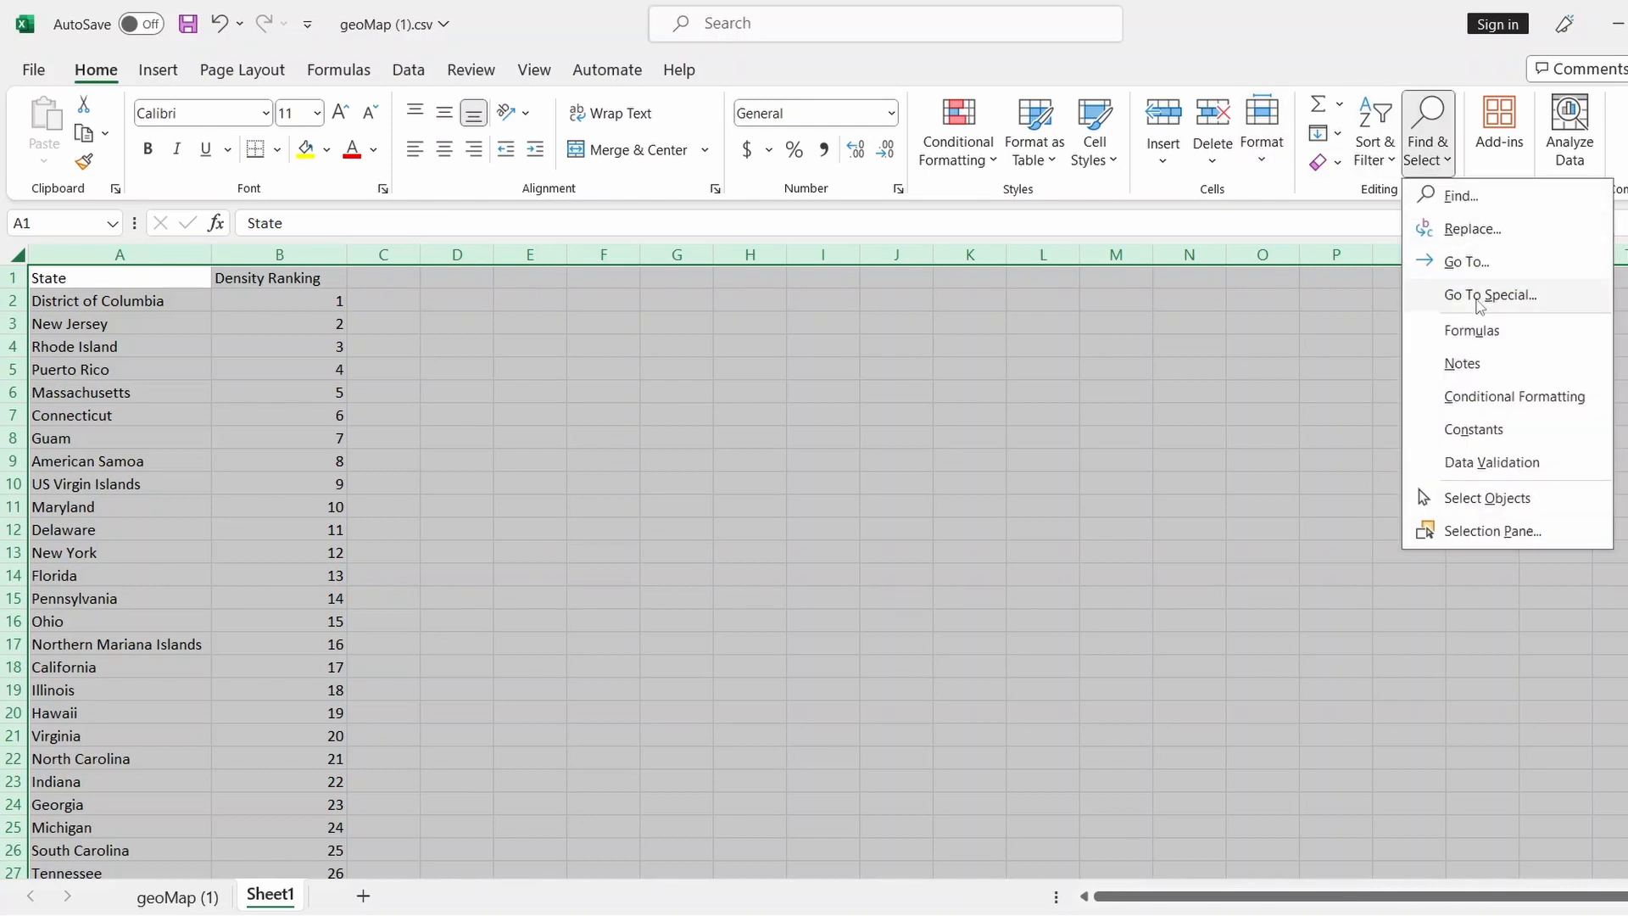
left_click(1374, 151)
left_click(1407, 257)
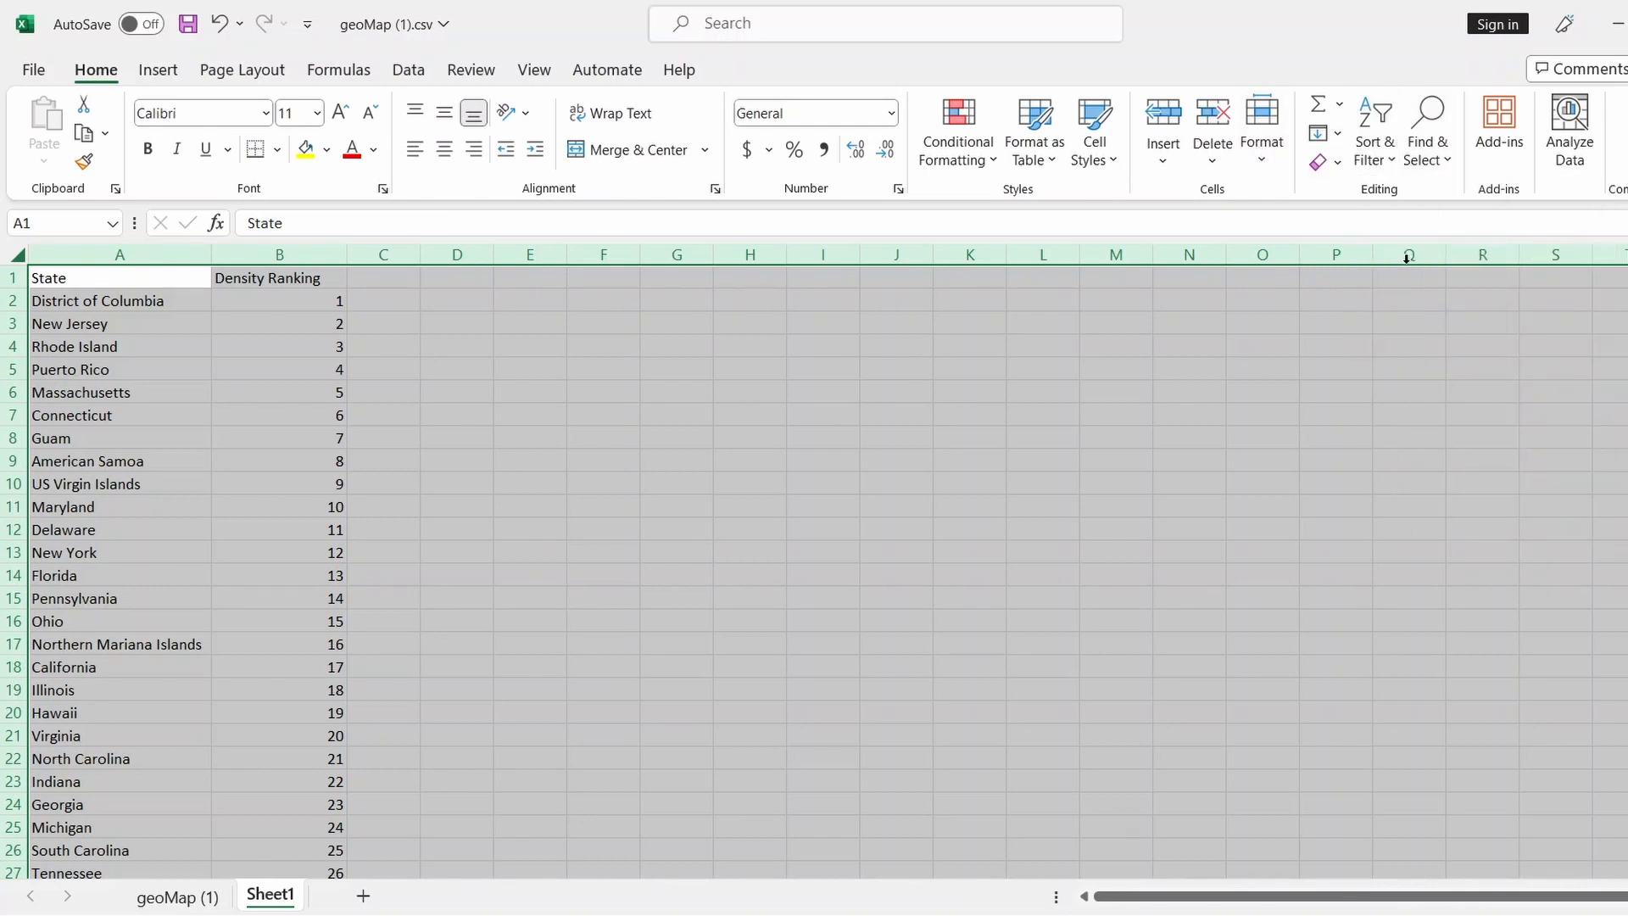
left_click_drag(1218, 435, 571, 361)
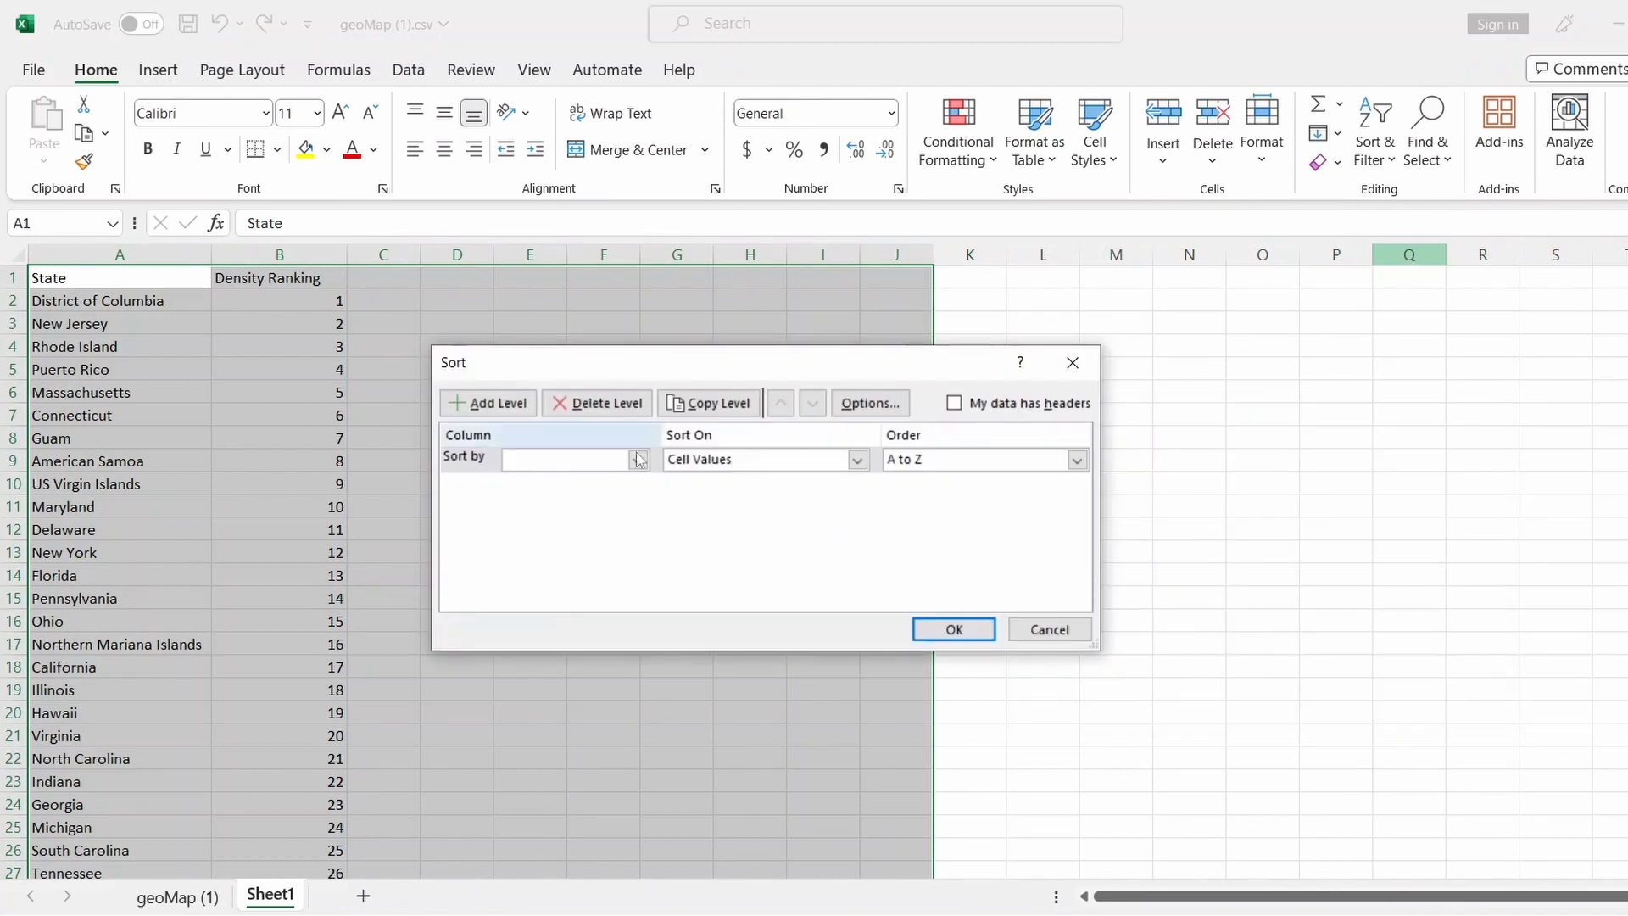
left_click(637, 460)
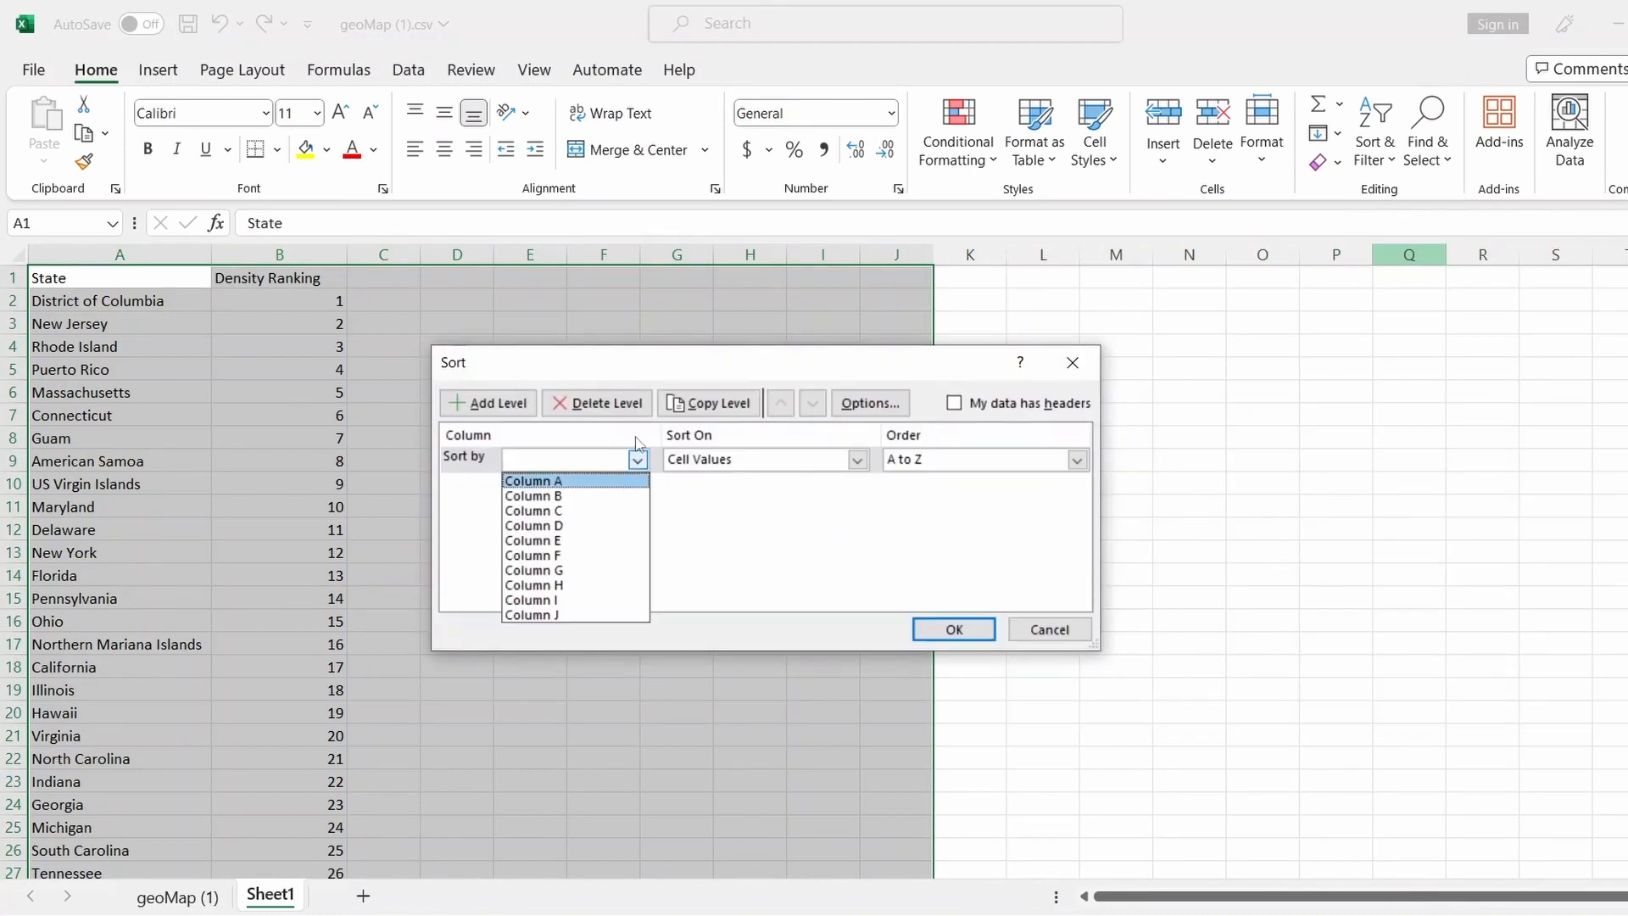
left_click(959, 414)
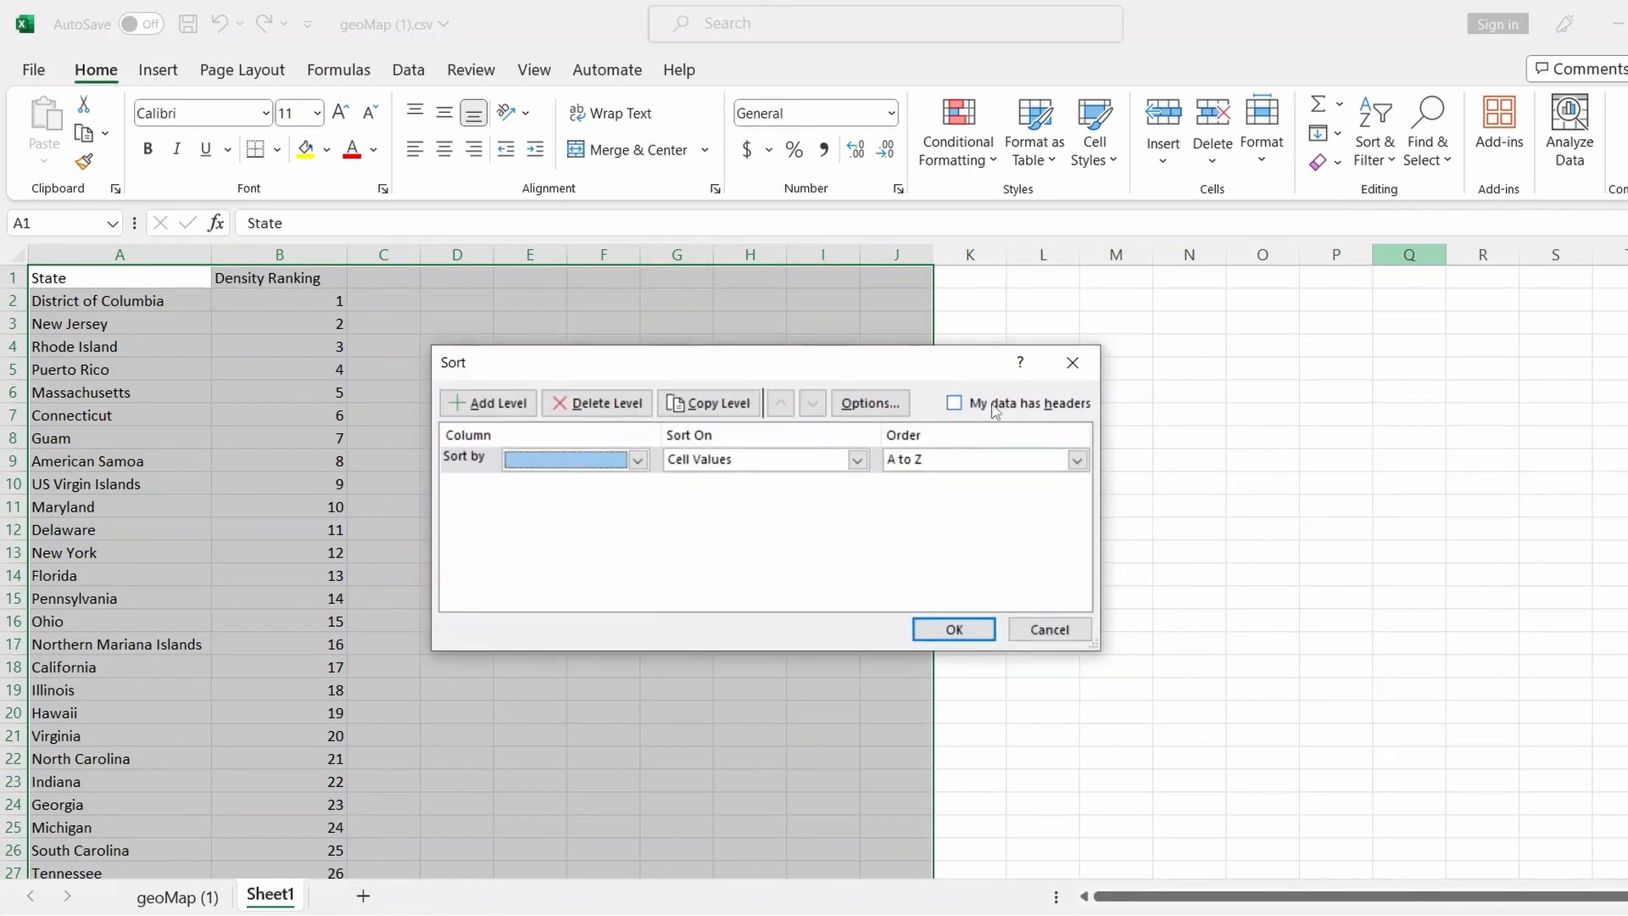
left_click(961, 409)
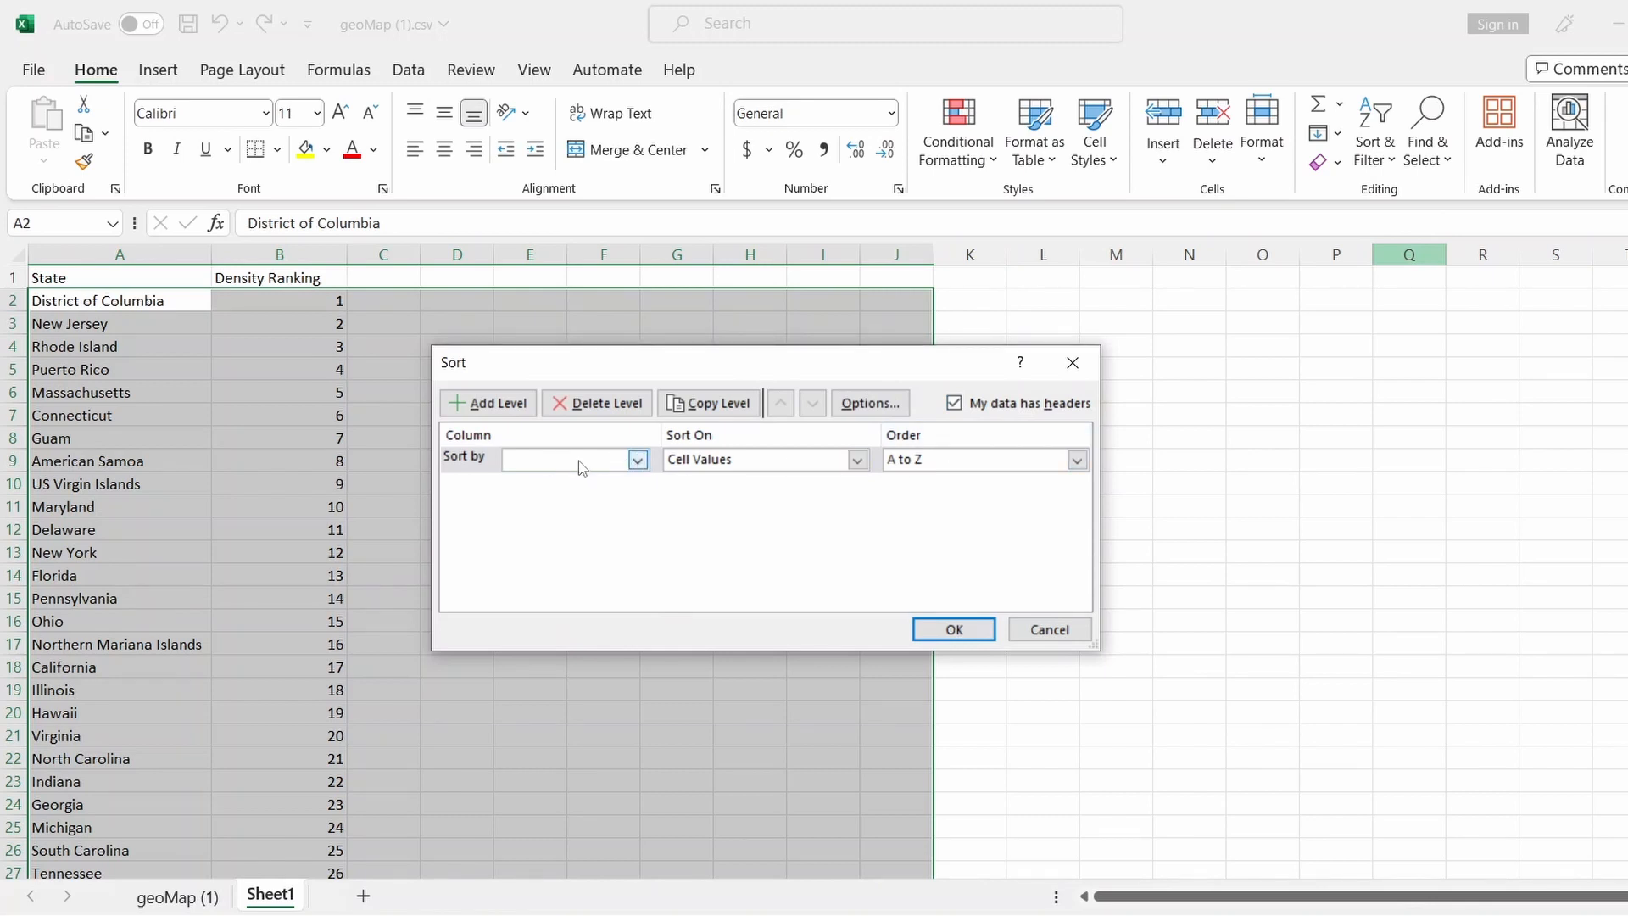
left_click(637, 460)
left_click(585, 481)
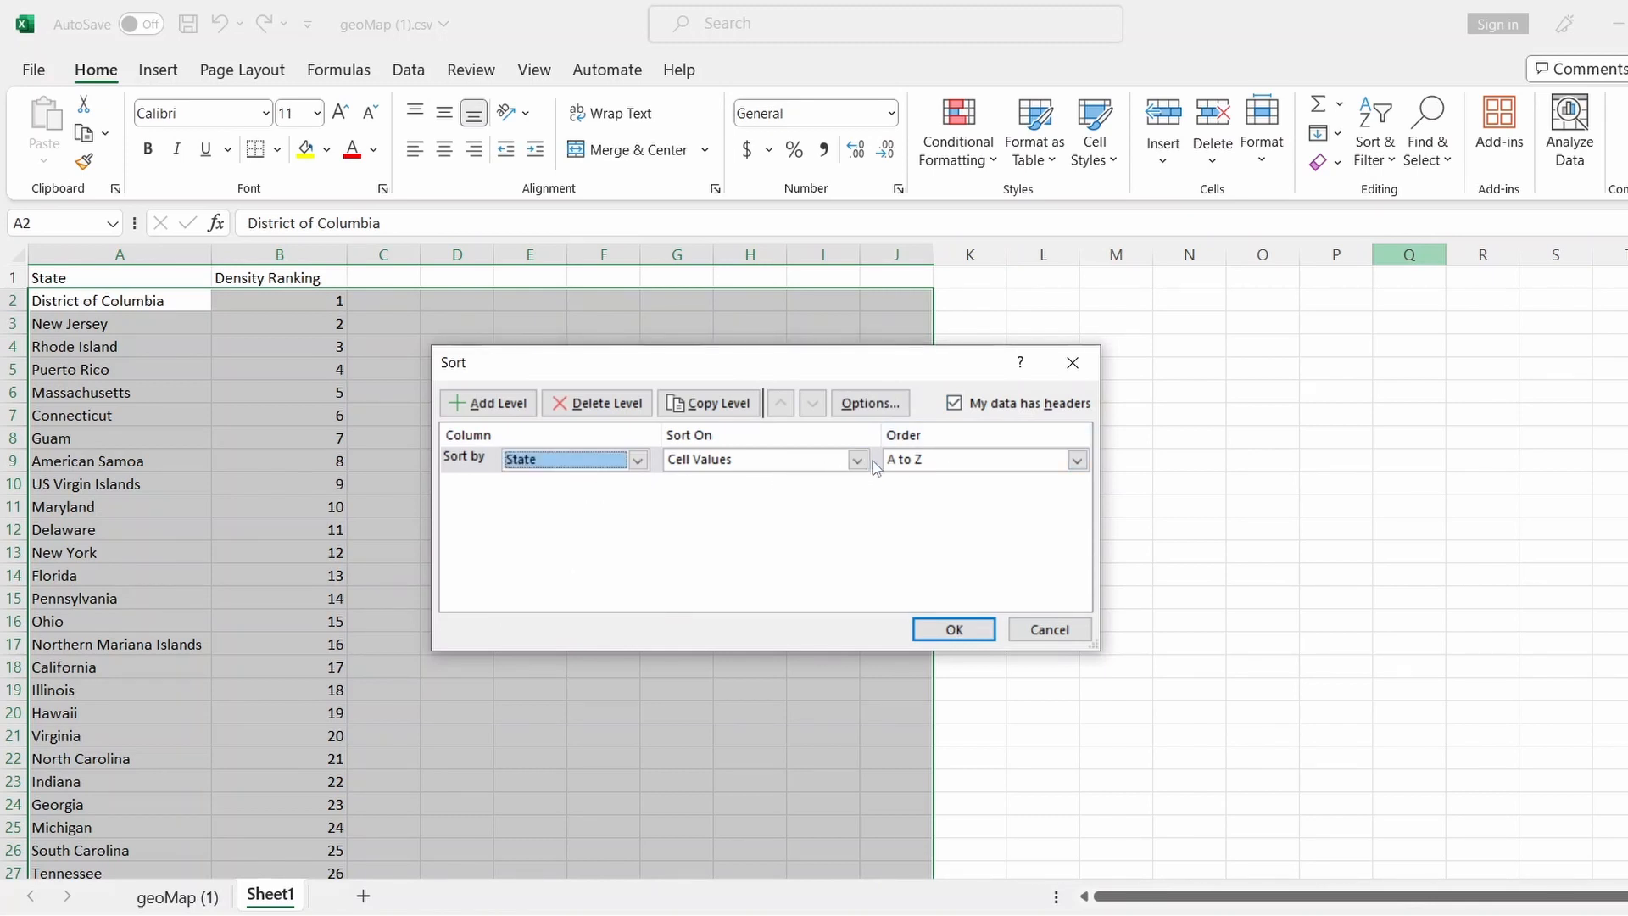
left_click(952, 629)
left_click(452, 441)
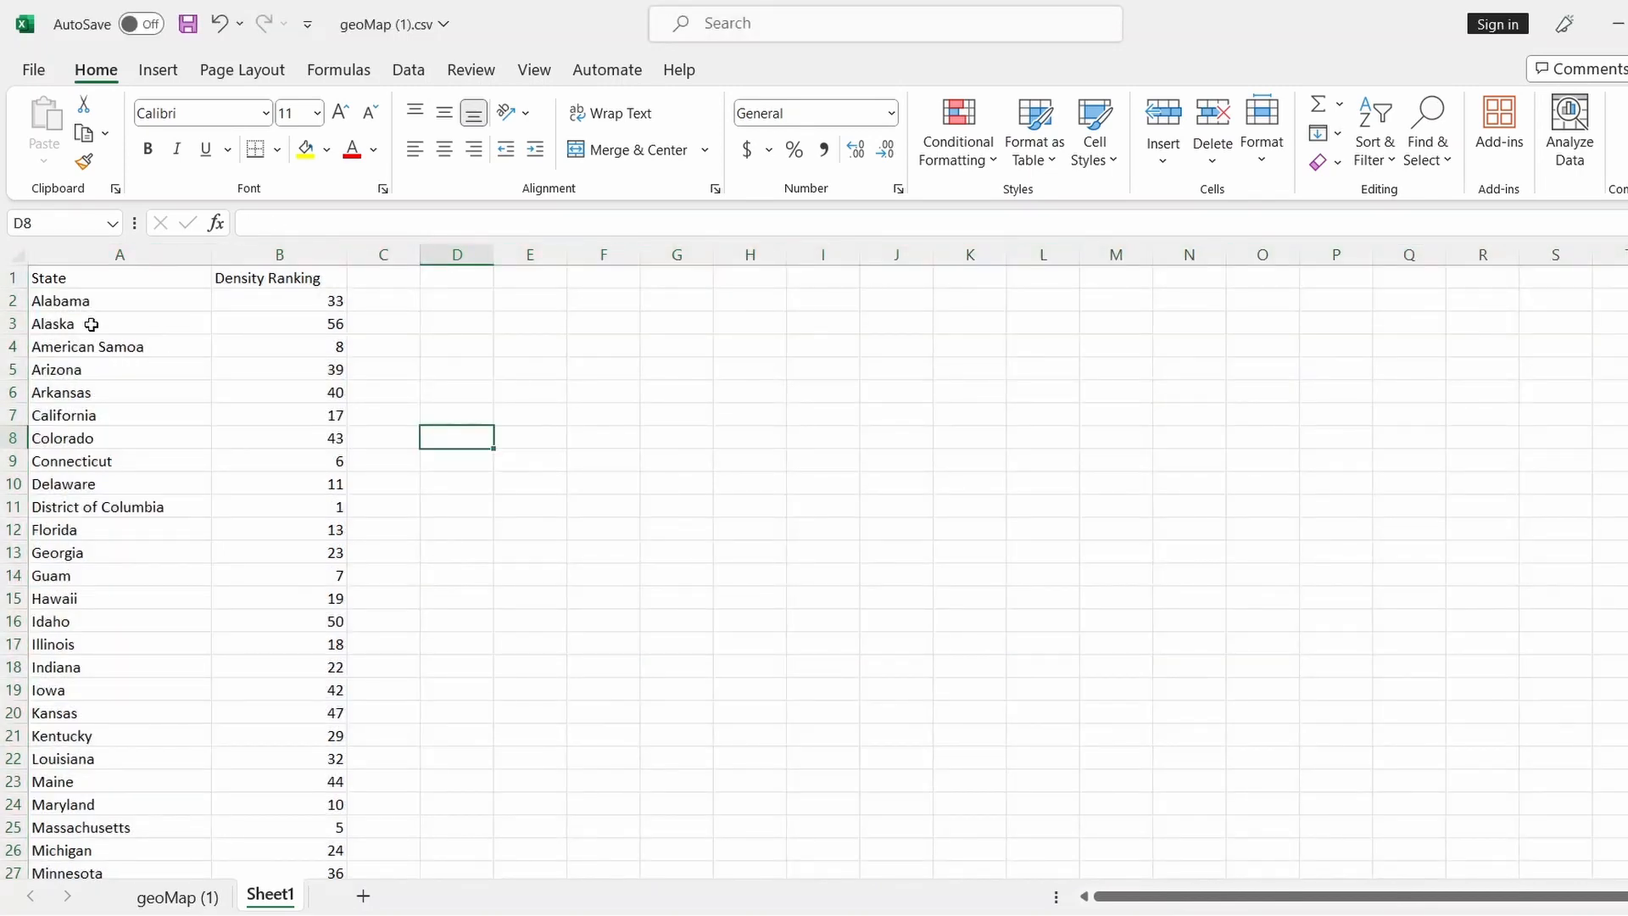
Widen column A slightly on Sheet1
scroll(134, 594, "down", 11)
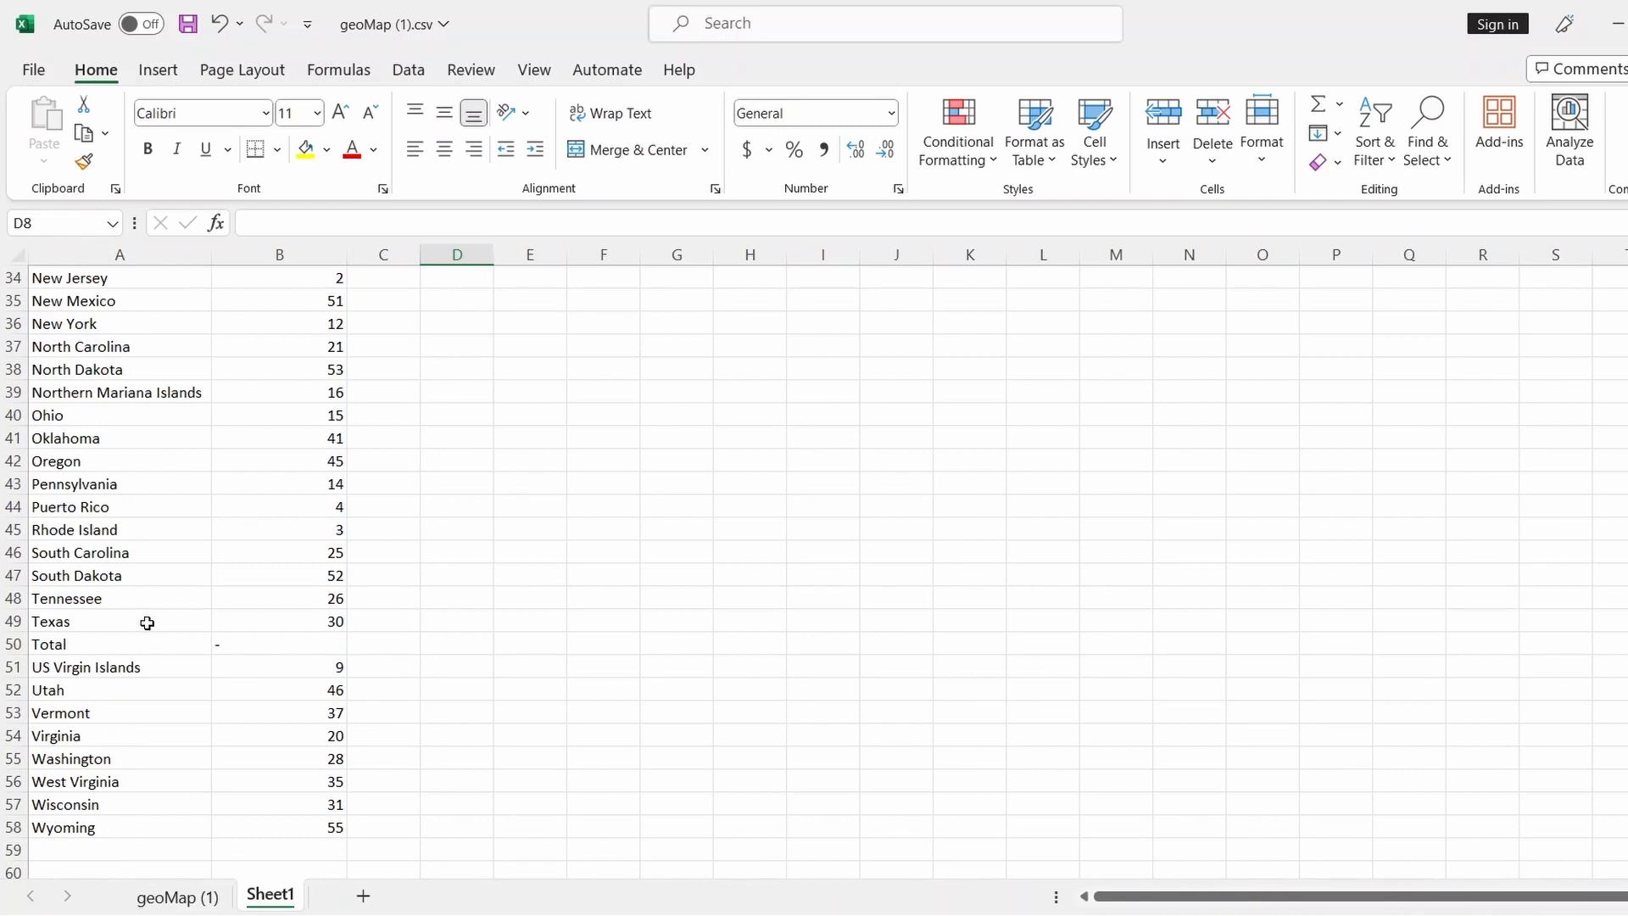
scroll(146, 624, "up", 11)
left_click(485, 488)
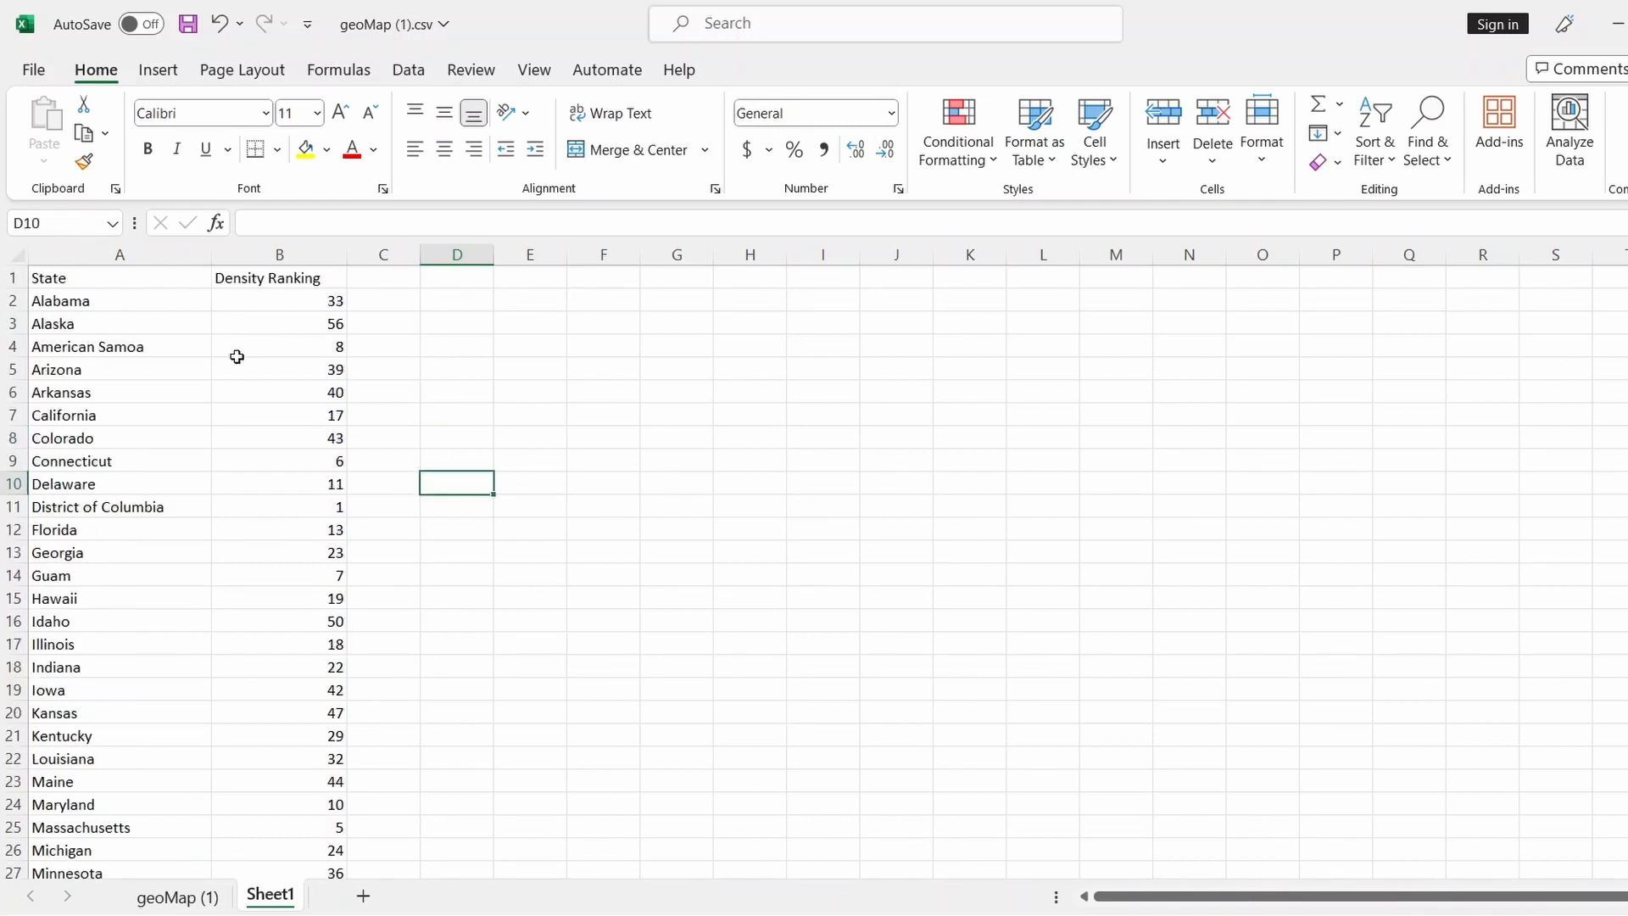
left_click_drag(207, 255, 212, 255)
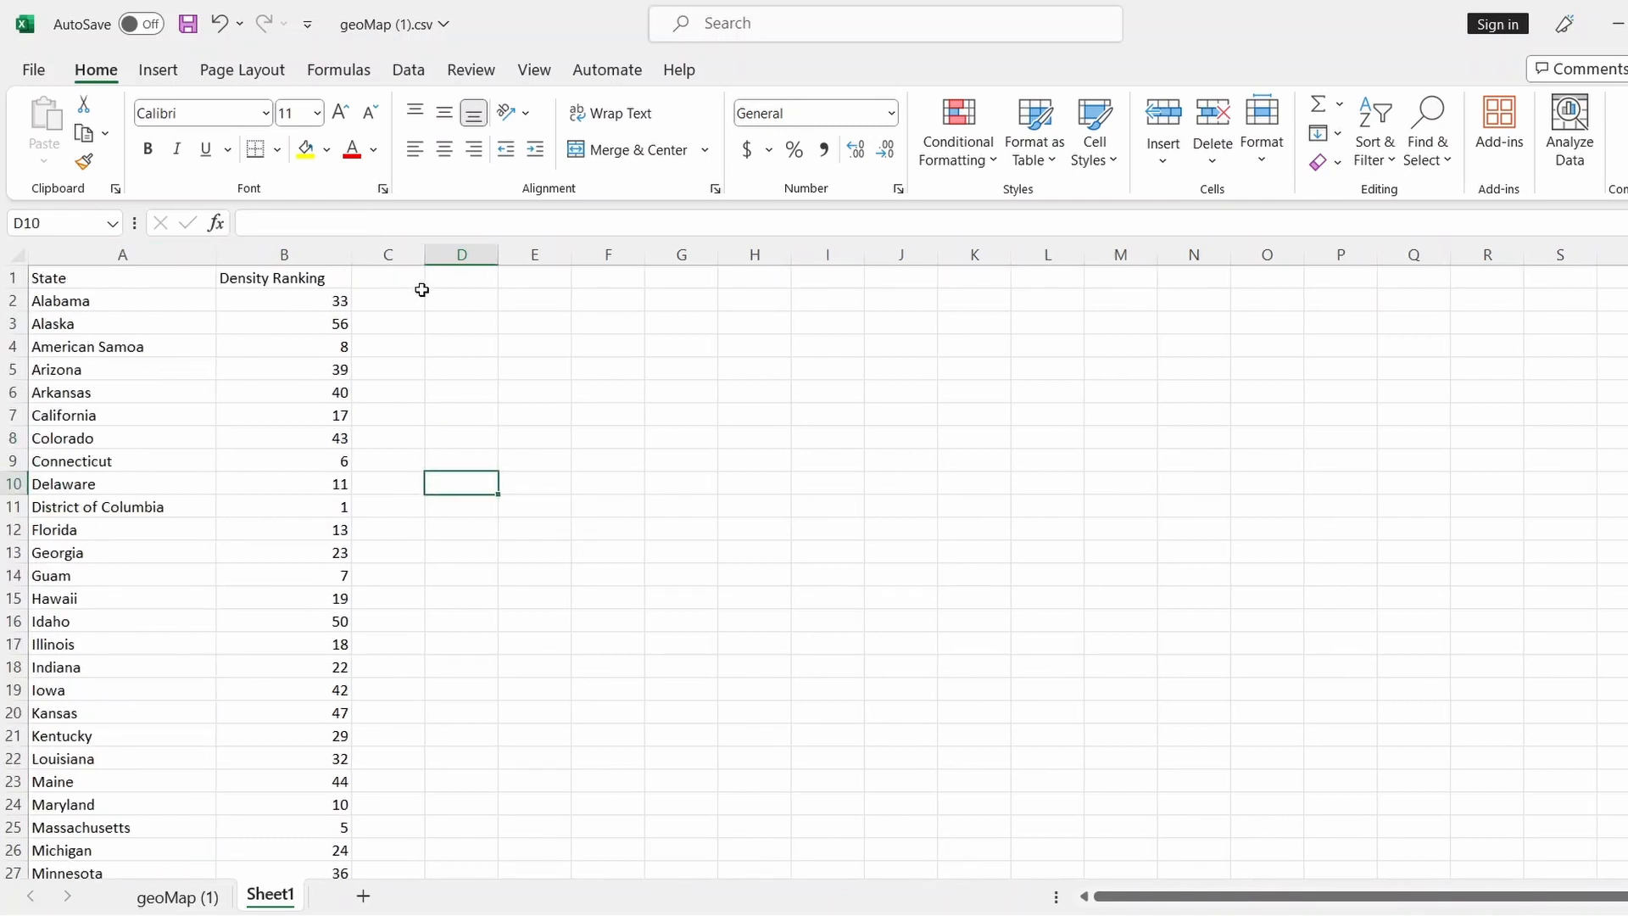
left_click(177, 897)
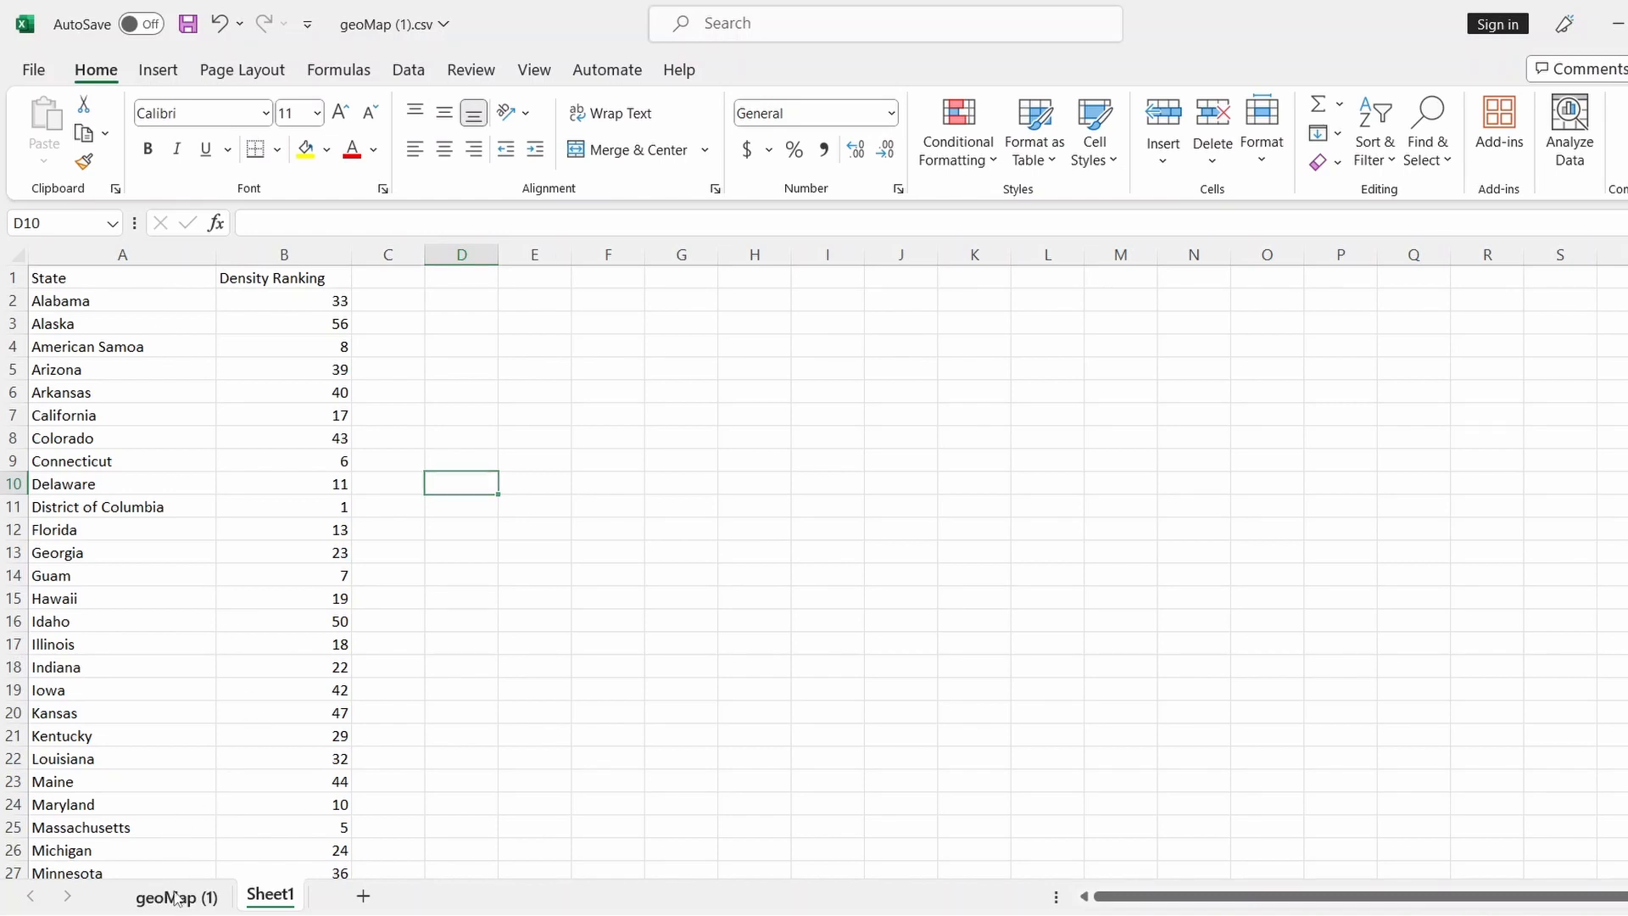
Rename the Region header in cell A1 to State
left_click(139, 285)
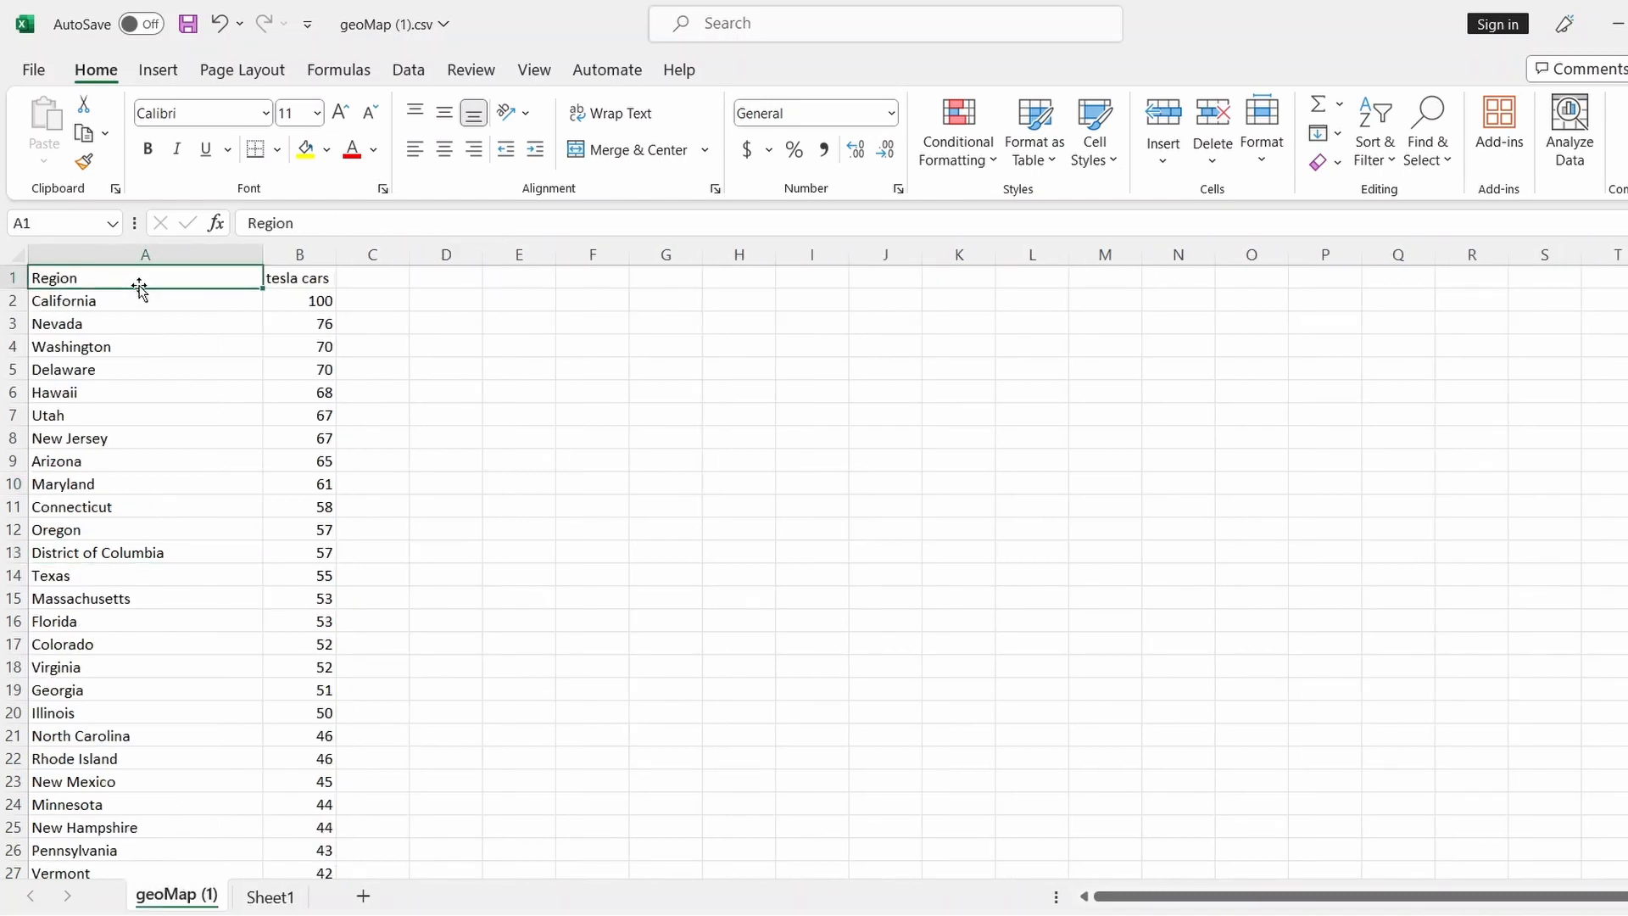
type("State")
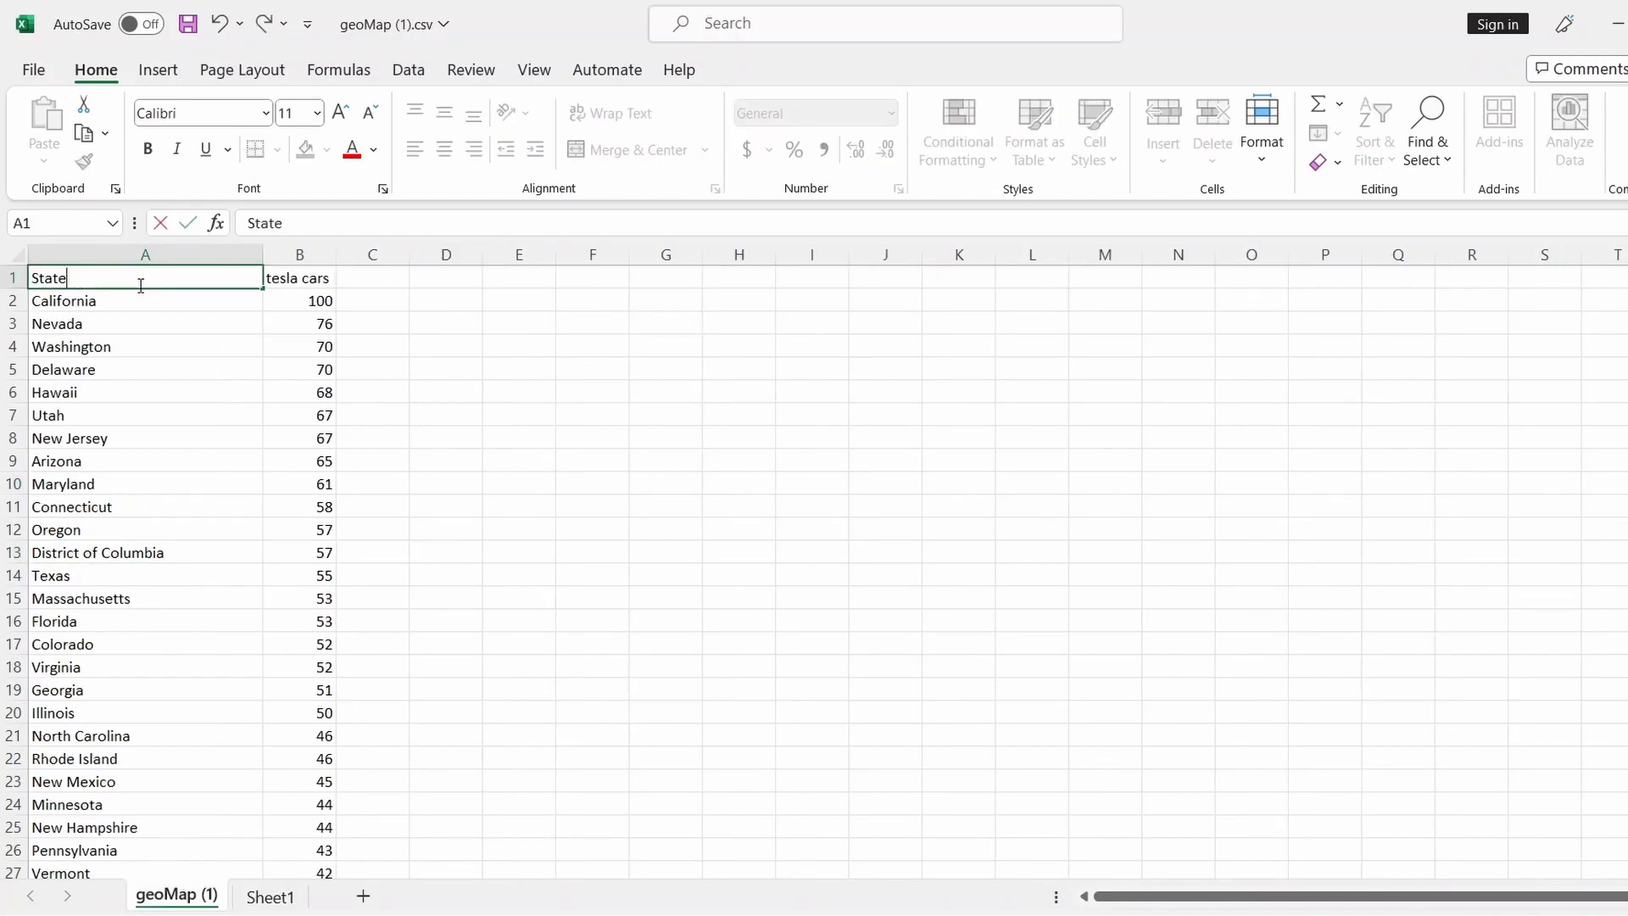
left_click(500, 379)
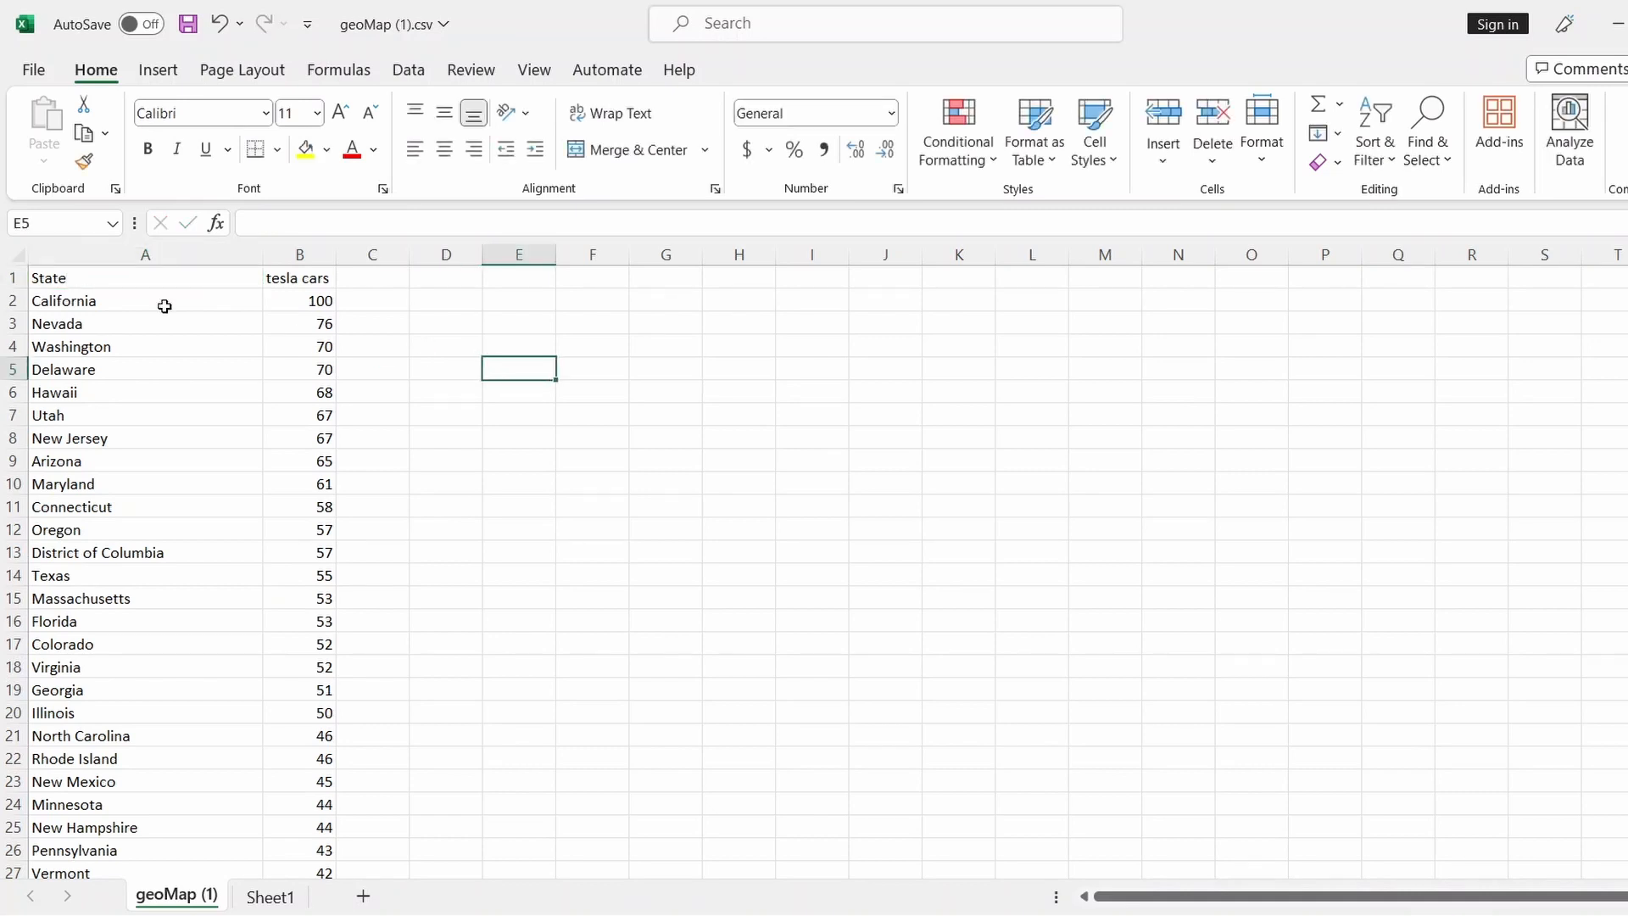
Custom-sort the whole sheet by the State column, A to Z
left_click(14, 255)
left_click(1371, 166)
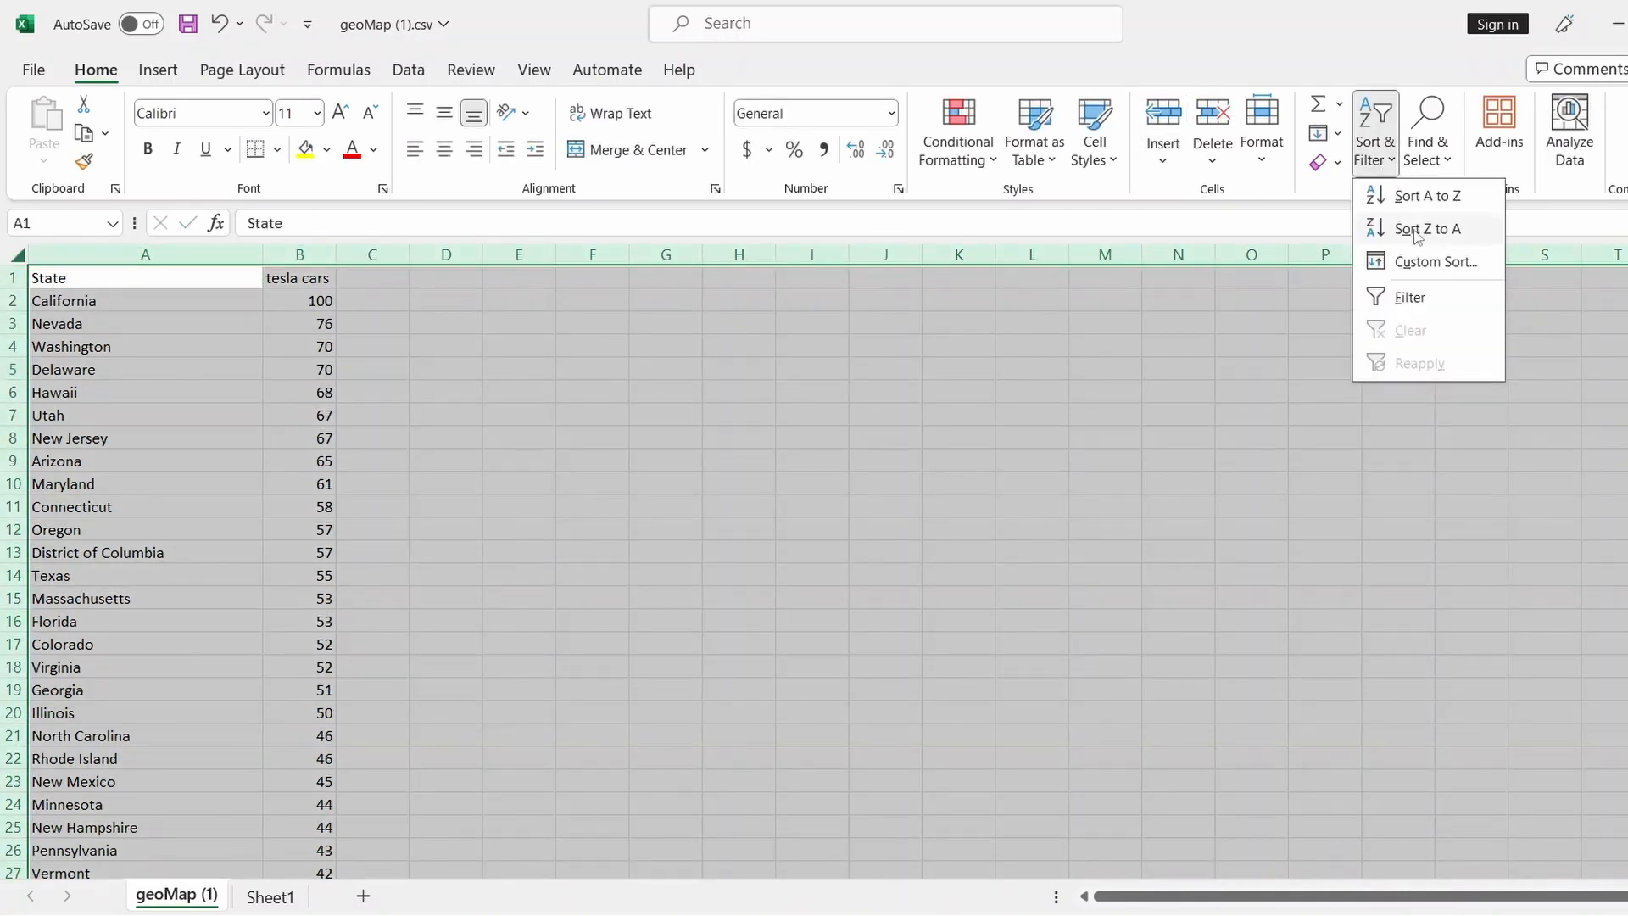
left_click(1425, 262)
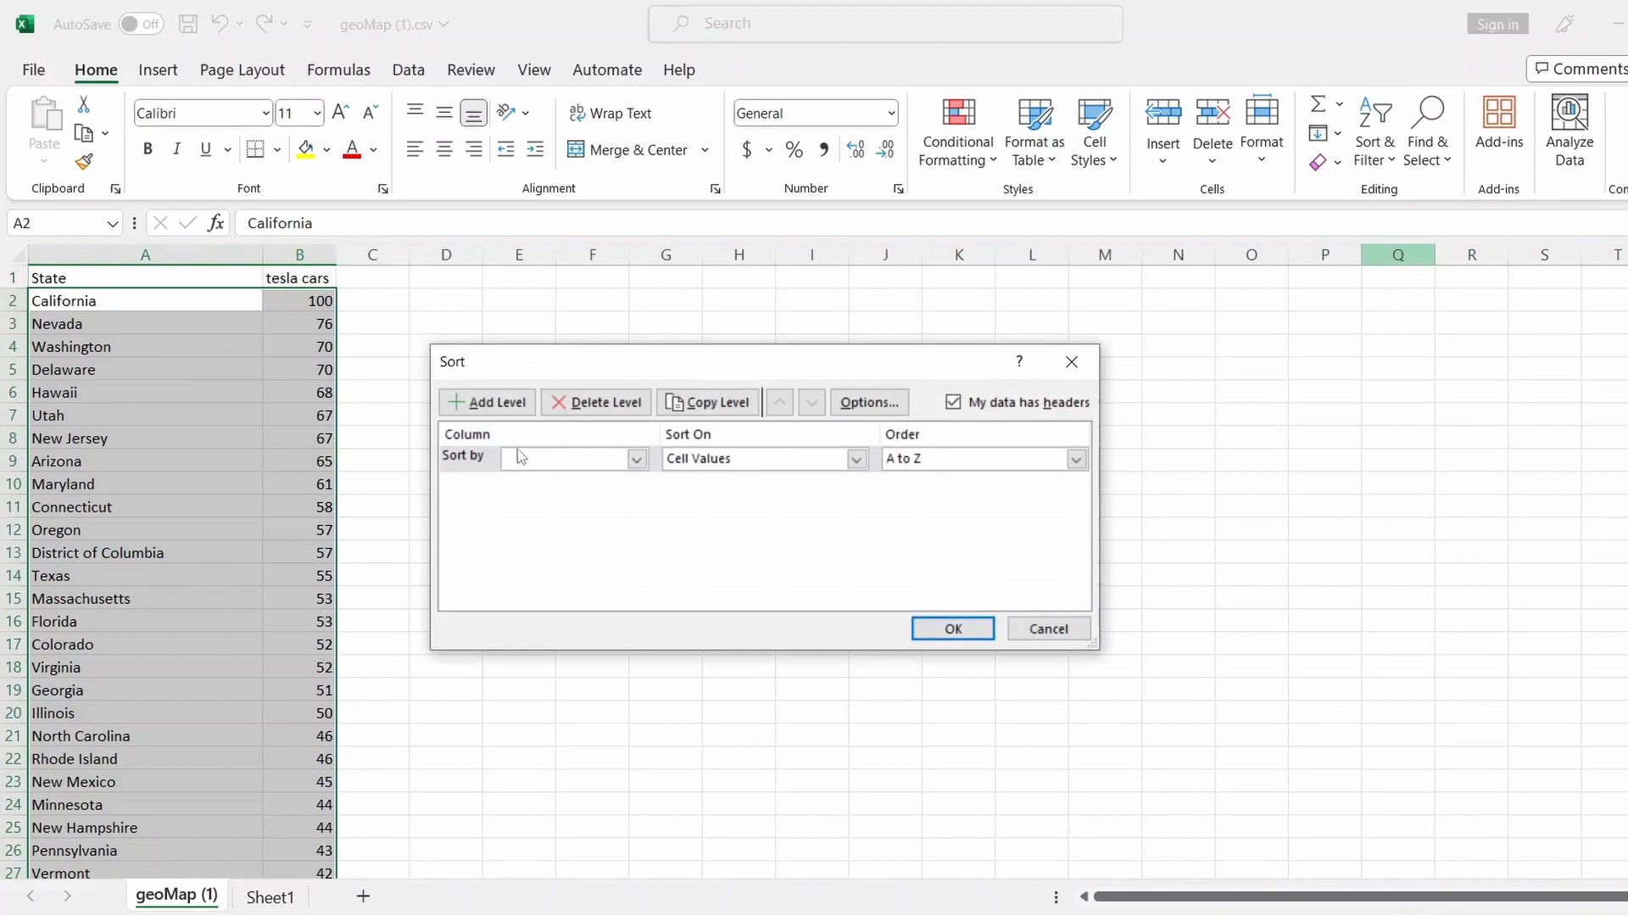
left_click(637, 459)
left_click(594, 477)
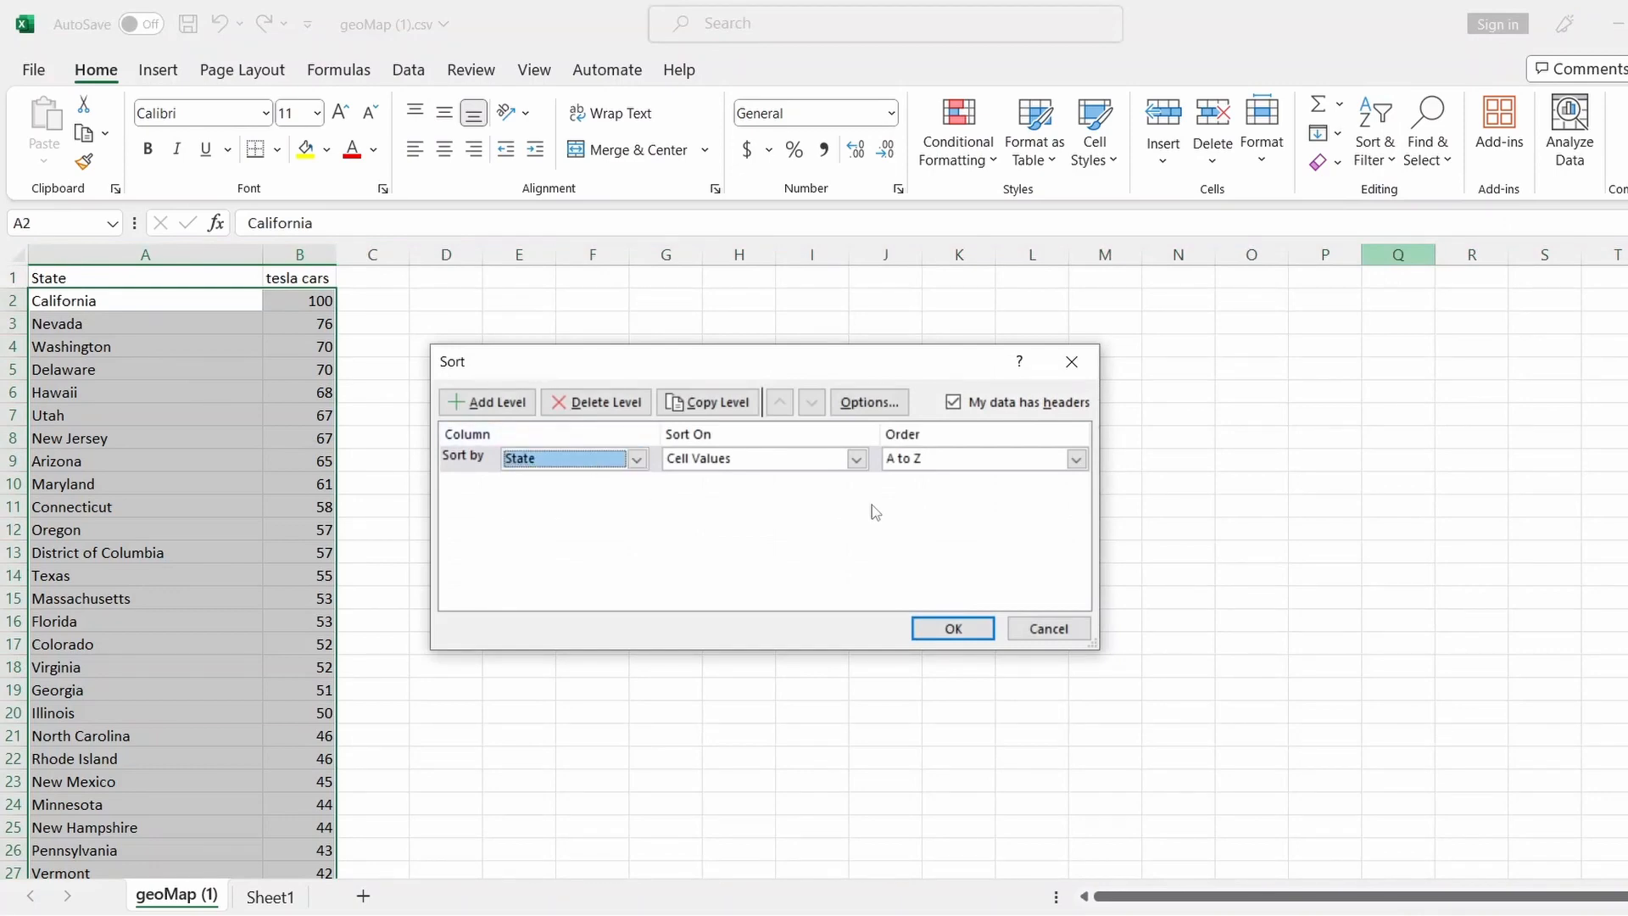
left_click(952, 628)
left_click(609, 507)
scroll(513, 585, "down", 12)
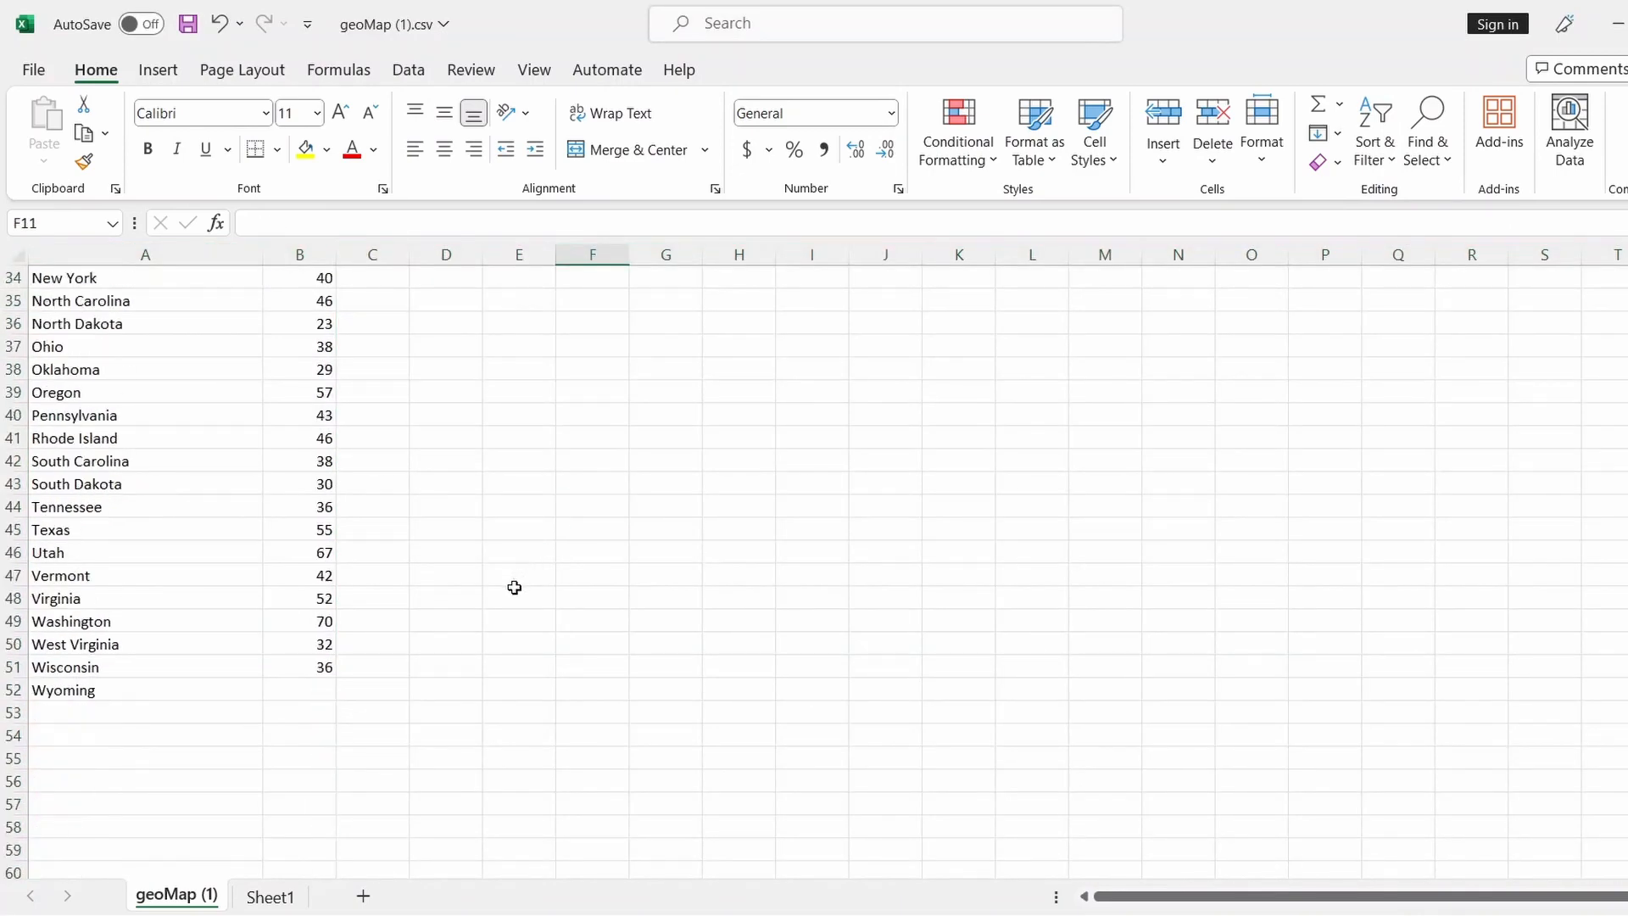
scroll(511, 586, "up", 11)
scroll(509, 587, "up", 1)
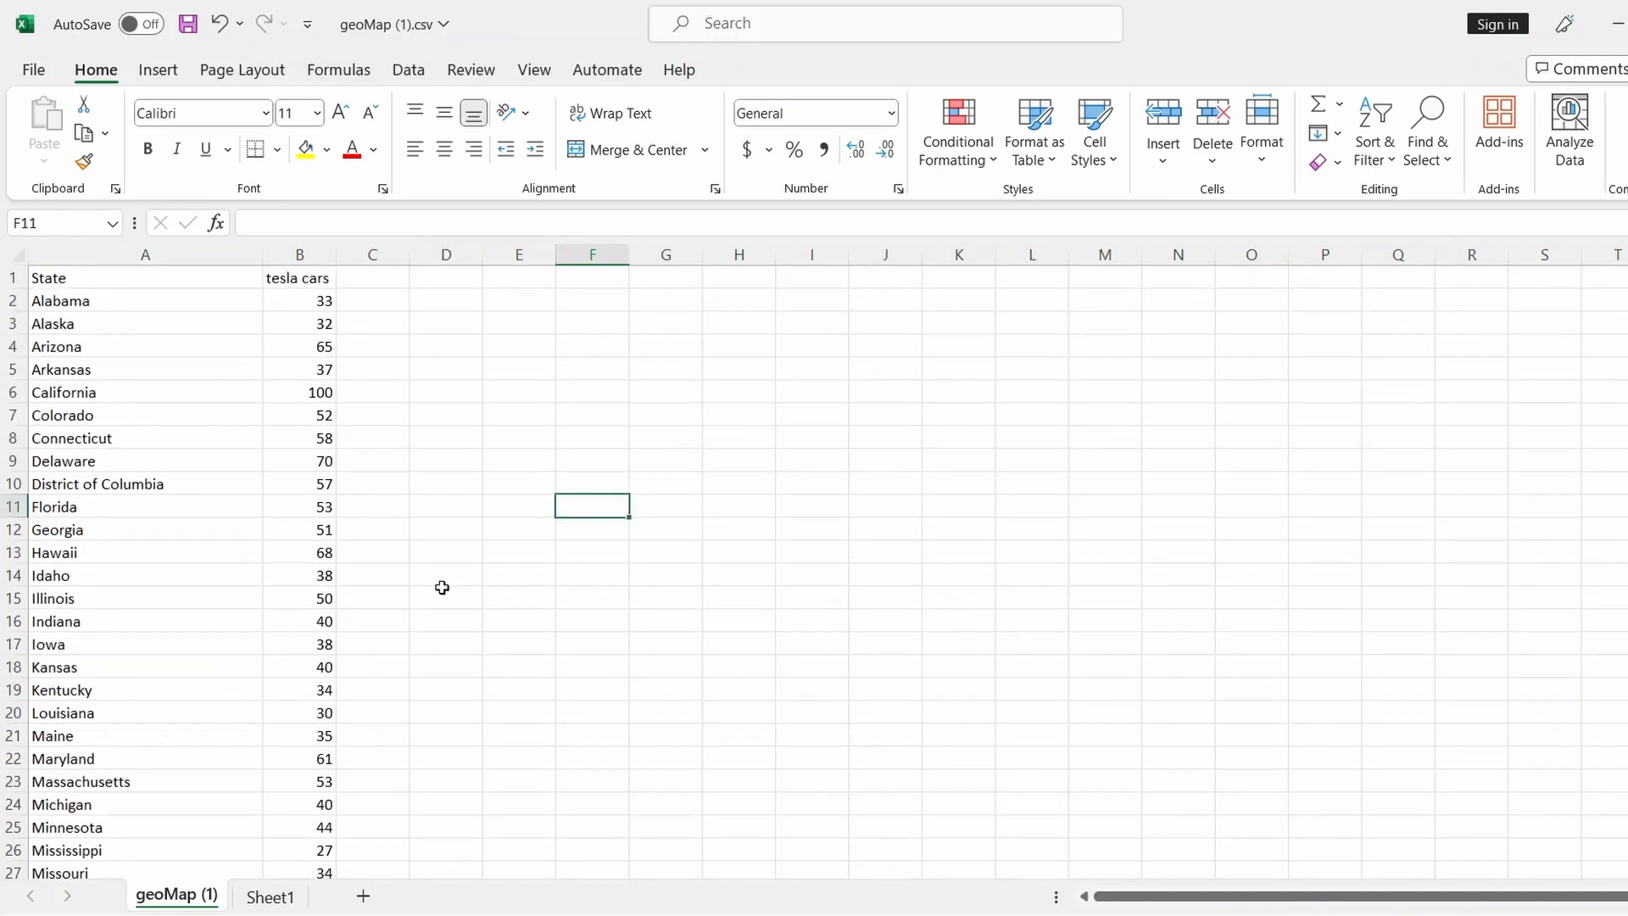
Copy Sheet1's State and Density Ranking table and paste it at D1 on geoMap (1)
left_click(270, 897)
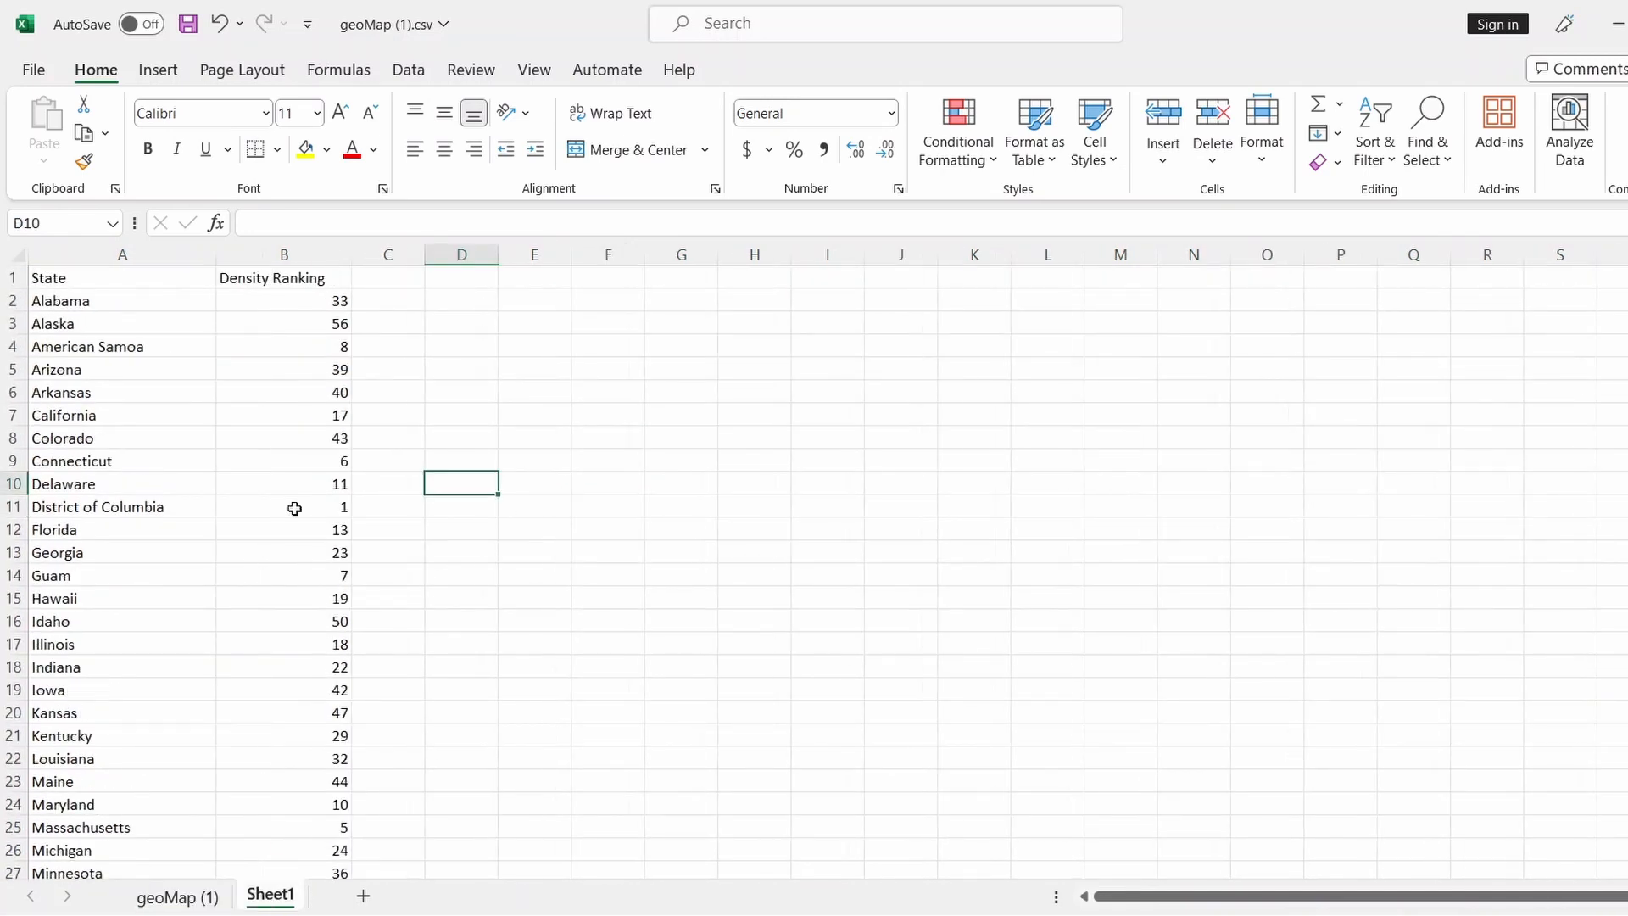
left_click(16, 253)
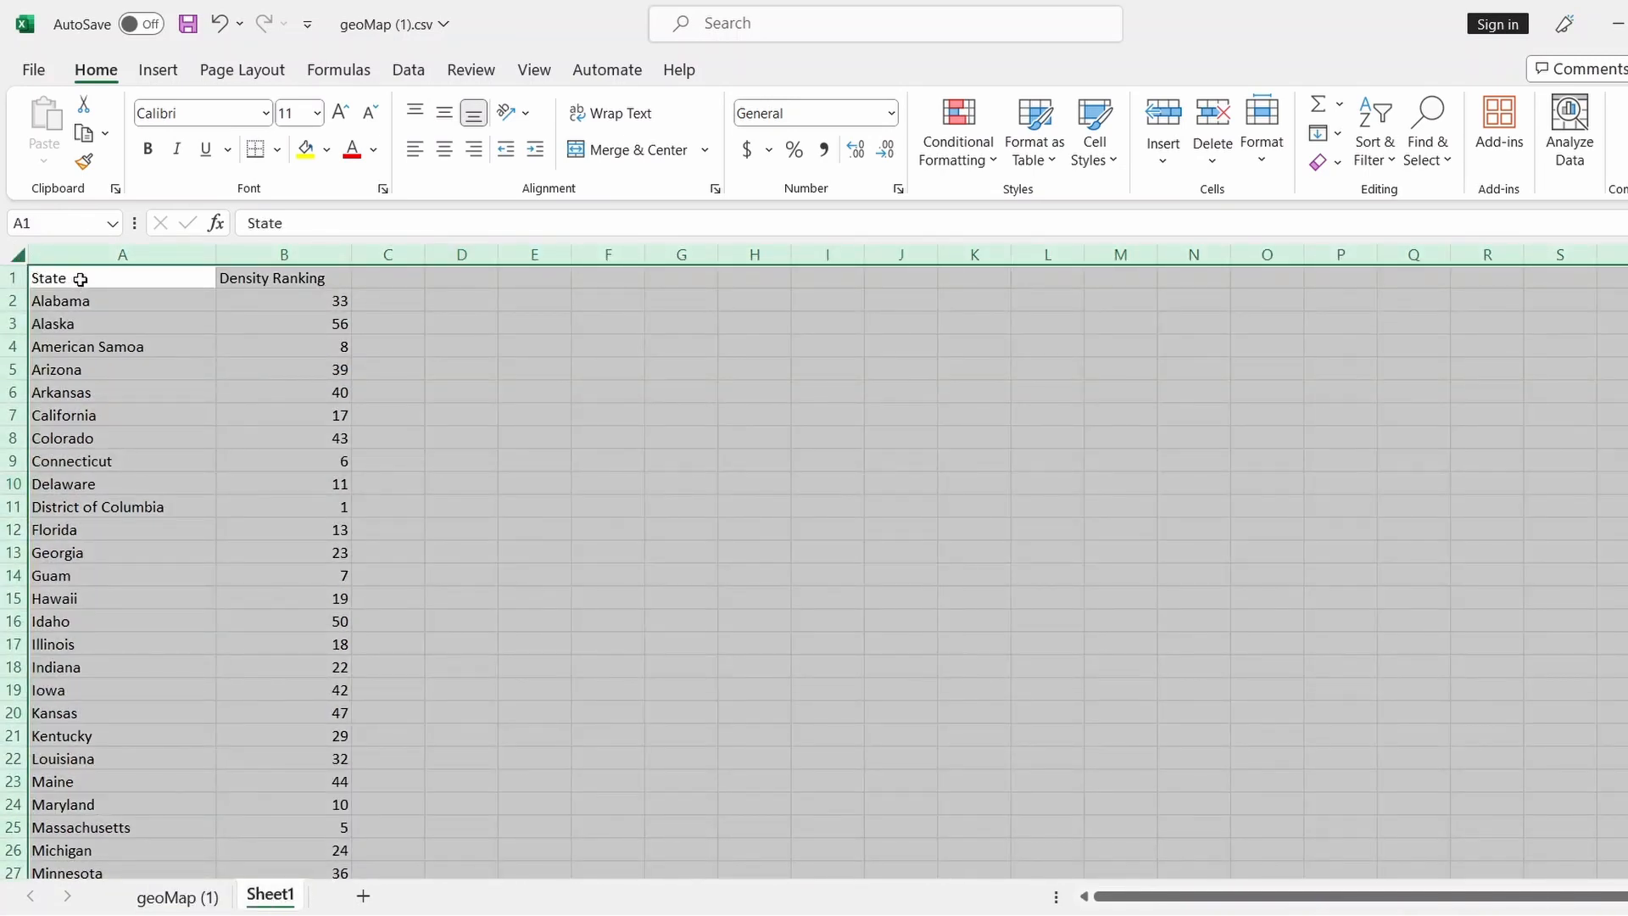
left_click_drag(73, 272, 298, 828)
key("ctrl+c")
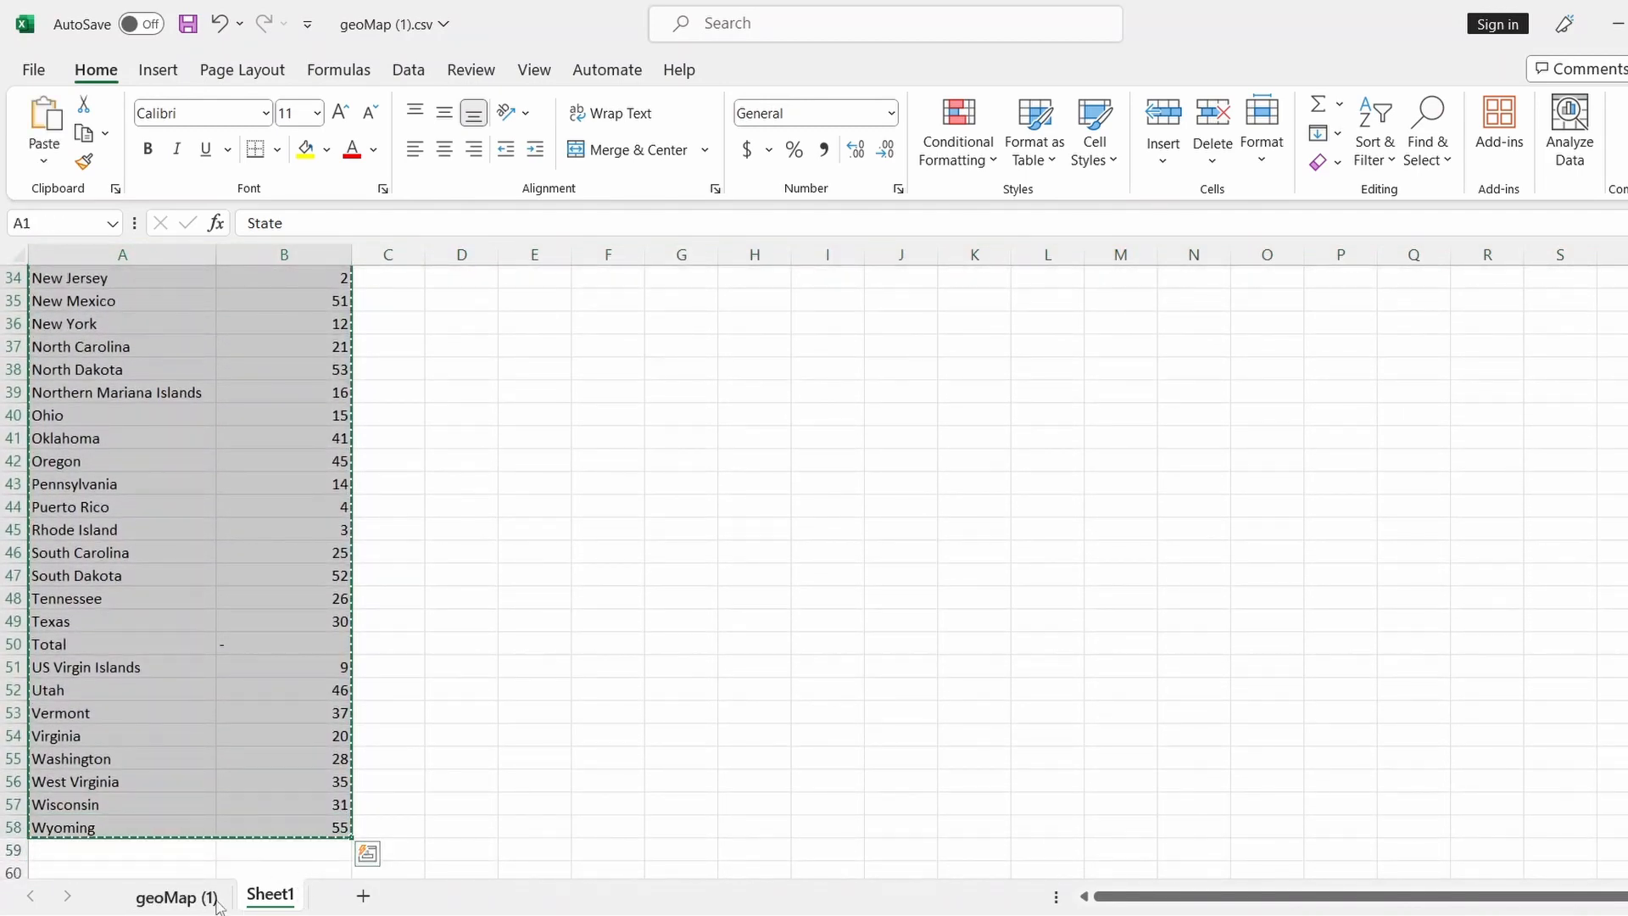
key("ctrl+Page_Up")
left_click(466, 281)
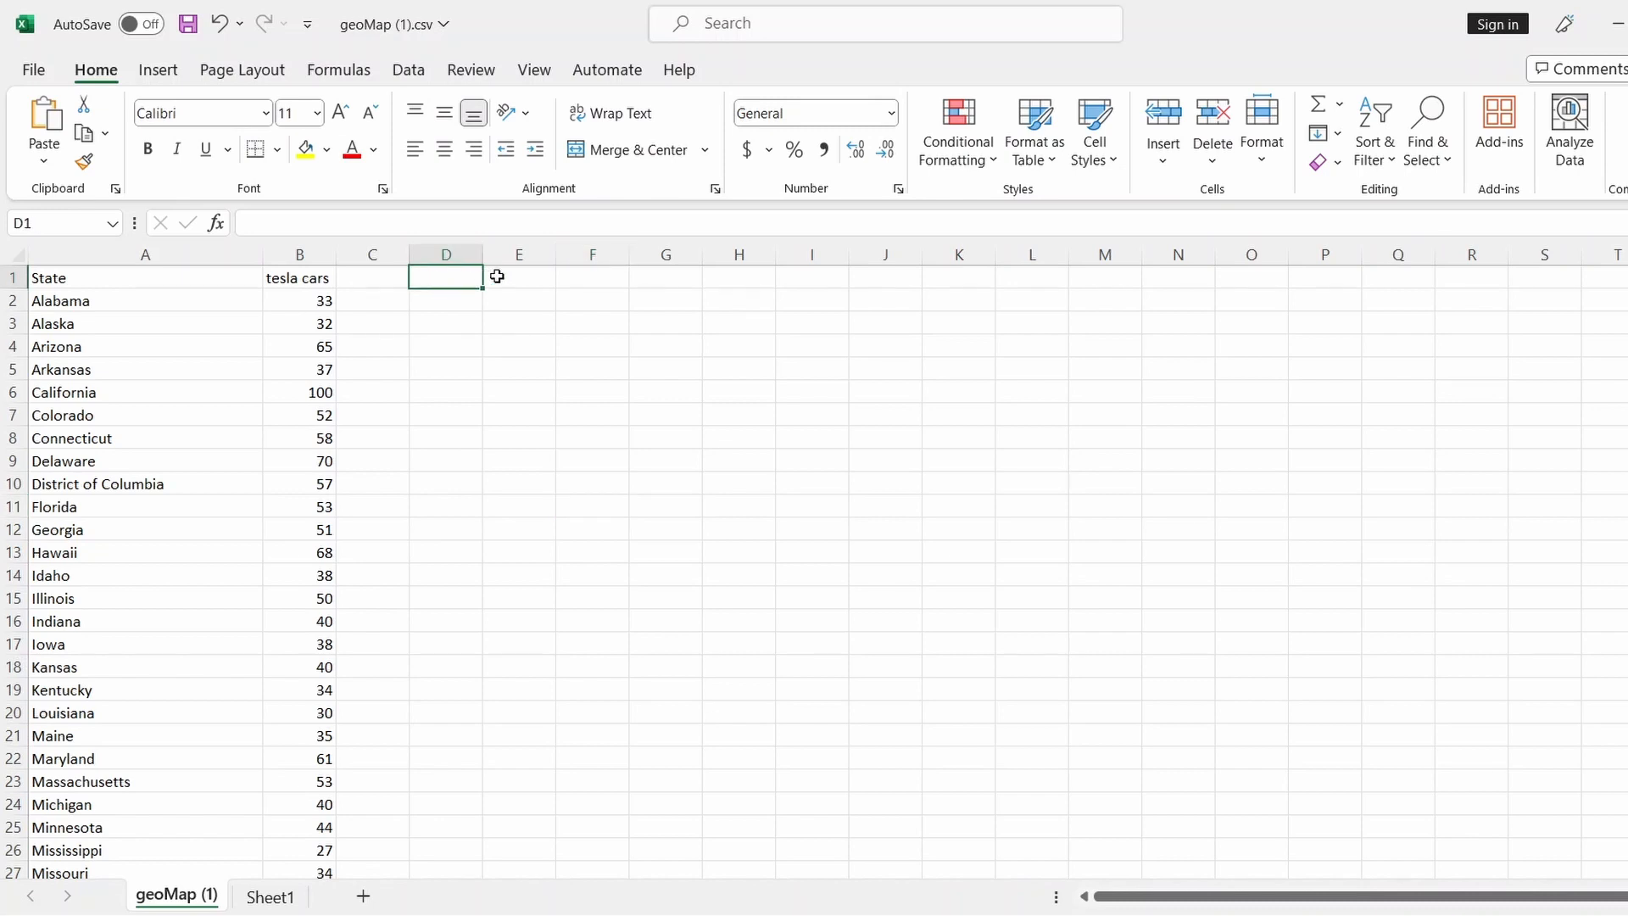
key("ctrl+v")
left_click(739, 346)
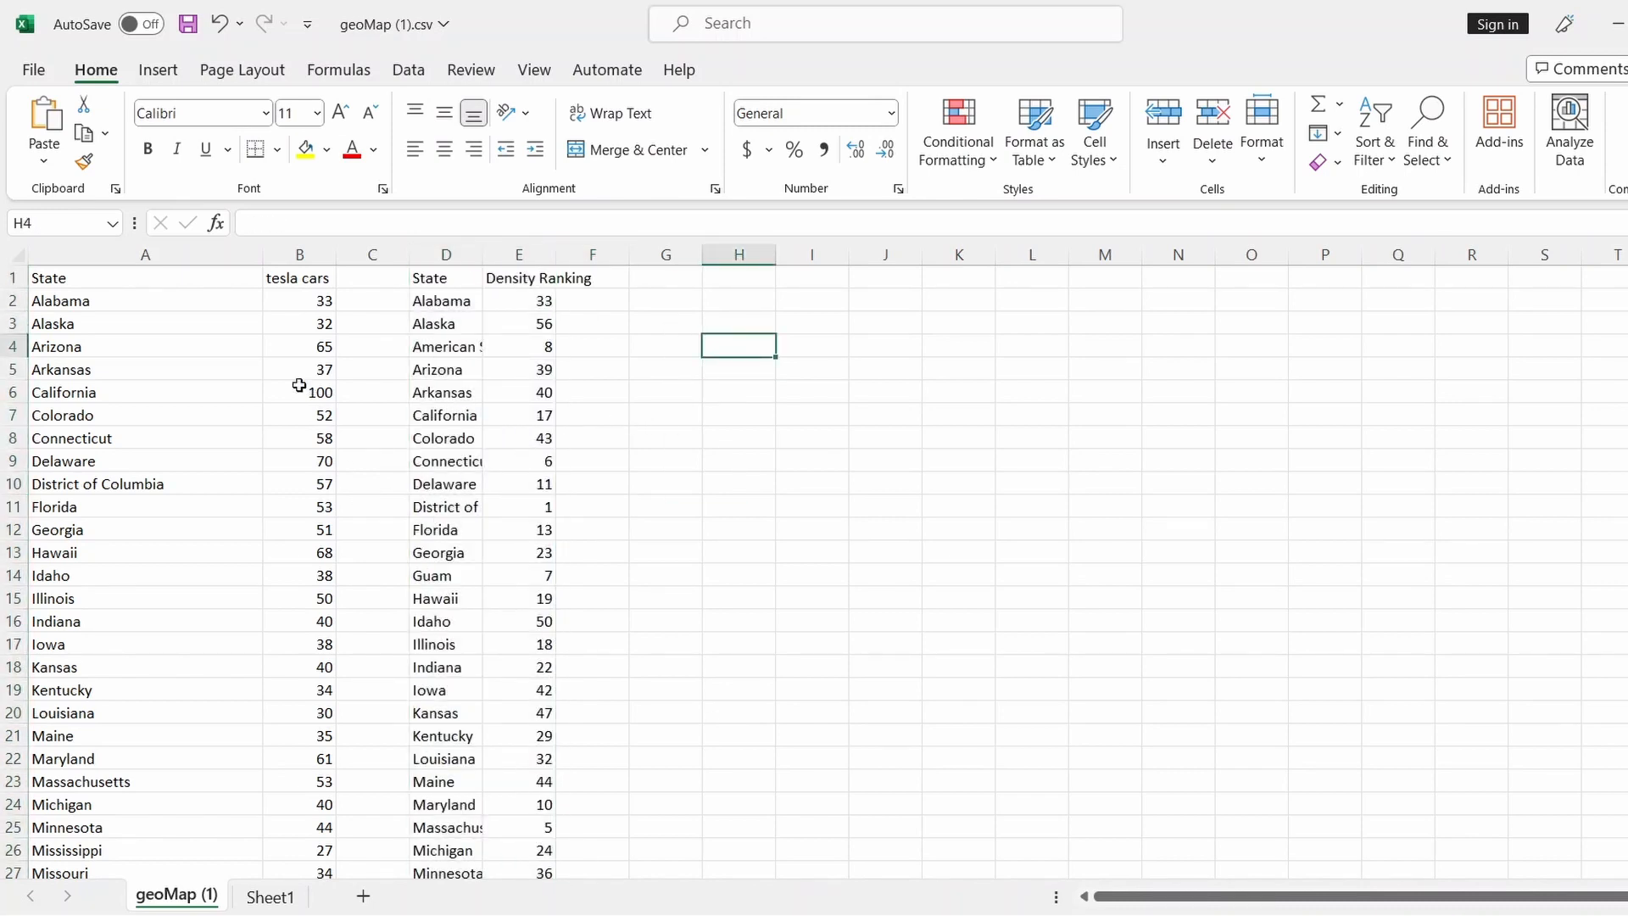
Autofit column D so Northern Mariana Islands shows in full
scroll(237, 498, "down", 1)
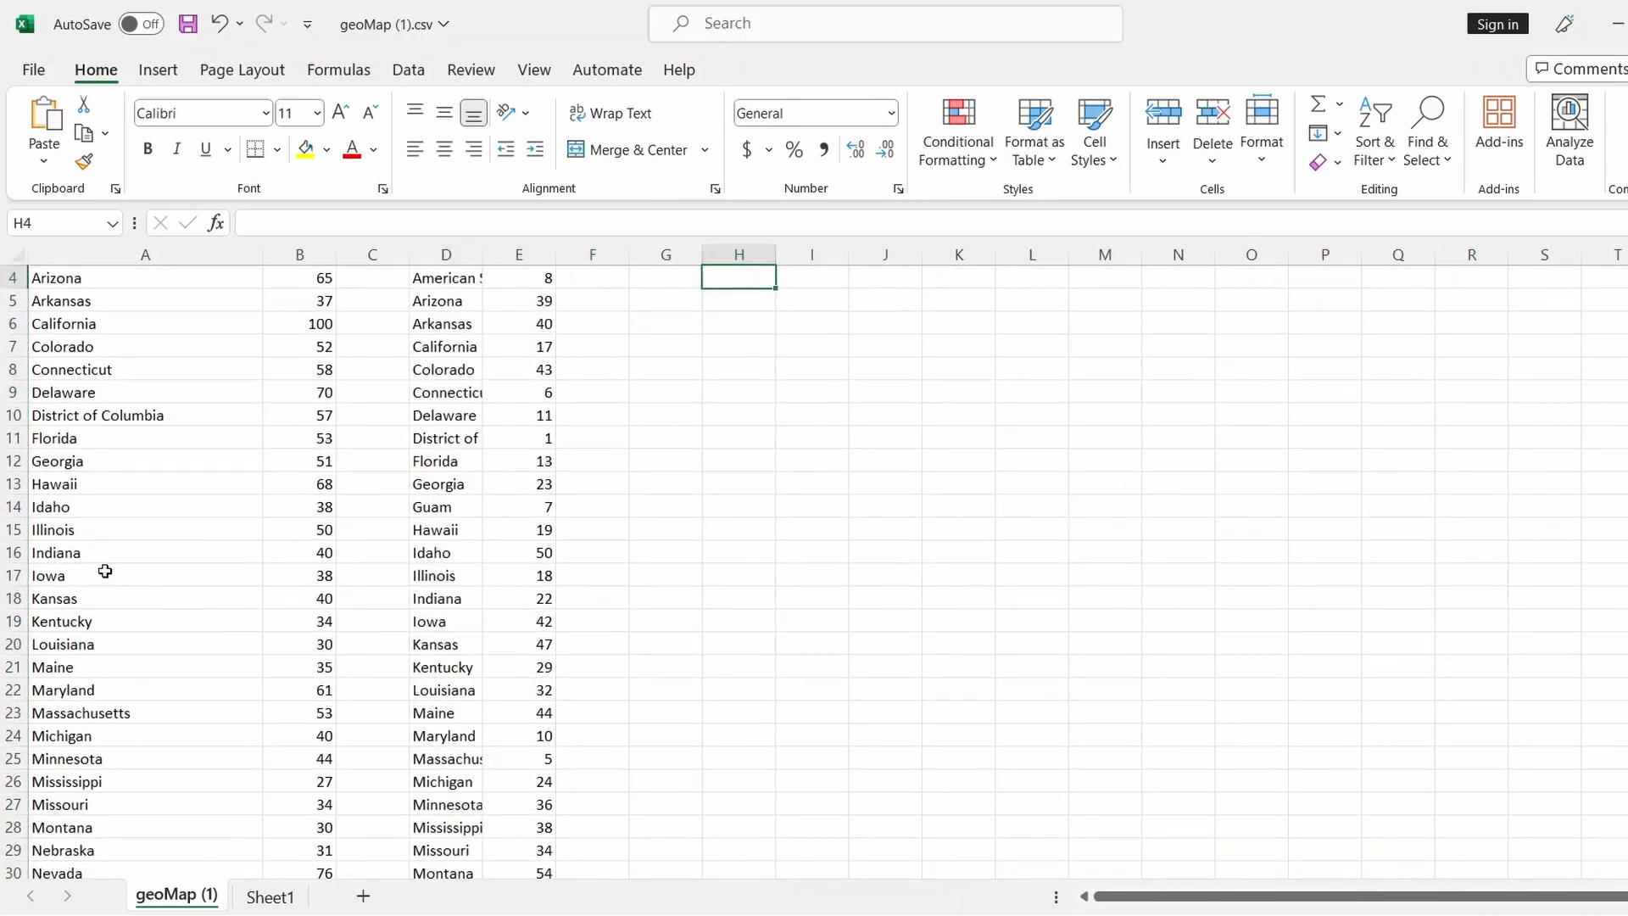
left_click(13, 553)
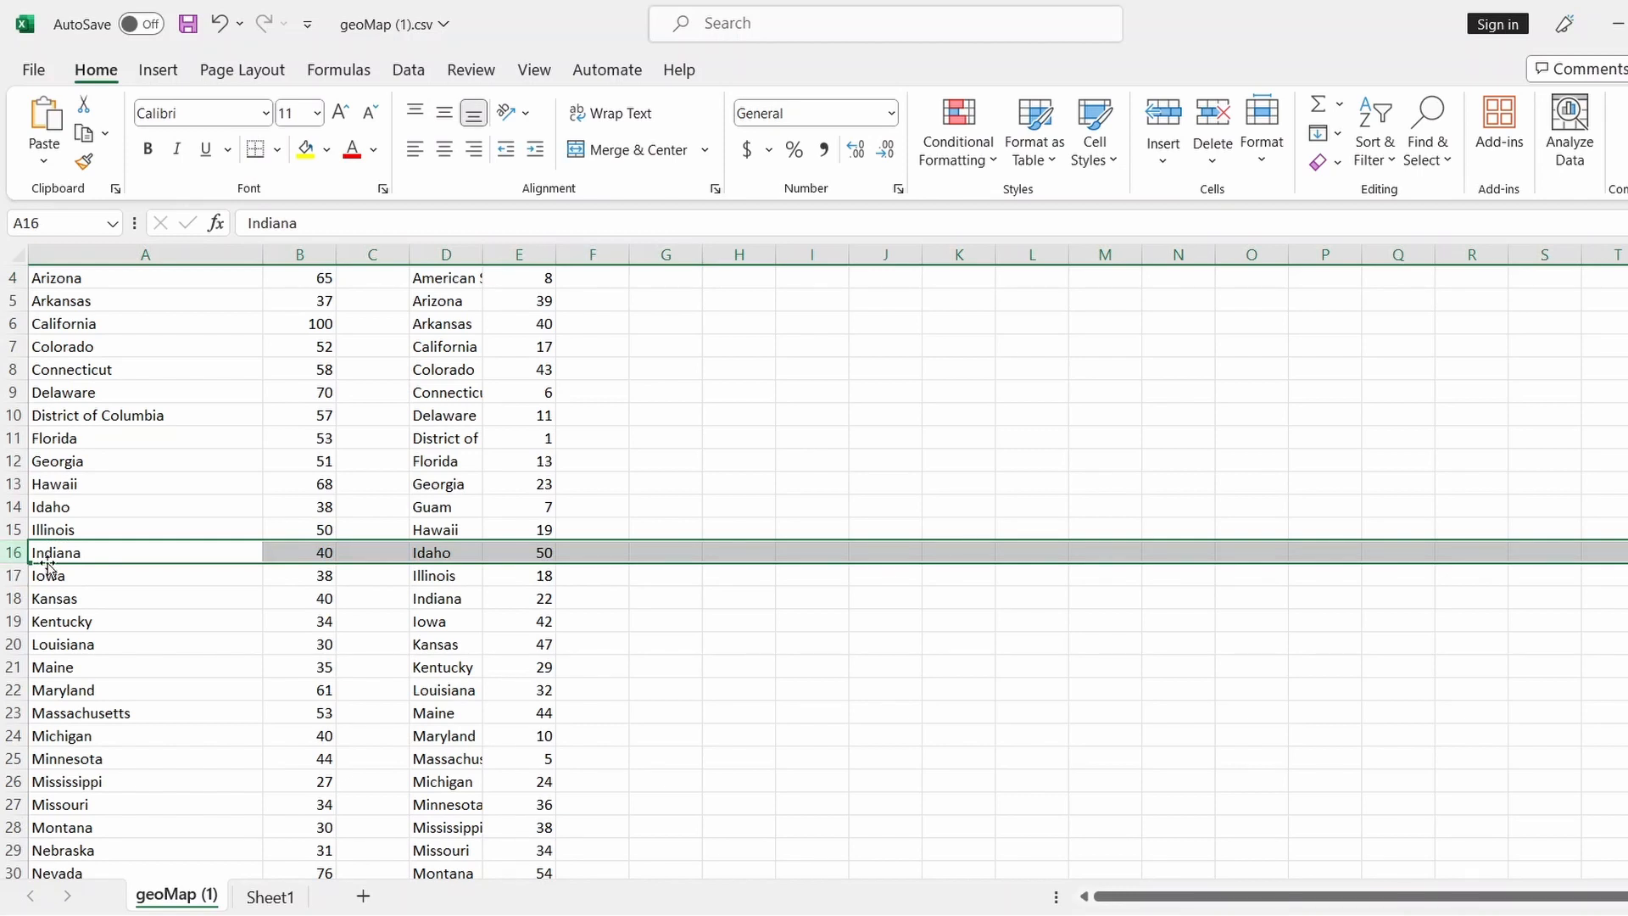
scroll(48, 560, "up", 1)
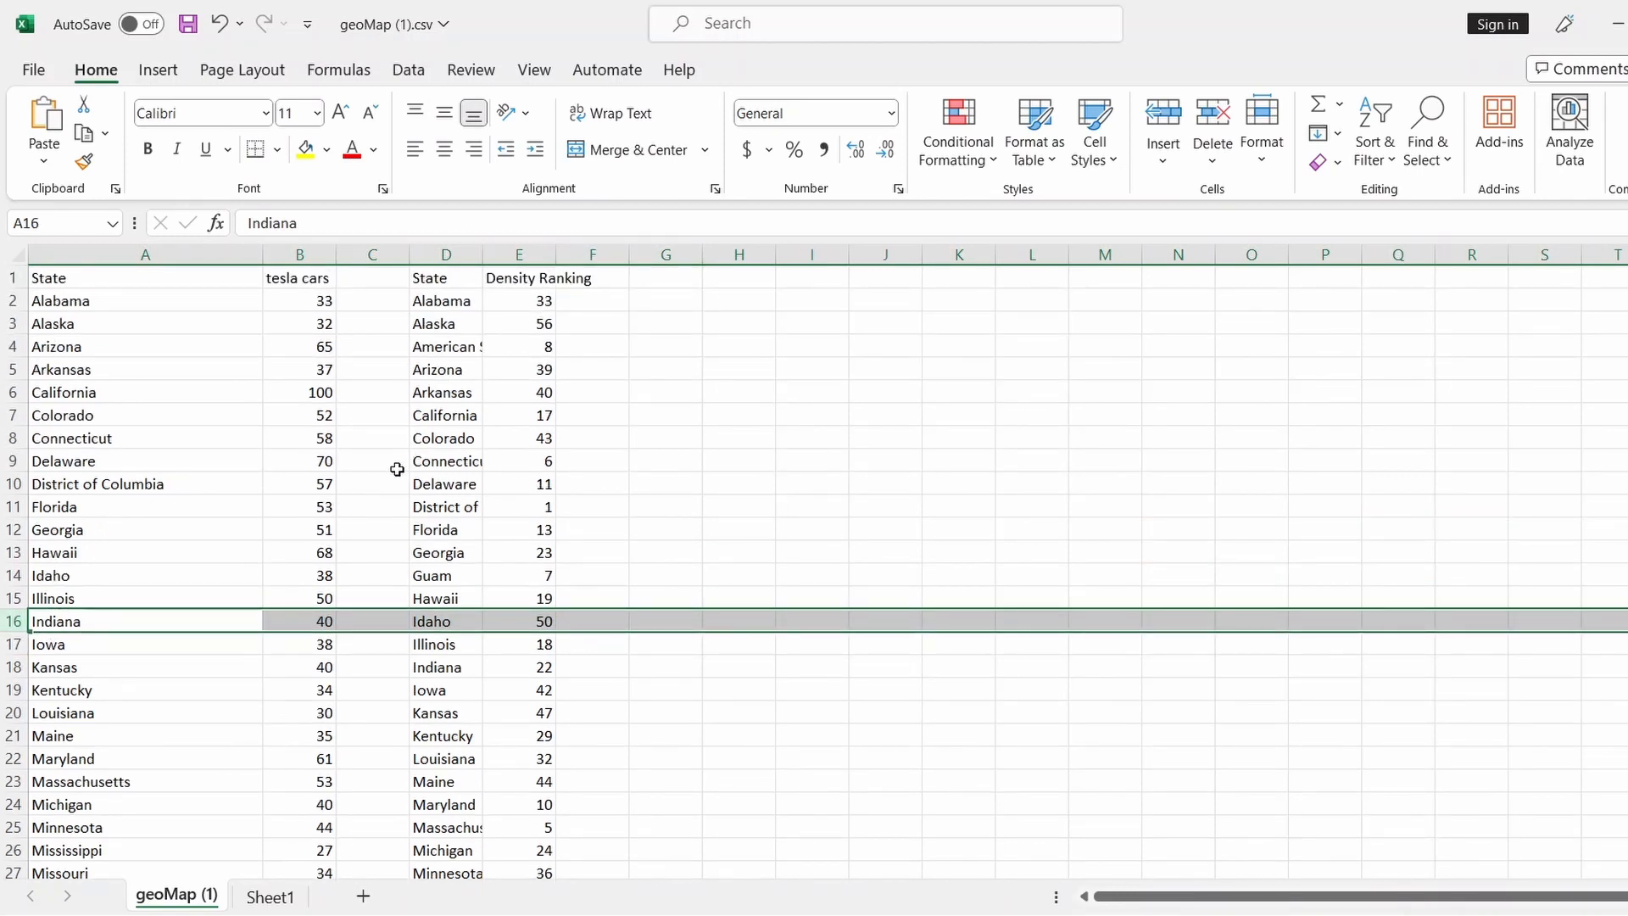
double_click(482, 255)
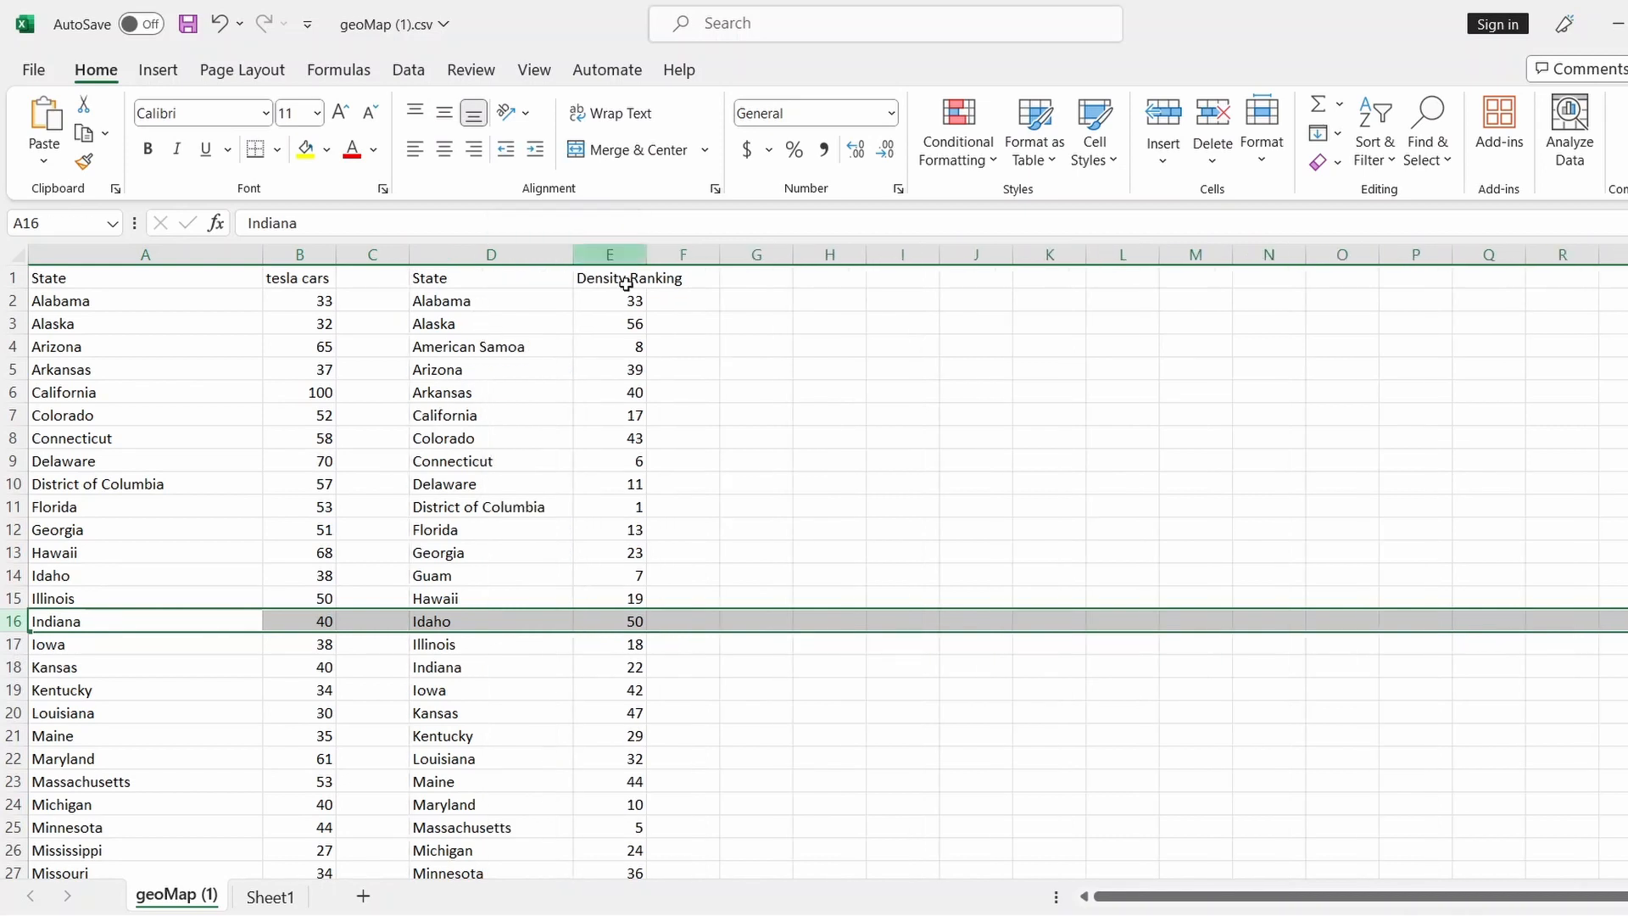
scroll(535, 408, "down", 12)
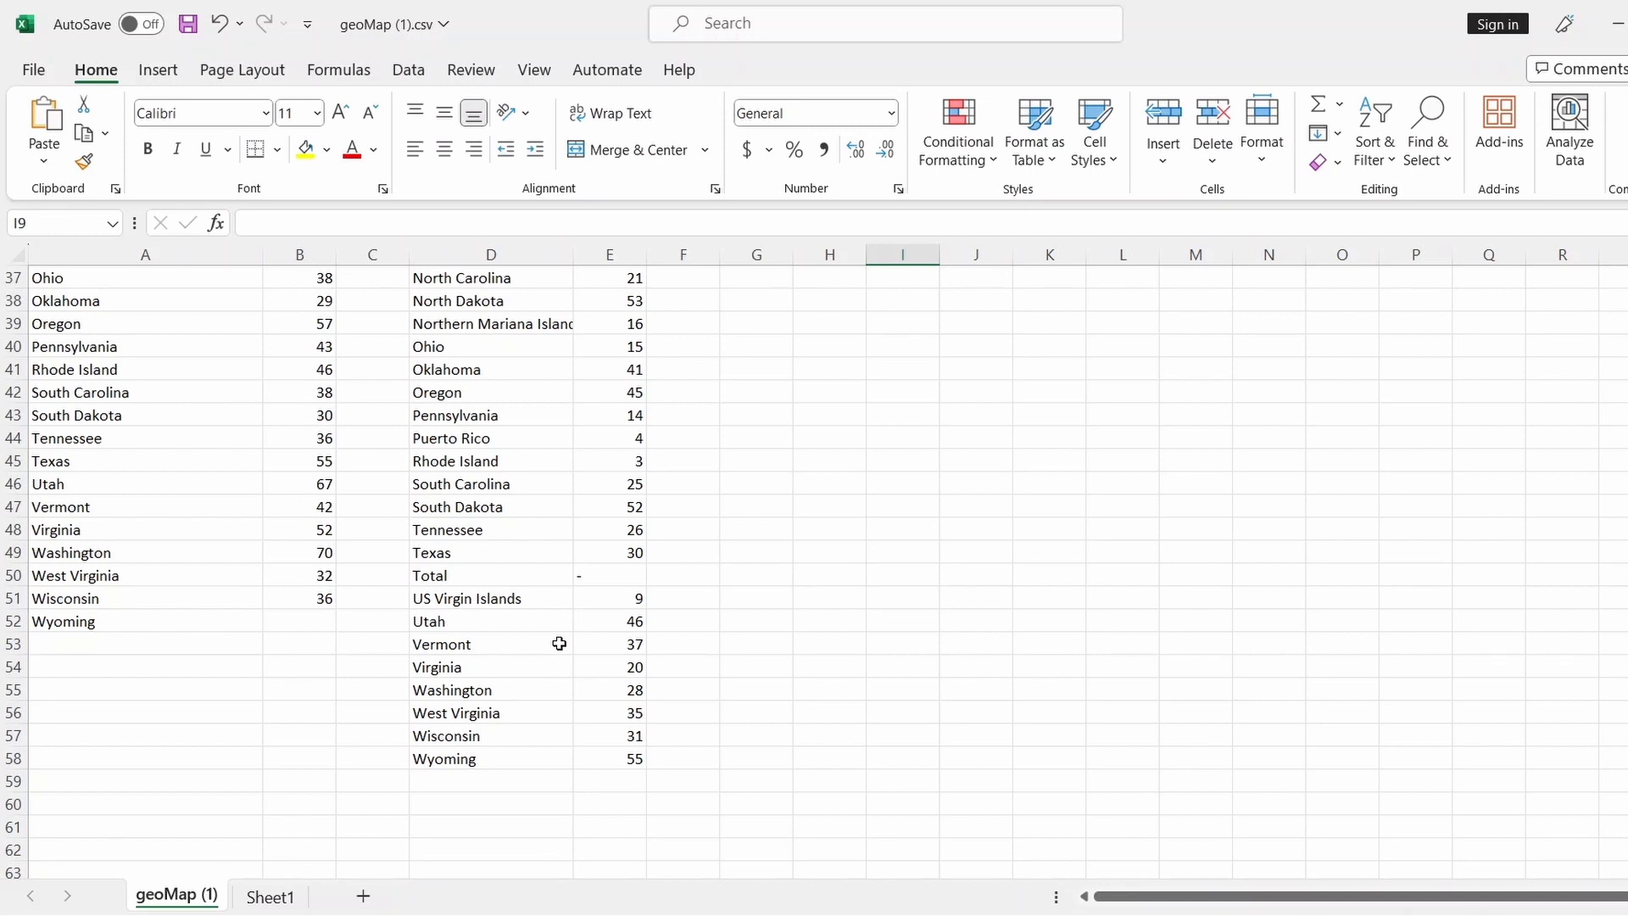
scroll(559, 644, "up", 4)
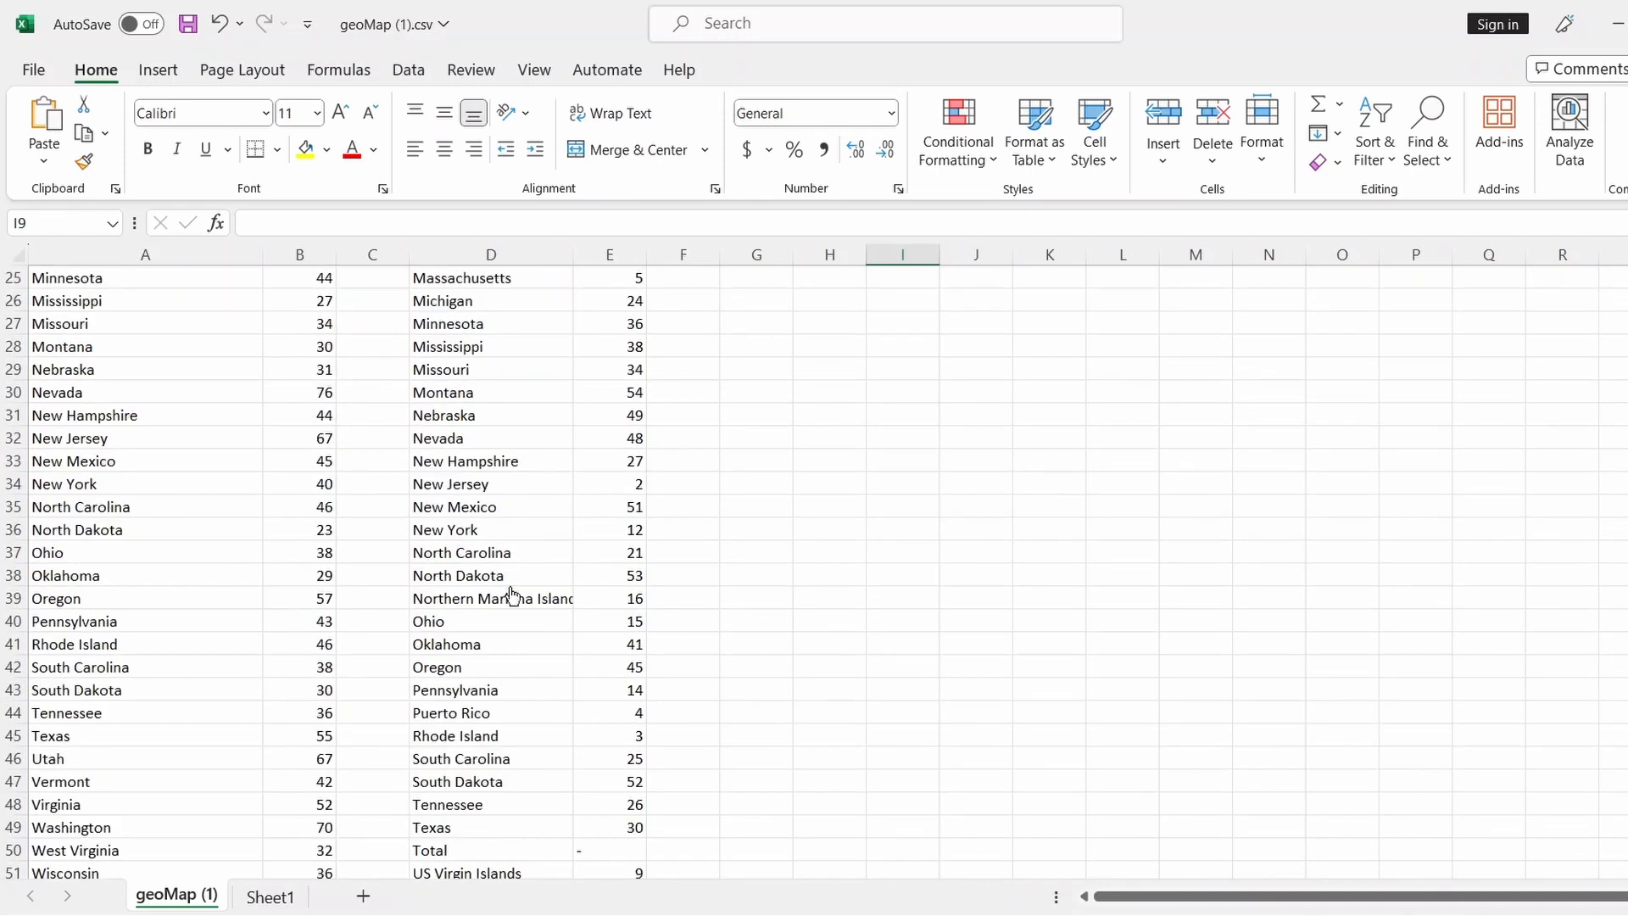
double_click(574, 254)
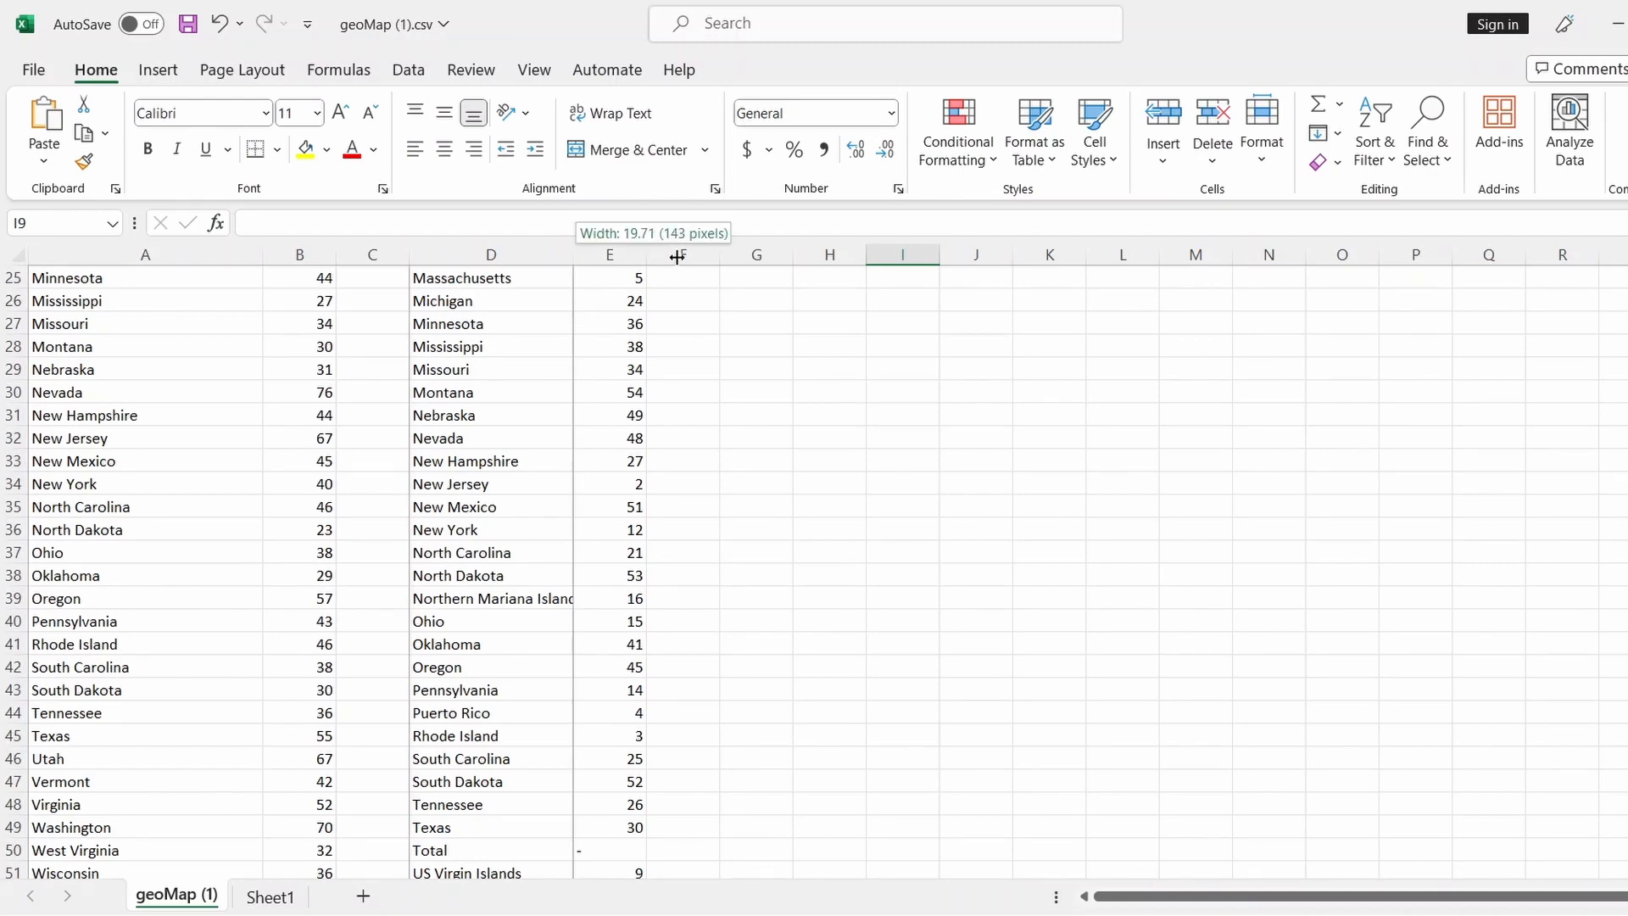
scroll(919, 487, "up", 8)
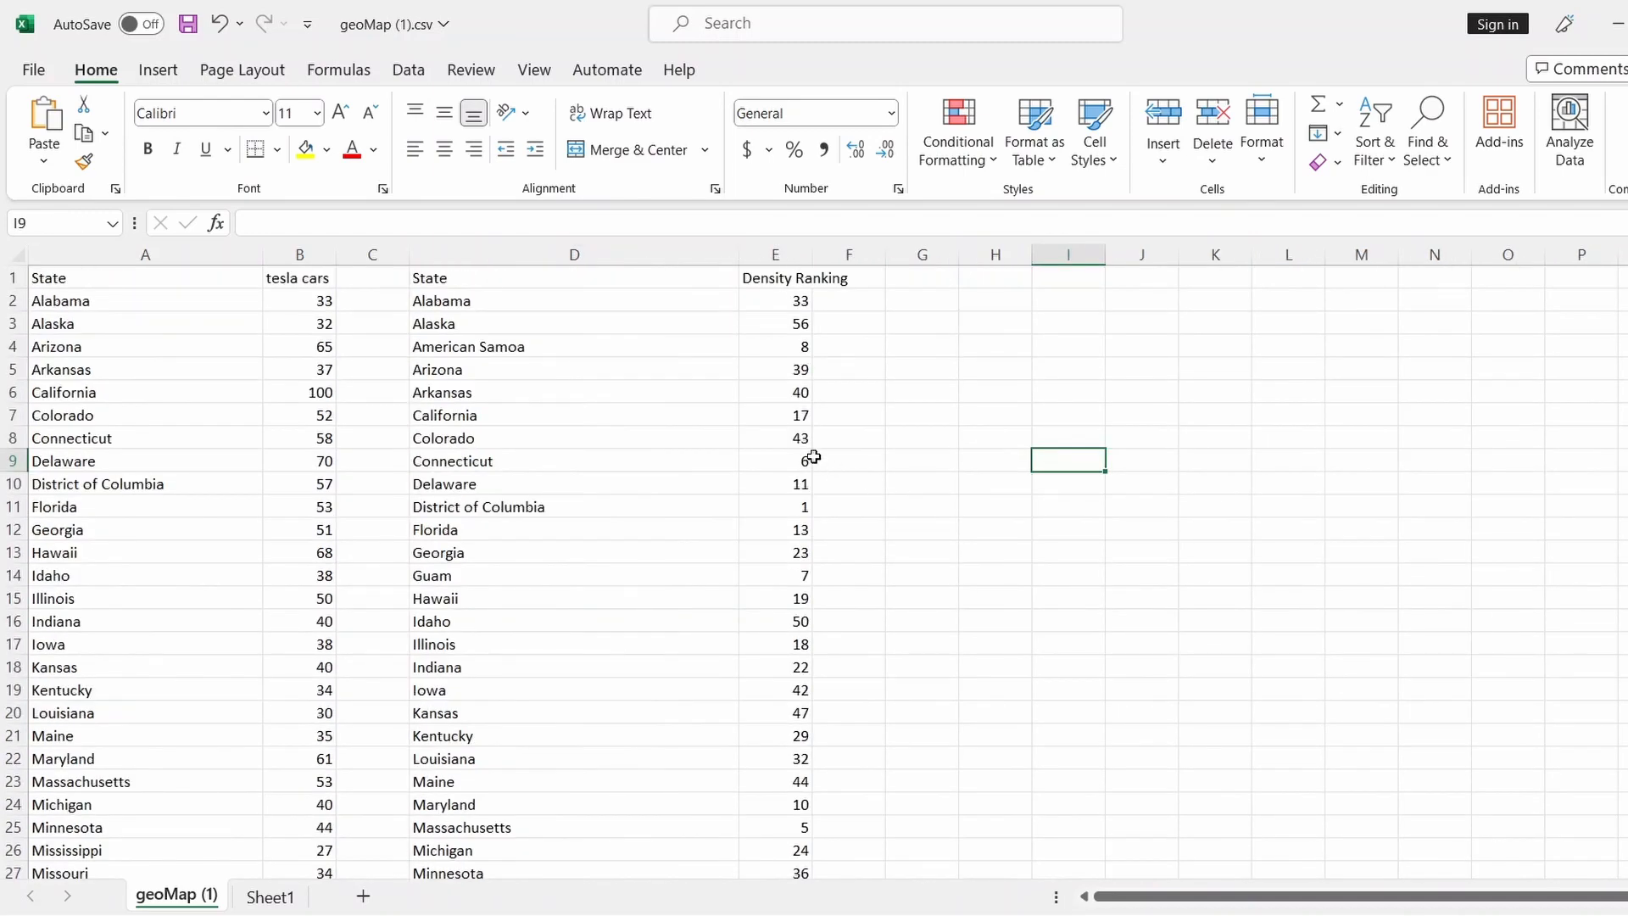
Clear the American Samoa and Puerto Rico entries from the density list
left_click_drag(636, 346, 760, 350)
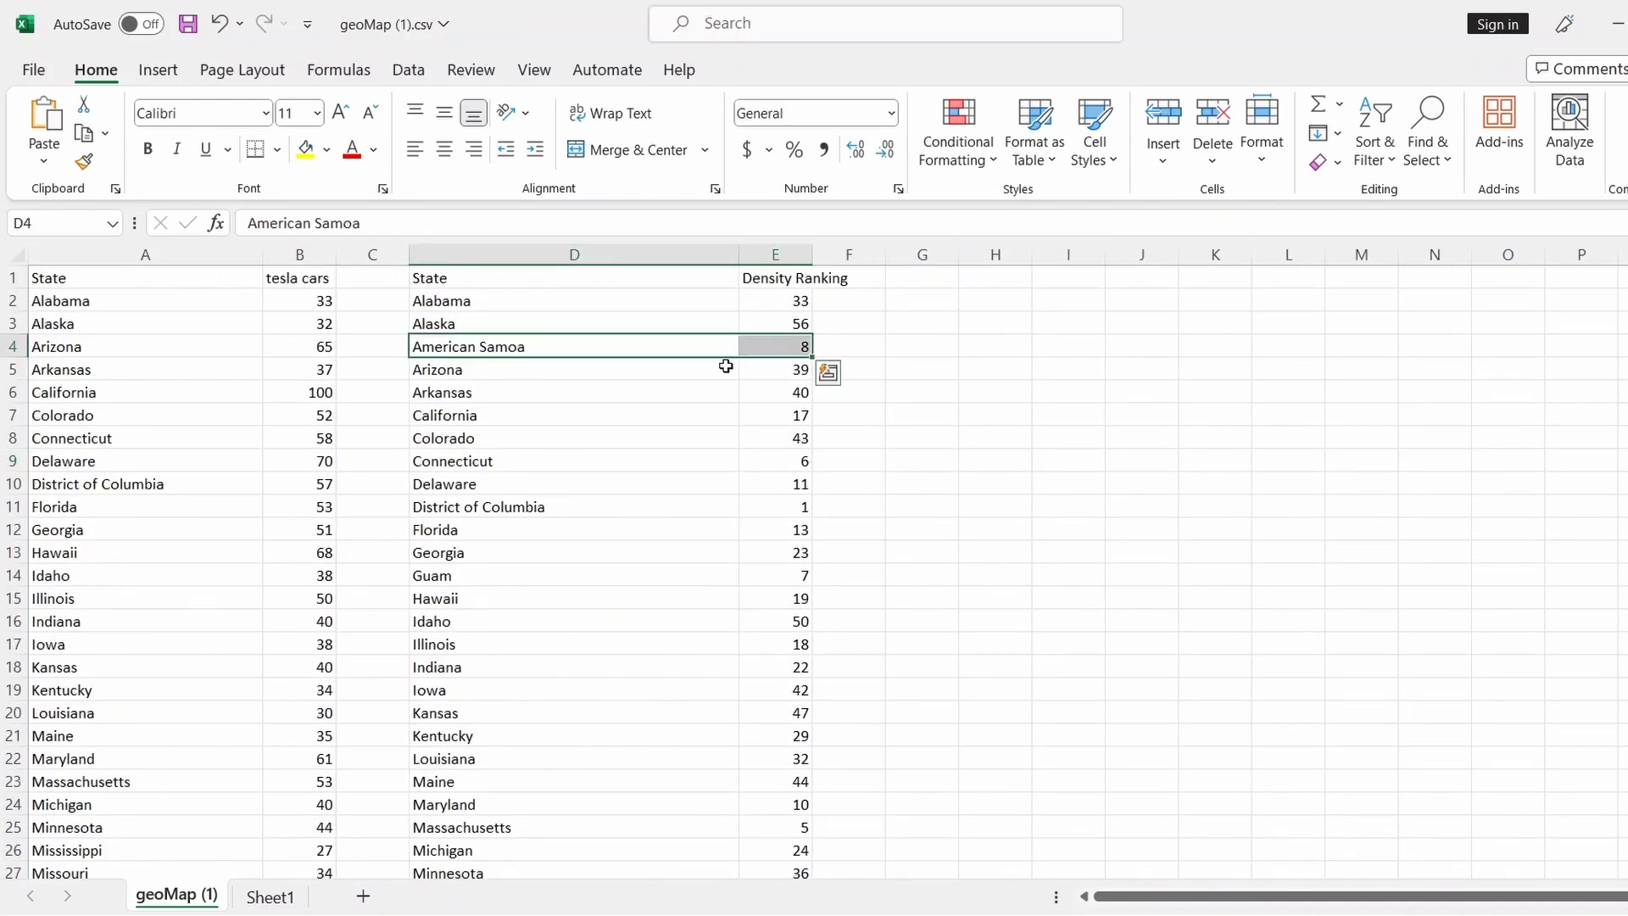
key("Delete")
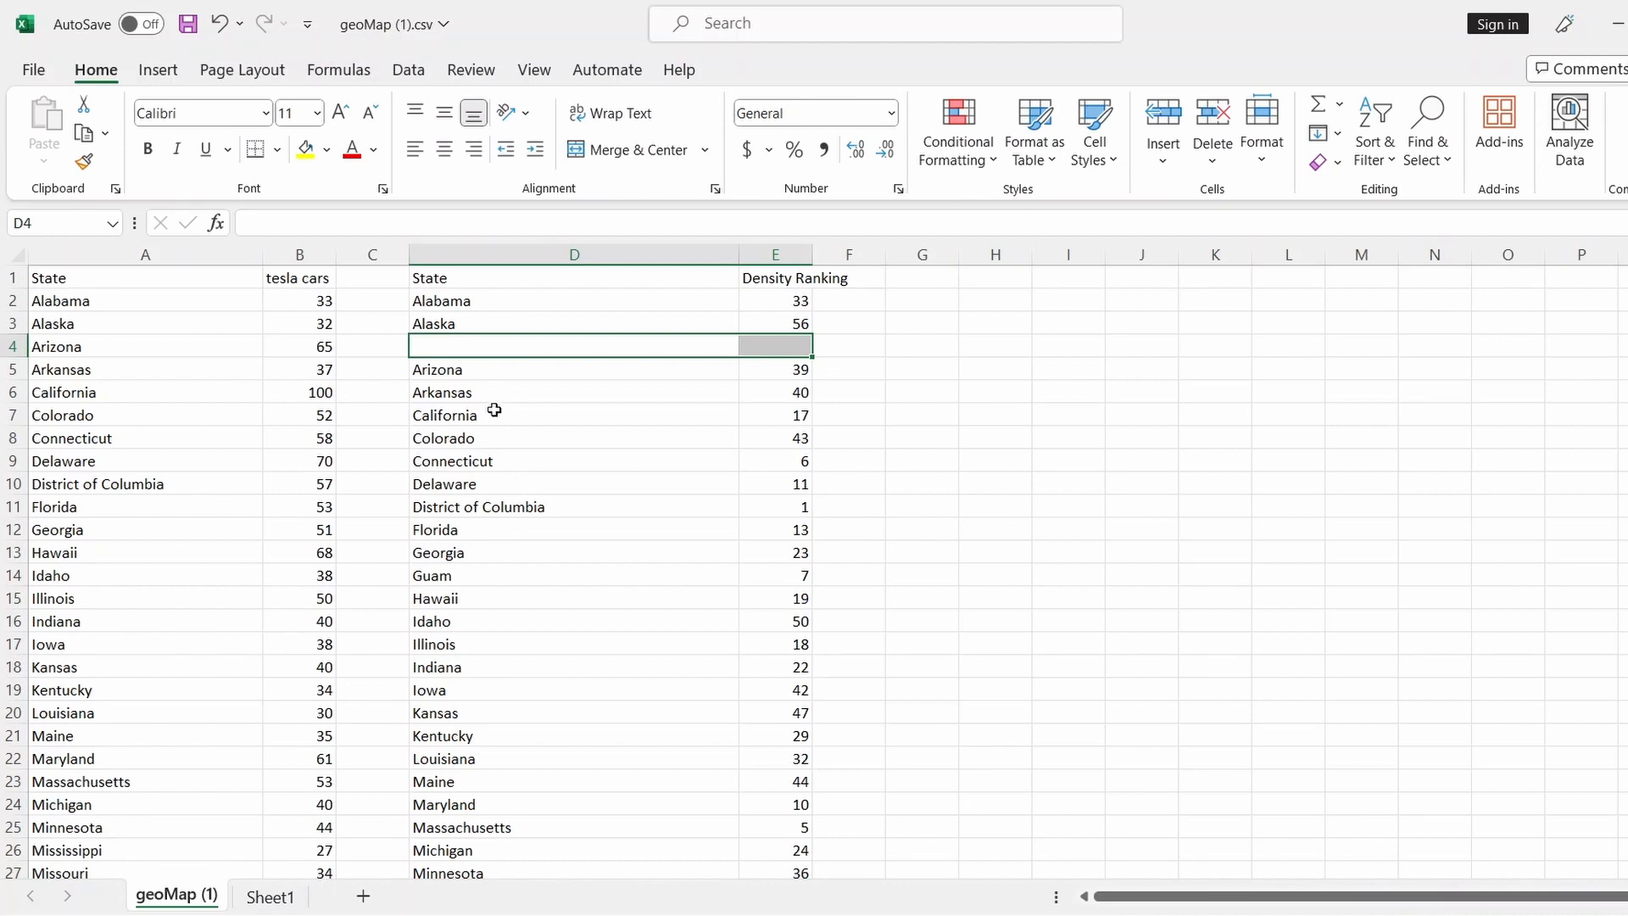
scroll(491, 512, "down", 1)
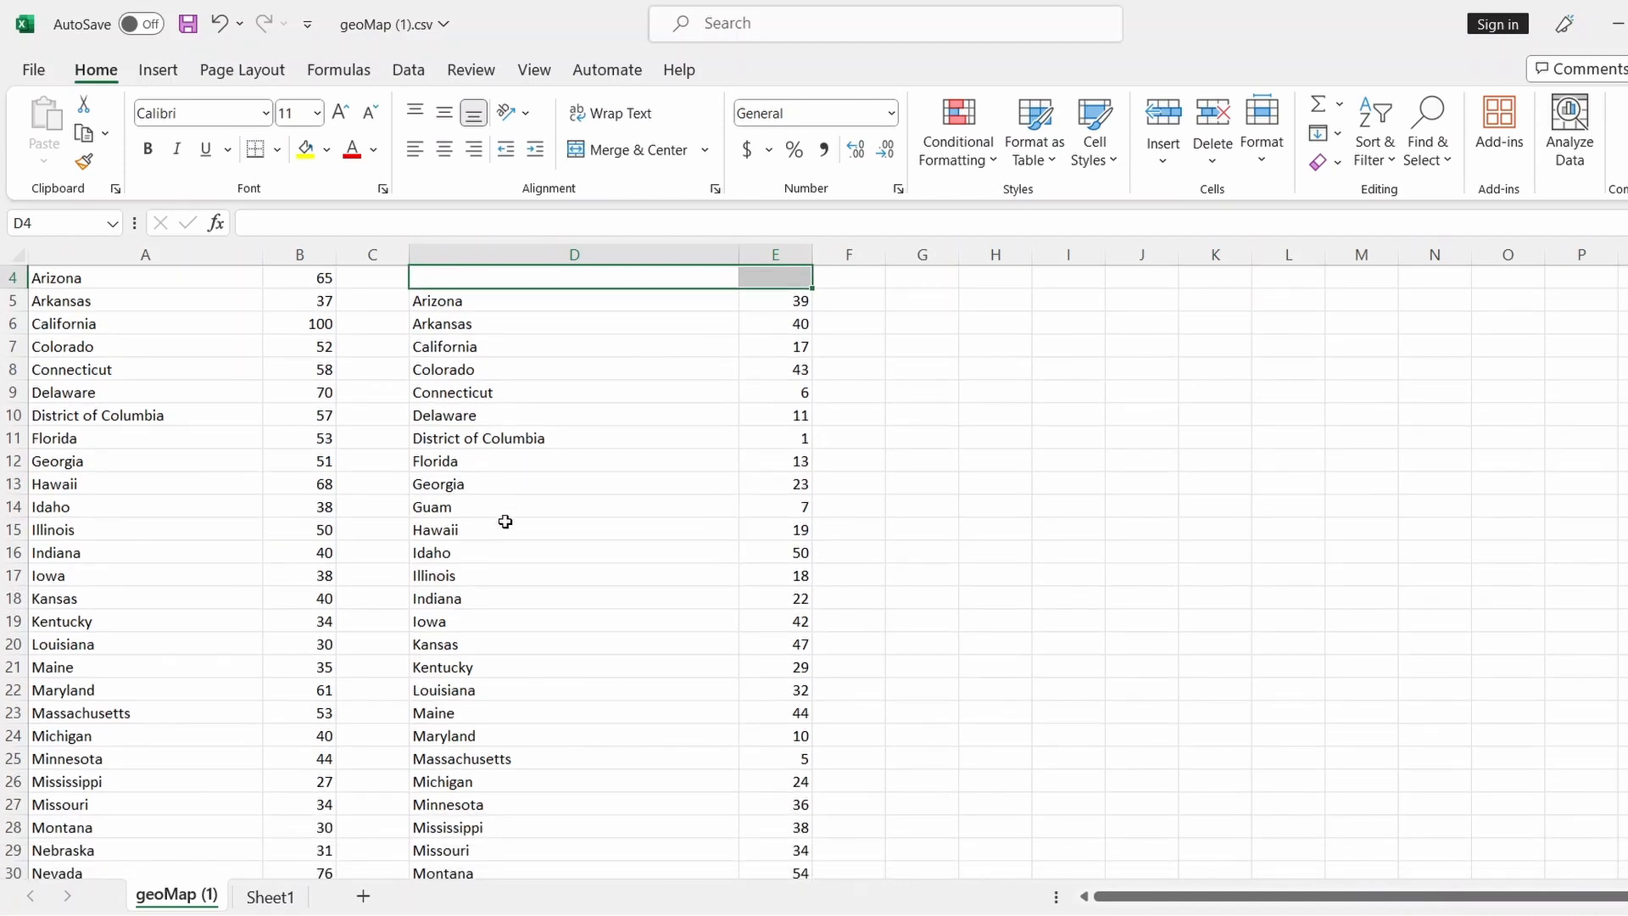
scroll(505, 531, "down", 4)
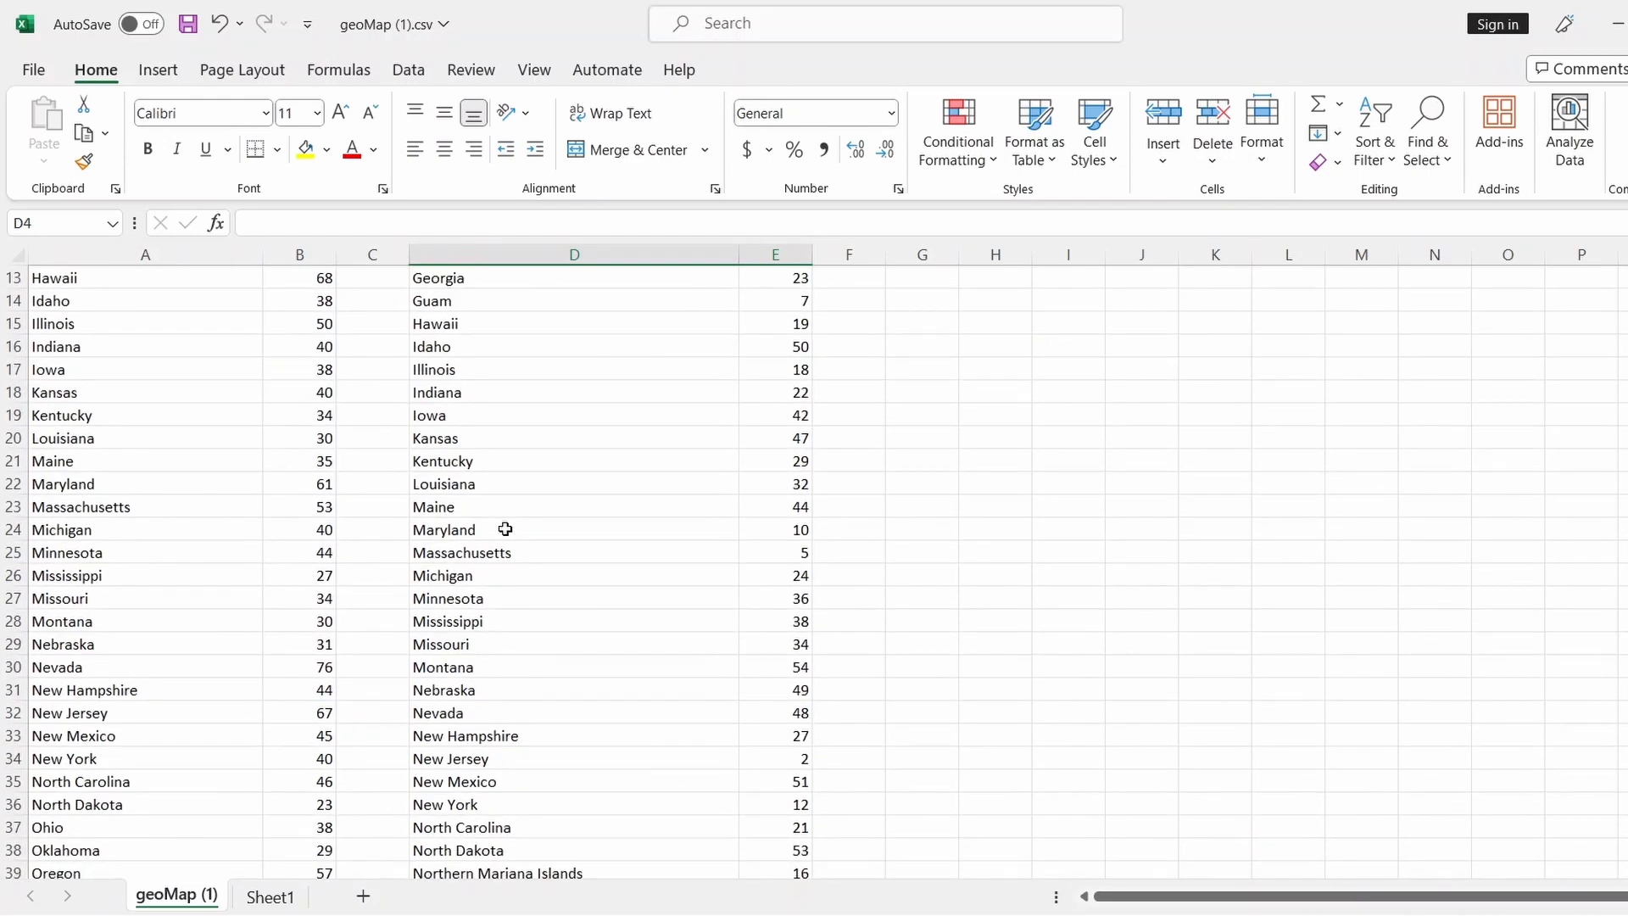
scroll(505, 529, "down", 2)
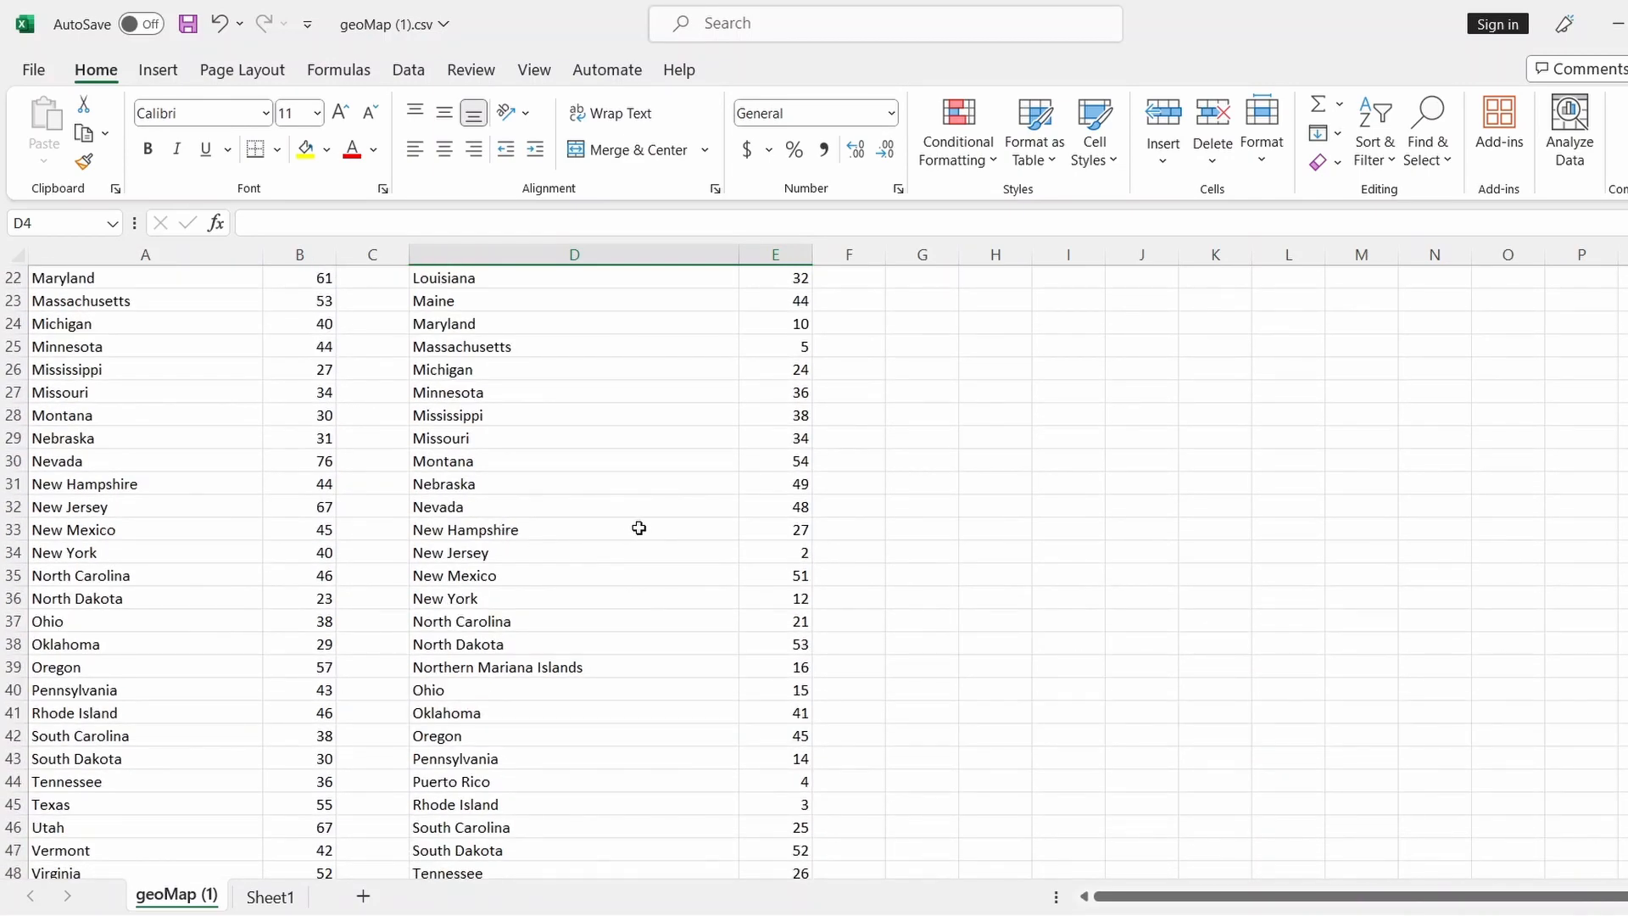
scroll(640, 527, "down", 2)
scroll(603, 591, "down", 2)
left_click_drag(542, 506, 745, 508)
key("Delete")
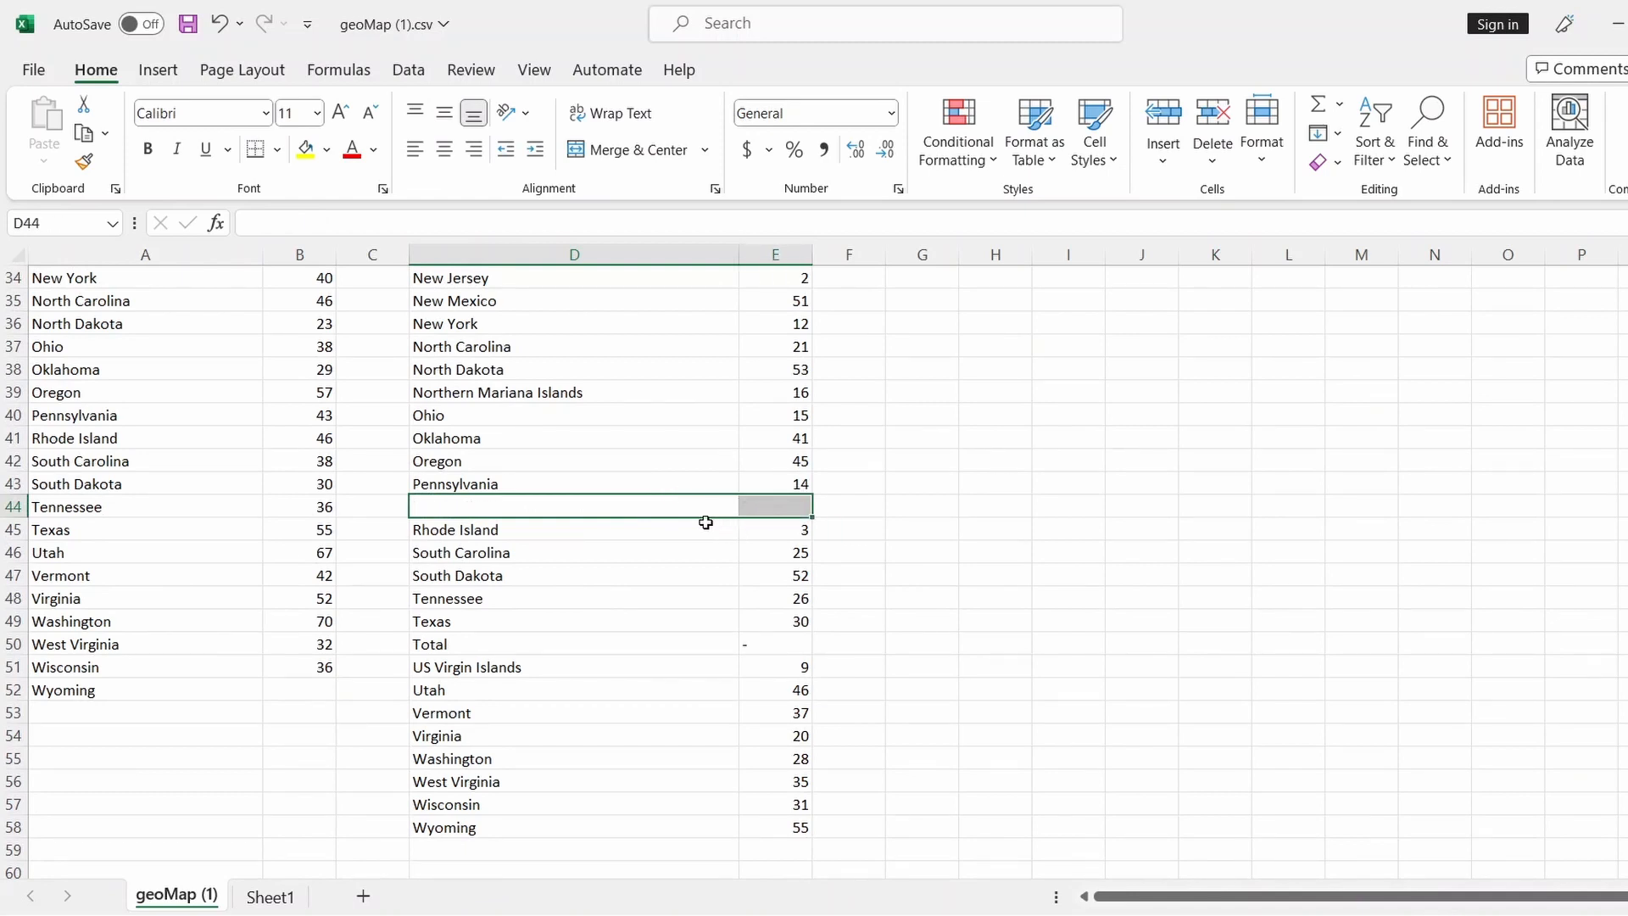
left_click(219, 24)
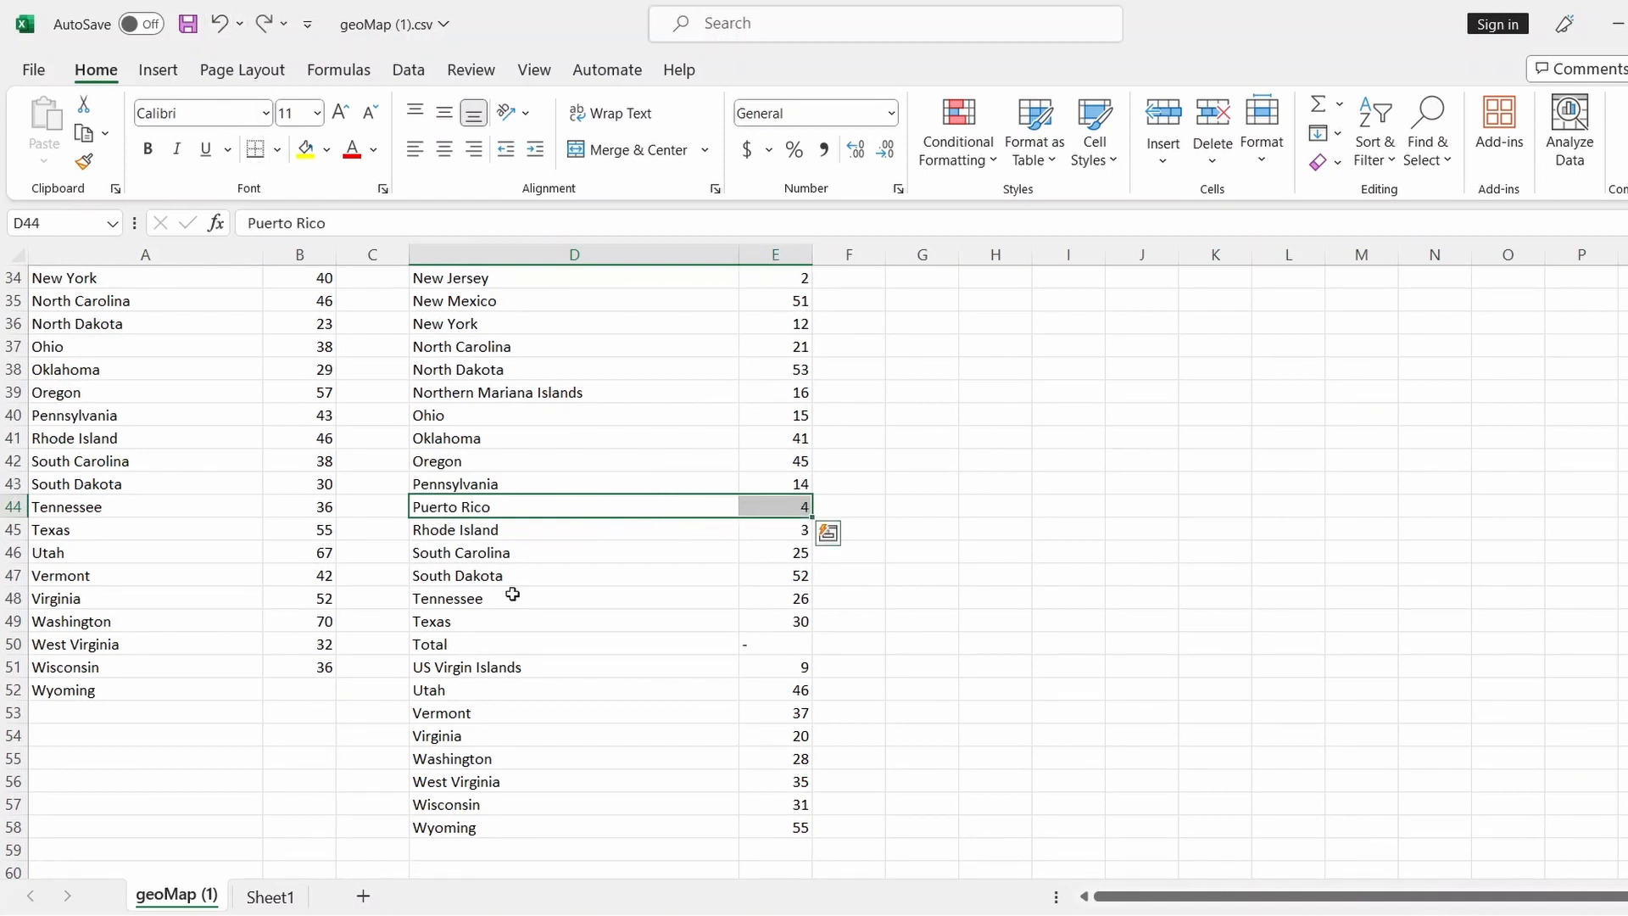
key("Delete")
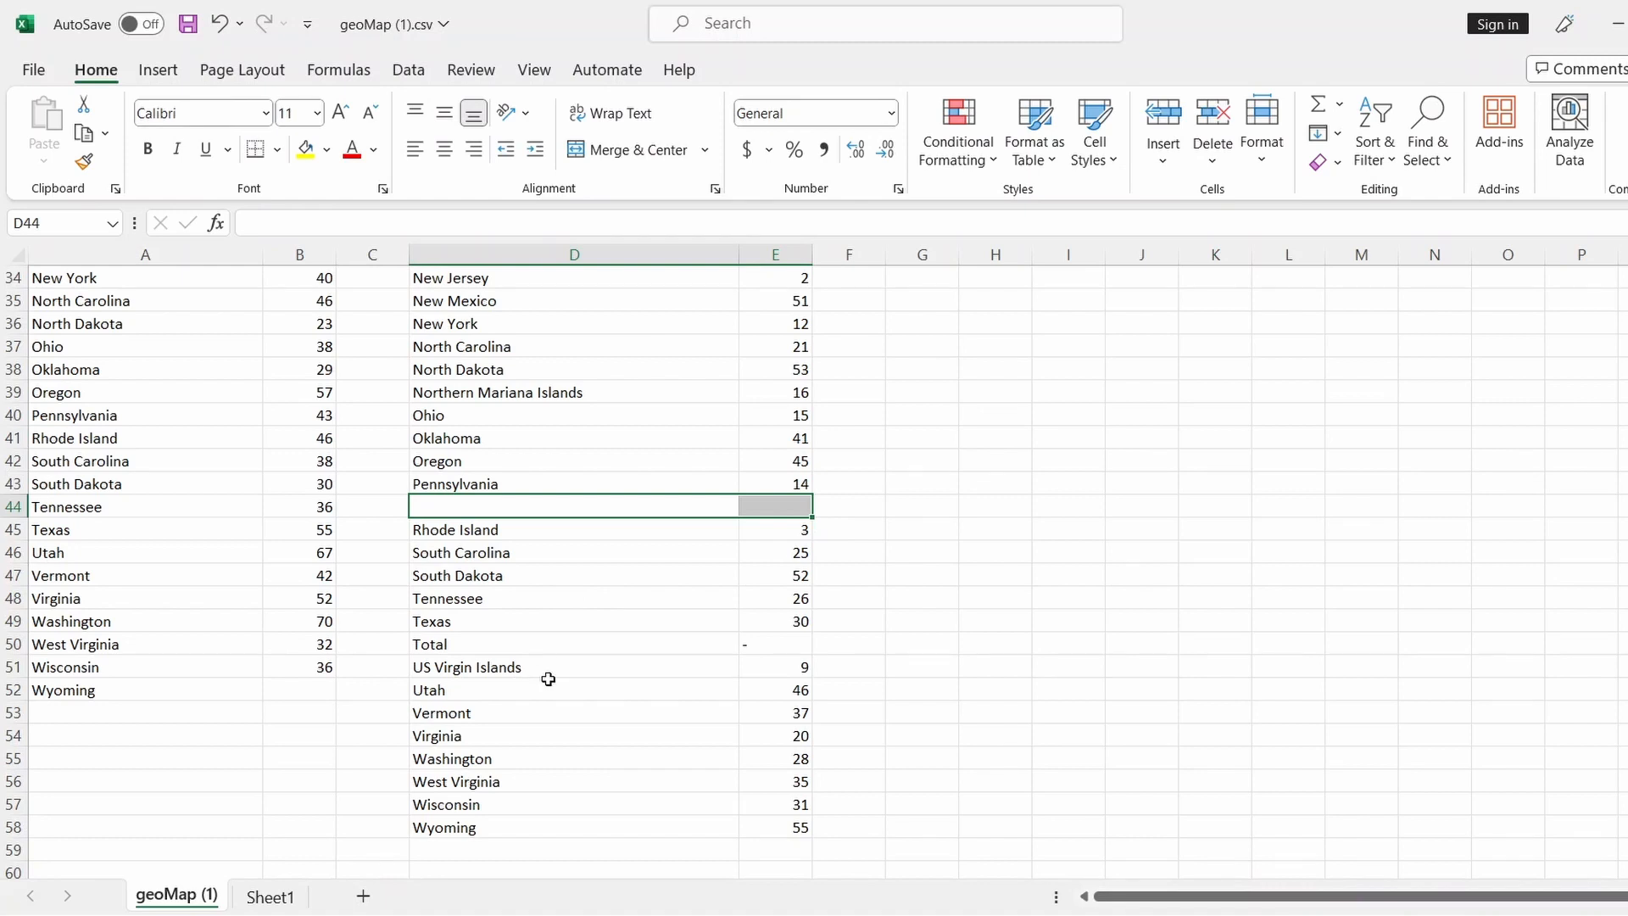
Clear the US Virgin Islands and Northern Mariana Islands entries, then undo both clears
left_click_drag(544, 672, 767, 669)
key("Delete")
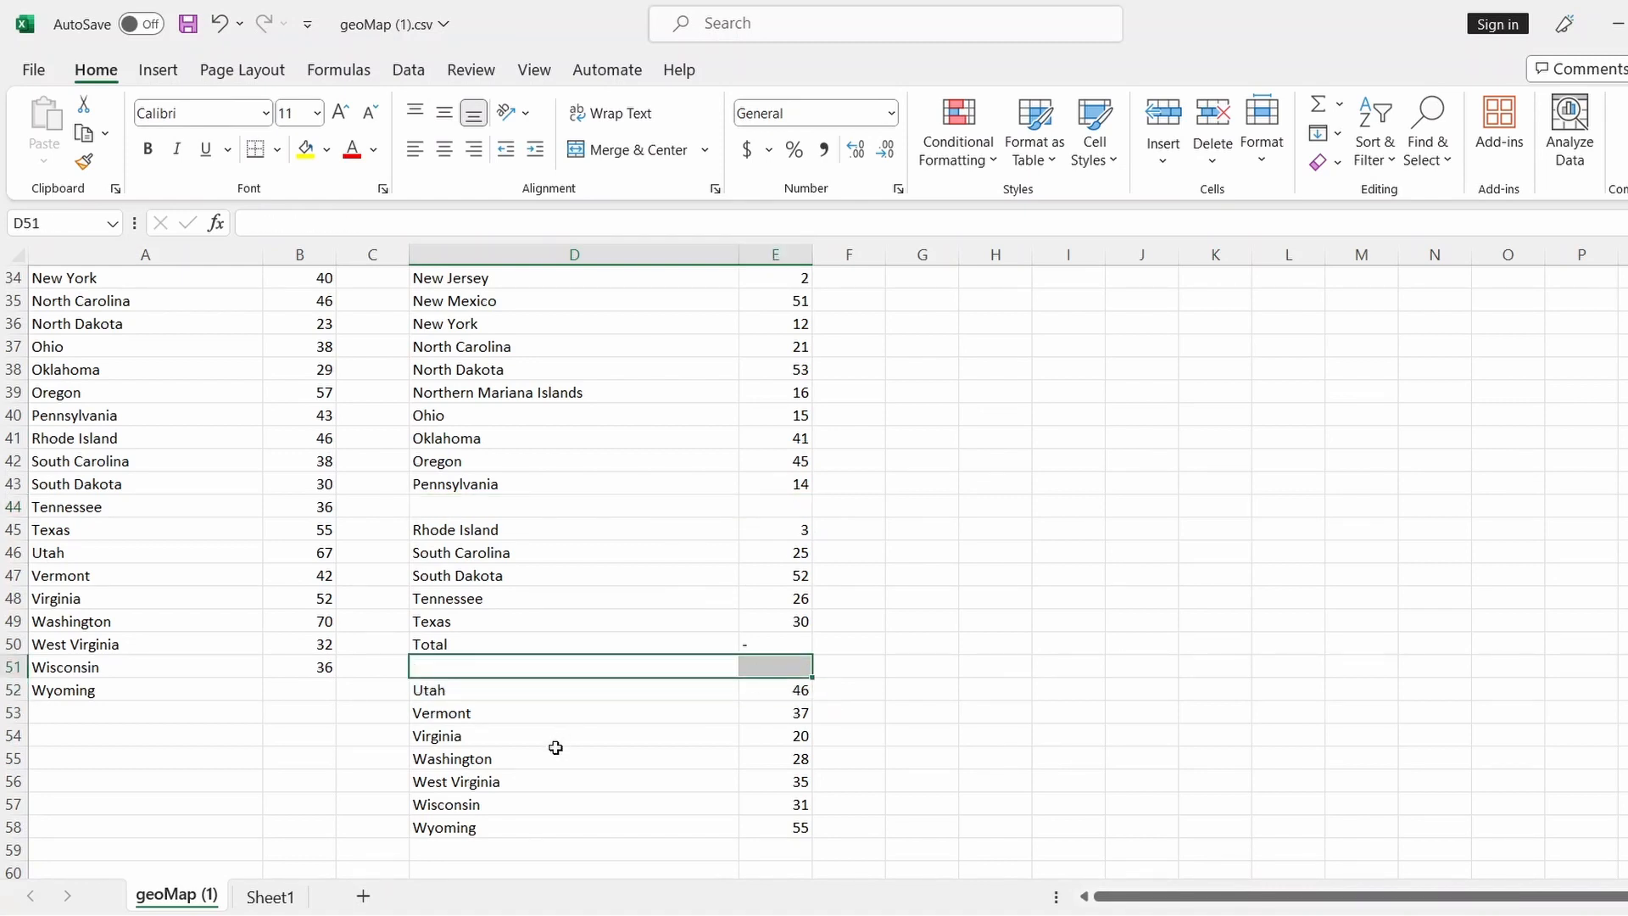
scroll(542, 761, "down", 2)
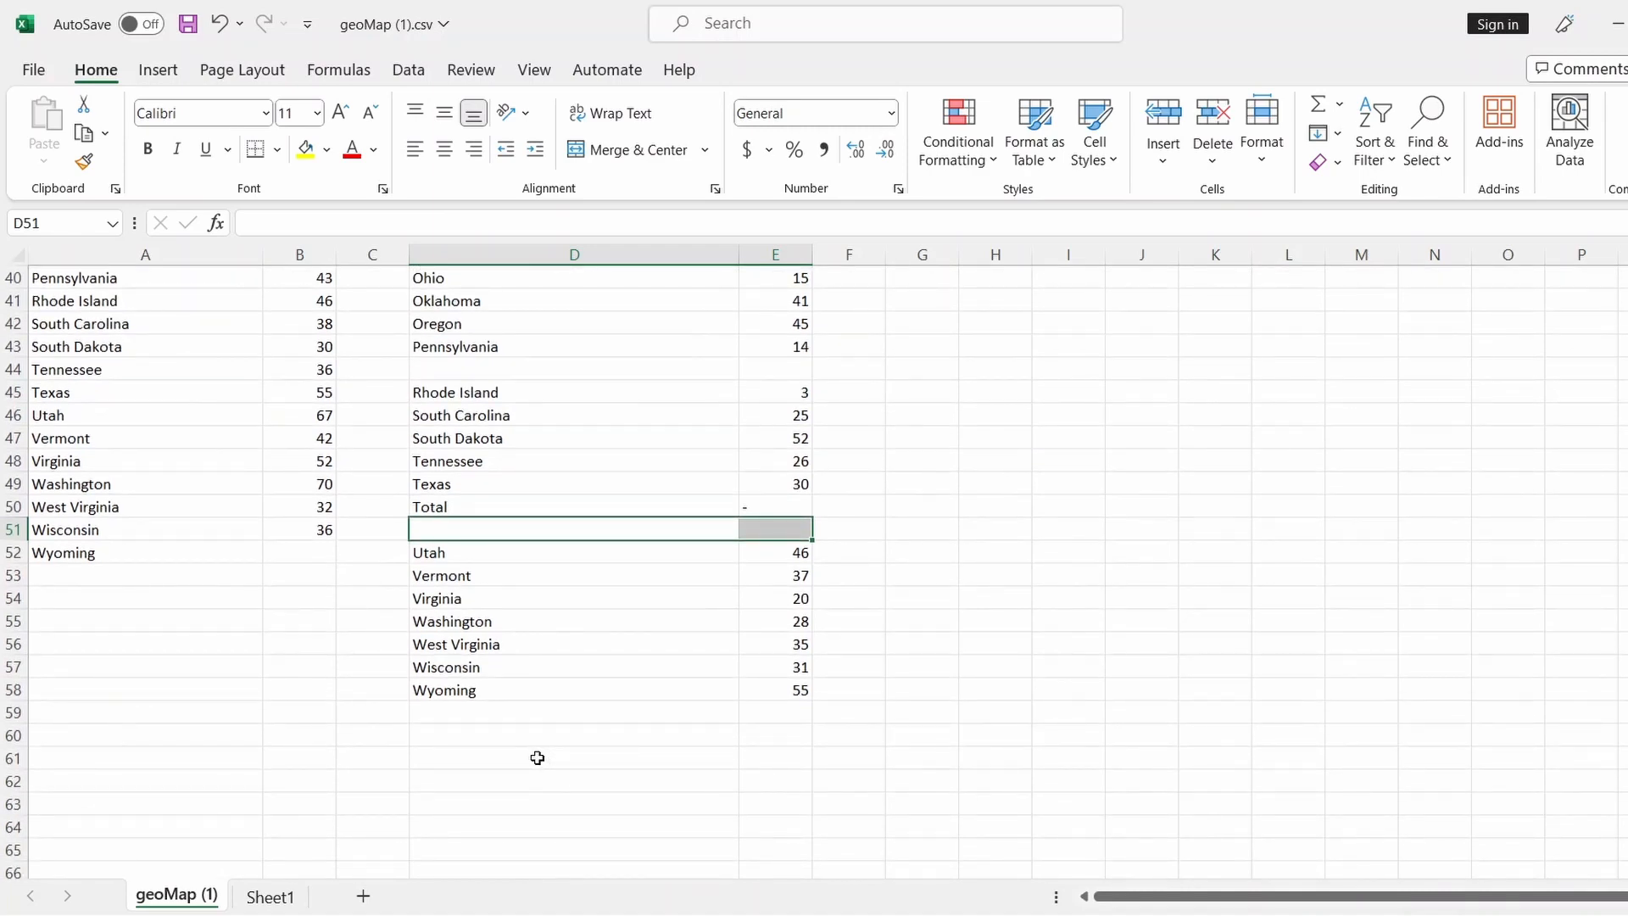
scroll(538, 757, "up", 3)
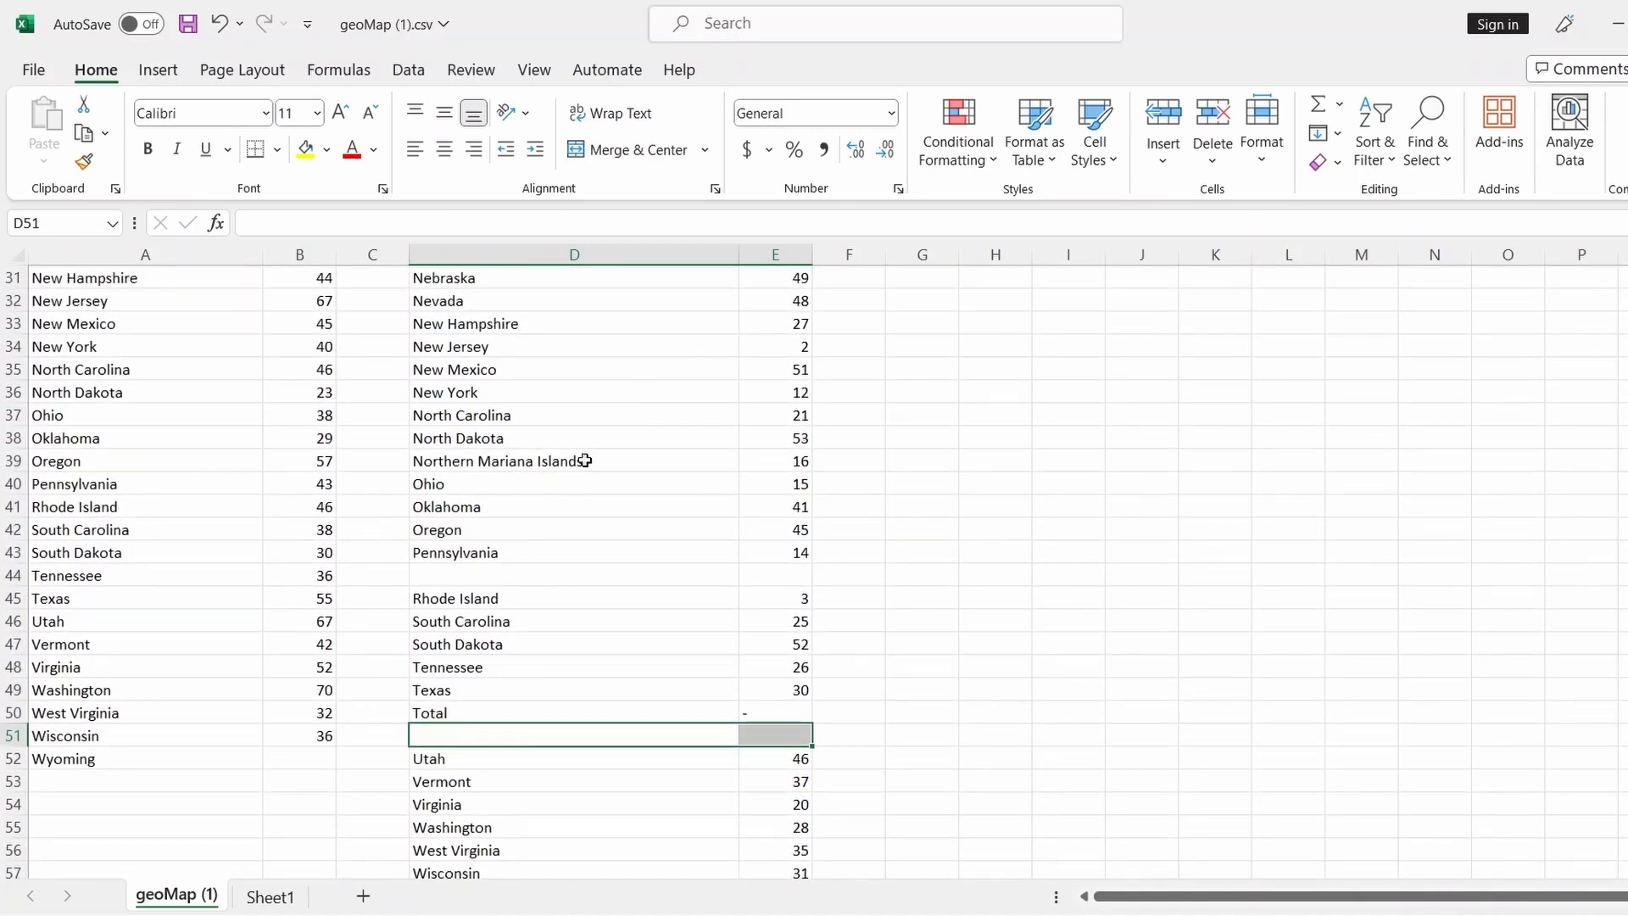
left_click_drag(636, 461, 766, 462)
key("Delete")
scroll(720, 462, "up", 1)
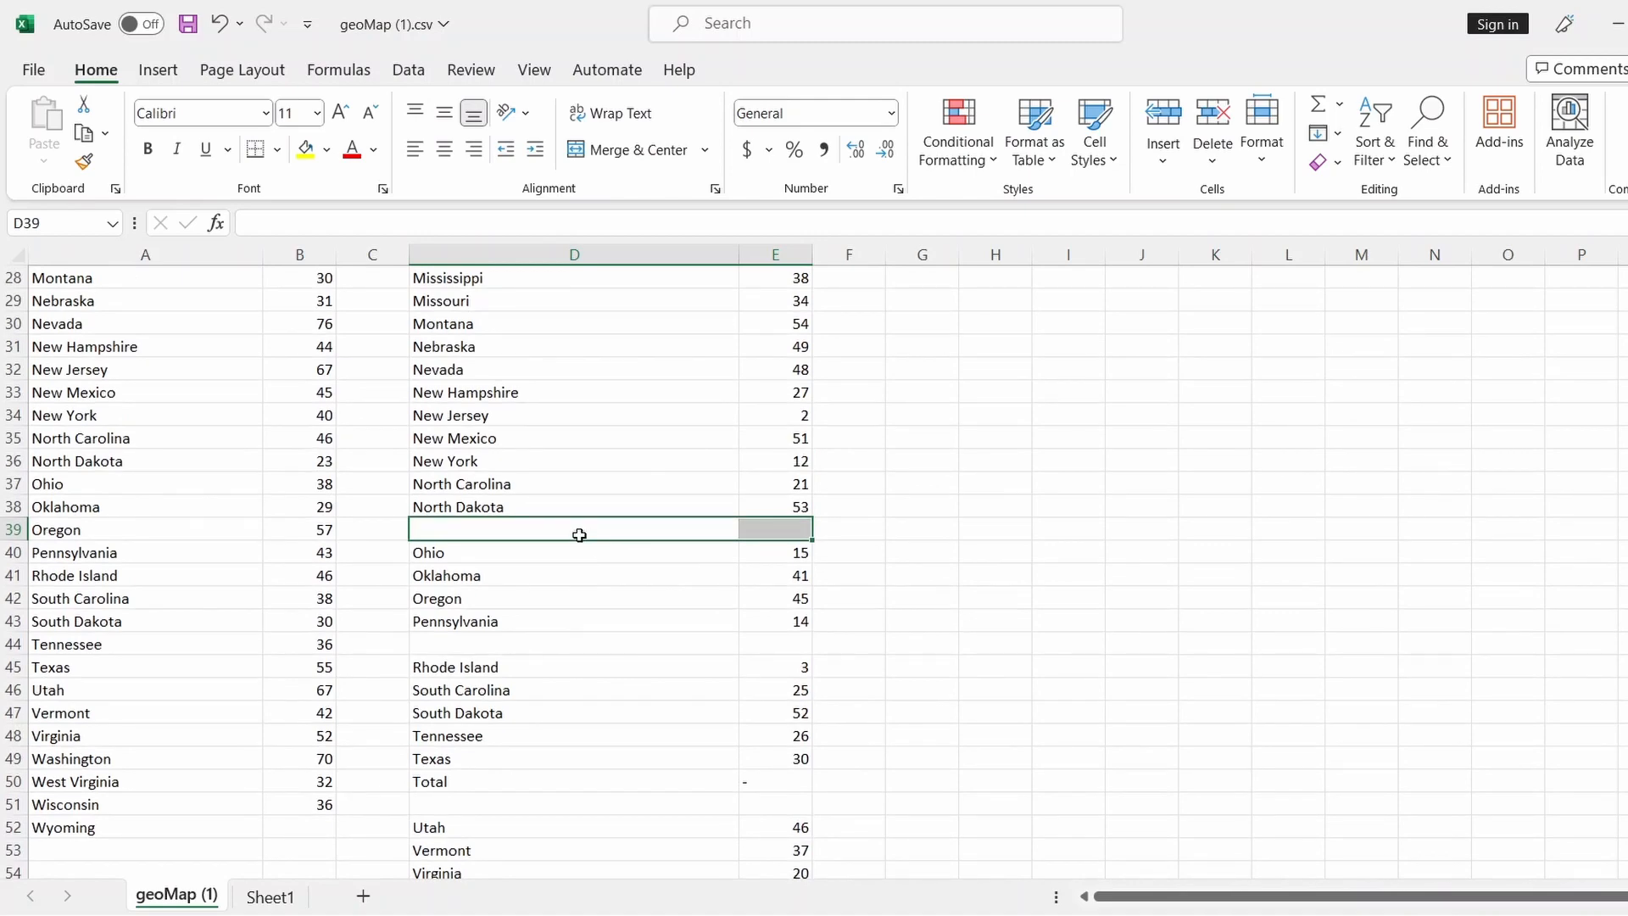
scroll(580, 536, "up", 9)
left_click_drag(631, 365, 790, 848)
key("ctrl+z")
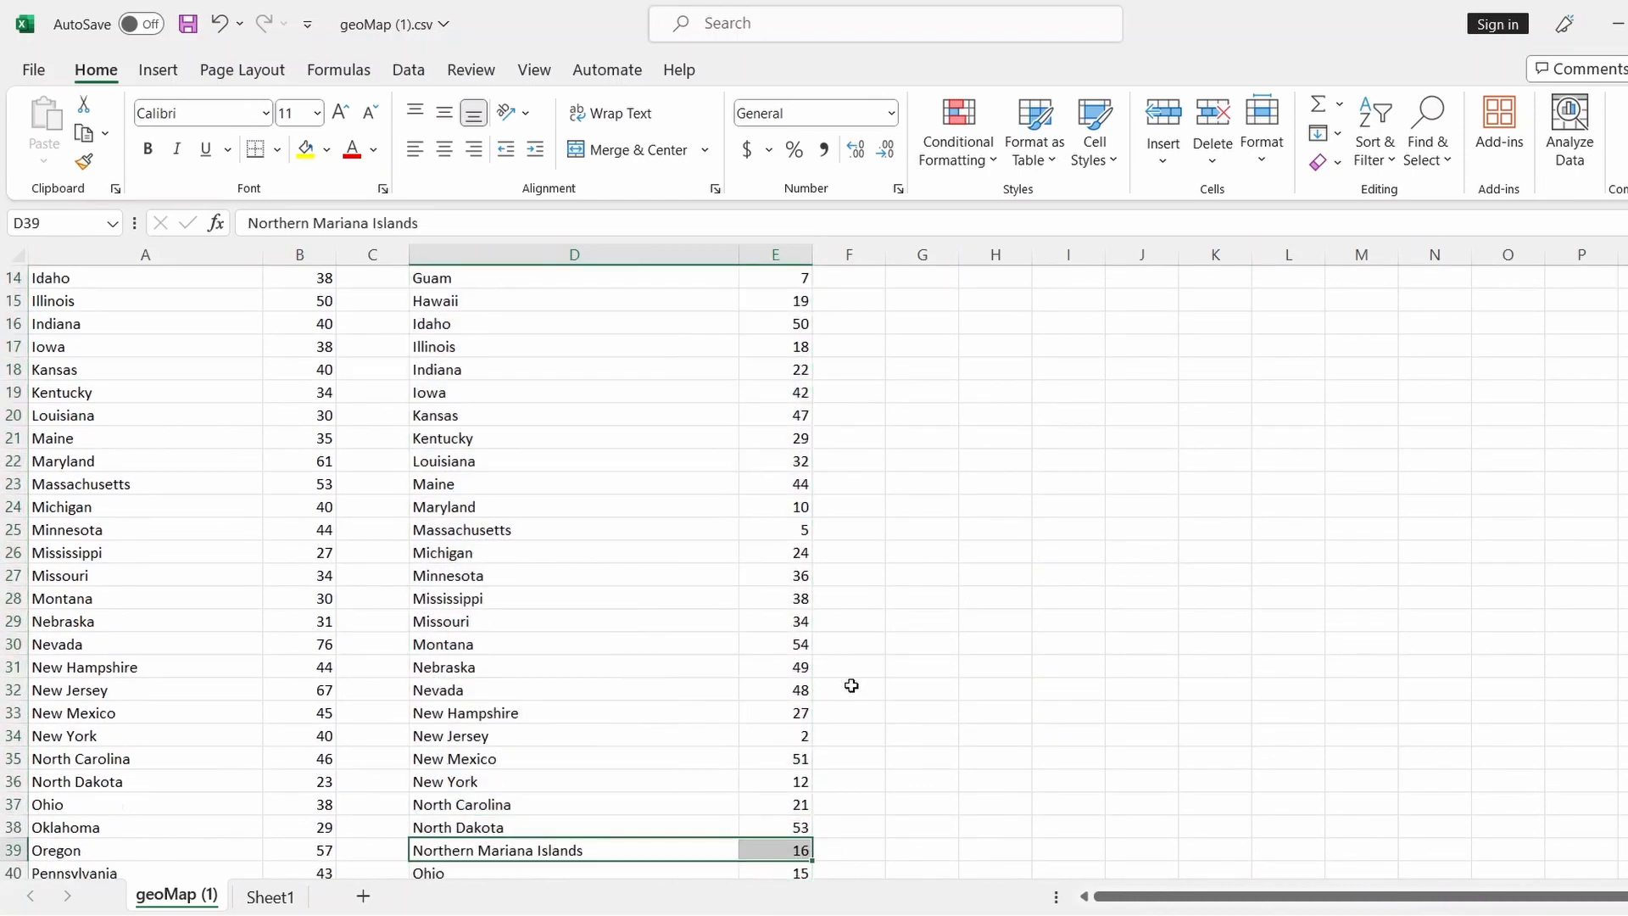
scroll(851, 683, "up", 3)
left_click(219, 24)
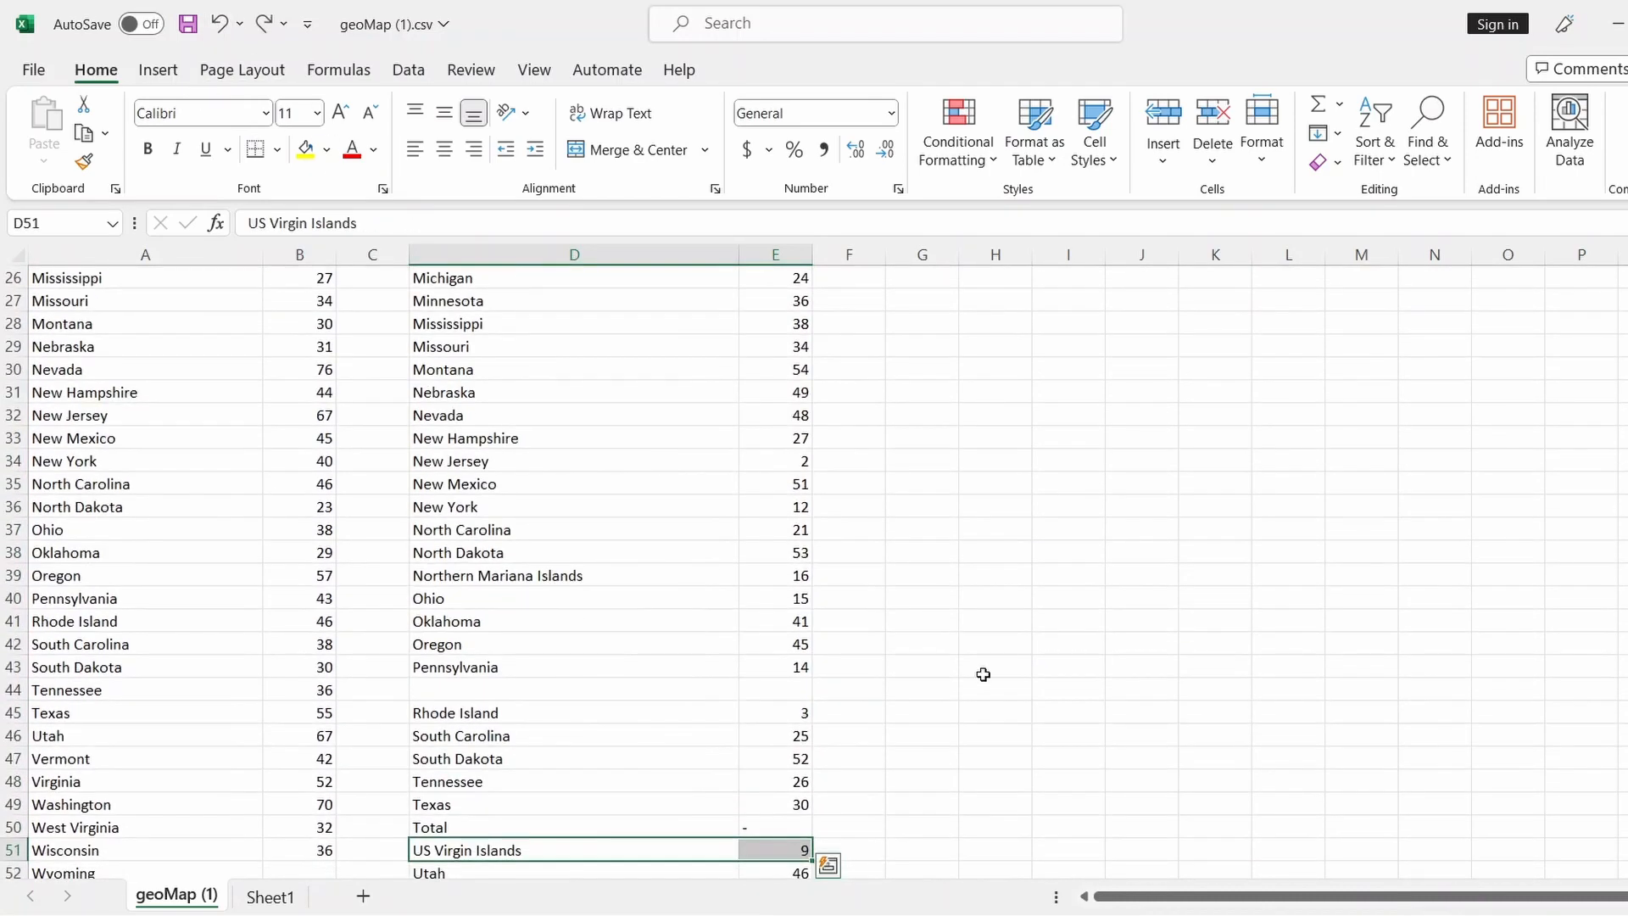
scroll(936, 656, "down", 4)
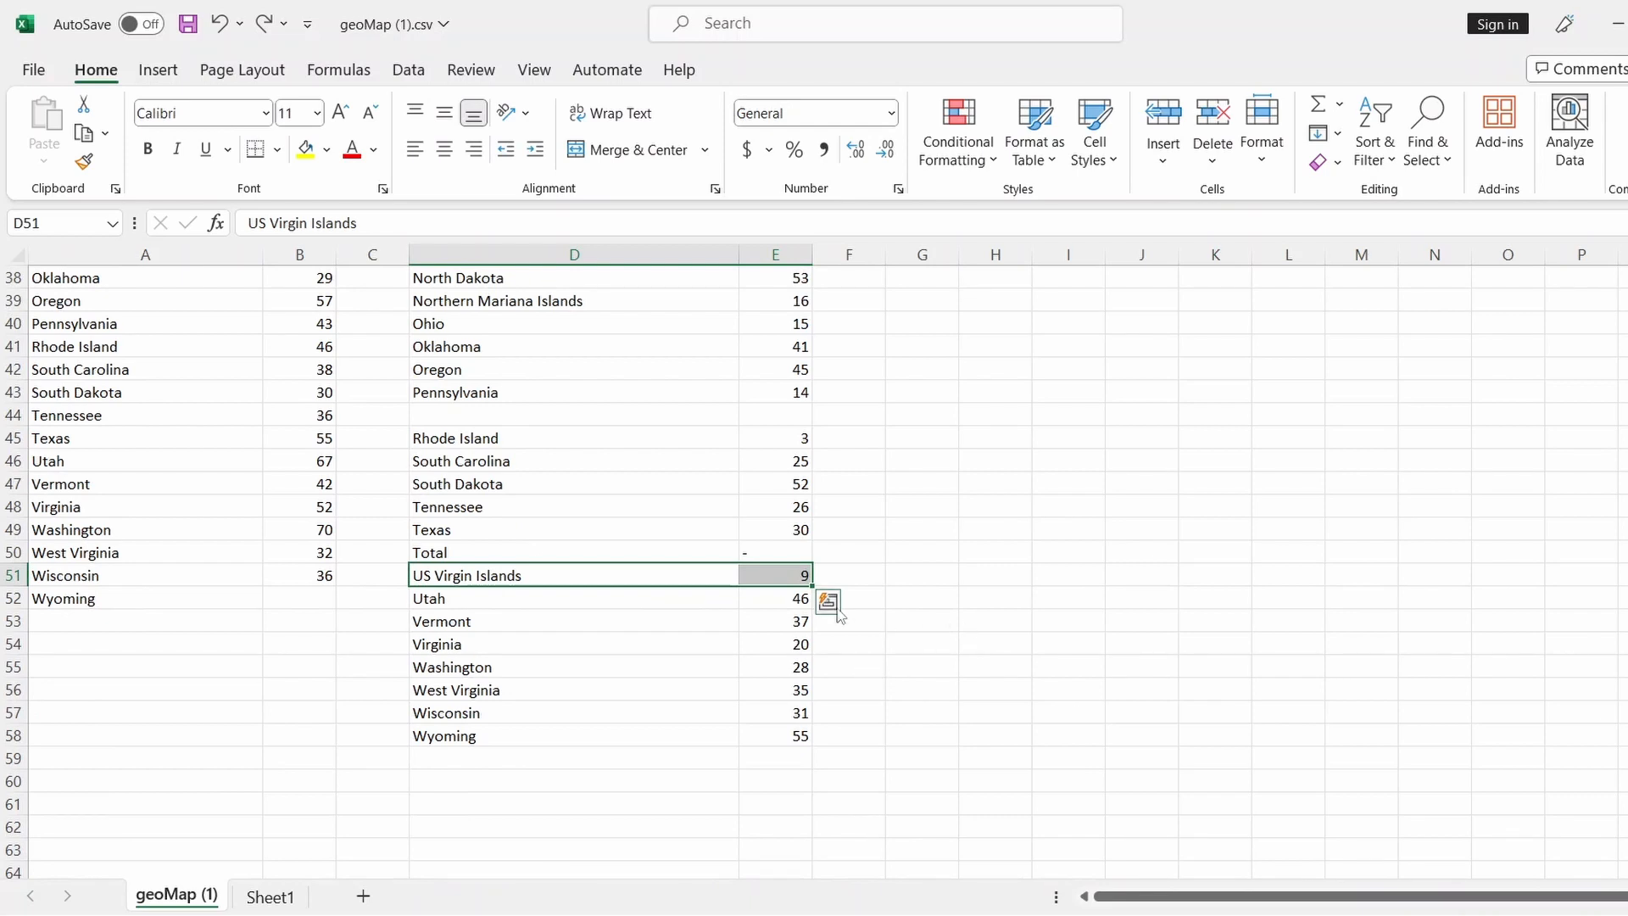
left_click(924, 575)
Clear the US Virgin Islands, Total and Northern Mariana Islands entries again
left_click(673, 575)
left_click_drag(715, 575, 764, 574)
key("Delete")
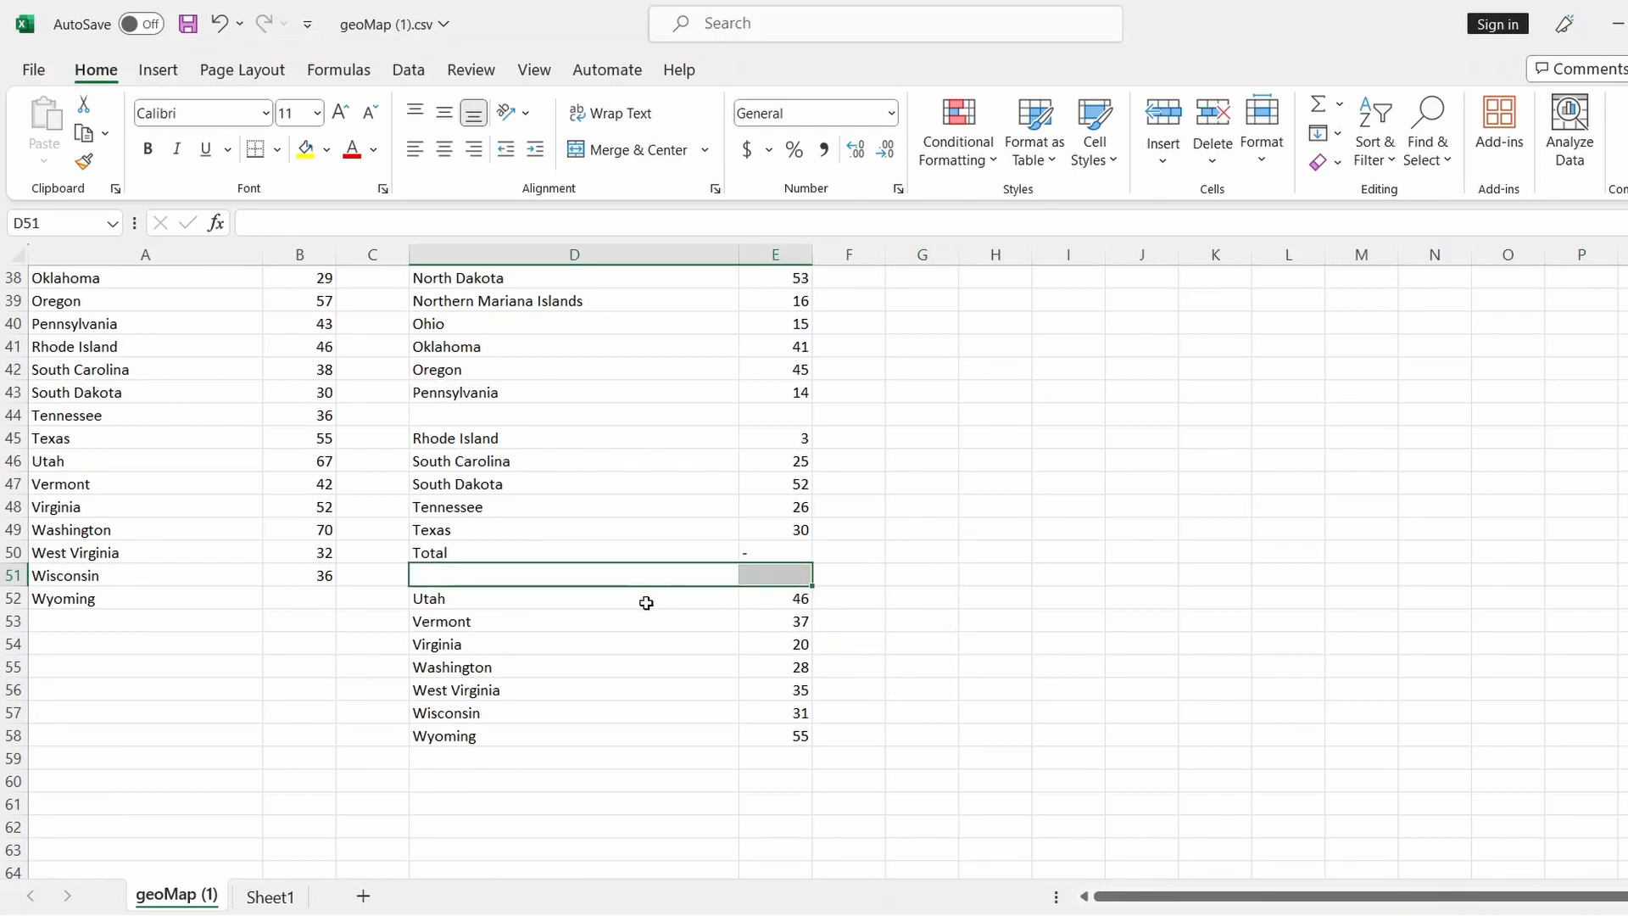
left_click(603, 547)
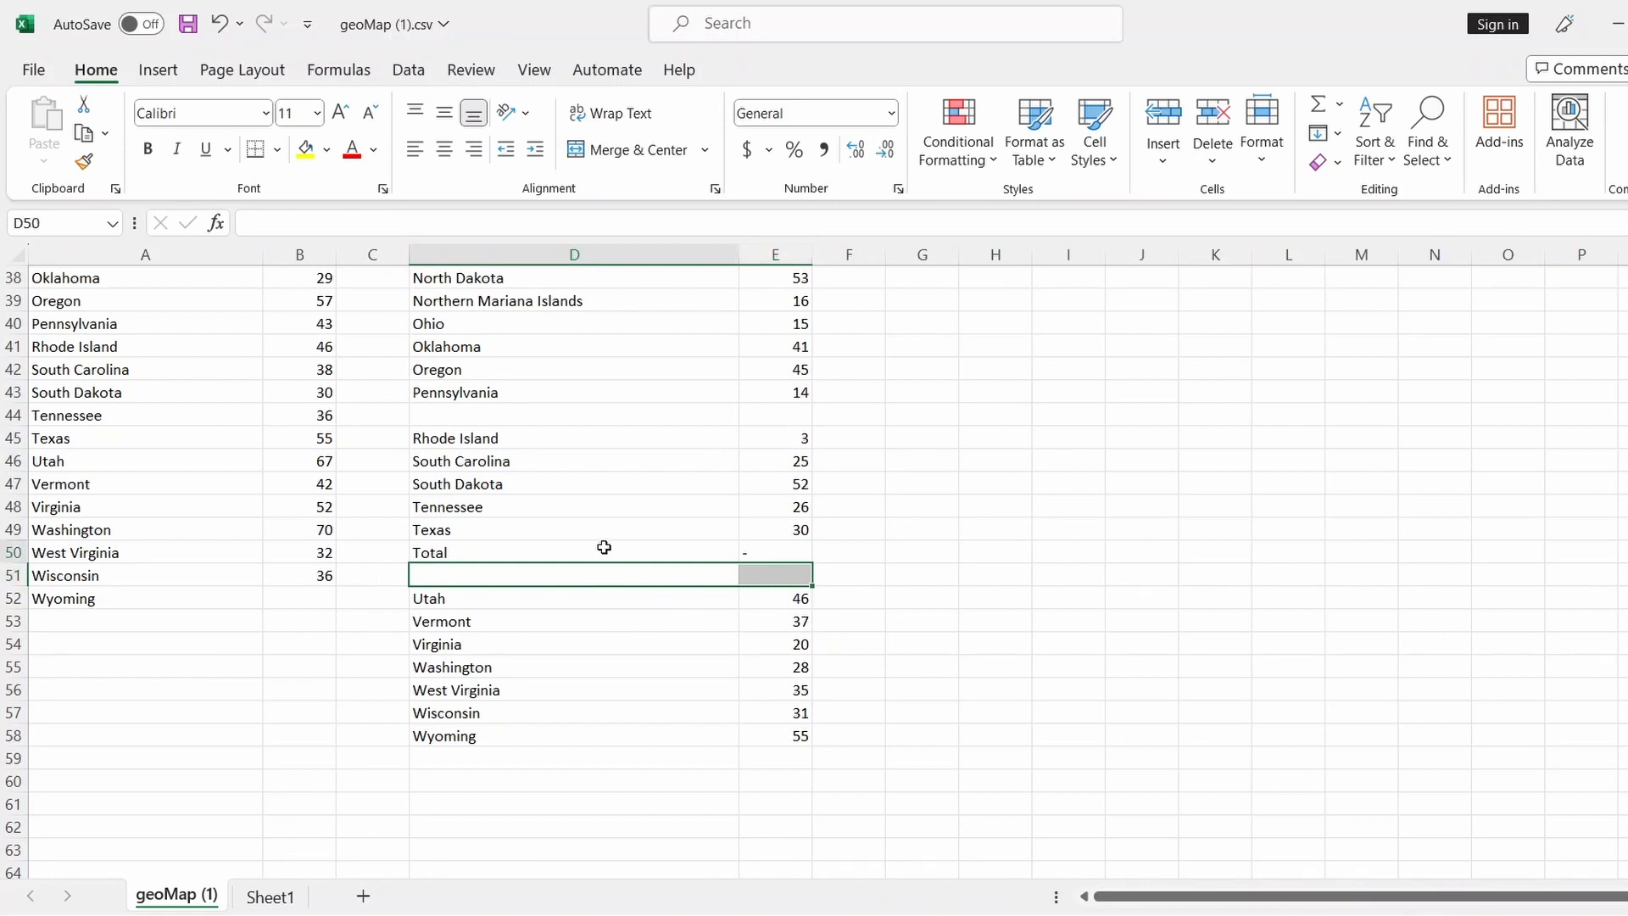
left_click_drag(701, 551, 760, 550)
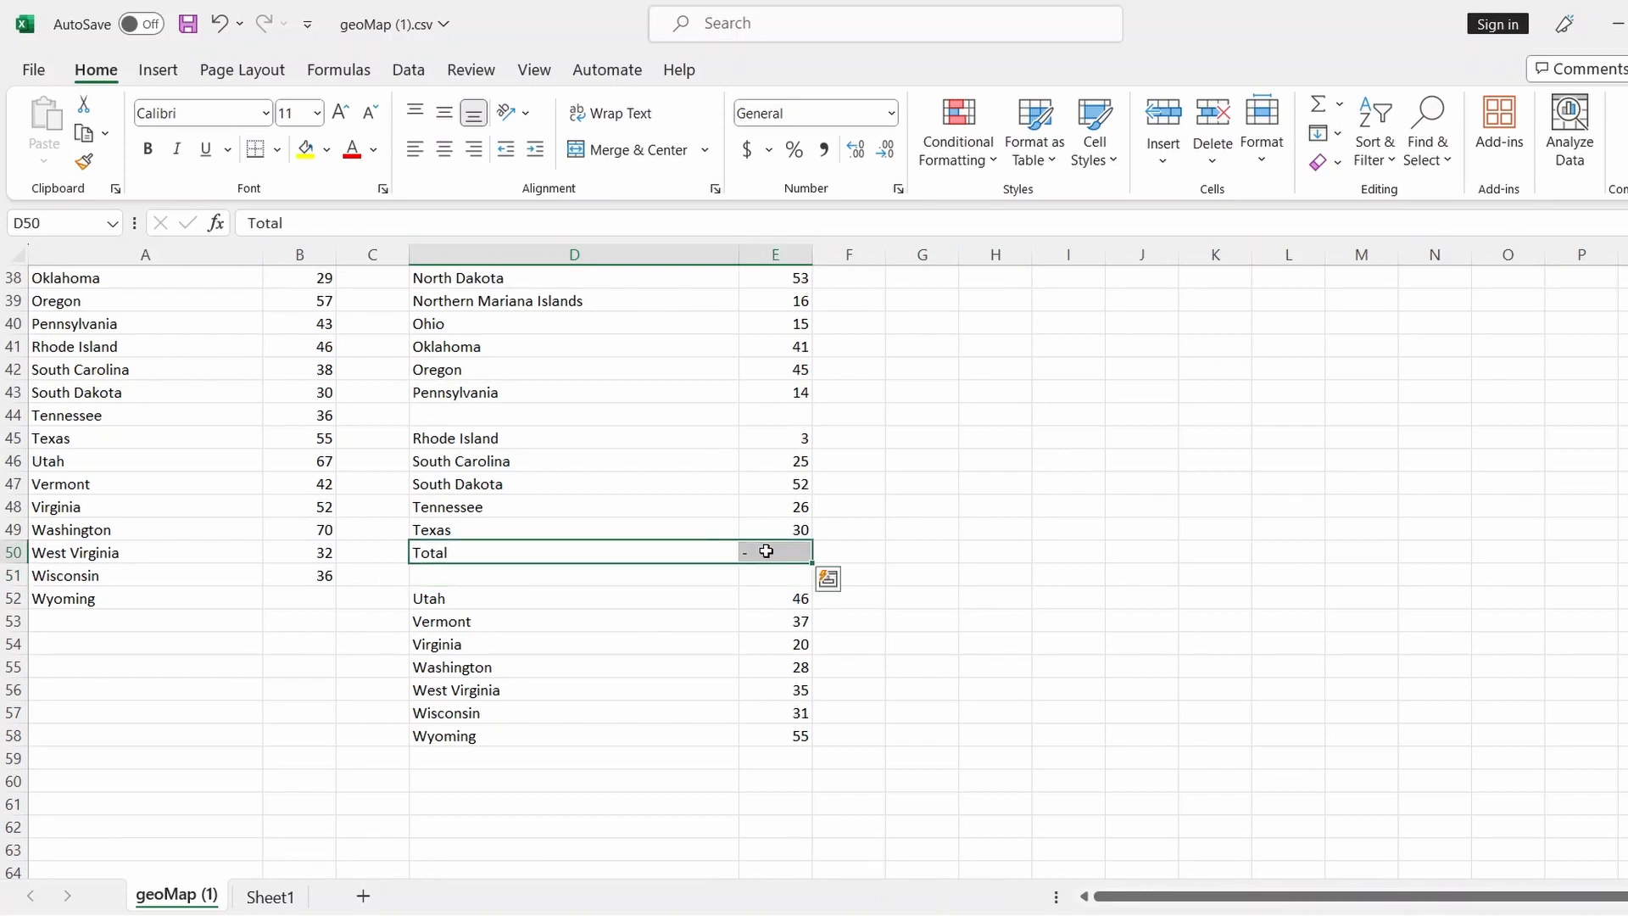
key("Delete")
scroll(681, 581, "up", 3)
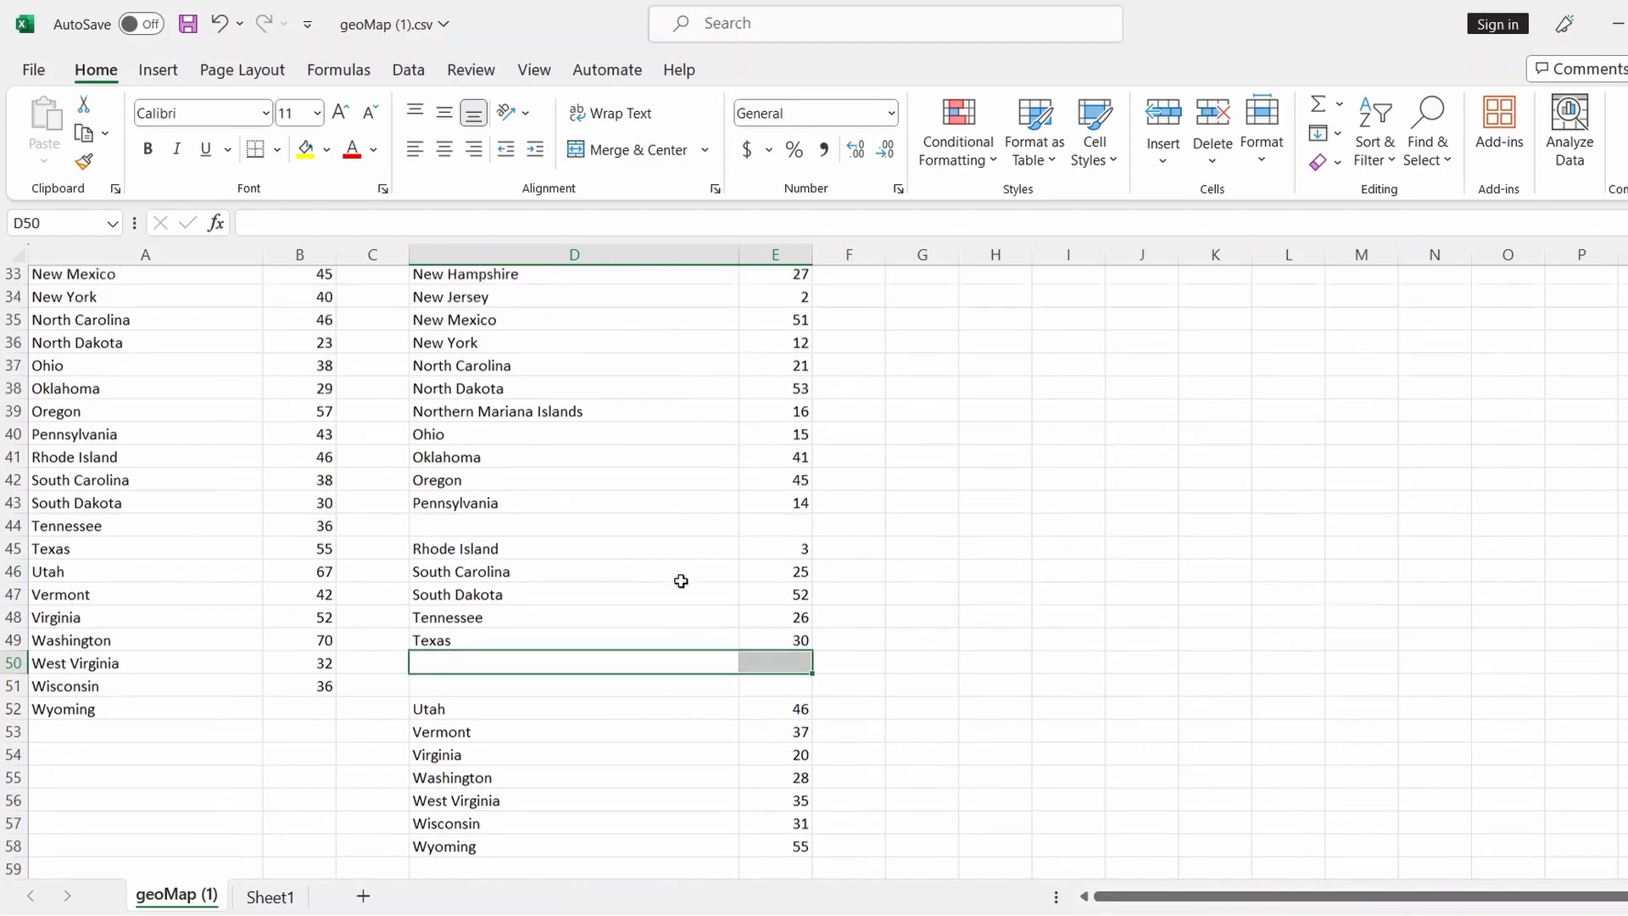
left_click(650, 508)
left_click_drag(649, 507, 746, 507)
key("Delete")
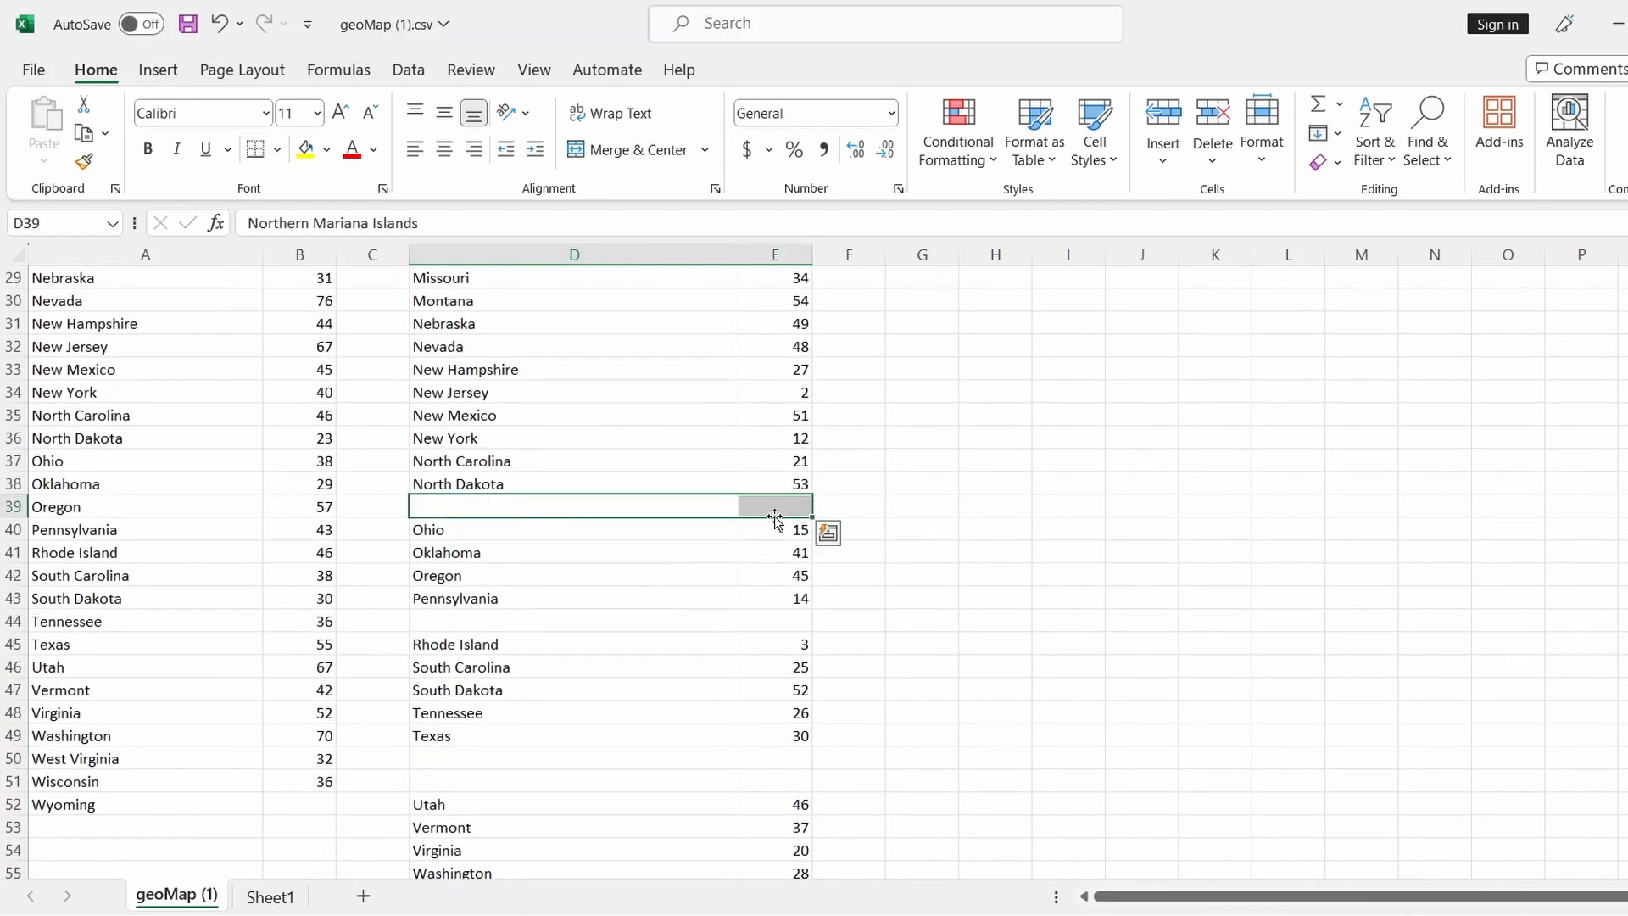
scroll(940, 543, "up", 3)
scroll(939, 543, "up", 6)
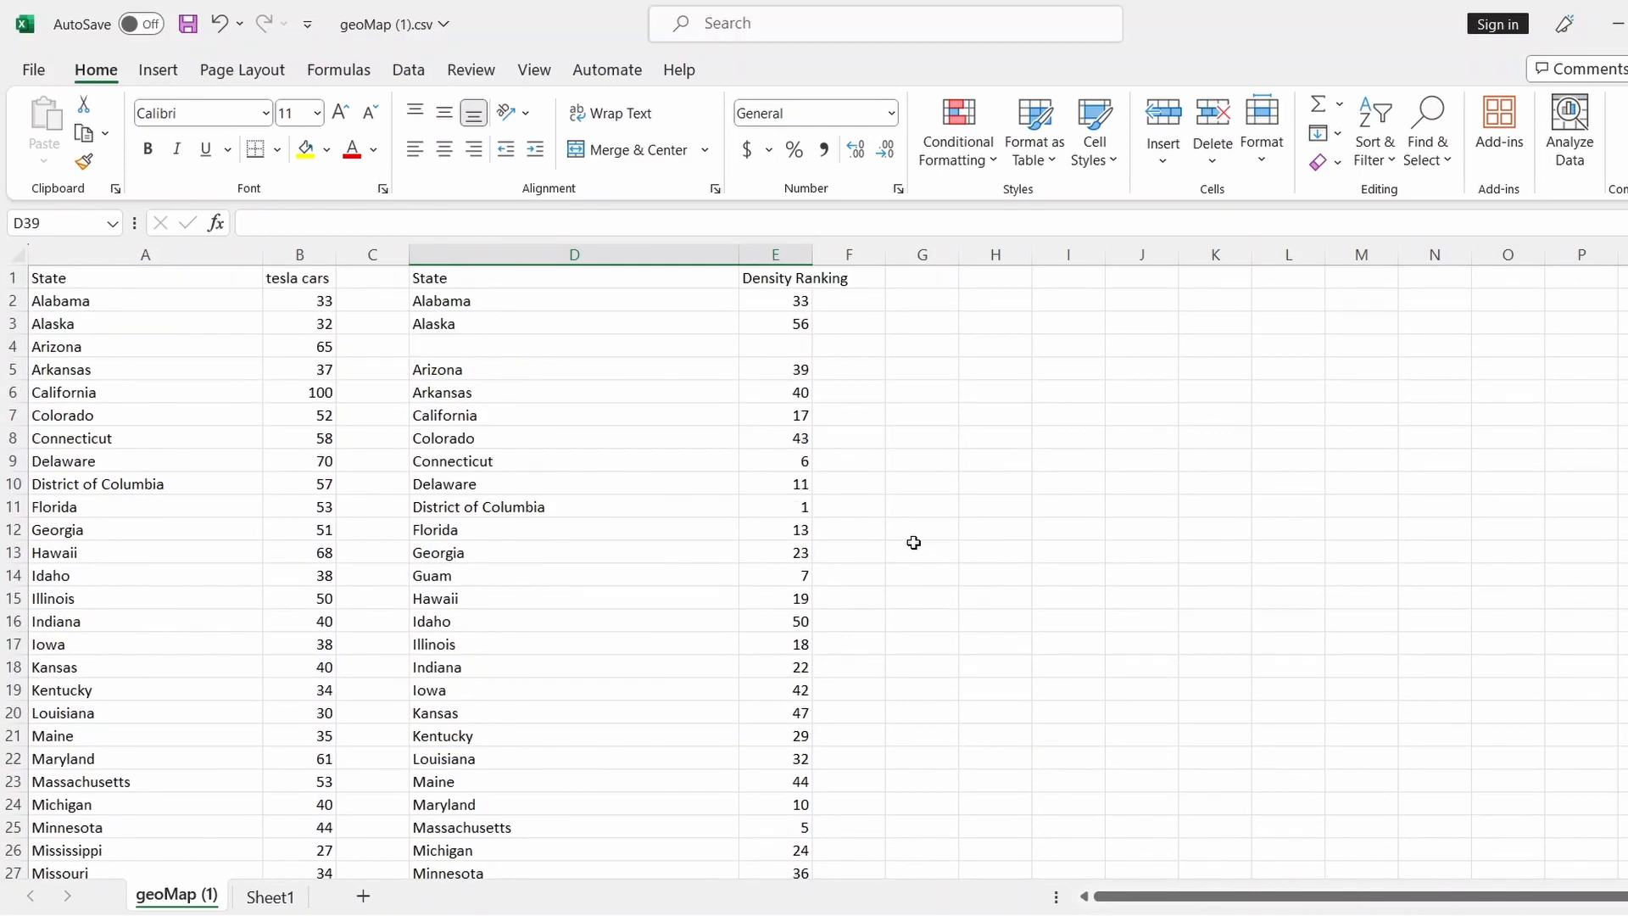
Copy the Arizona-to-North Dakota rankings block and paste it one row higher at D4
left_click(718, 383)
left_click_drag(718, 383, 797, 821)
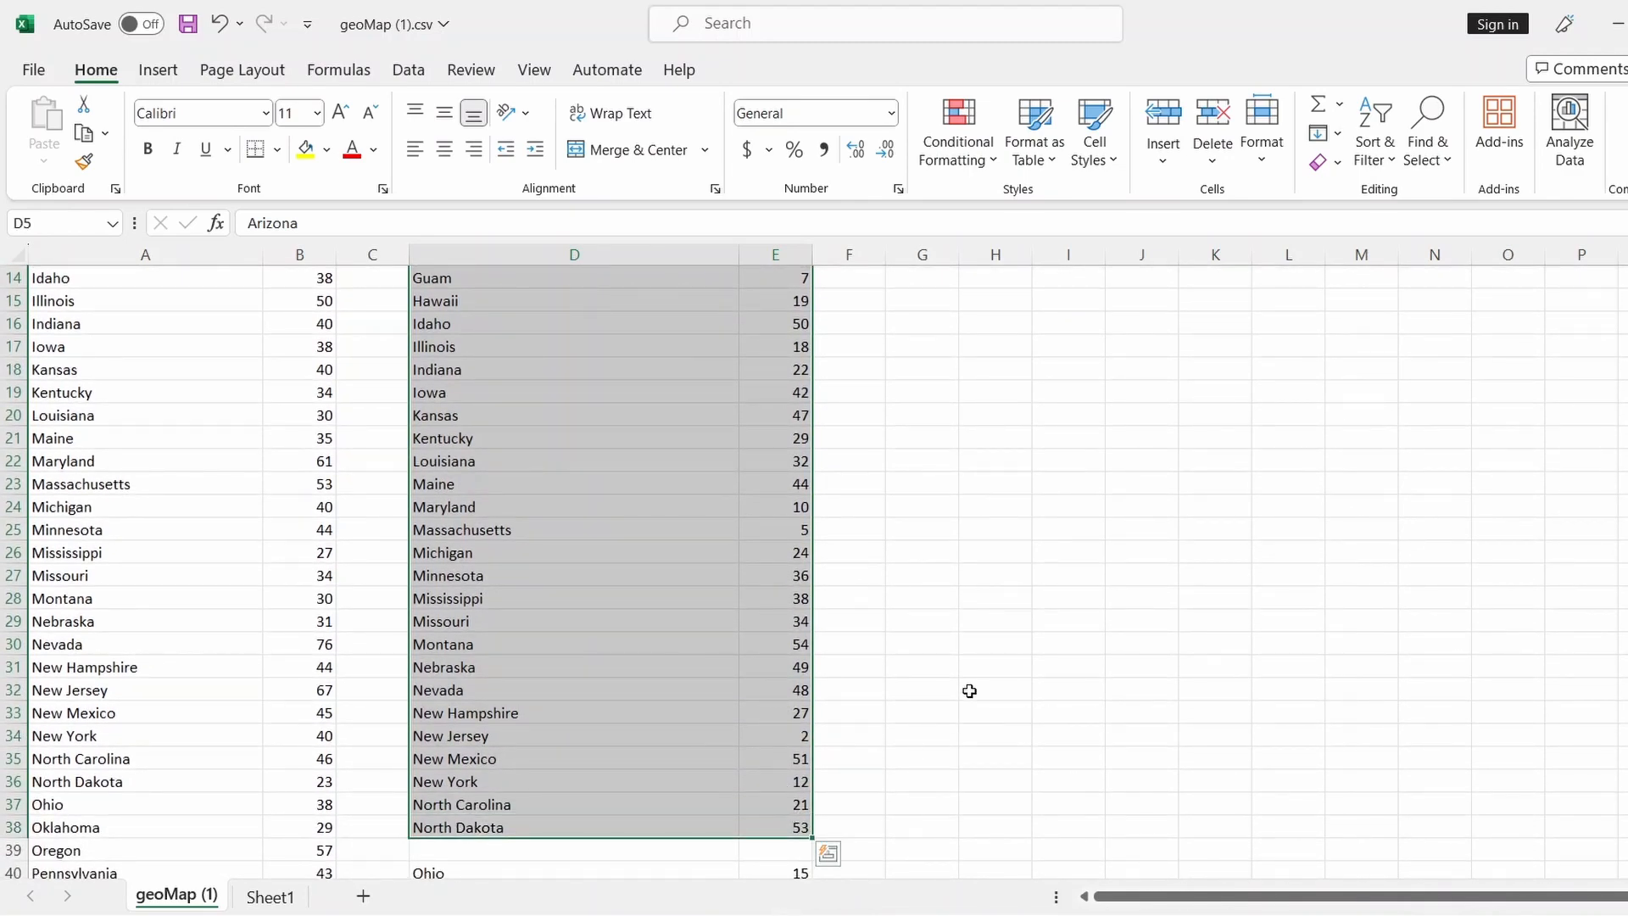
key("ctrl+c")
scroll(974, 661, "up", 5)
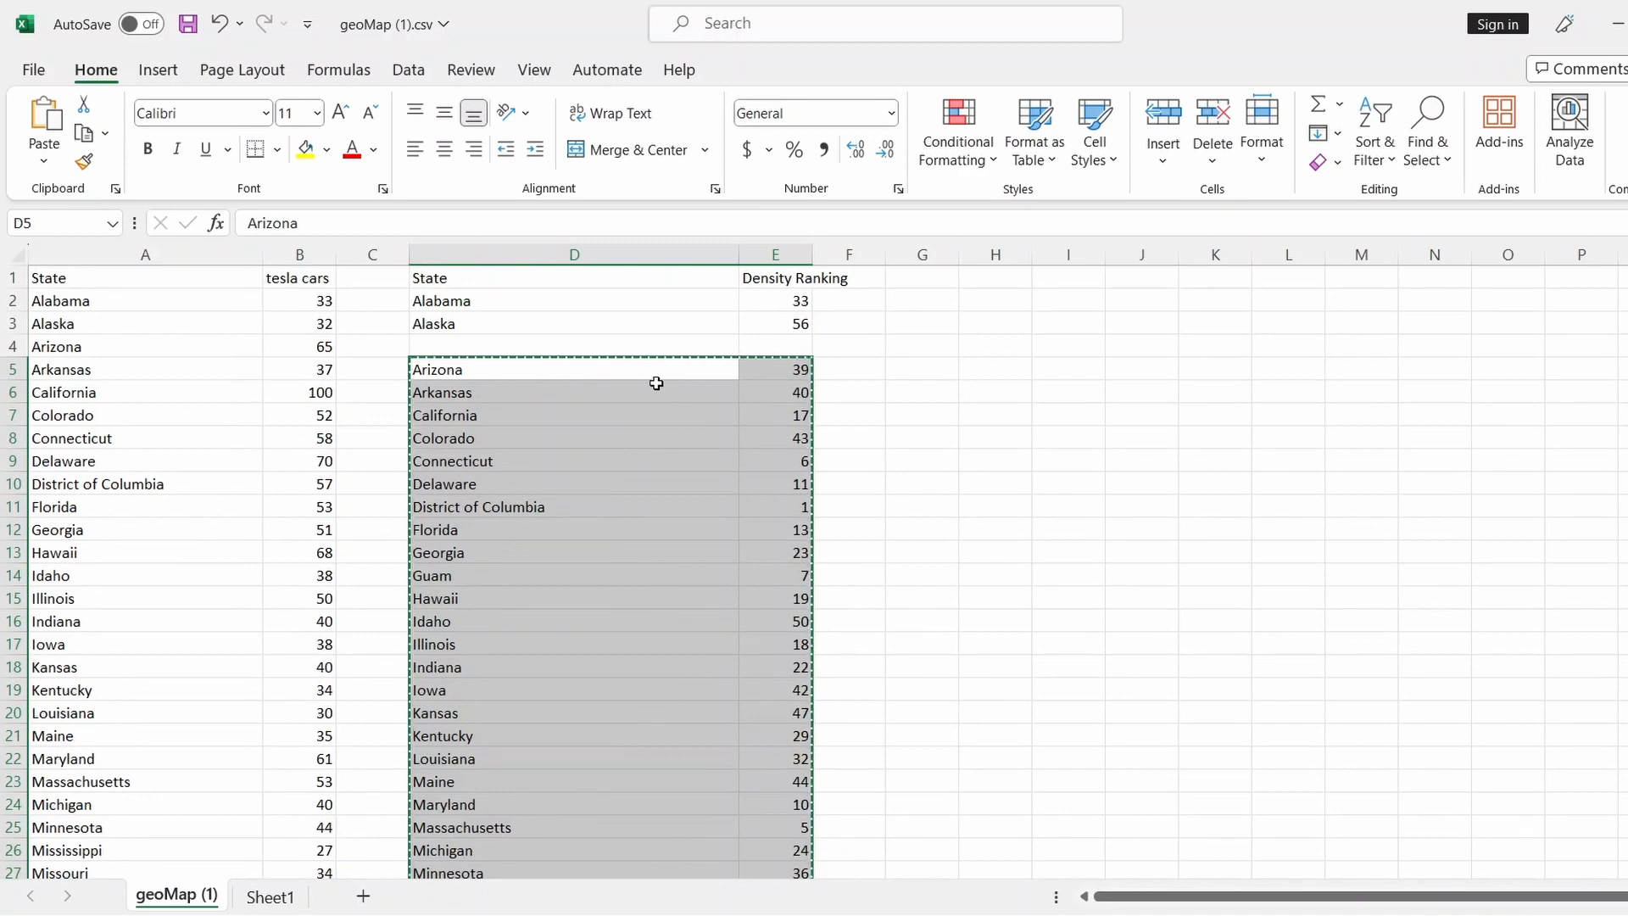
left_click(645, 342)
key("ctrl+v")
Move the Ohio-to-Texas rankings block up to start at D38
scroll(792, 763, "down", 10)
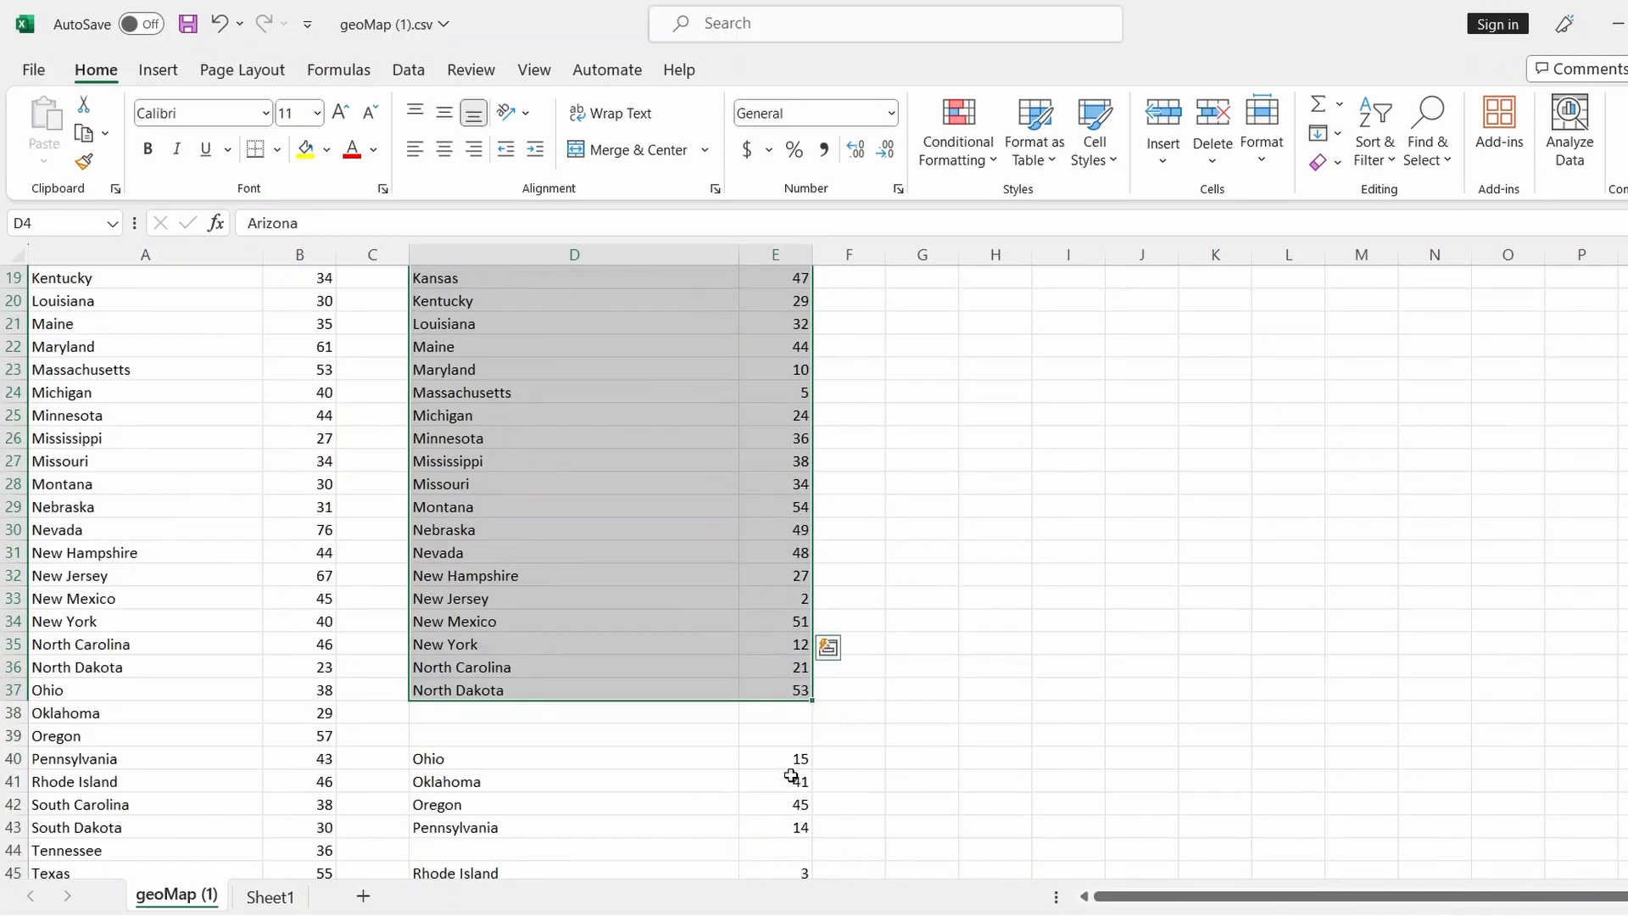
left_click_drag(554, 483, 760, 684)
key("ctrl+c")
left_click(571, 436)
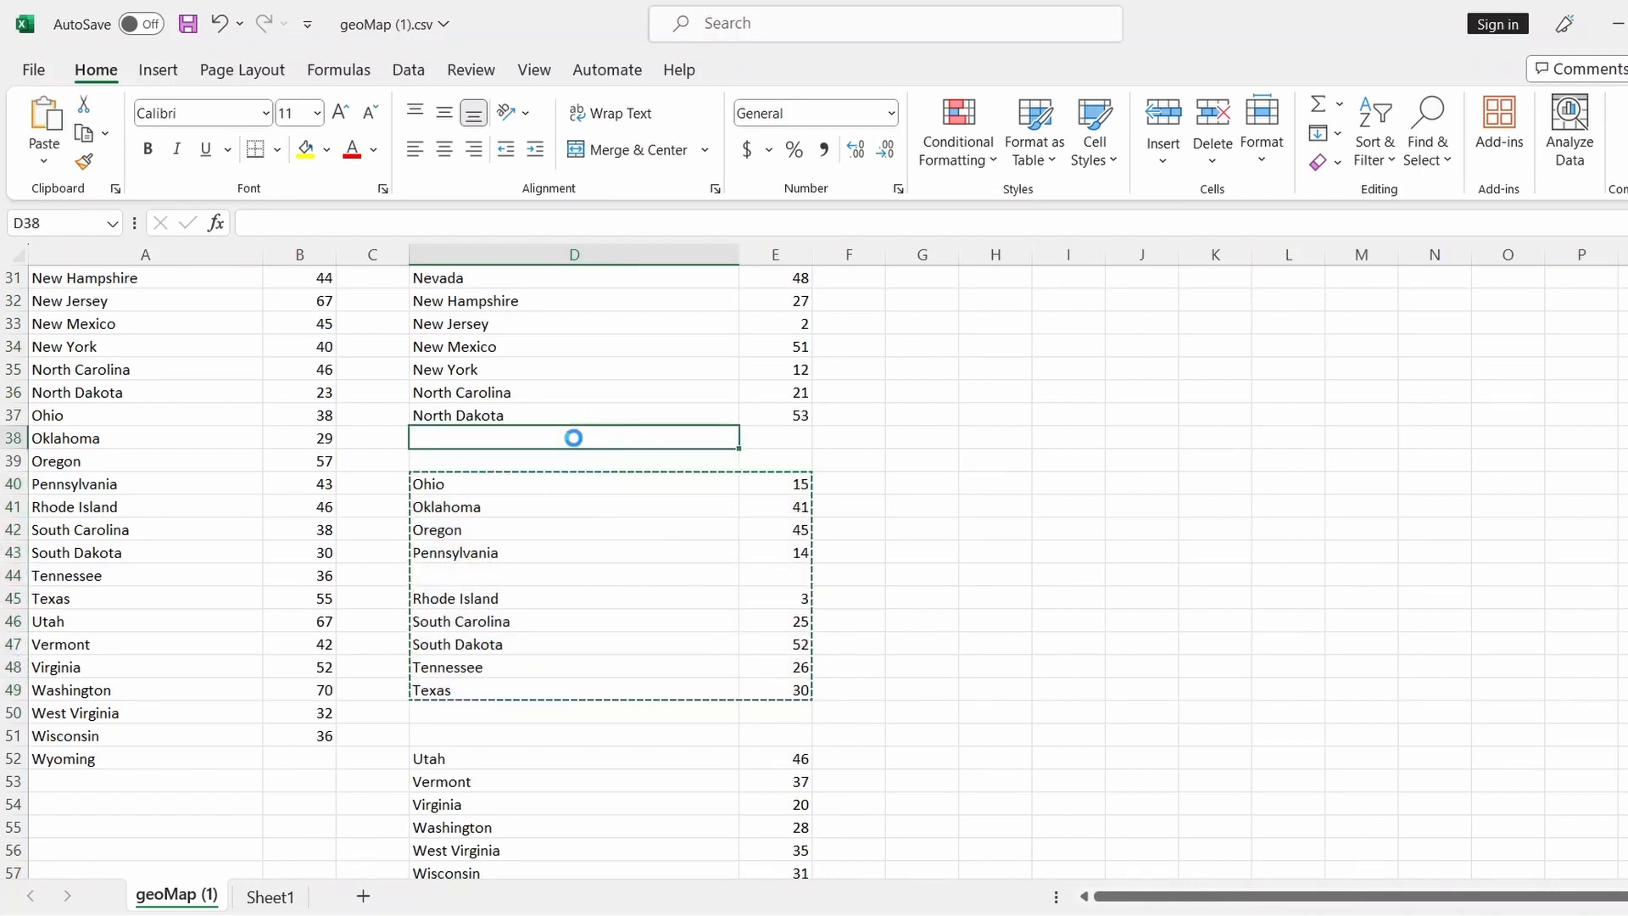
key("ctrl+v")
scroll(455, 726, "down", 2)
left_click_drag(568, 621, 797, 774)
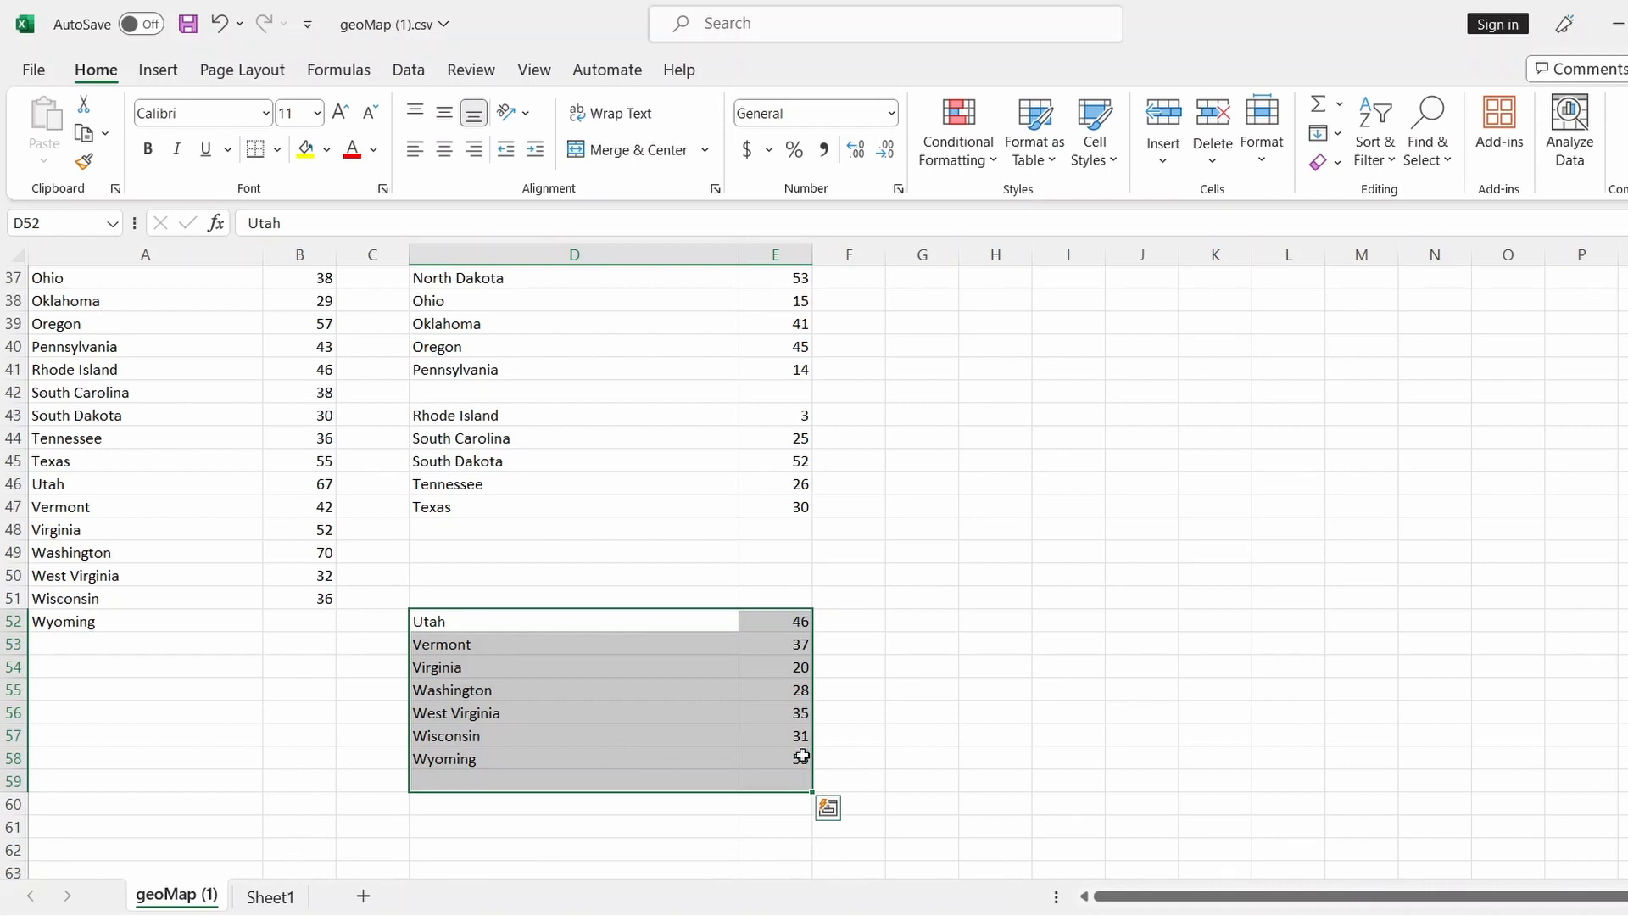
left_click(929, 576)
On Sheet1, delete the Northern Mariana Islands and US Virgin Islands rows
left_click(271, 896)
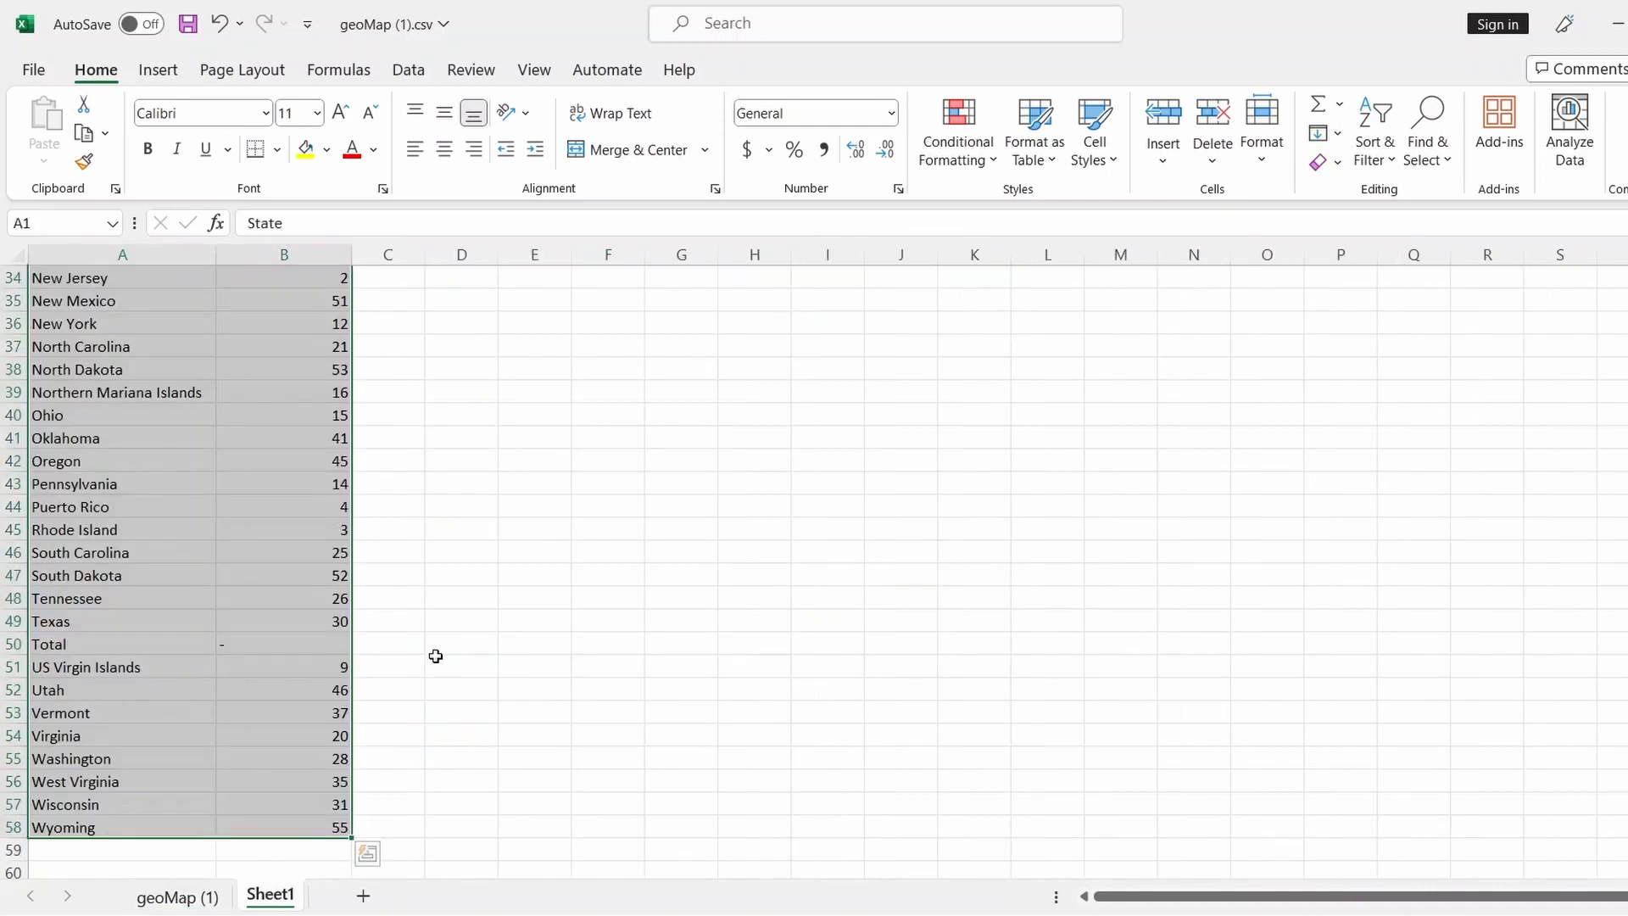
left_click(593, 460)
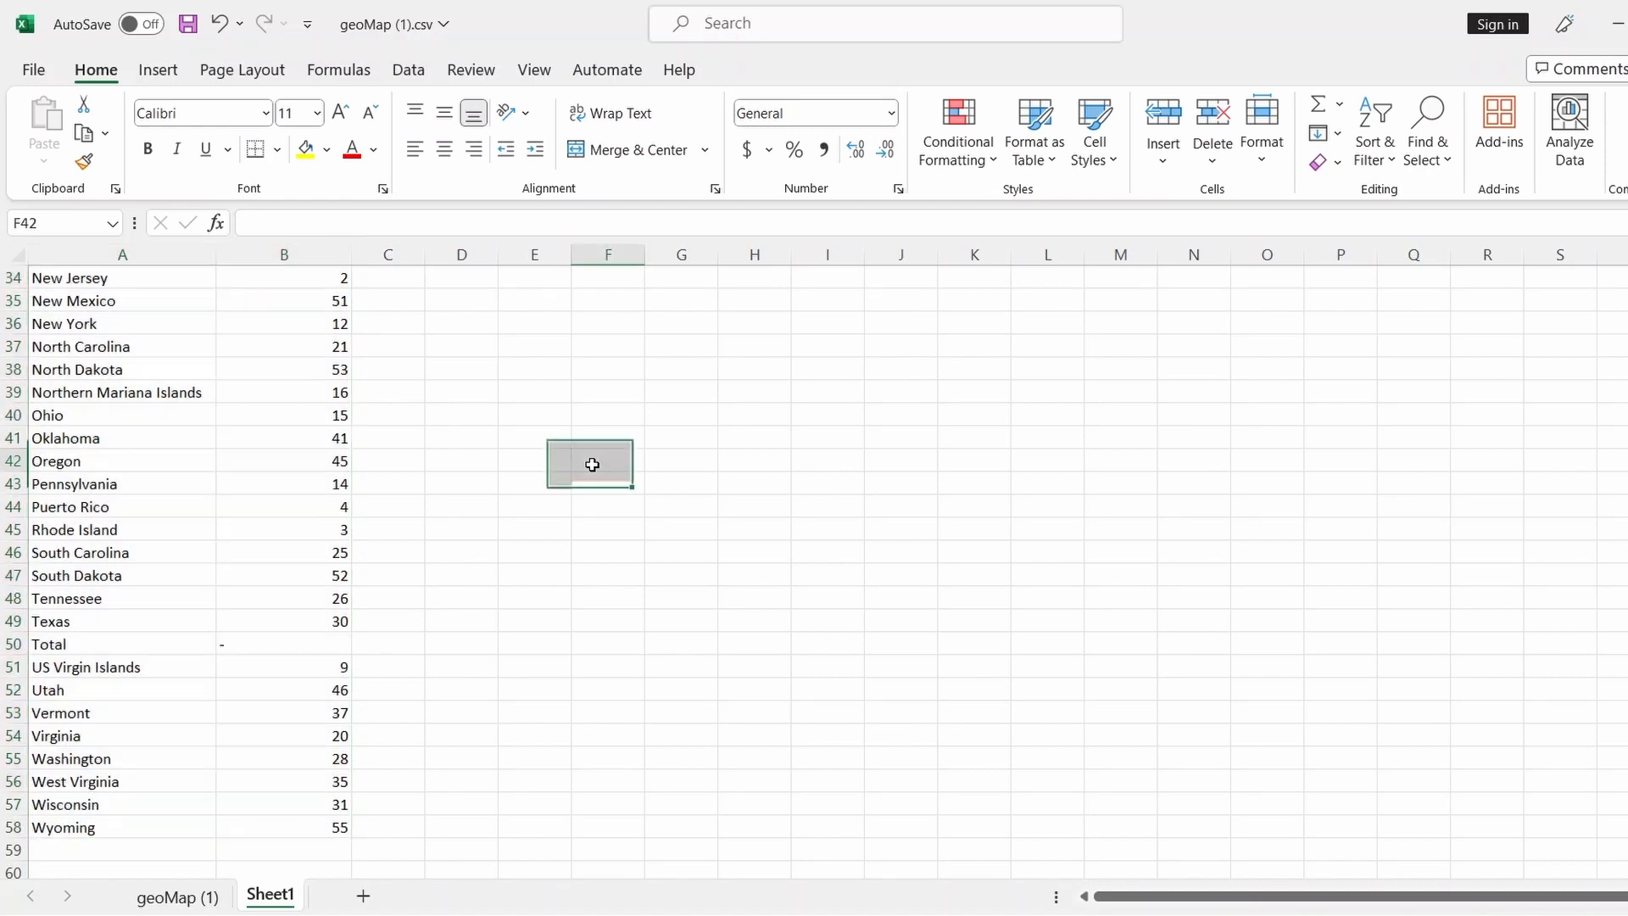
left_click(12, 392)
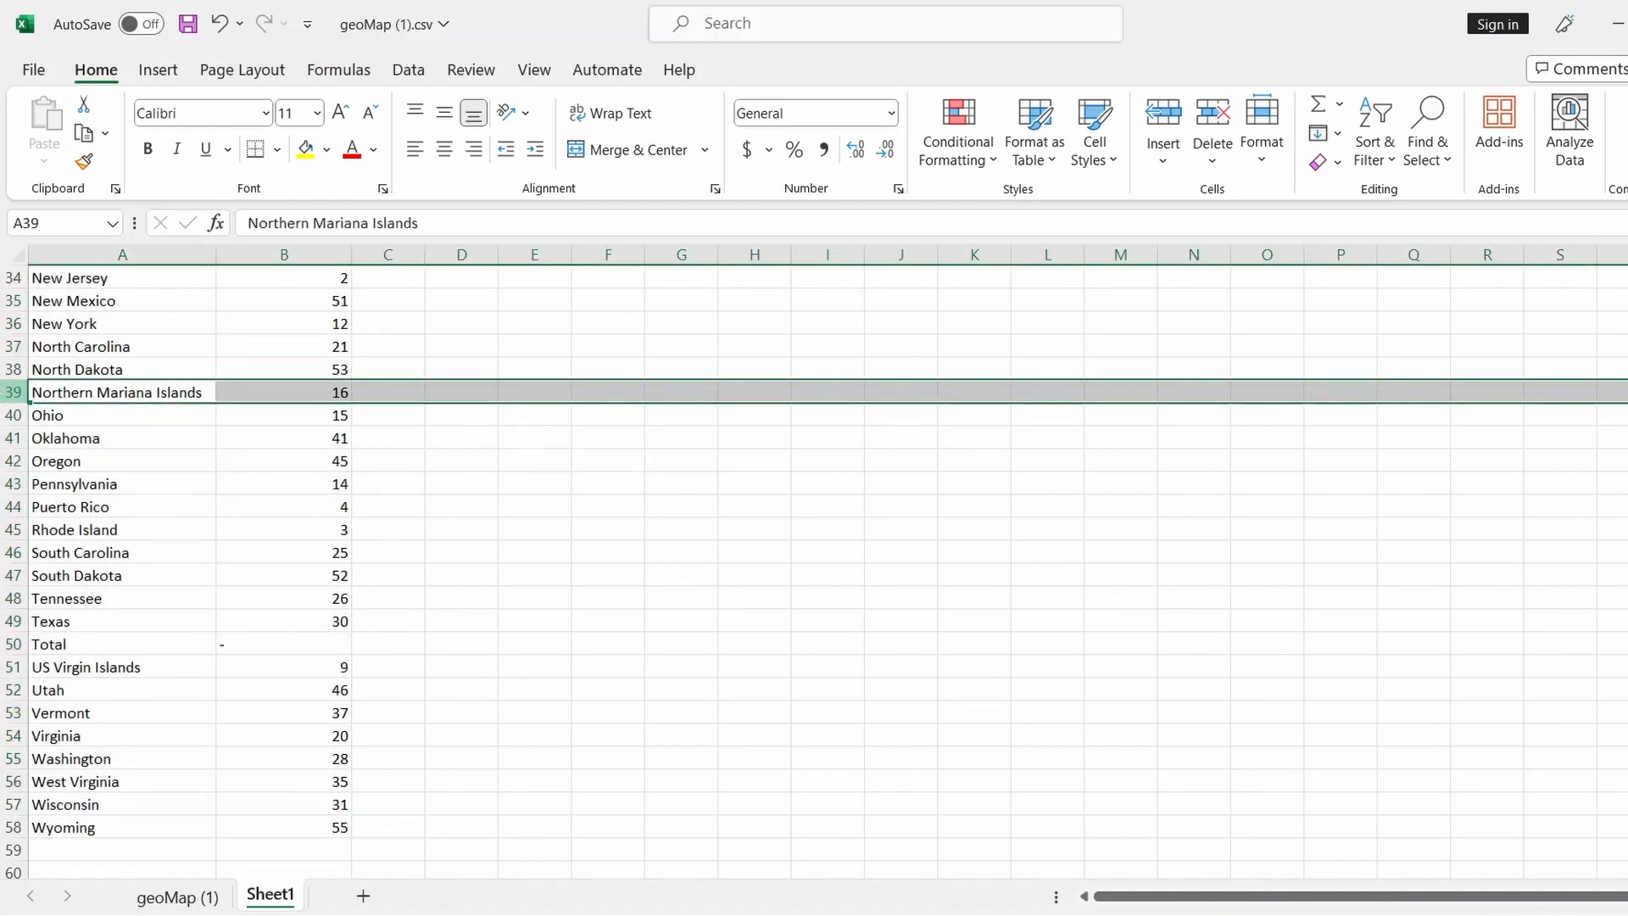
right_click(7, 394)
left_click(63, 654)
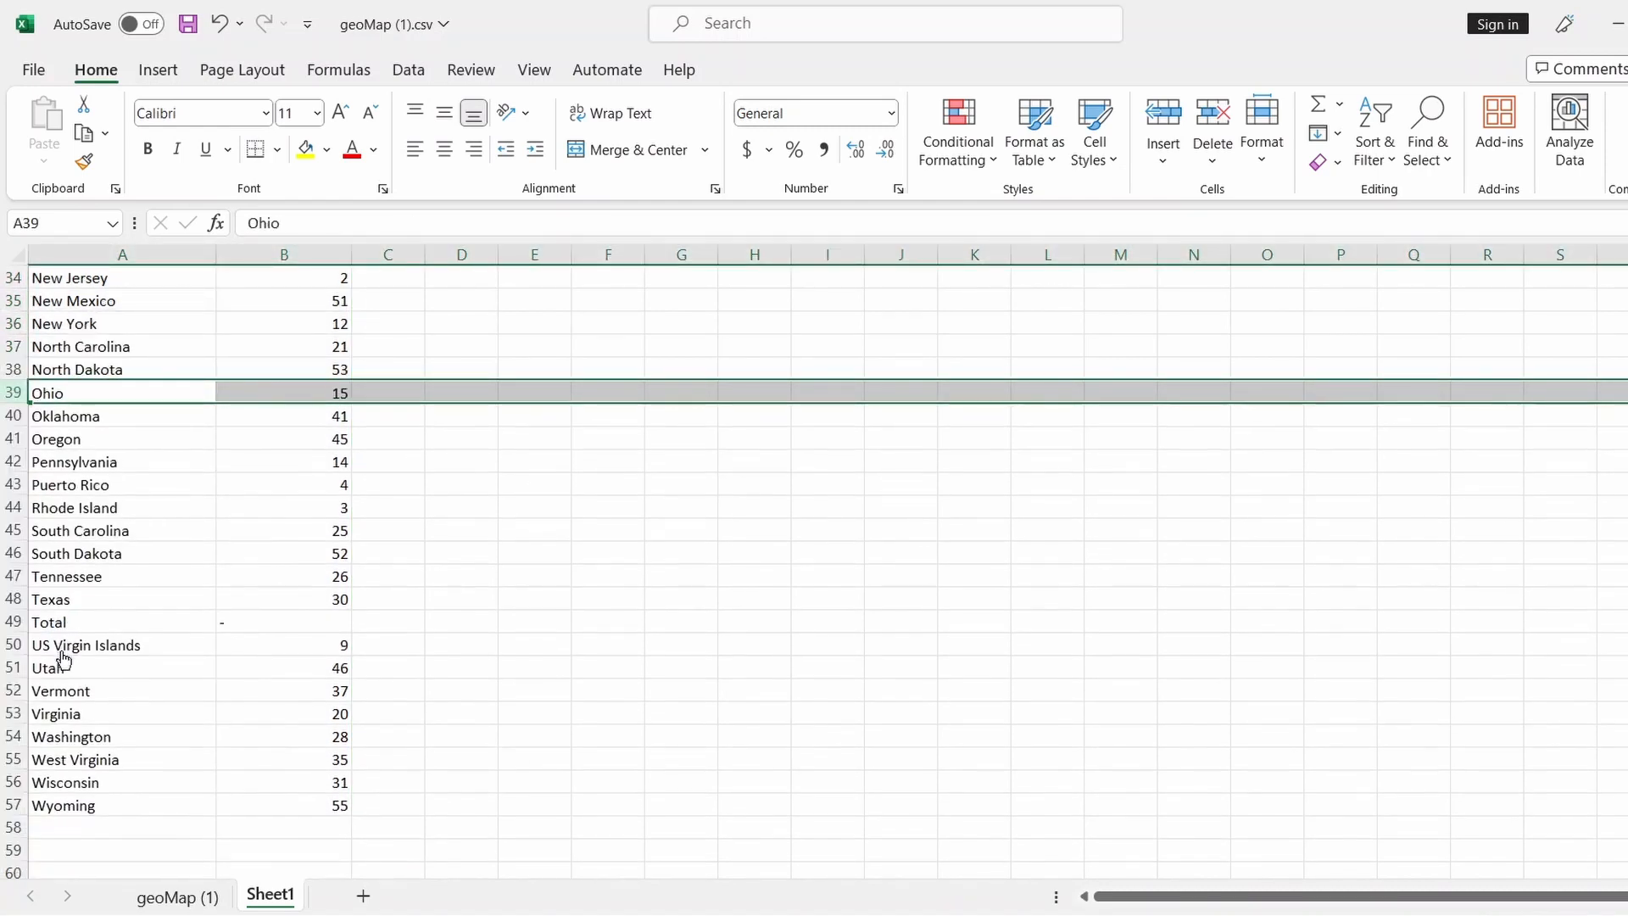
scroll(13, 667, "down", 2)
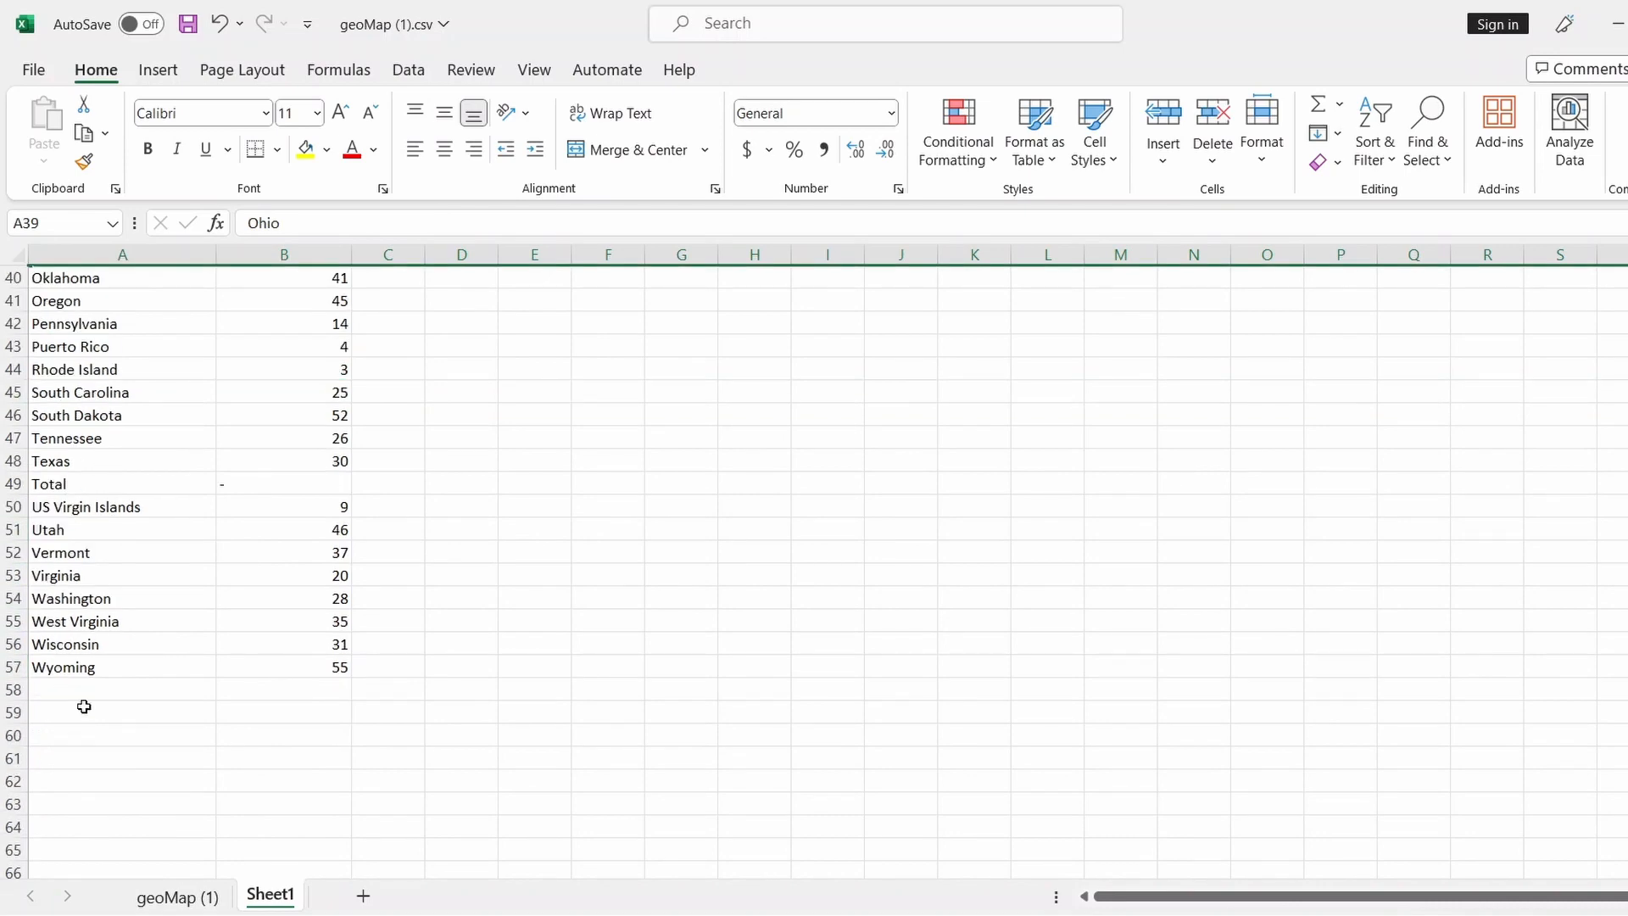
scroll(81, 703, "up", 13)
scroll(85, 701, "down", 11)
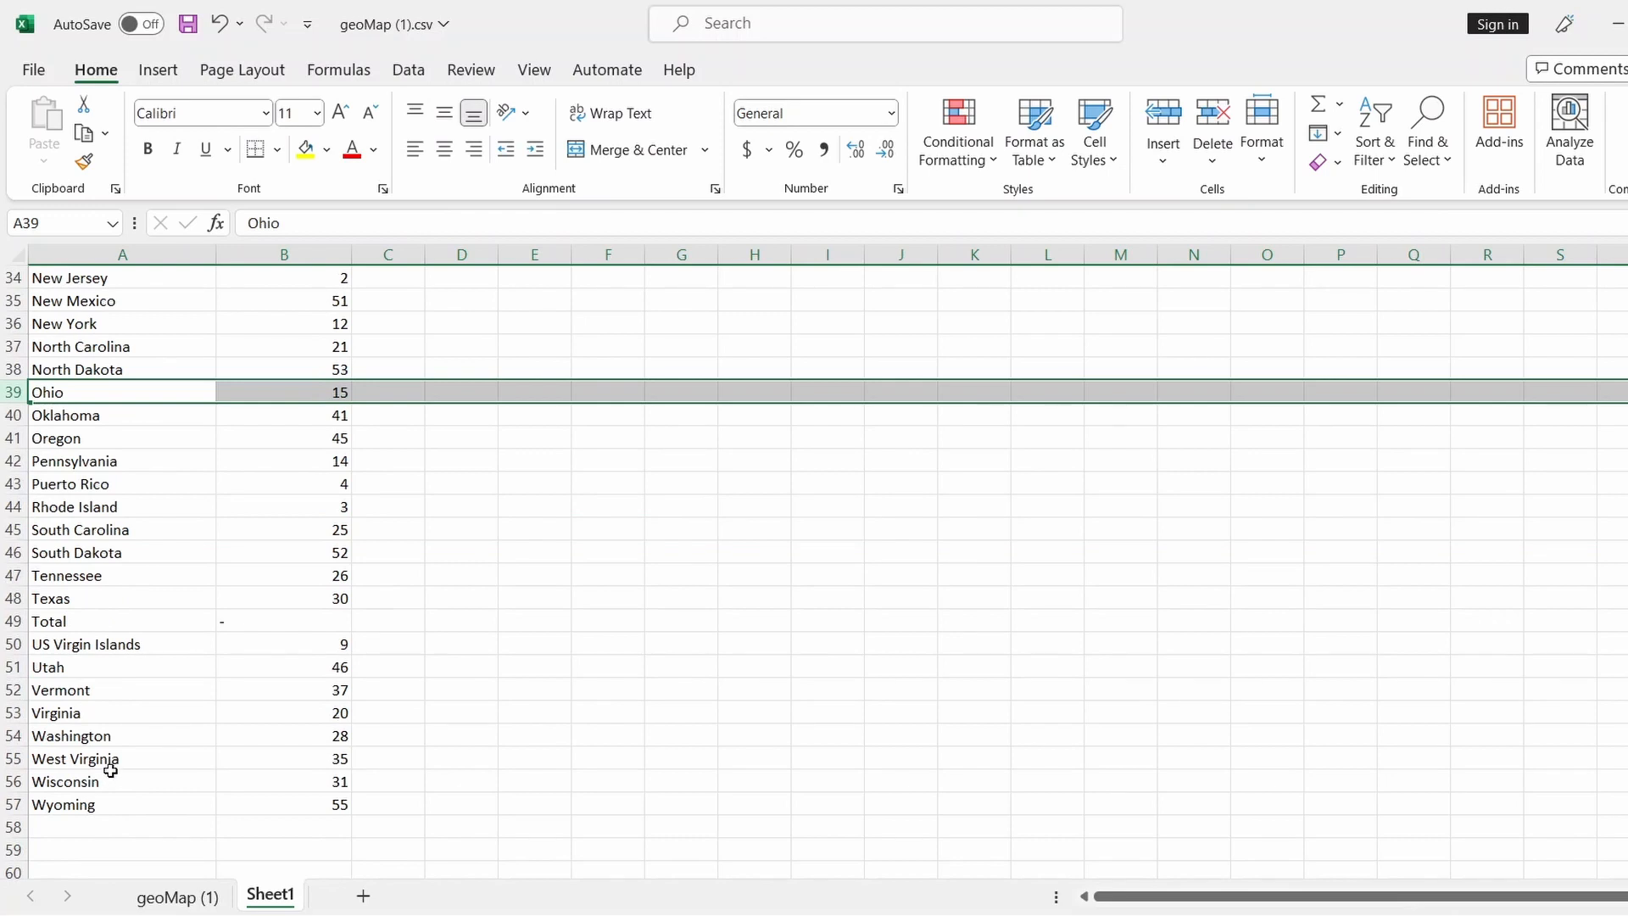
right_click(14, 644)
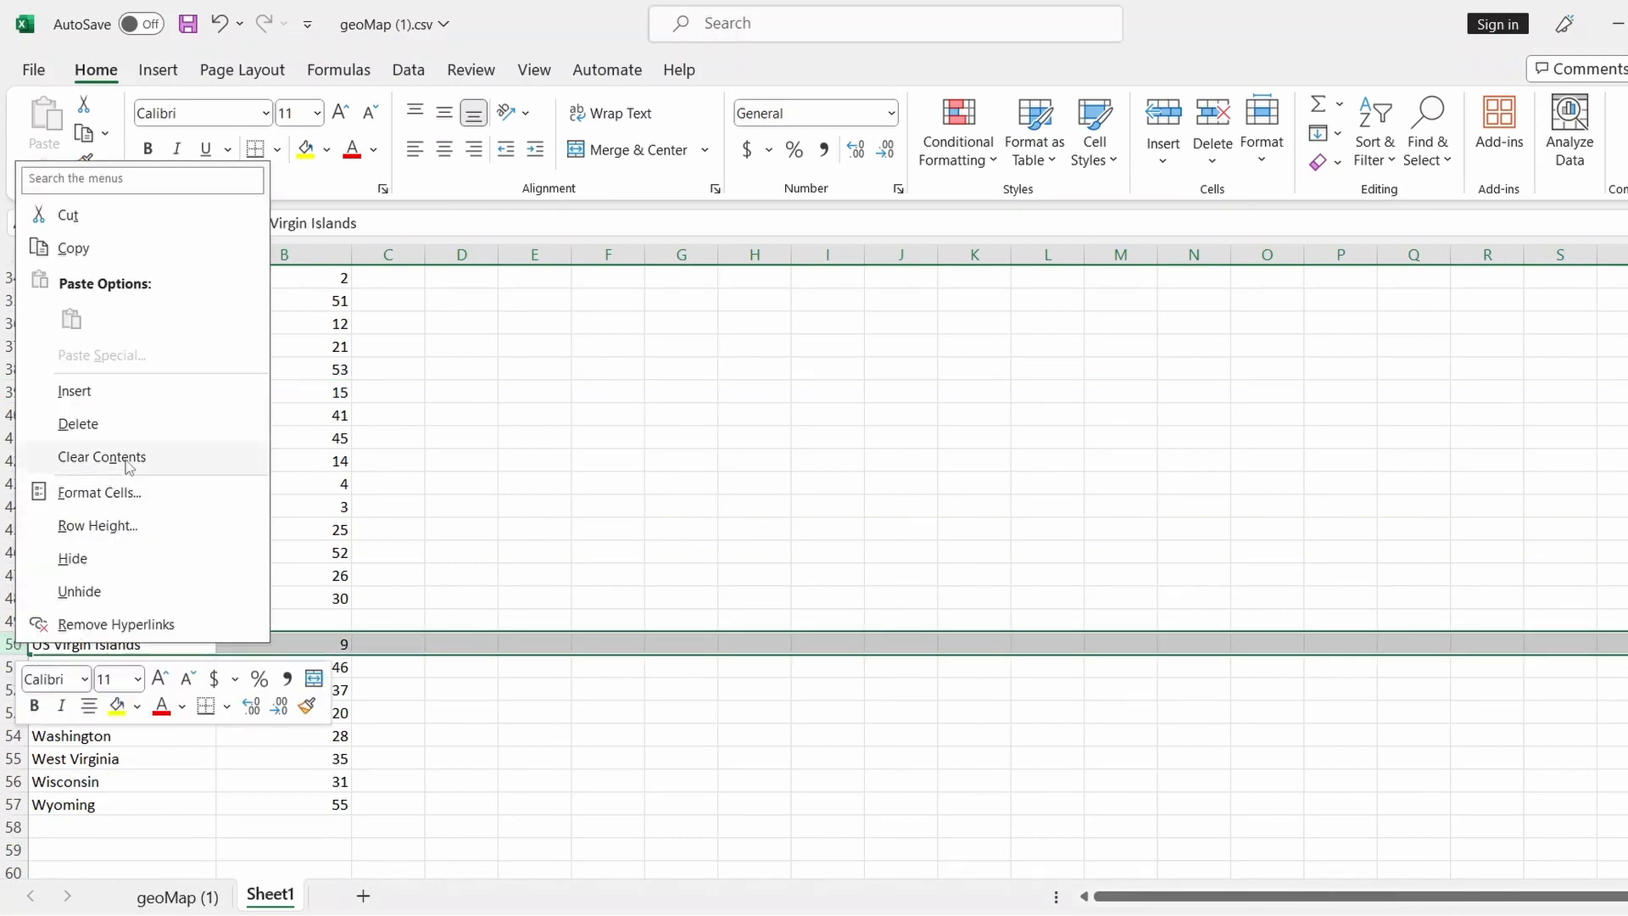
left_click(78, 423)
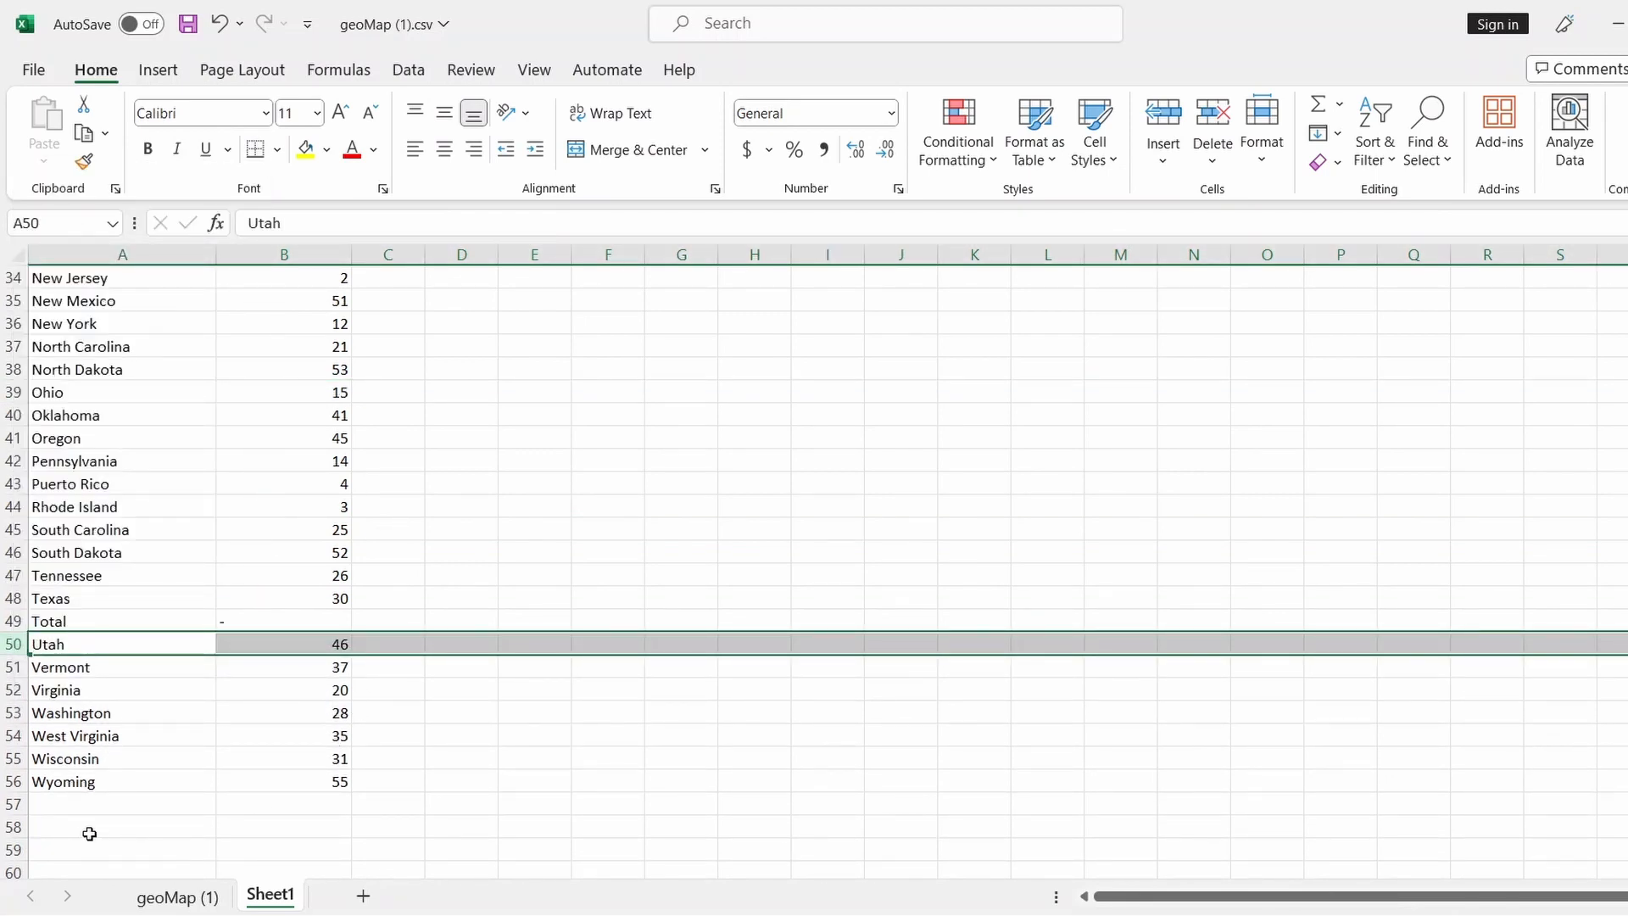
Delete the American Samoa and Puerto Rico rows
scroll(229, 742, "up", 11)
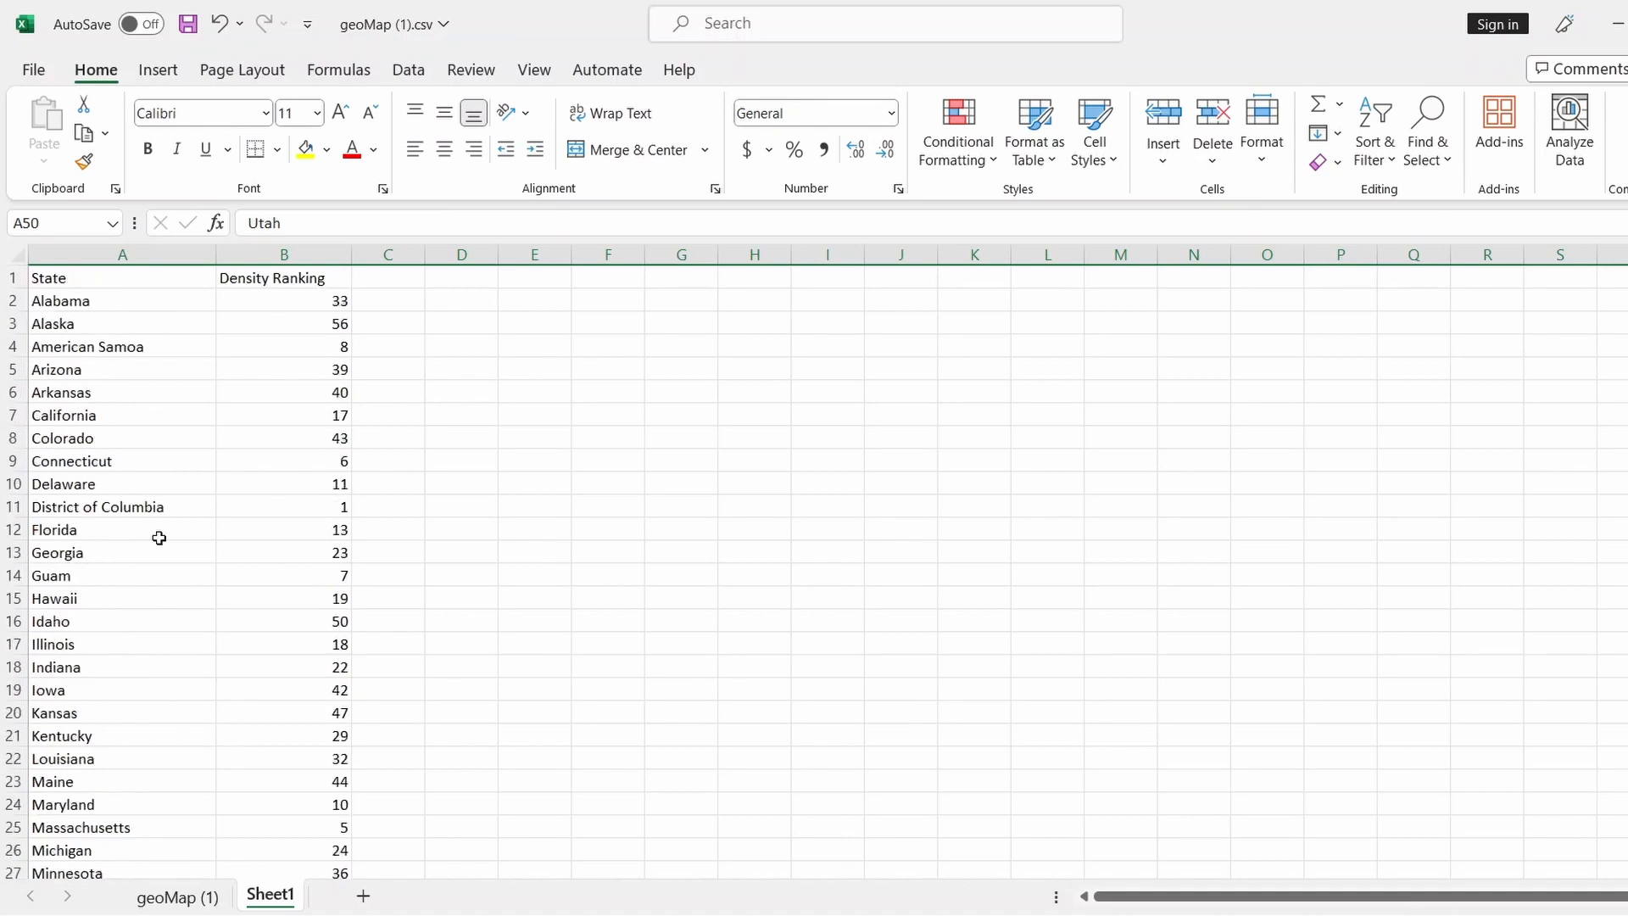
right_click(13, 346)
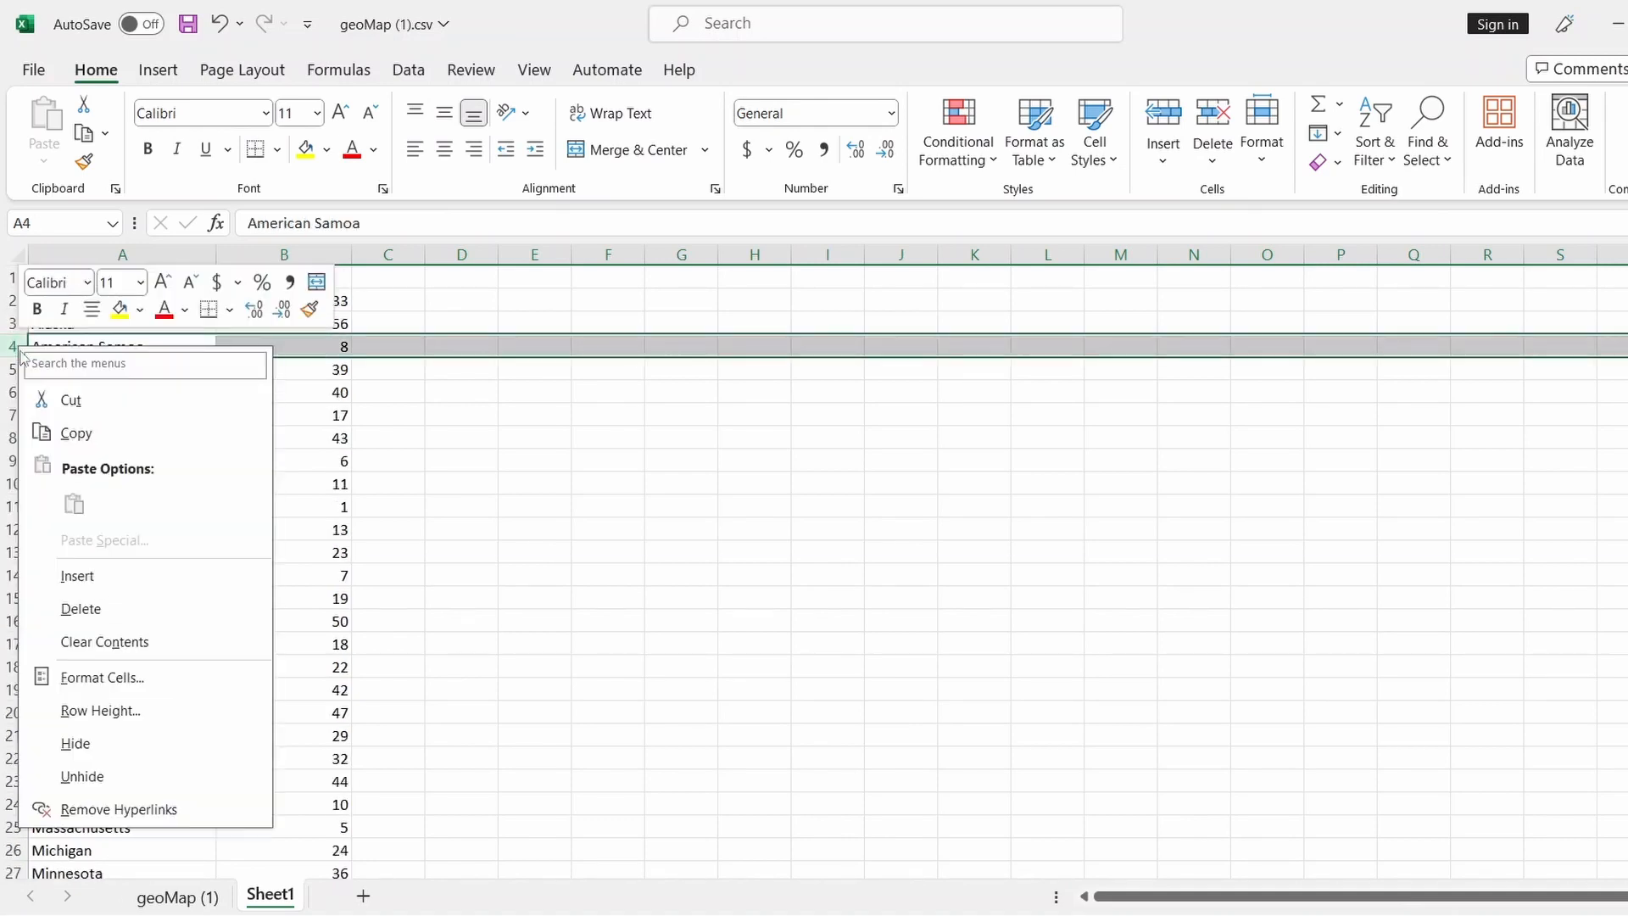
left_click(121, 613)
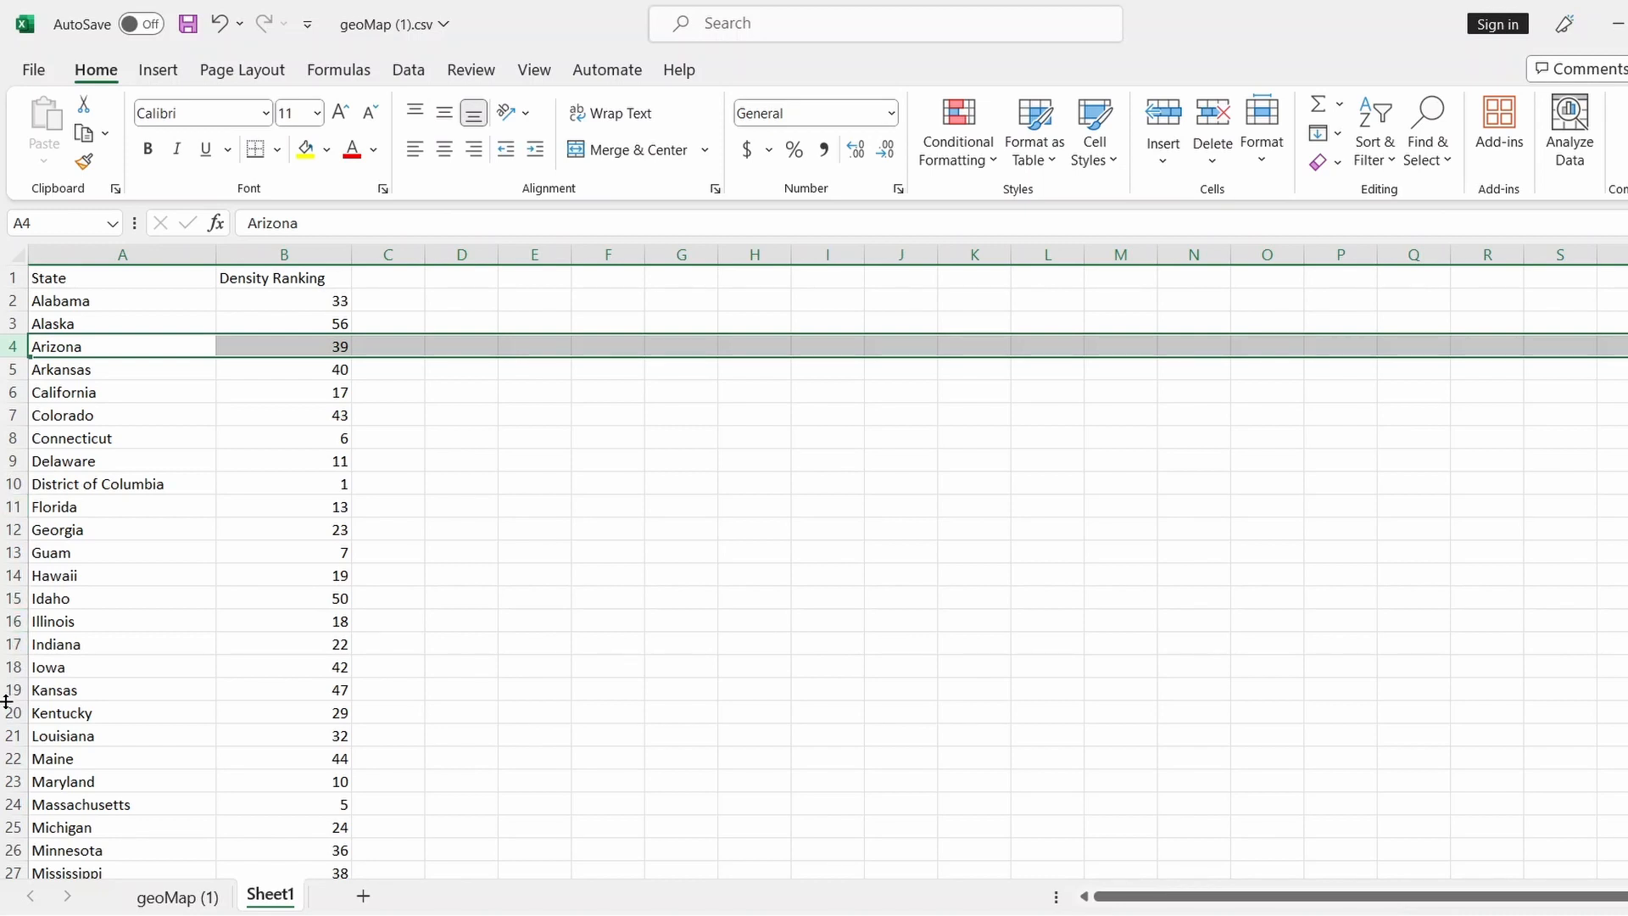
scroll(4, 702, "down", 6)
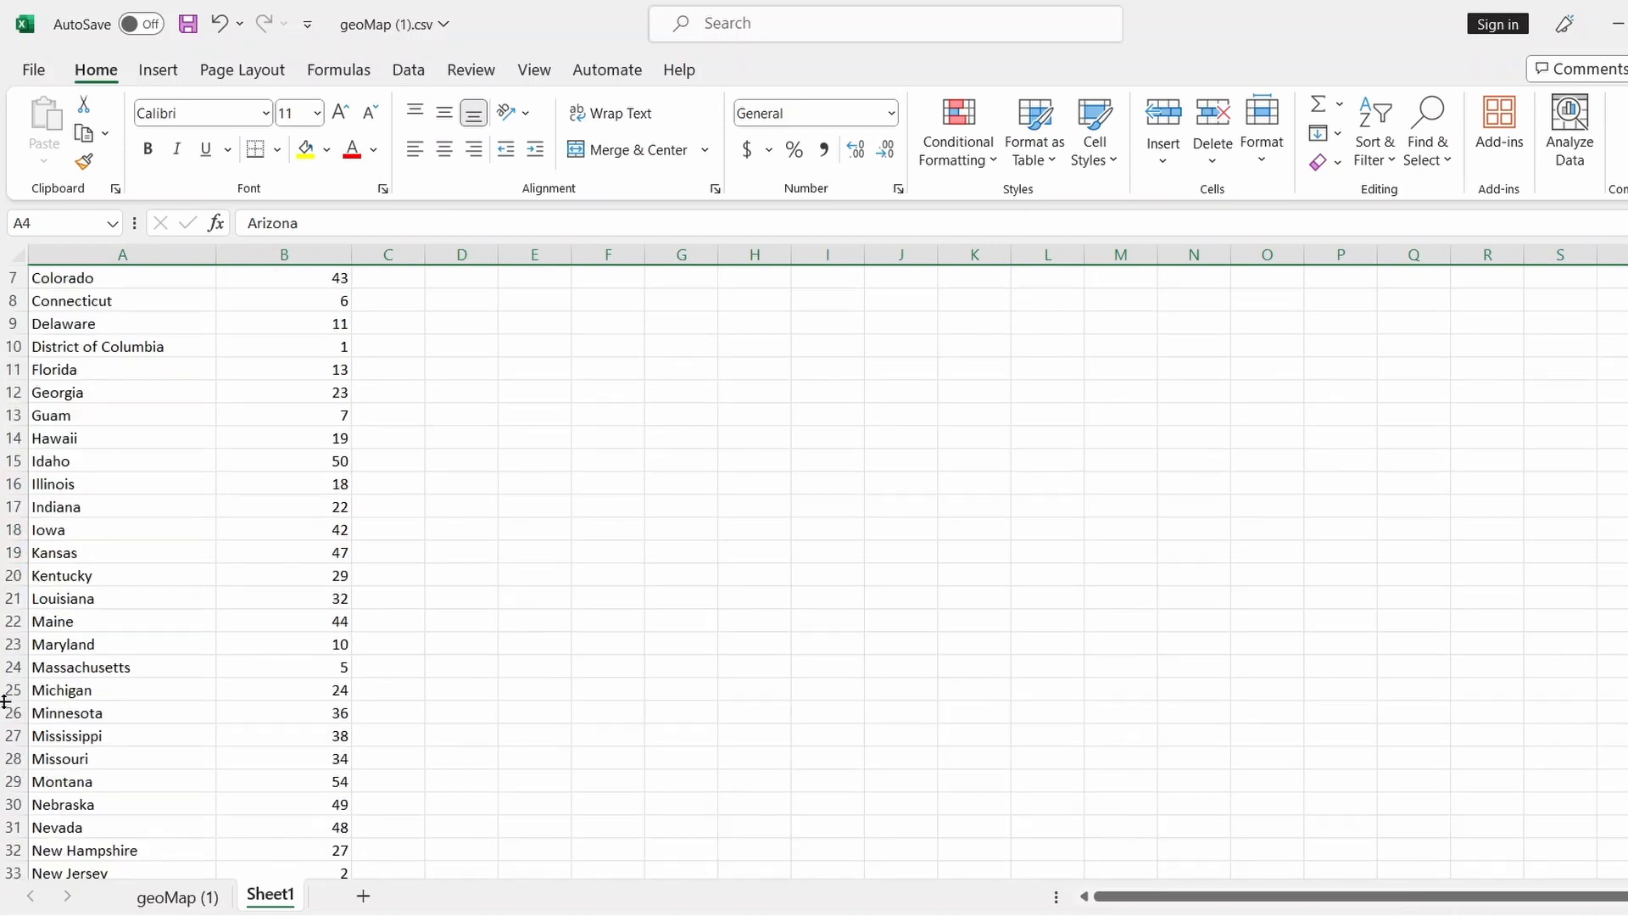
scroll(4, 701, "down", 5)
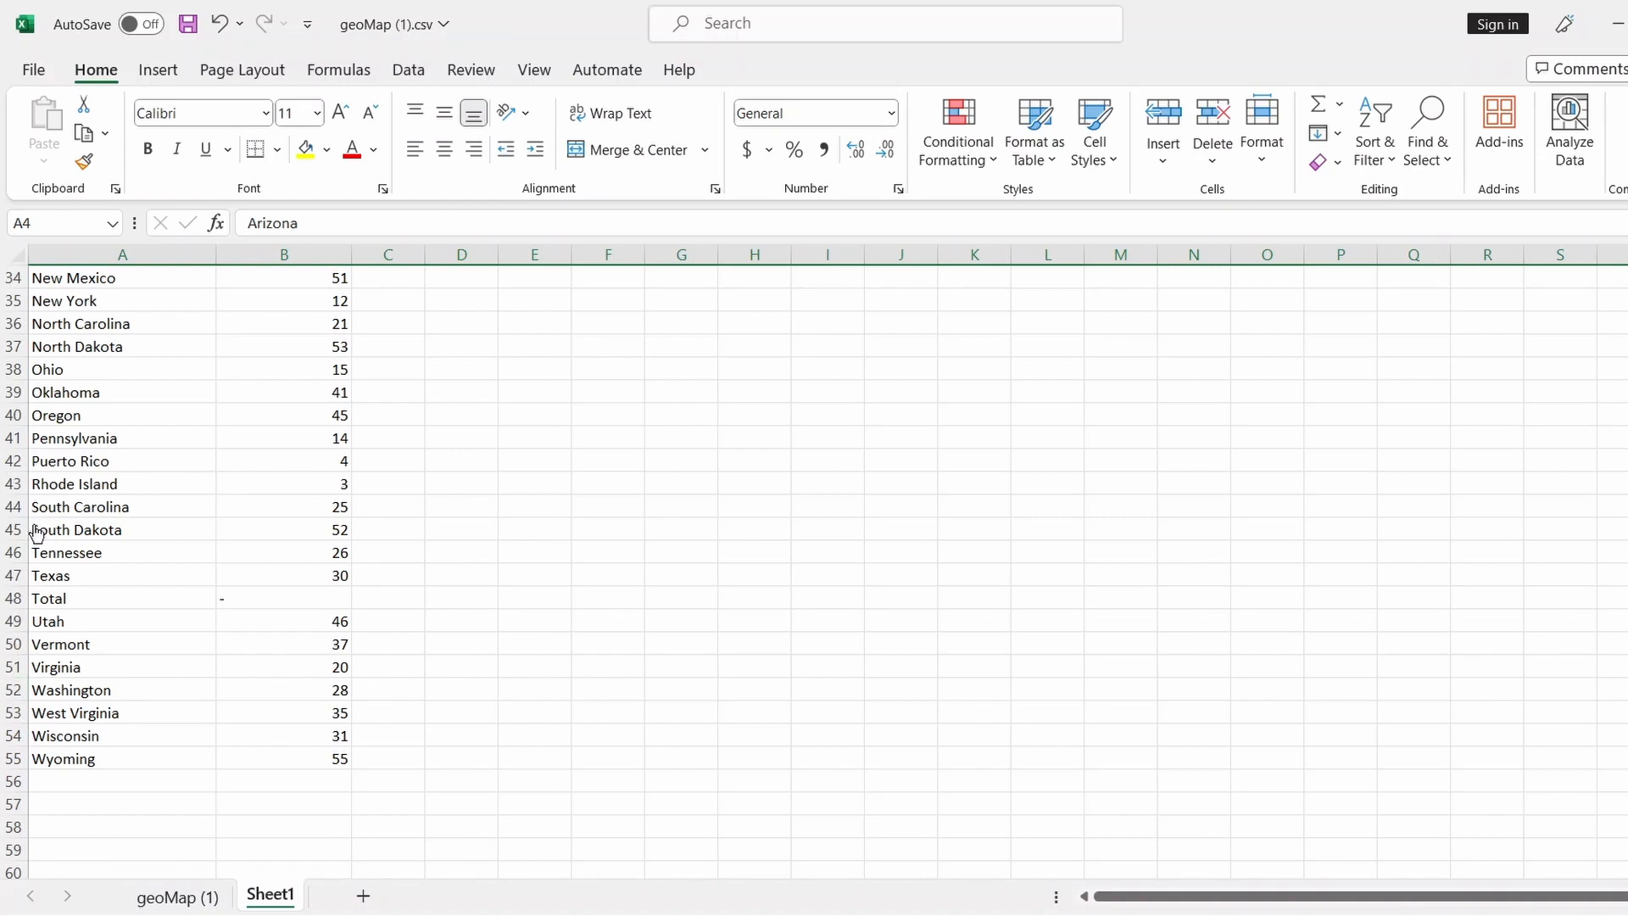
right_click(12, 460)
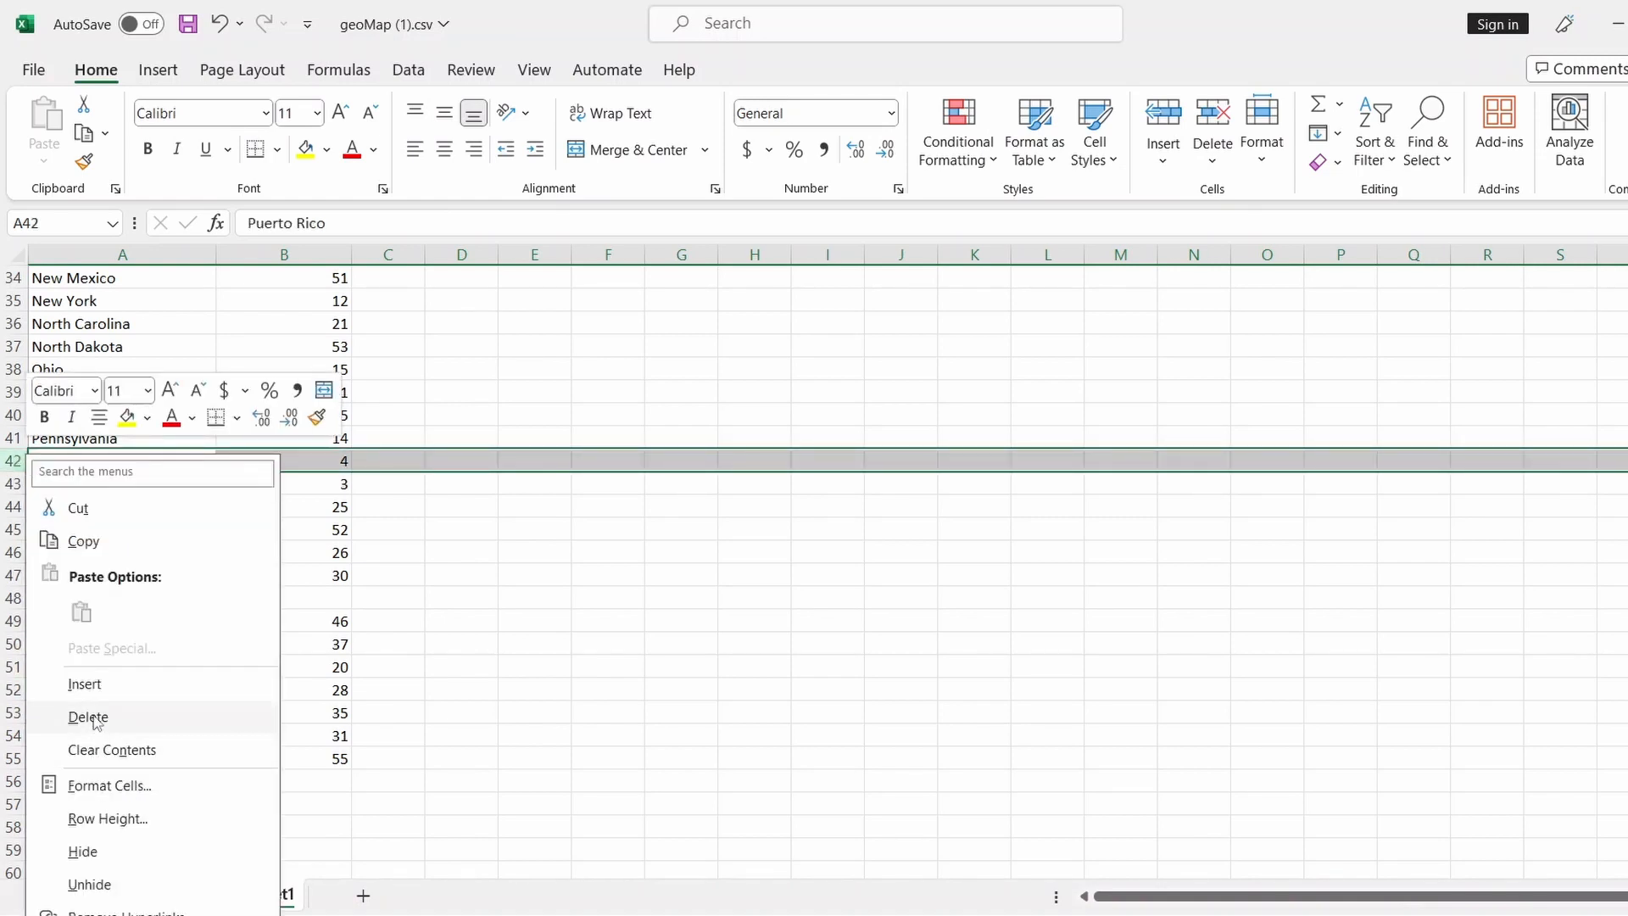
key("Escape")
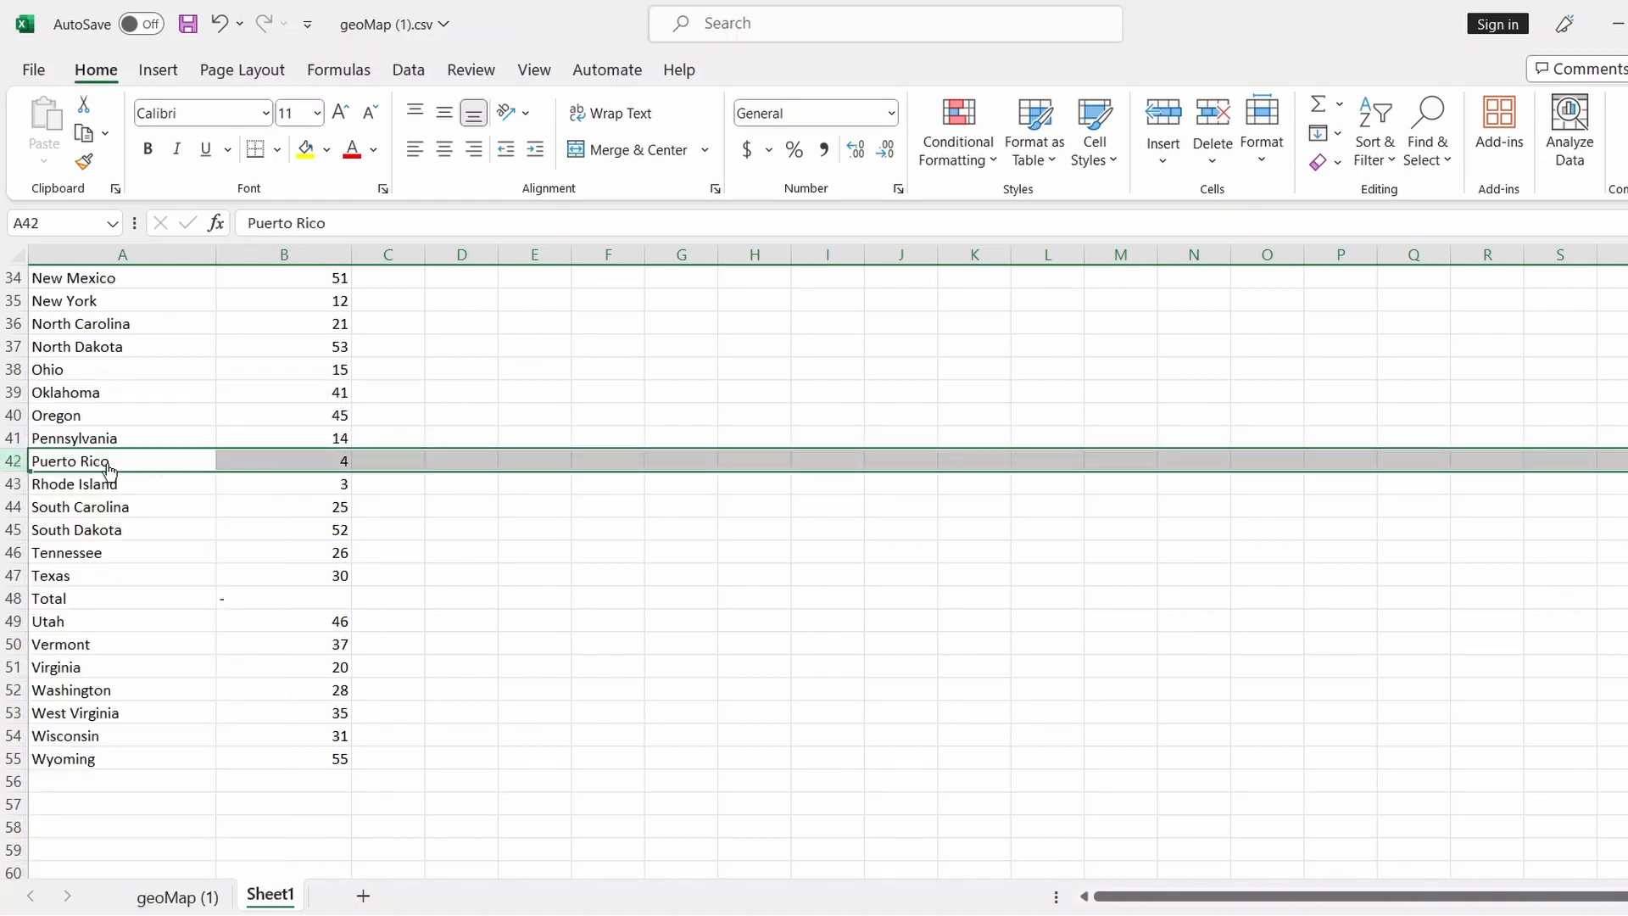
right_click(4, 460)
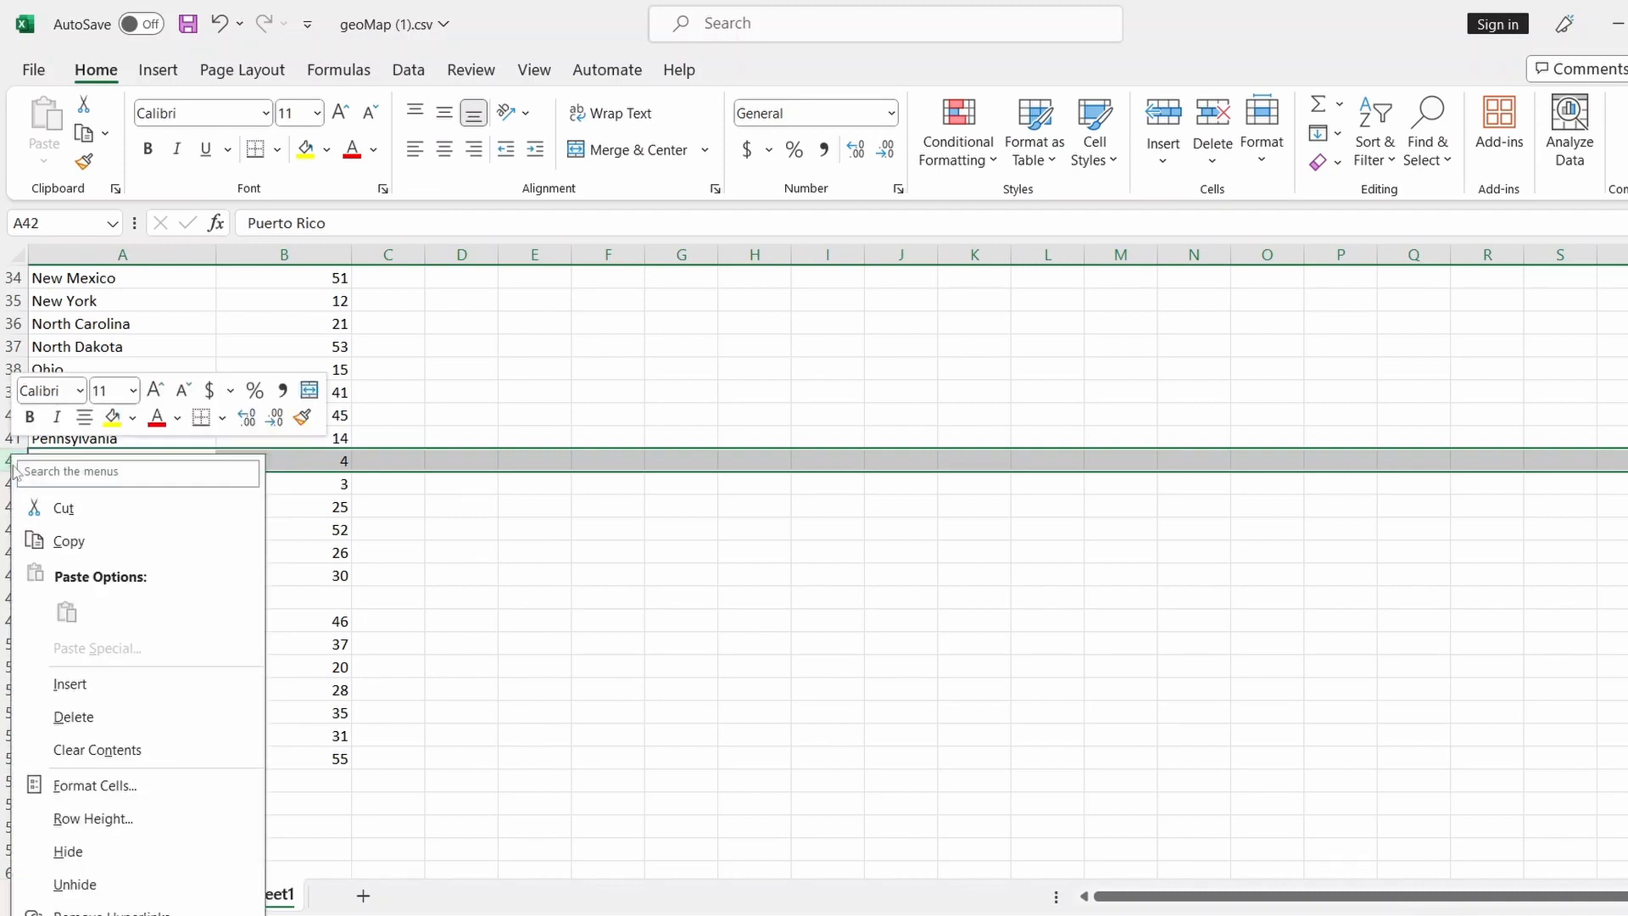
left_click(84, 715)
Delete the Total and Guam rows, leaving Alabama to Wyoming in rows 2–52
scroll(424, 552, "up", 1)
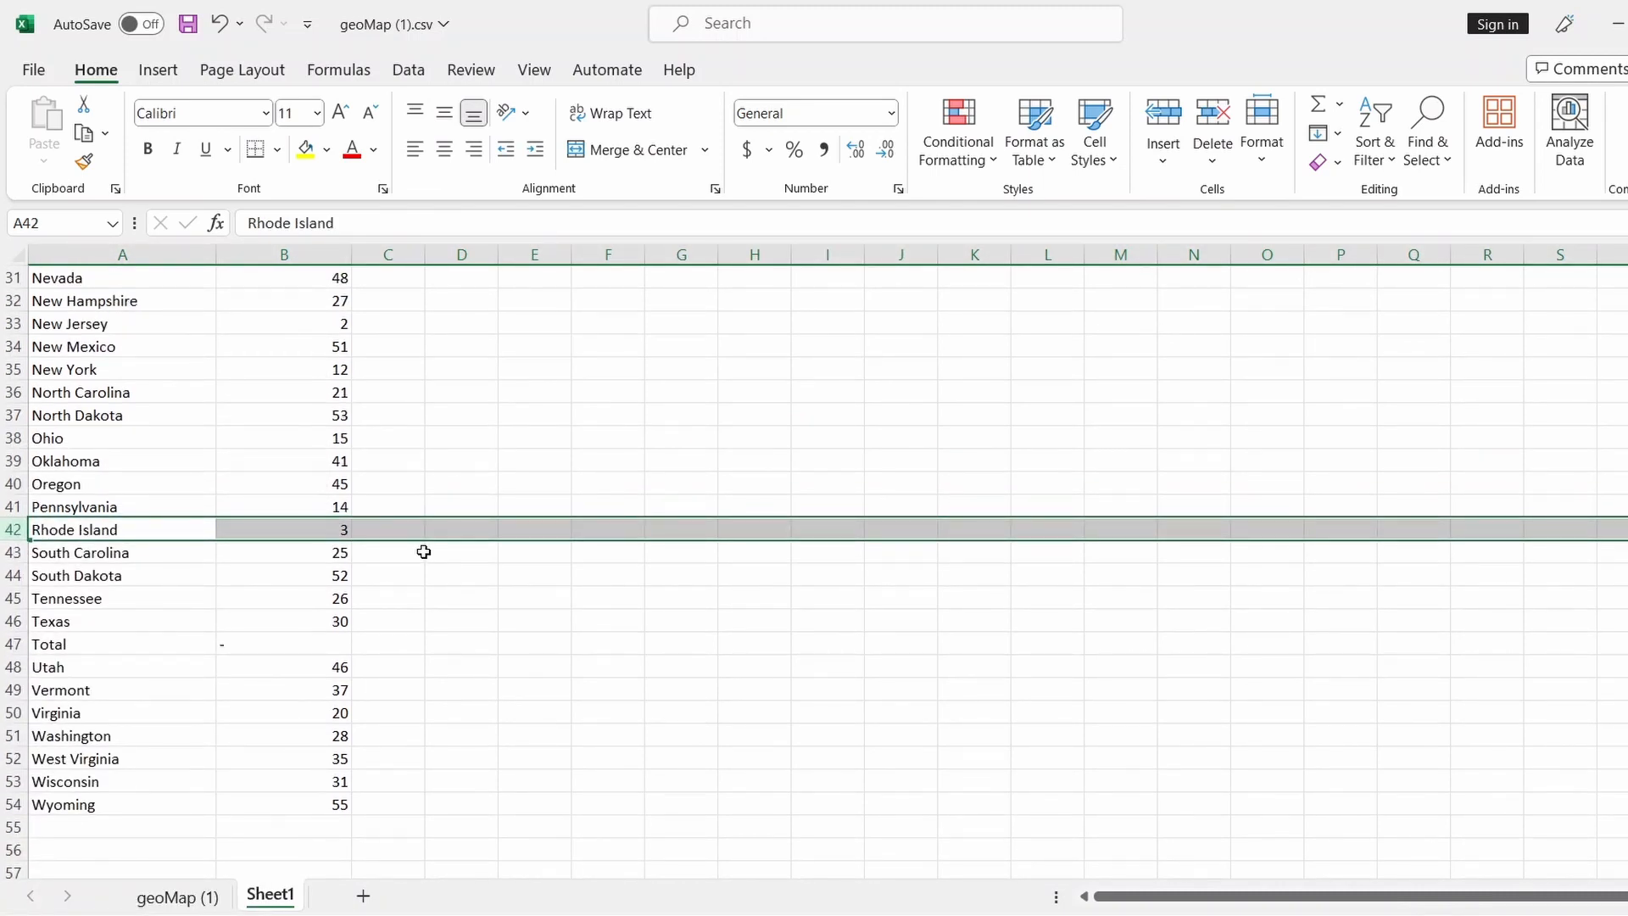
scroll(424, 552, "up", 2)
scroll(426, 563, "up", 4)
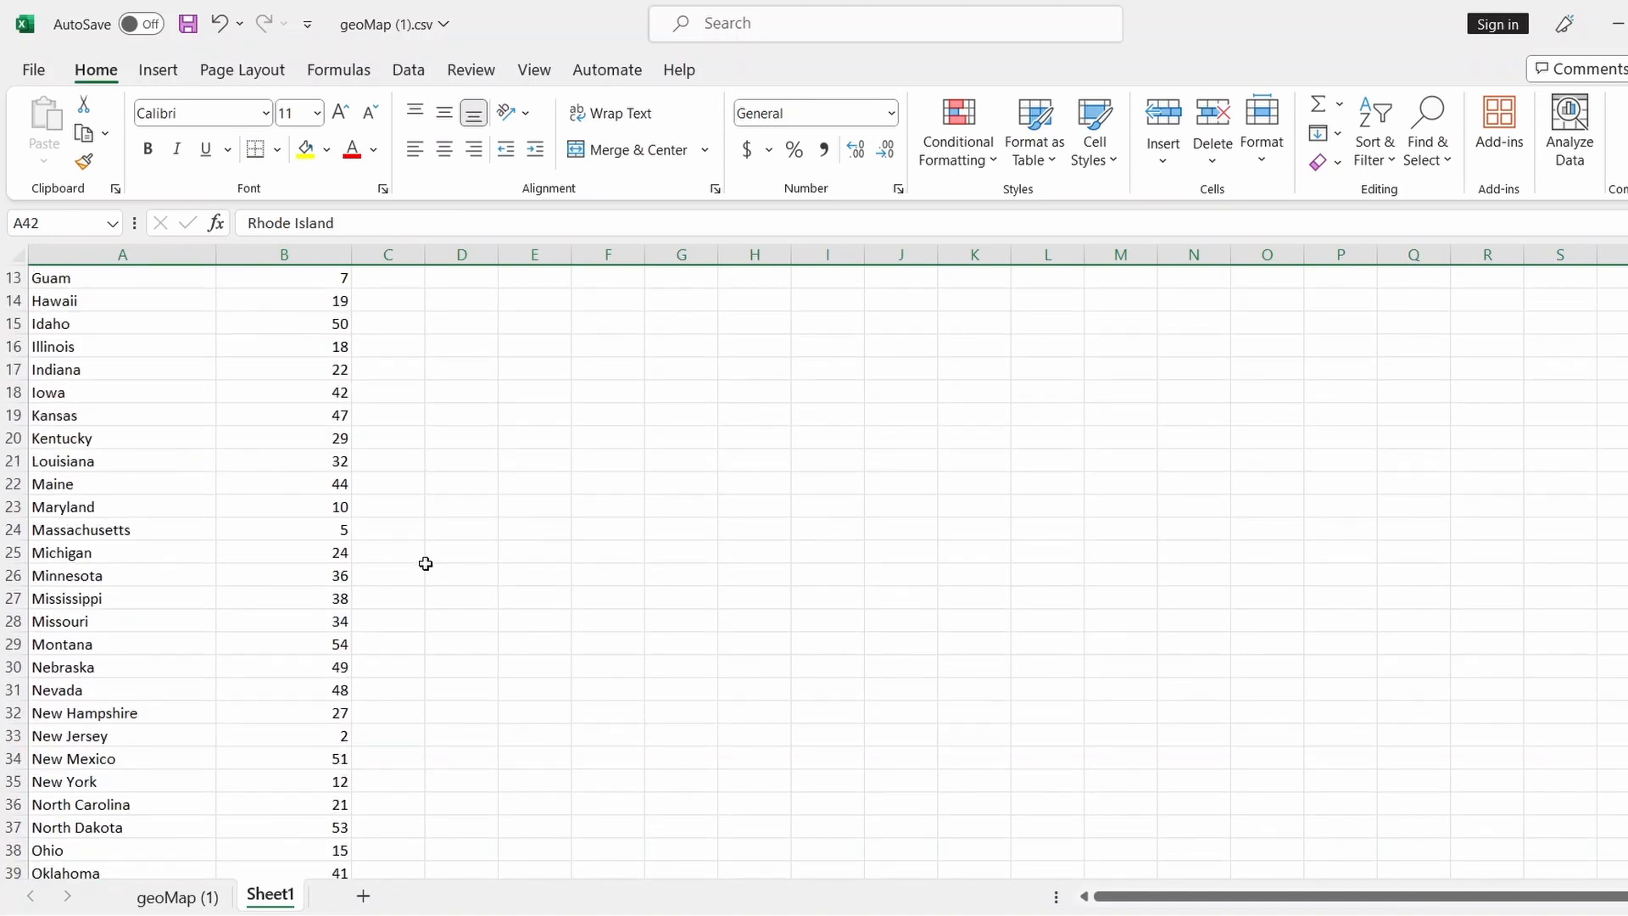
scroll(426, 564, "up", 3)
scroll(426, 564, "up", 1)
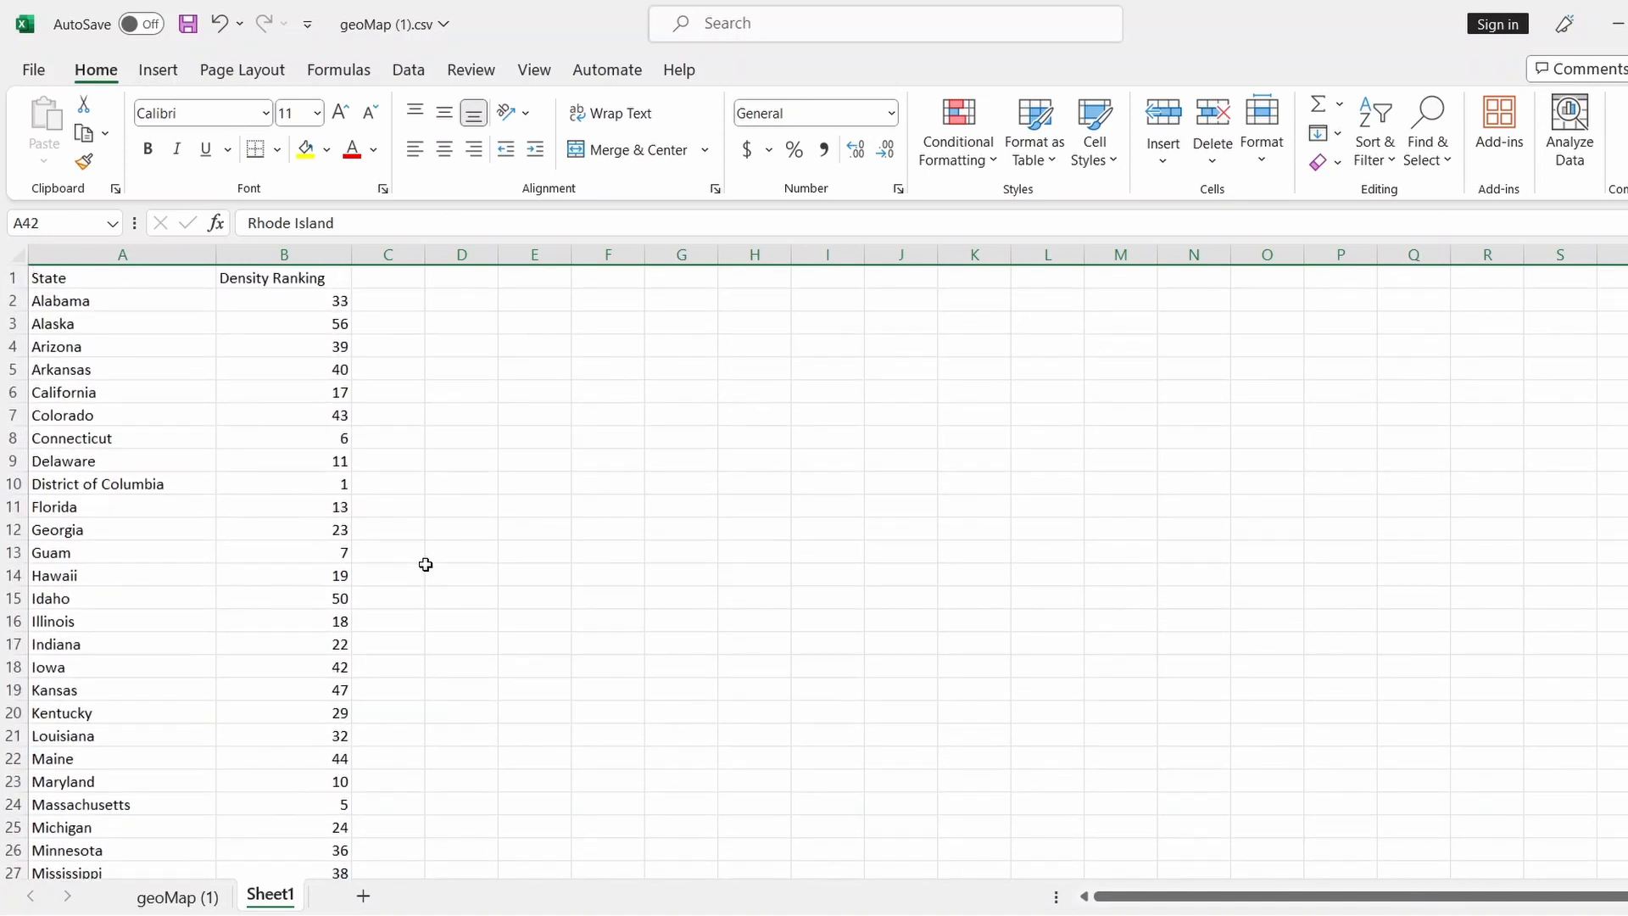
scroll(444, 716, "down", 7)
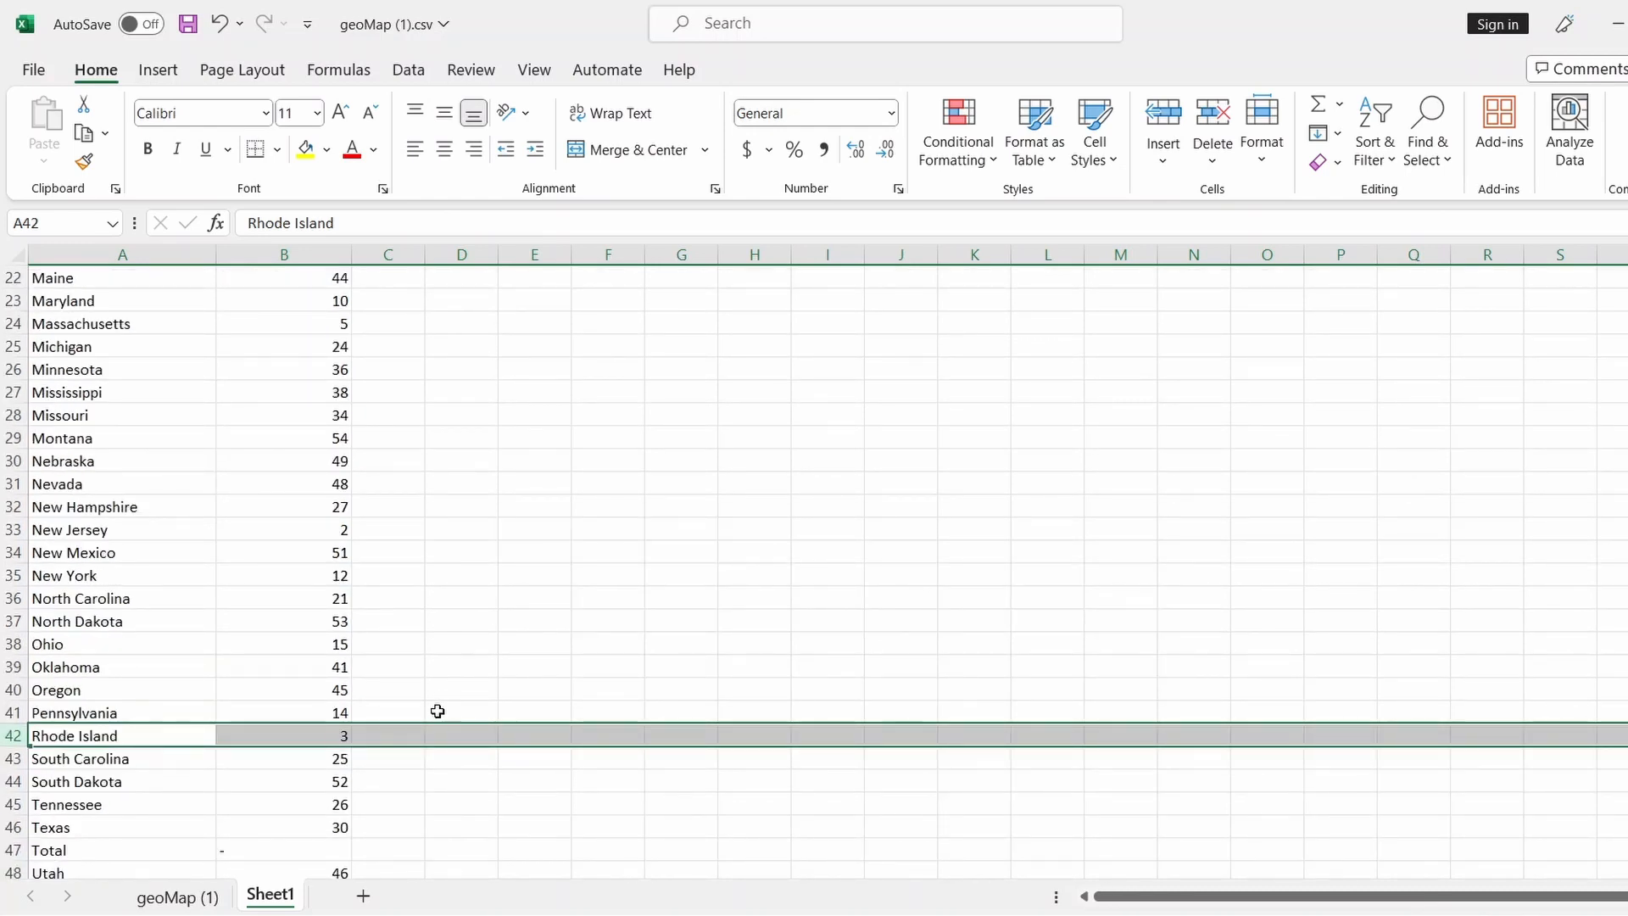
scroll(437, 711, "down", 2)
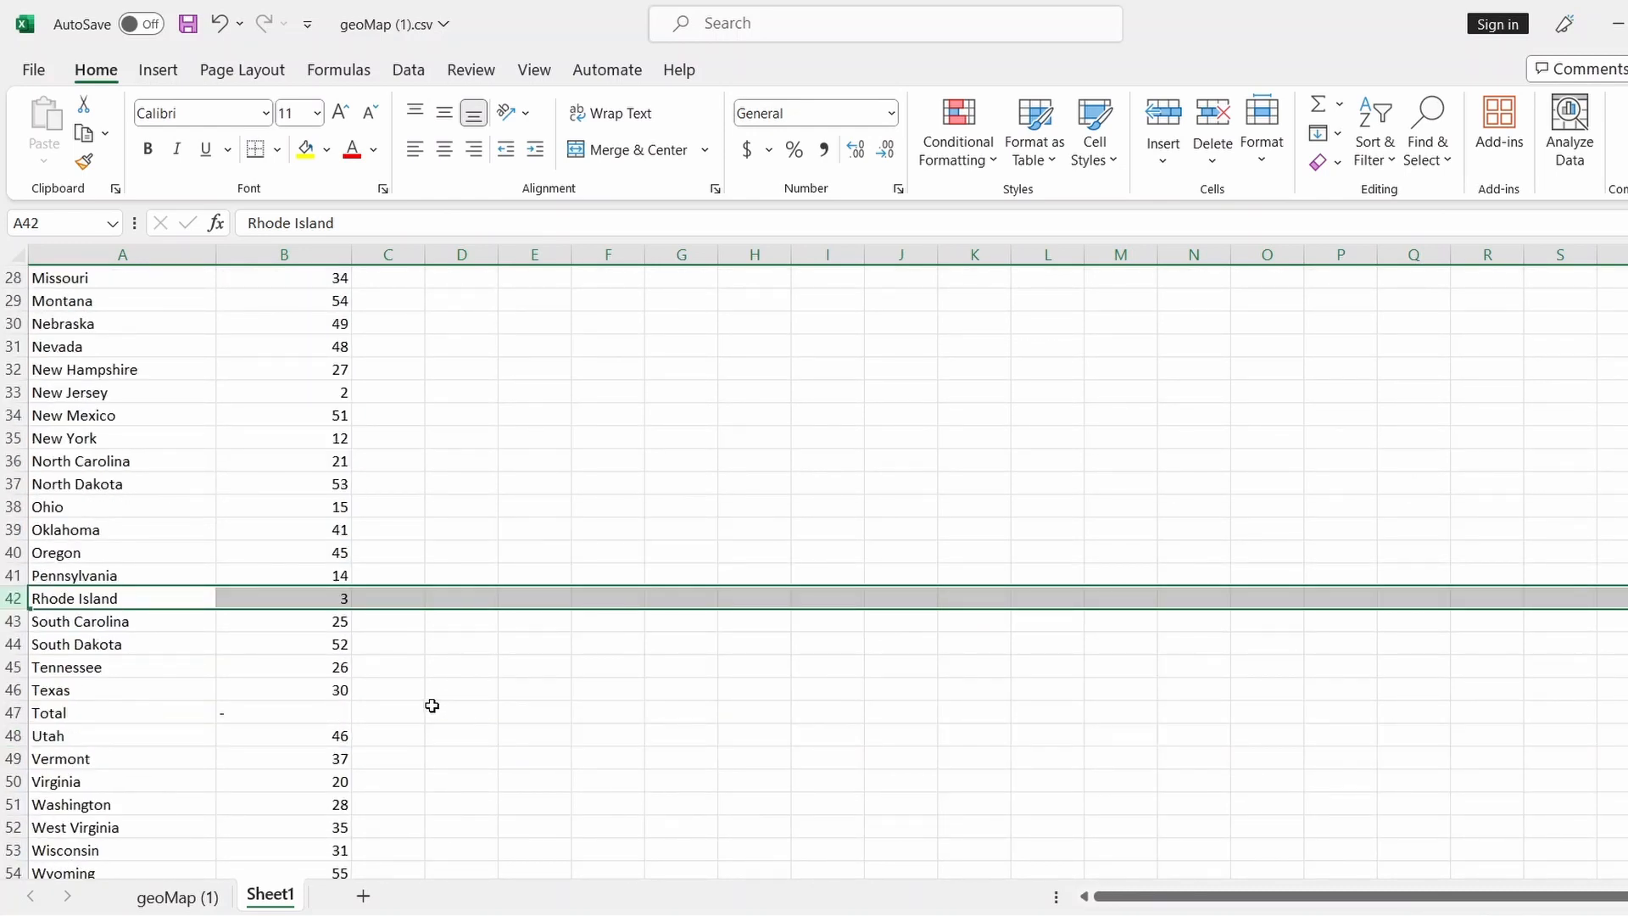
scroll(432, 706, "down", 1)
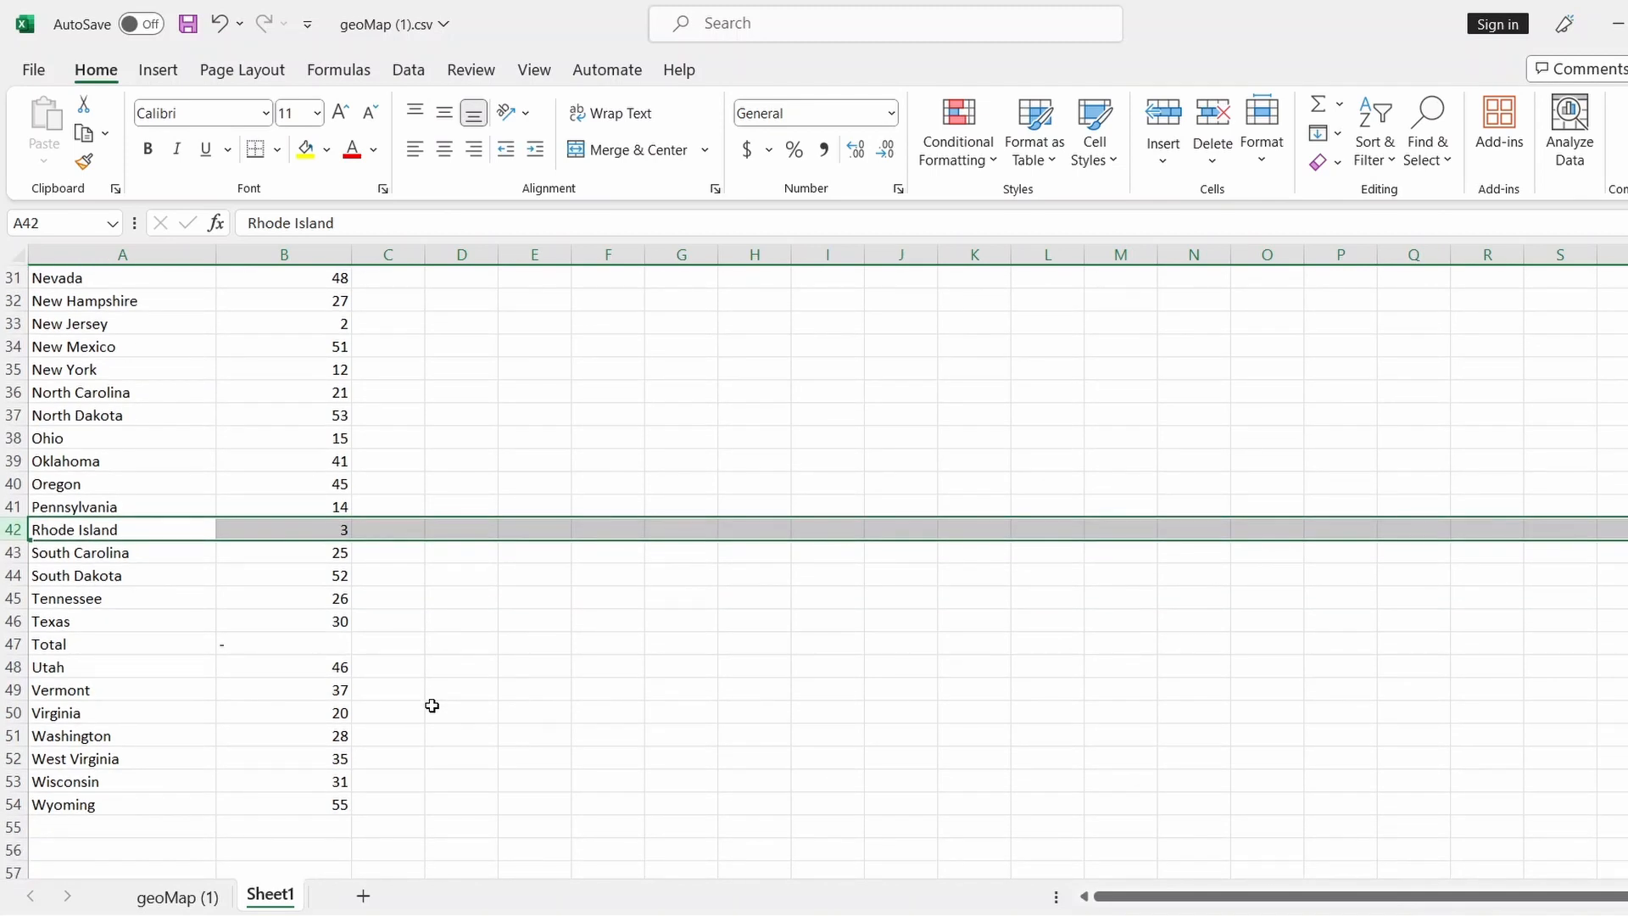
scroll(432, 705, "up", 10)
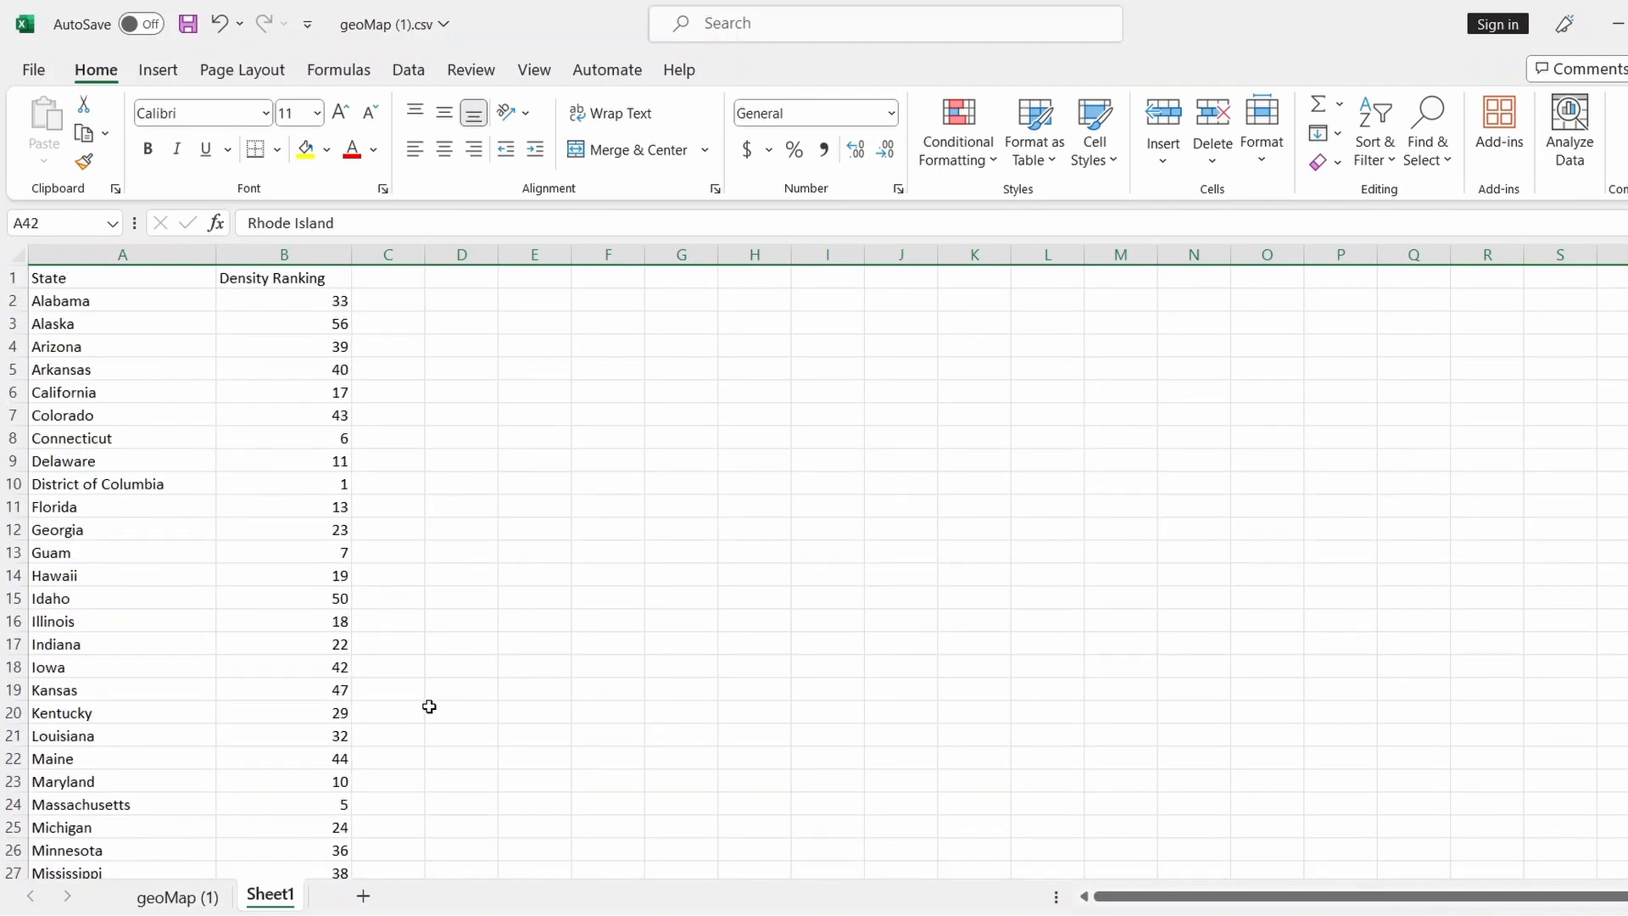
scroll(429, 706, "down", 7)
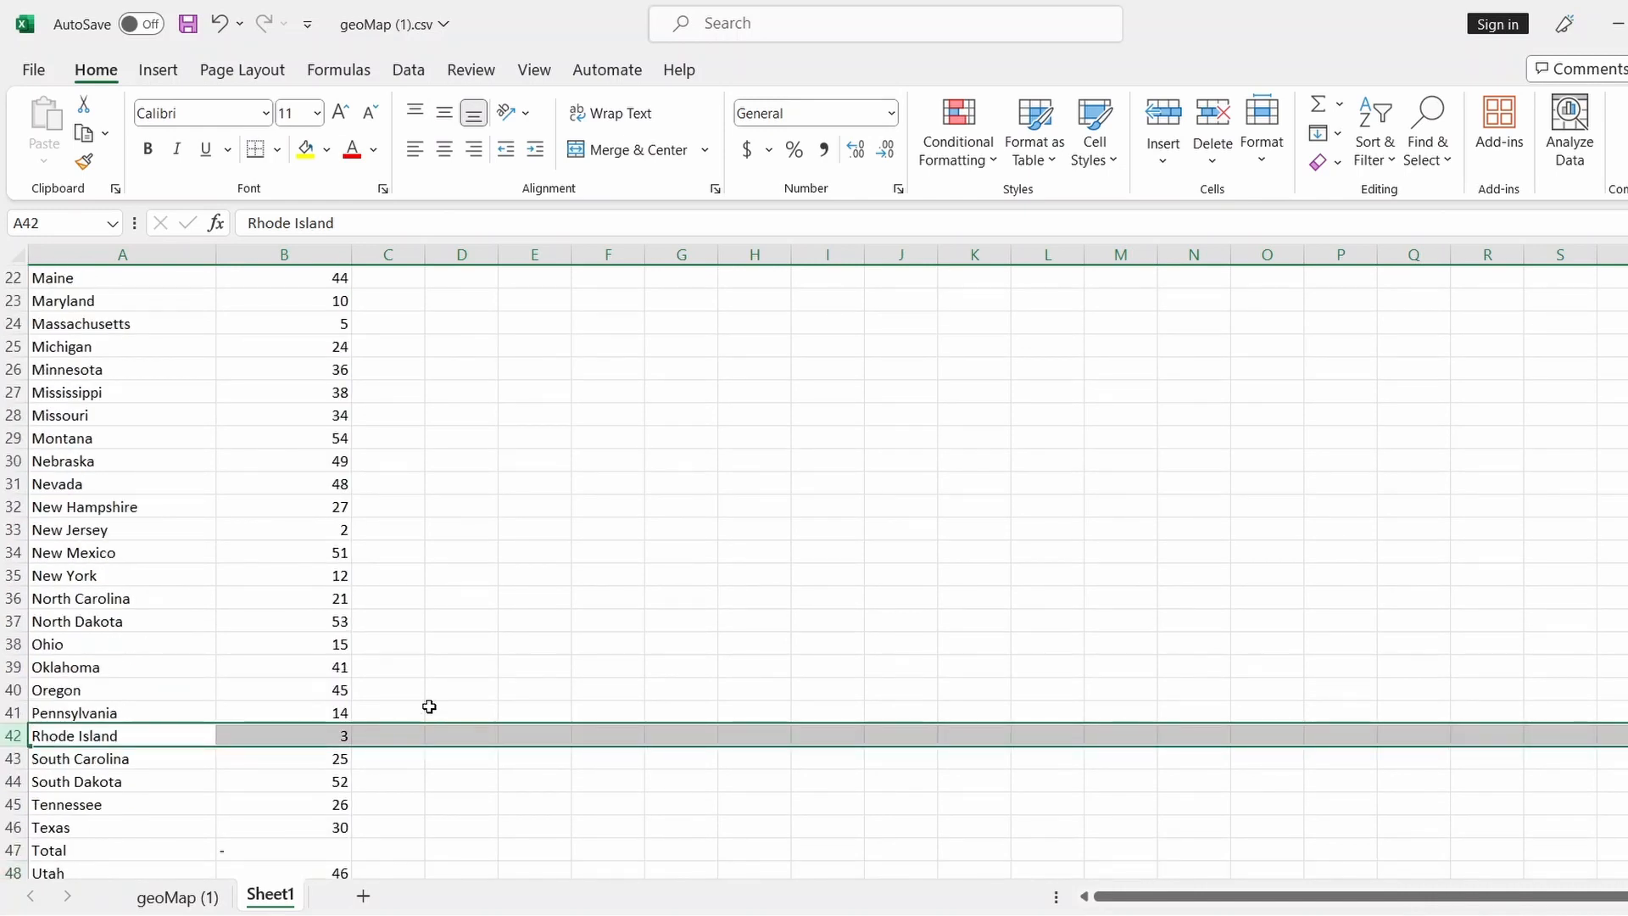
right_click(15, 850)
left_click(85, 661)
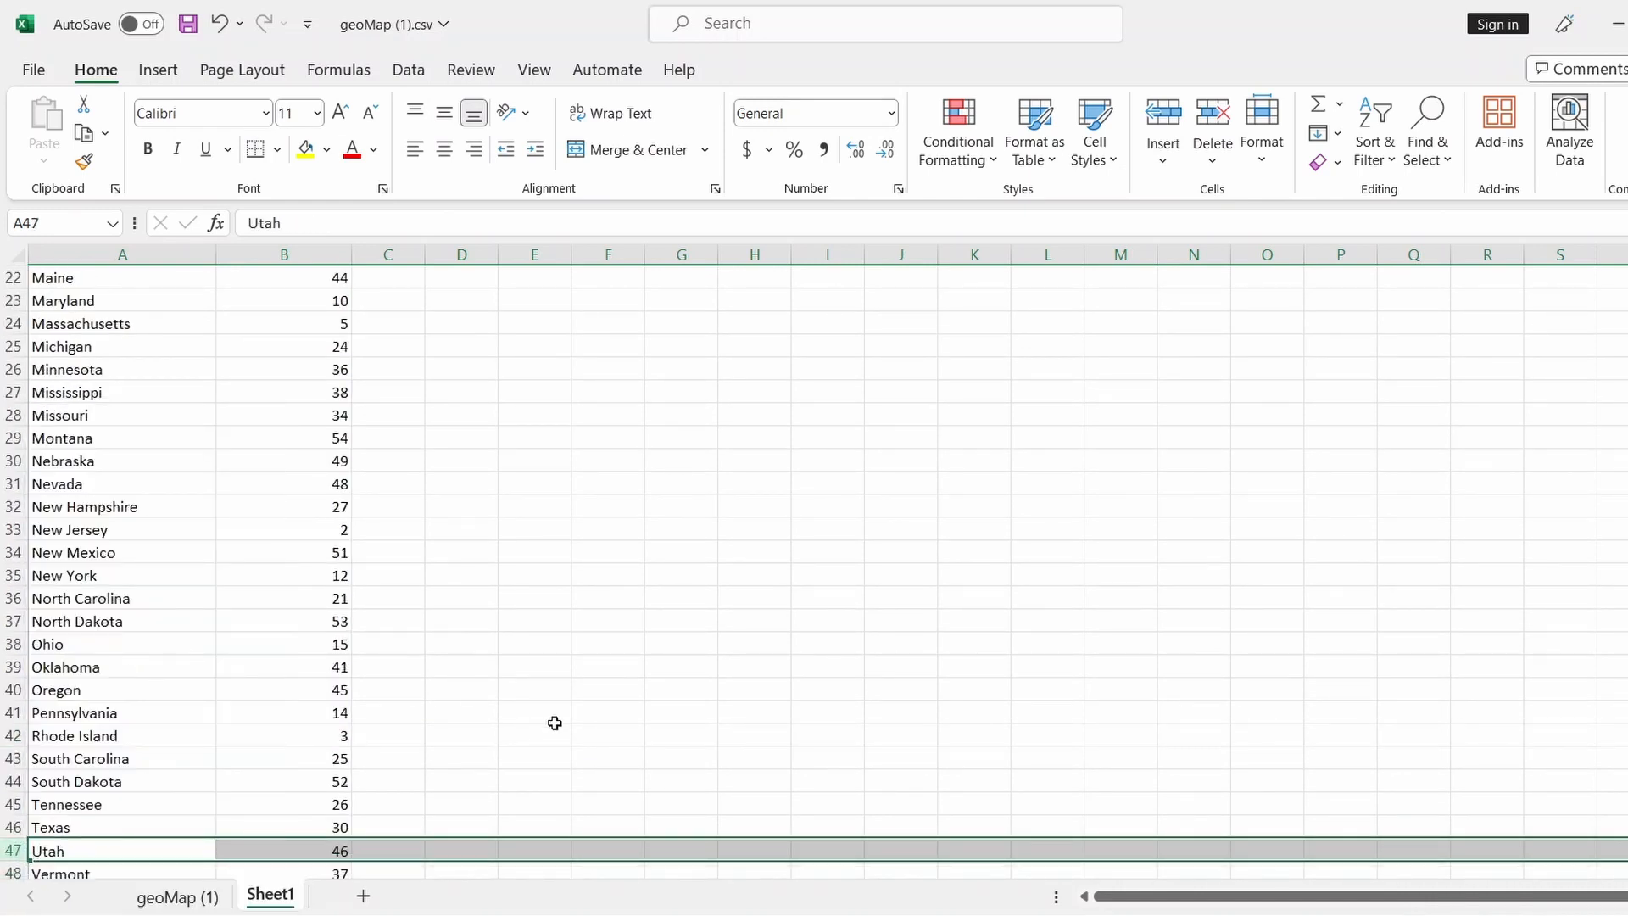
scroll(592, 752, "down", 3)
scroll(592, 752, "up", 10)
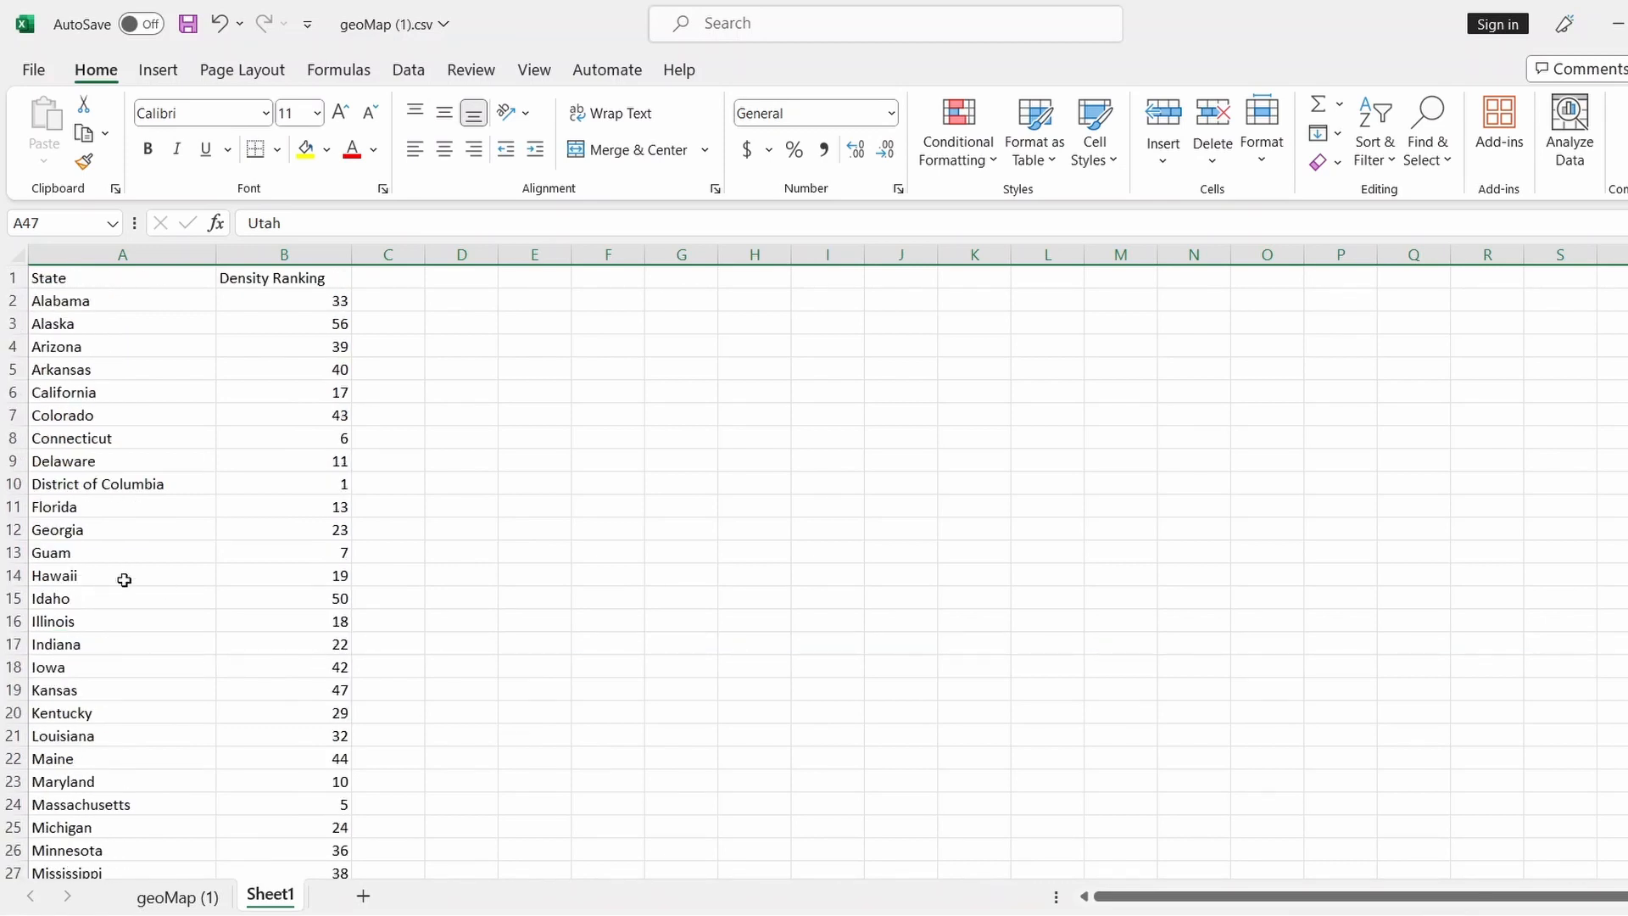
right_click(13, 552)
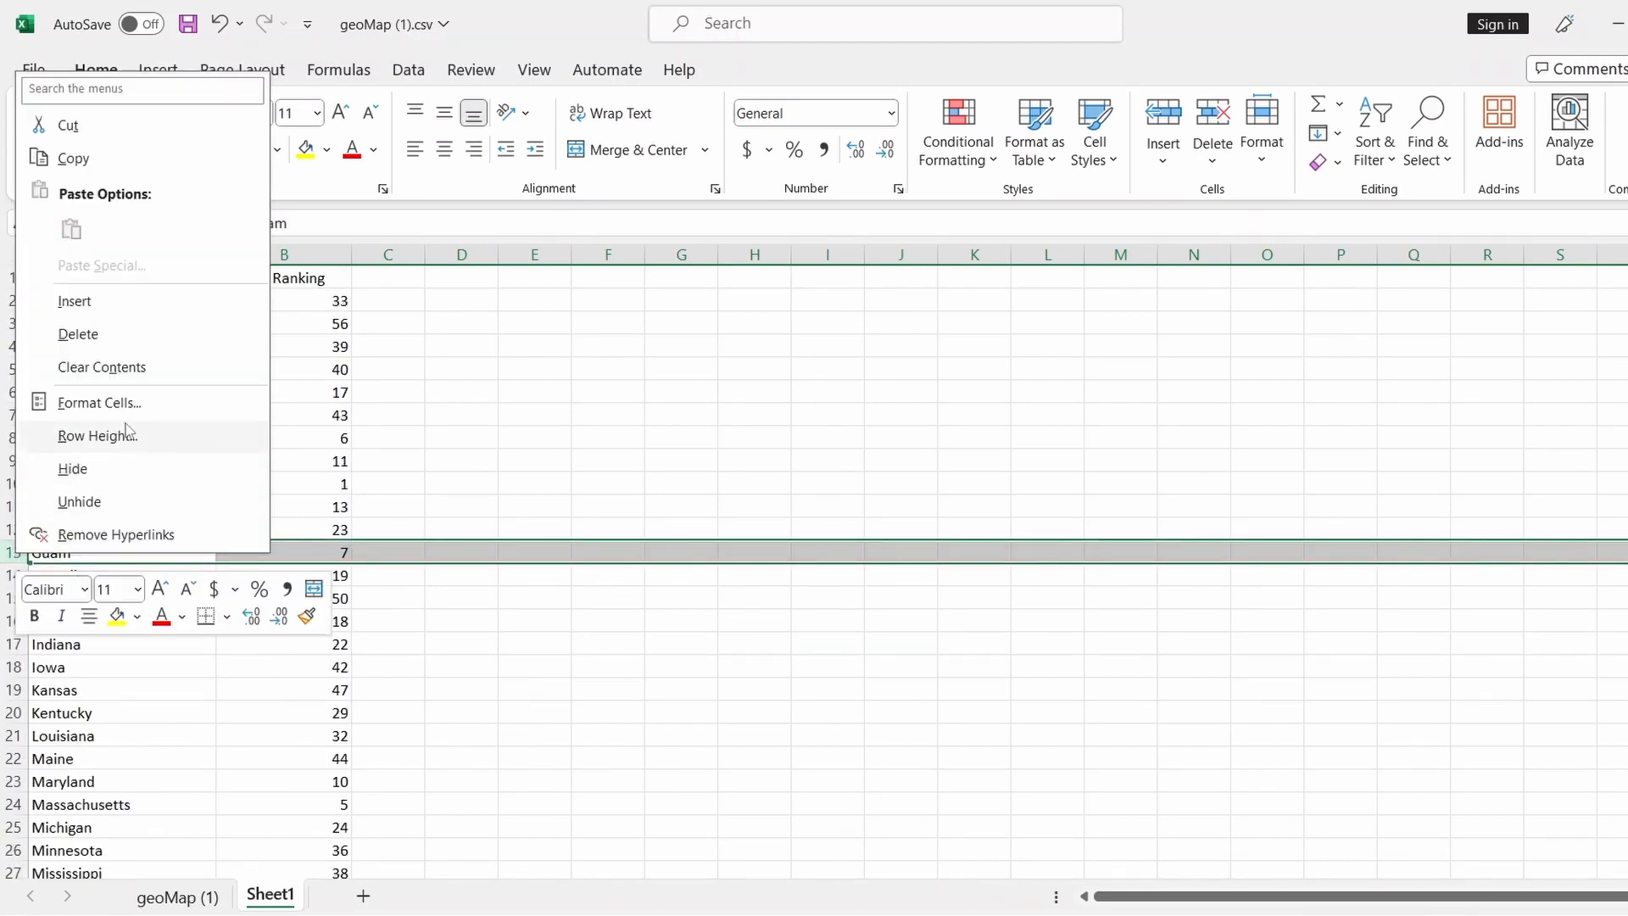
left_click(127, 334)
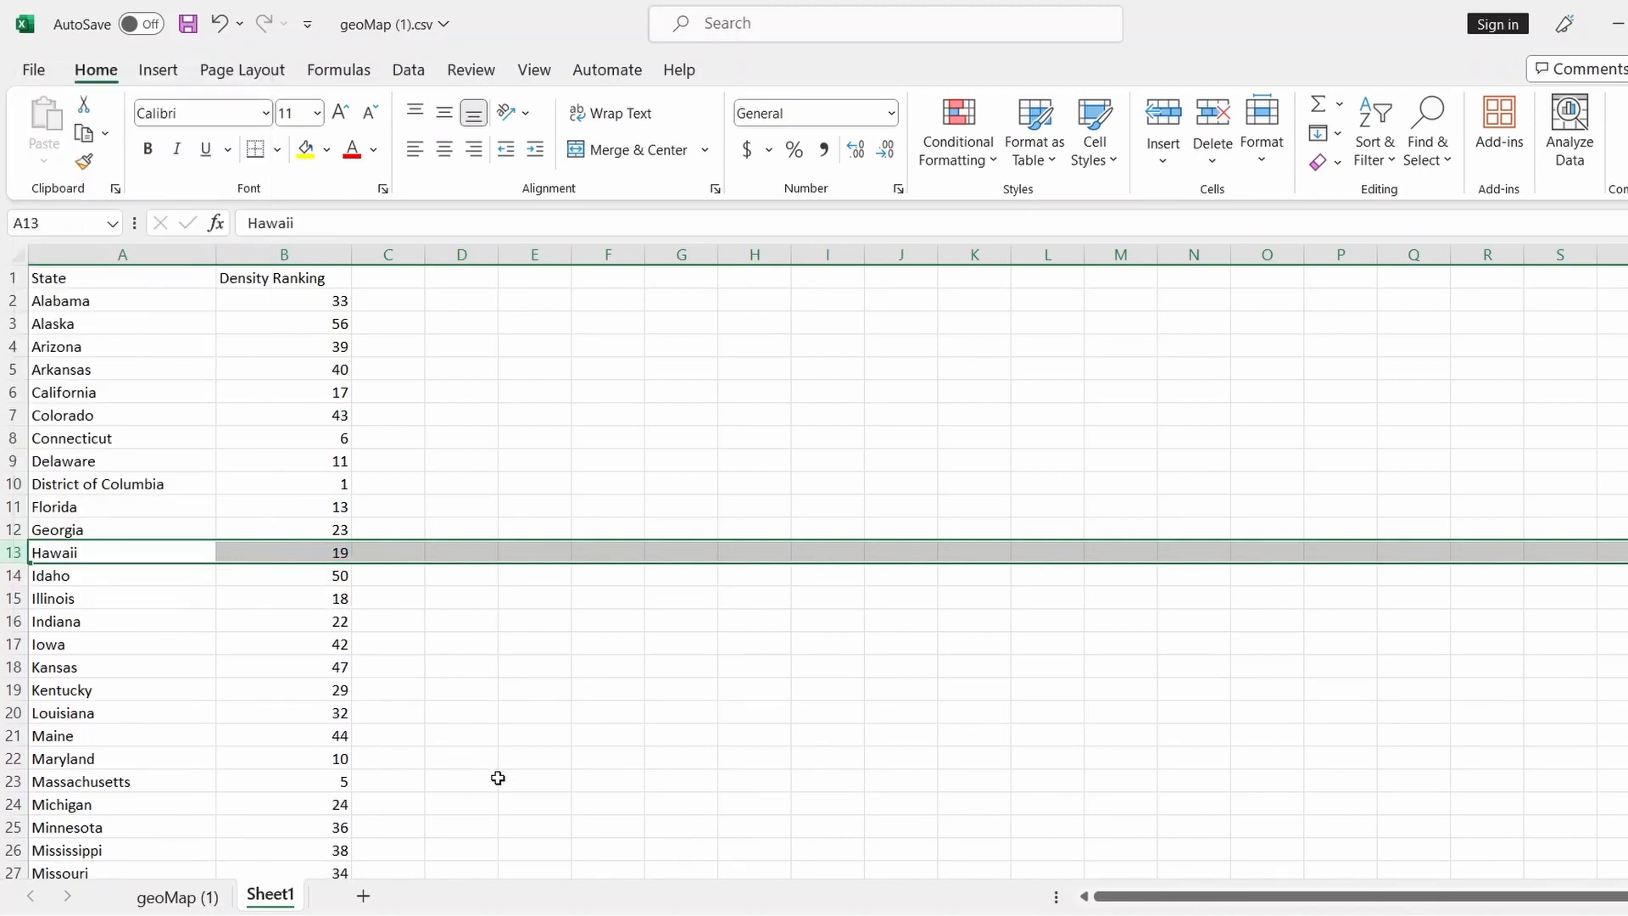
scroll(498, 778, "down", 11)
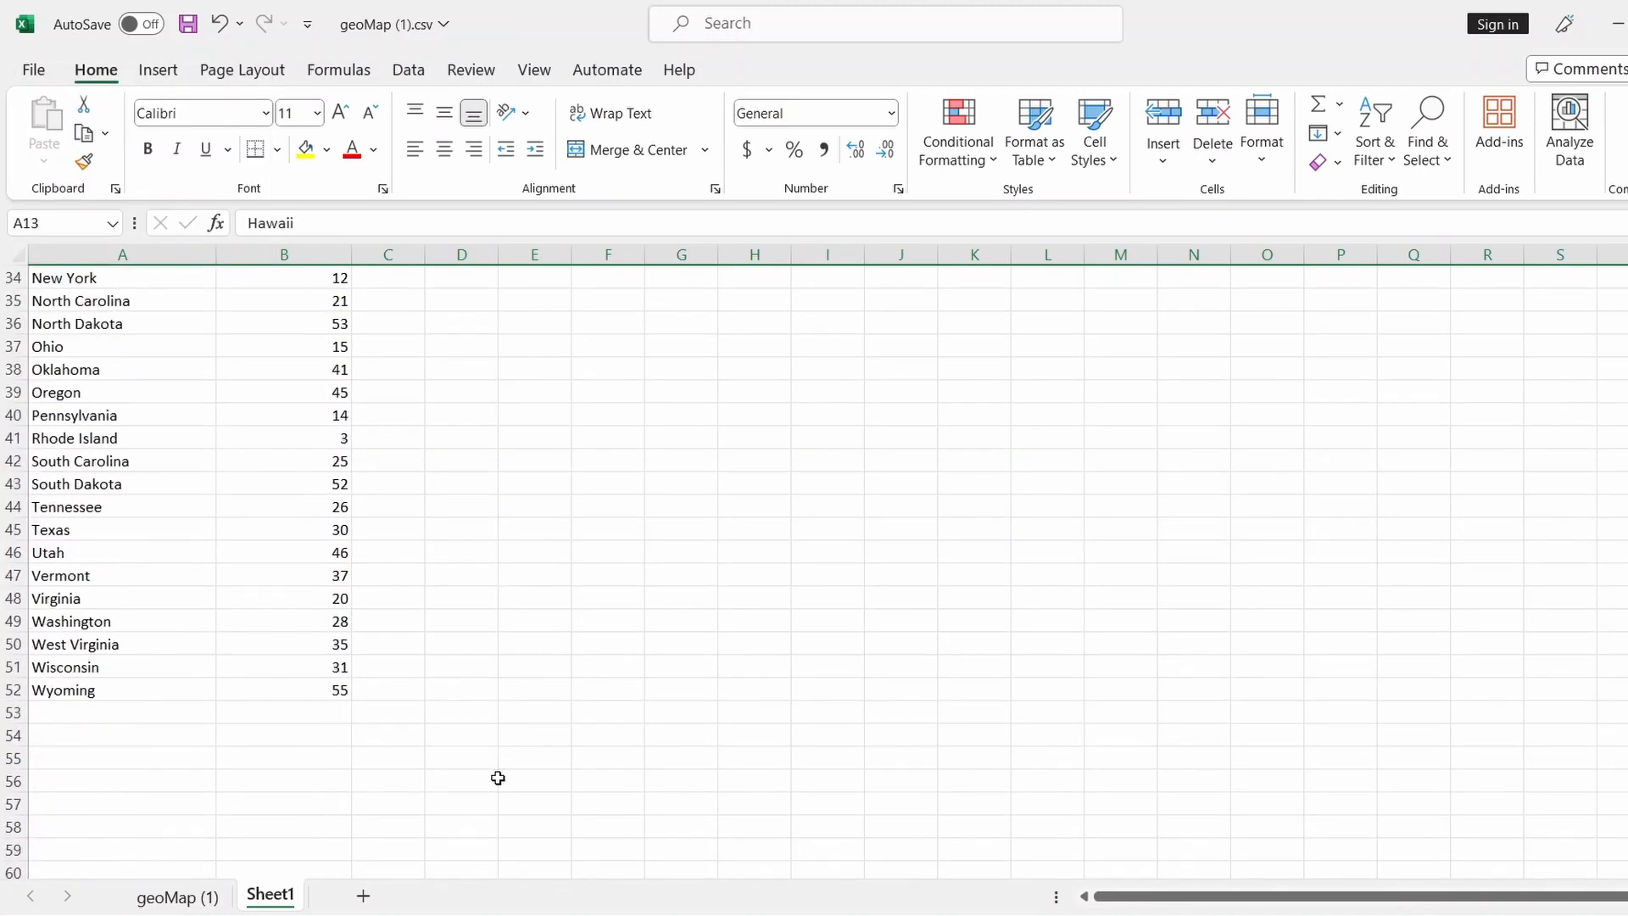
scroll(498, 777, "up", 11)
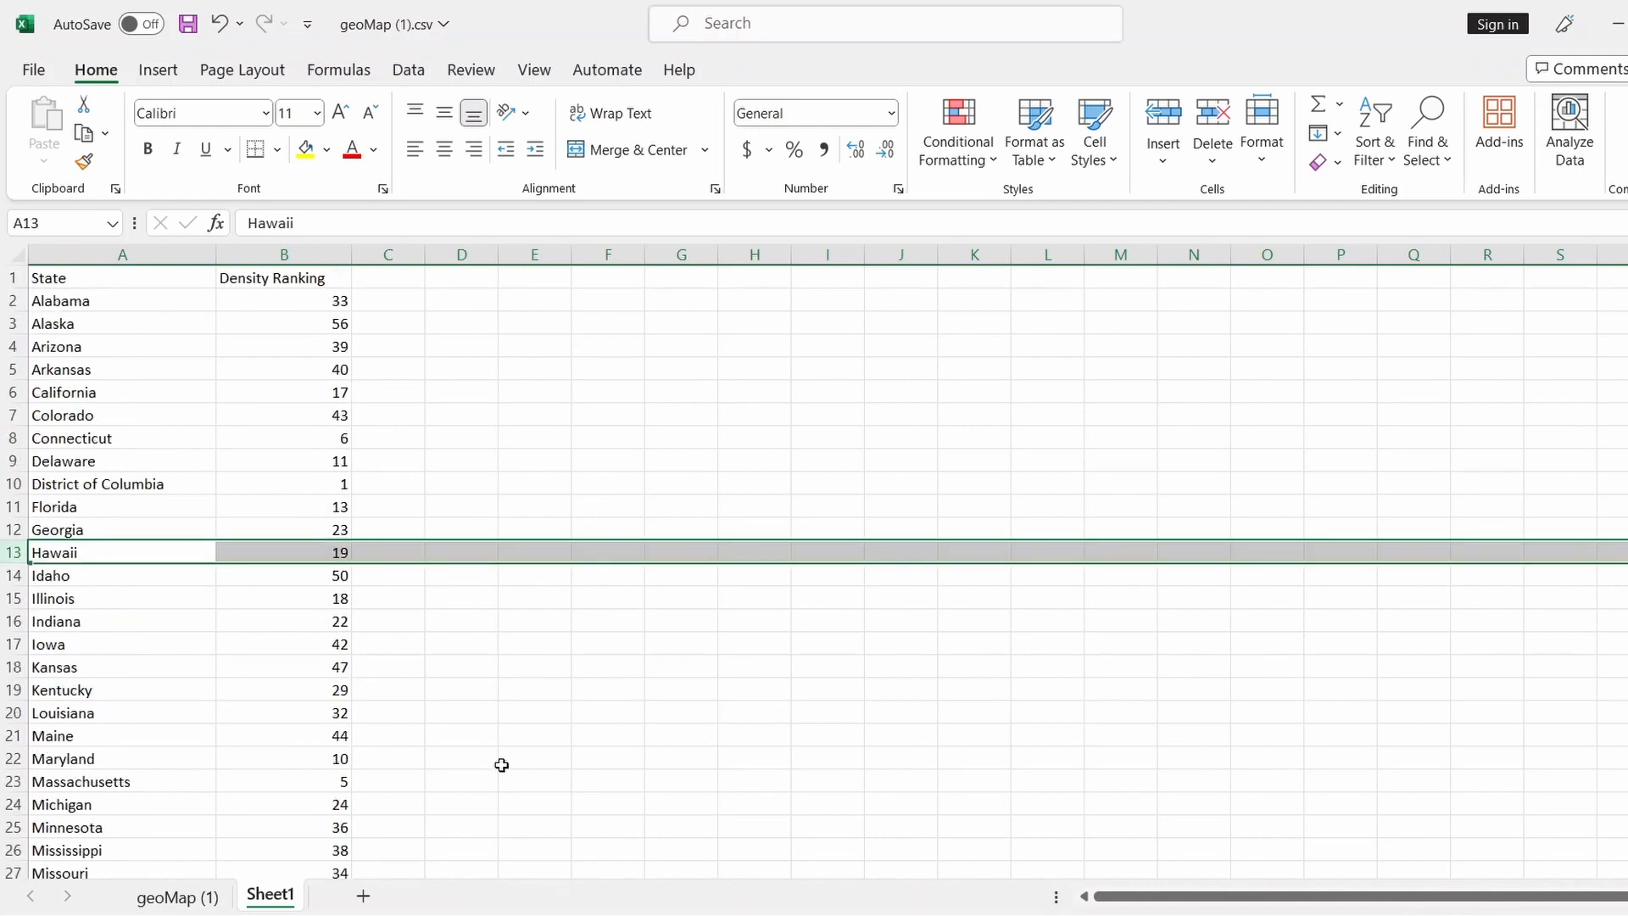
left_click(598, 441)
Copy the State and Density Ranking list from Sheet1
left_click_drag(113, 280, 432, 852)
scroll(565, 582, "up", 3)
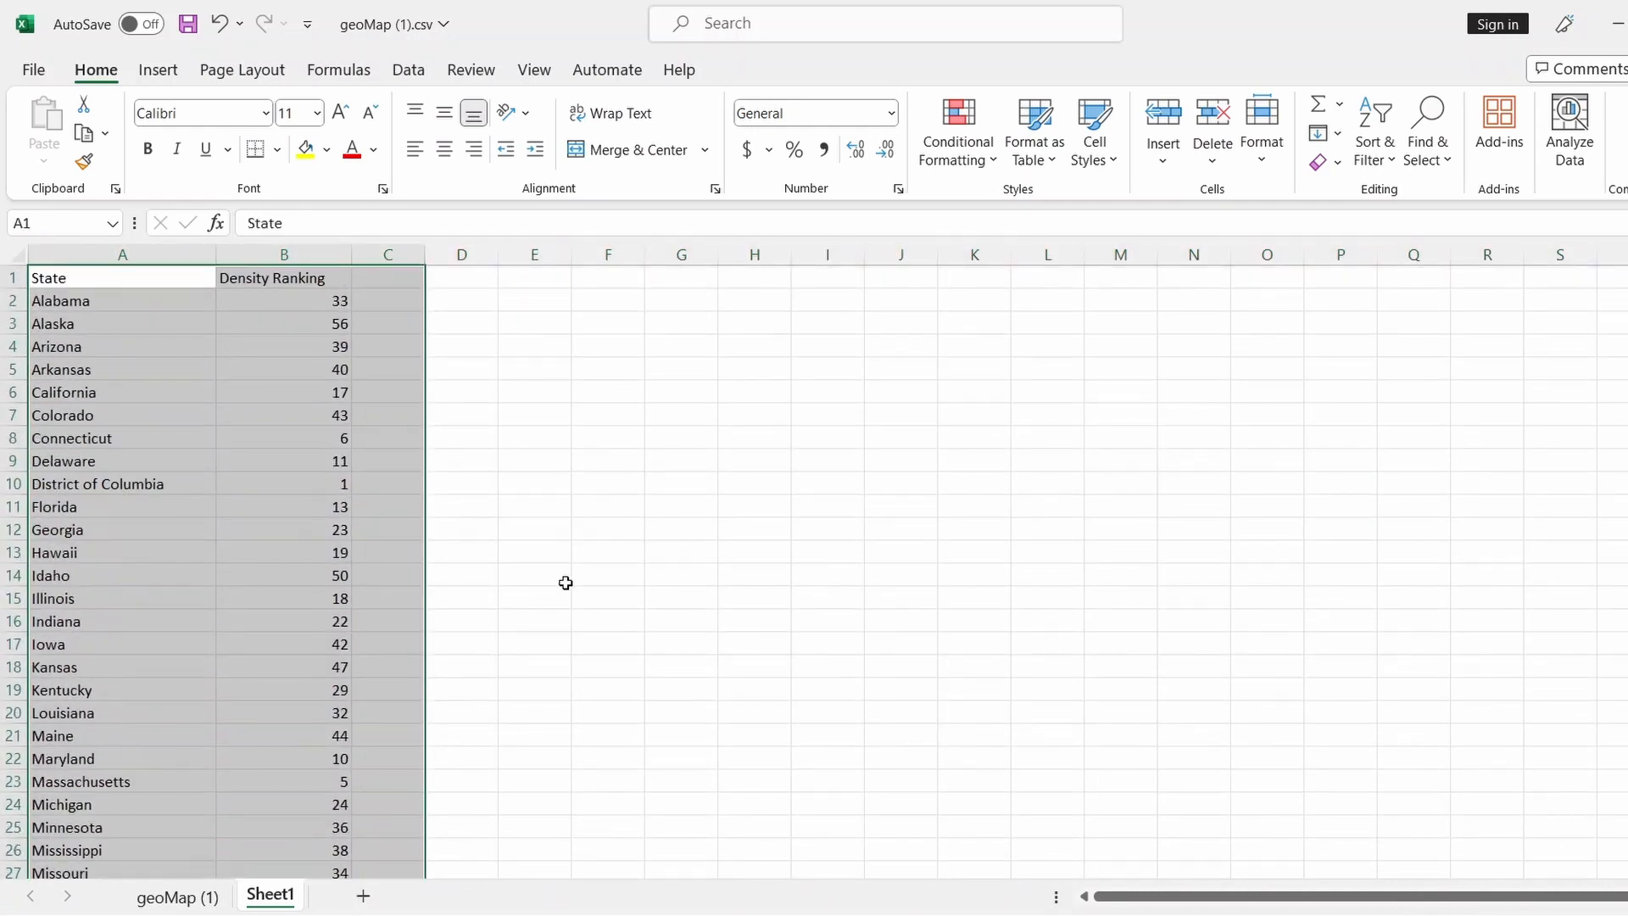
left_click(625, 348)
left_click_drag(136, 284, 275, 831)
key("ctrl+c")
Delete the old columns D through G on the geoMap (1) sheet
left_click(177, 896)
scroll(545, 509, "up", 12)
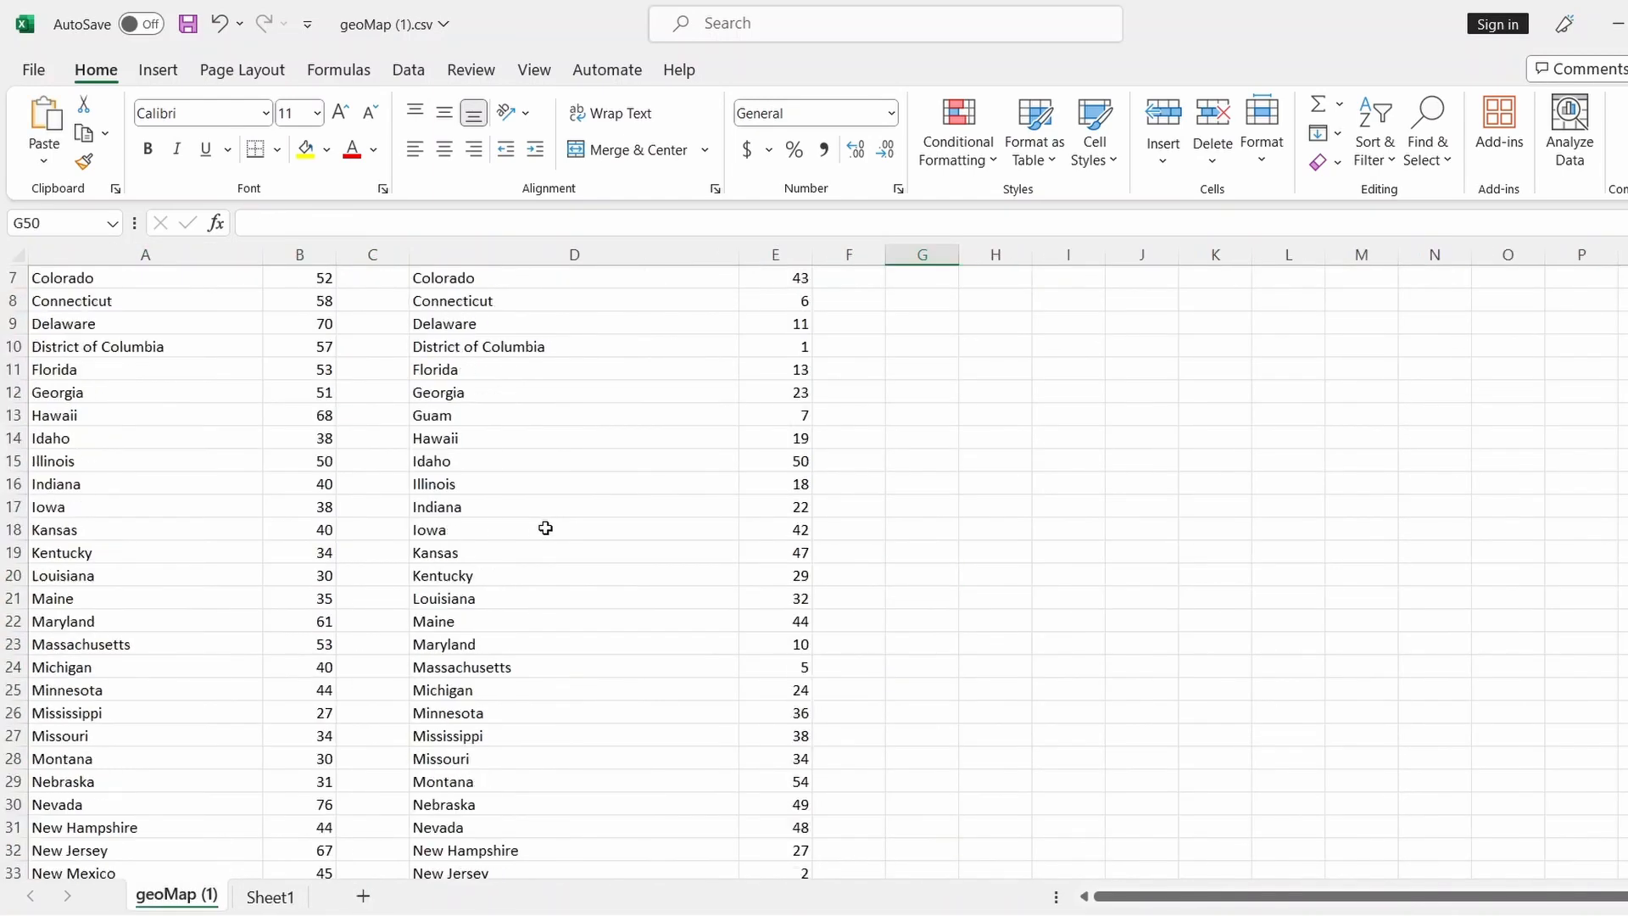
left_click_drag(552, 254, 938, 254)
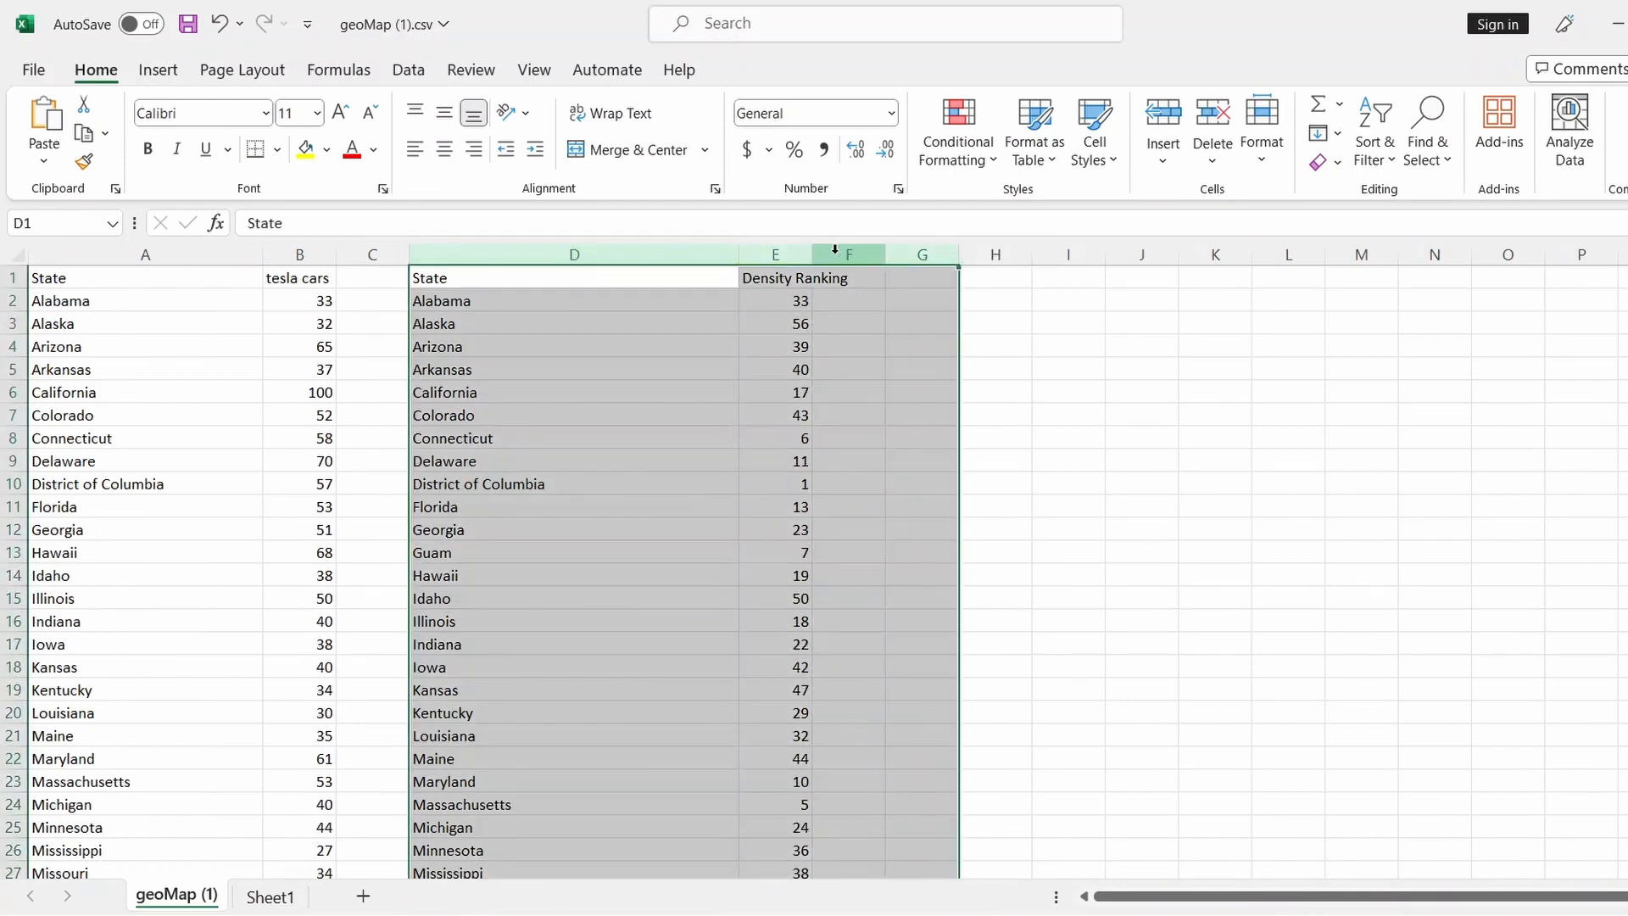
right_click(827, 258)
left_click(888, 519)
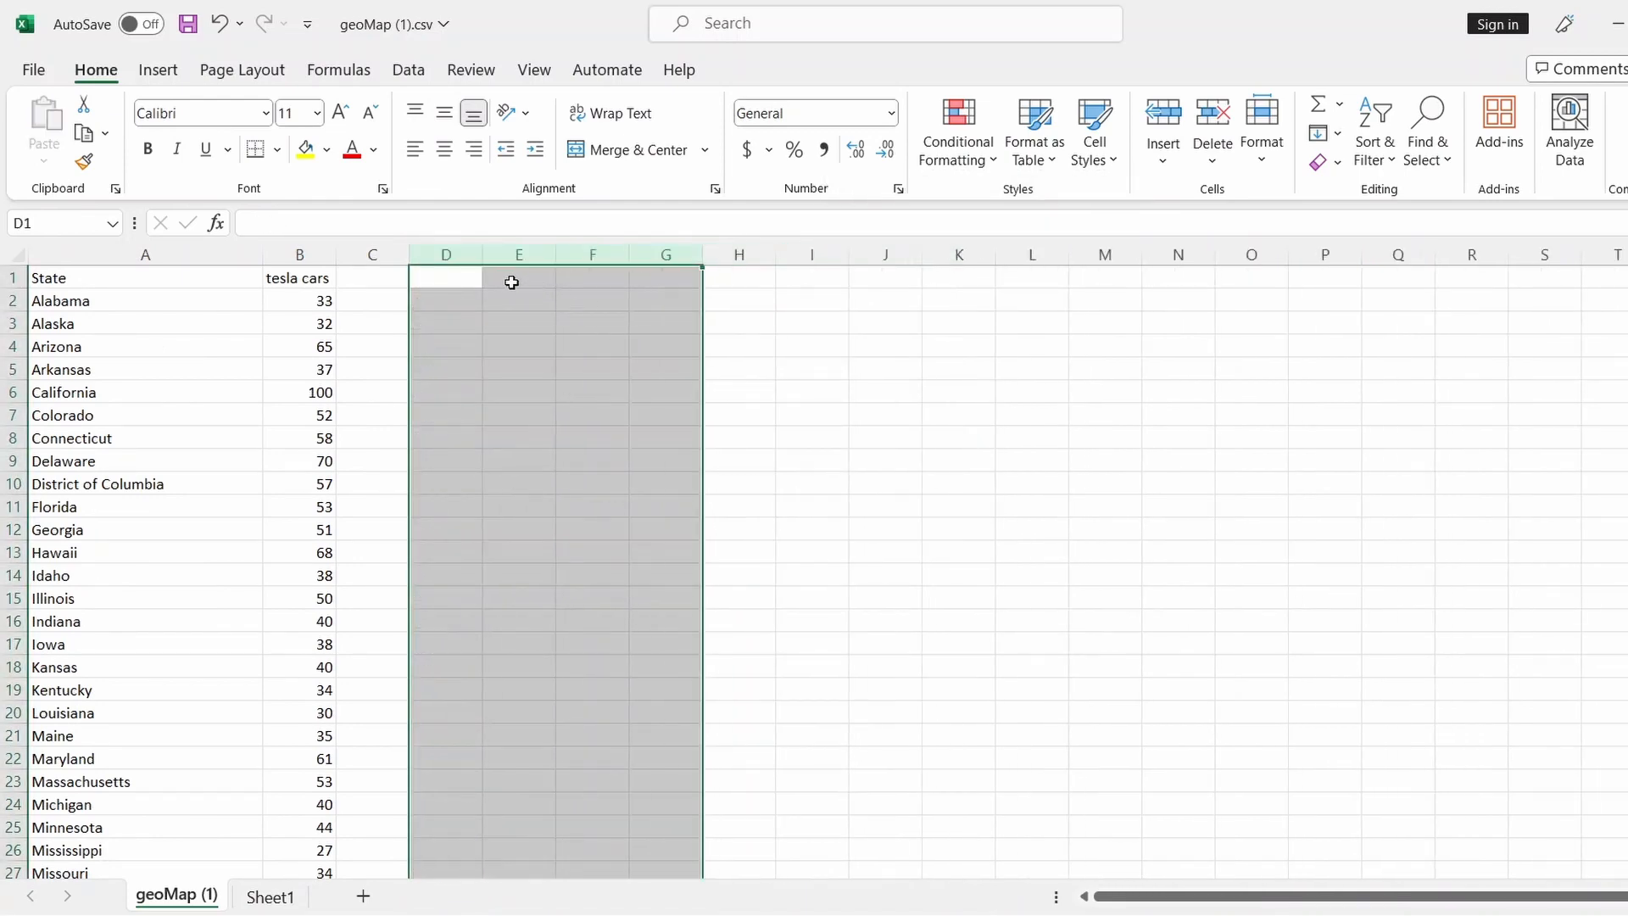
Paste the copied State and Density Ranking list into columns E:F of geoMap (1)
left_click(269, 896)
left_click(174, 899)
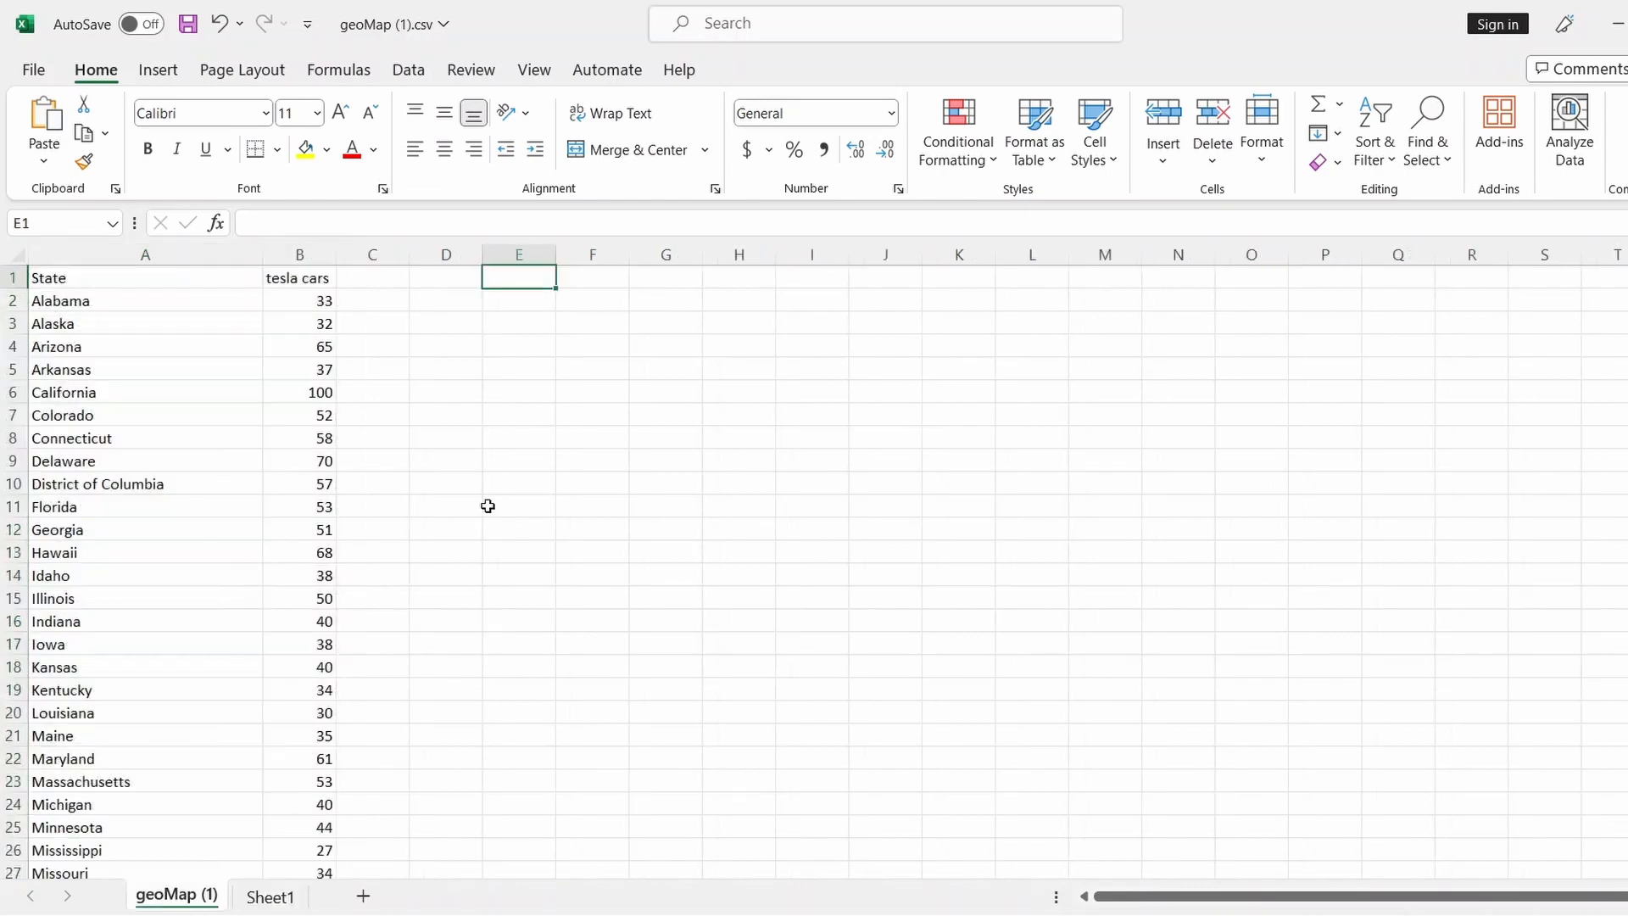
key("ctrl+v")
scroll(823, 589, "down", 14)
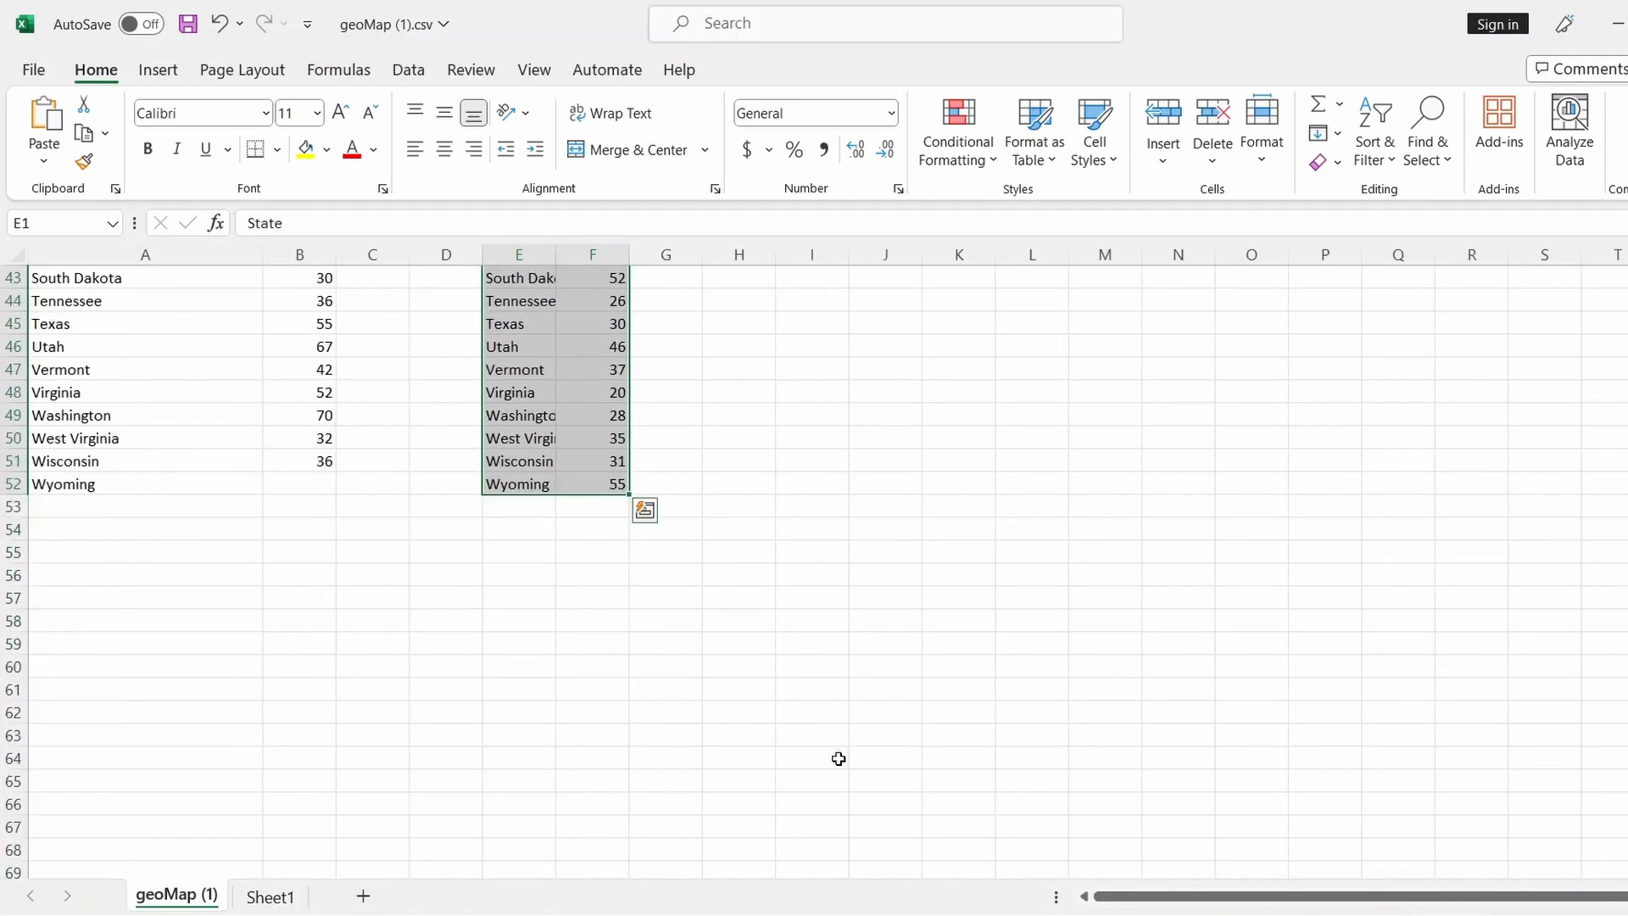
scroll(838, 755, "up", 14)
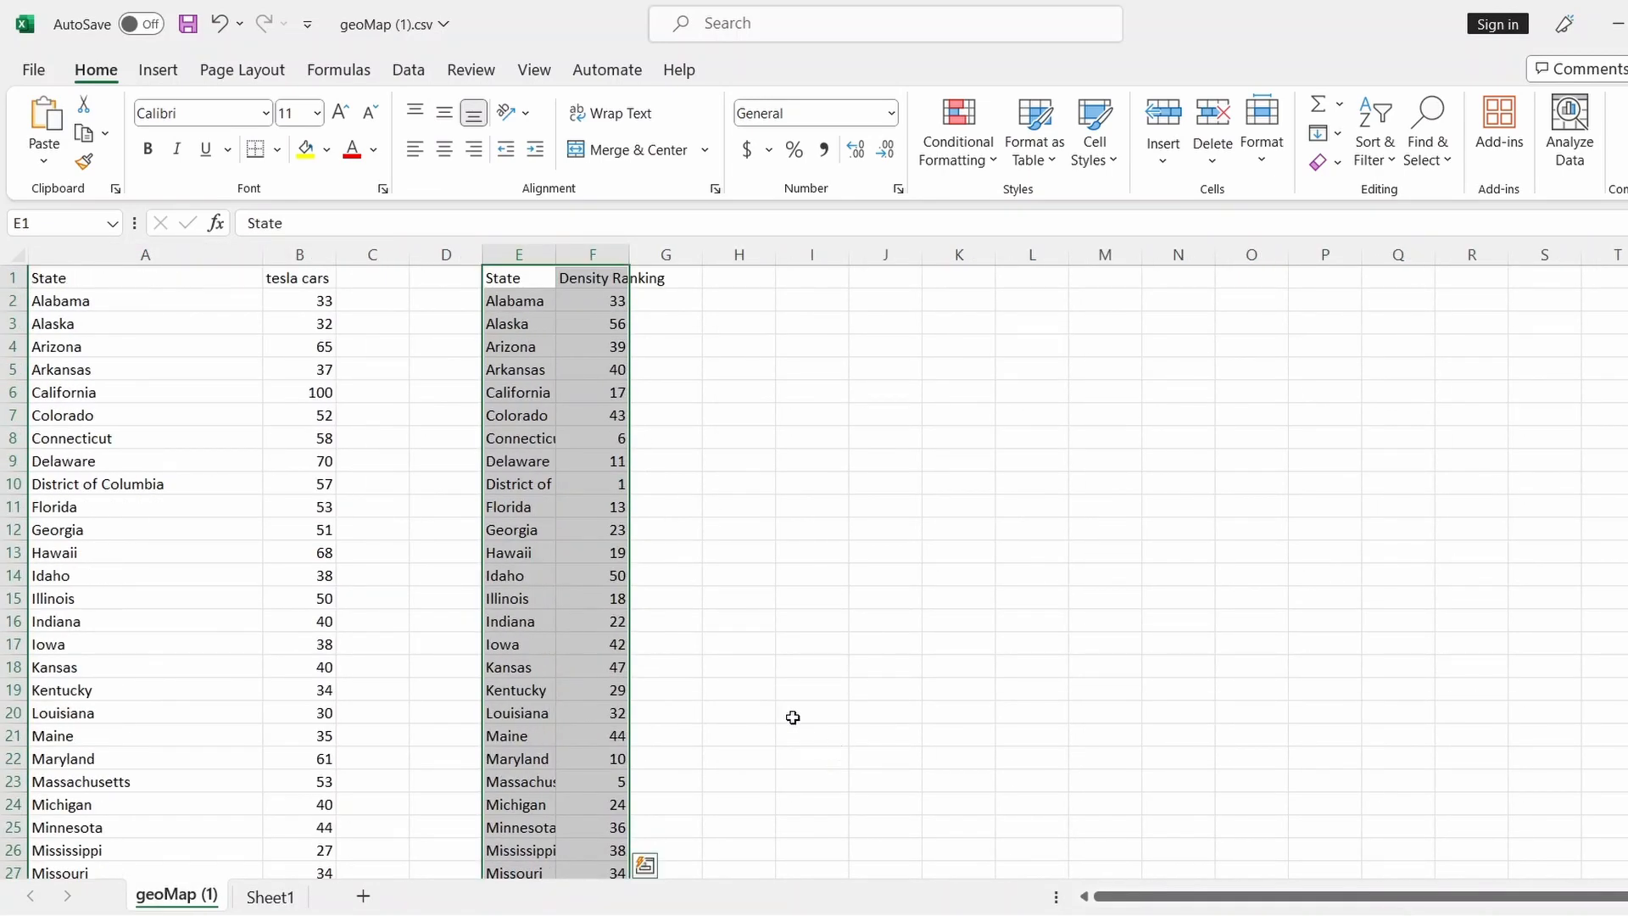
Delete columns C through E, then undo the deletion so they return
left_click(800, 577)
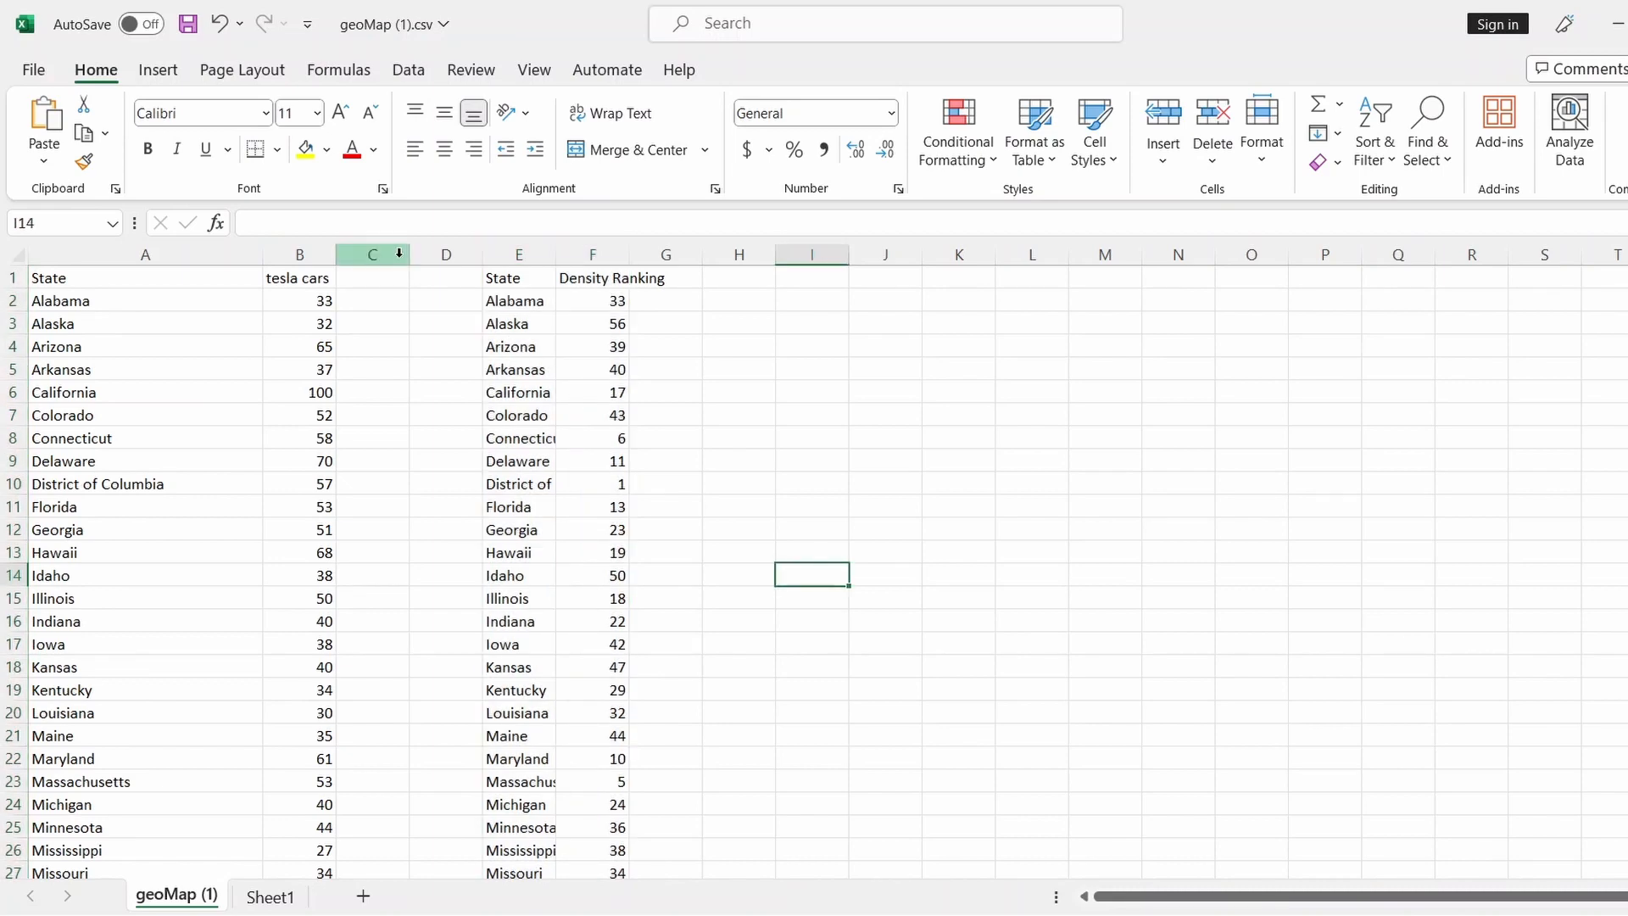
left_click_drag(400, 254, 536, 264)
right_click(539, 272)
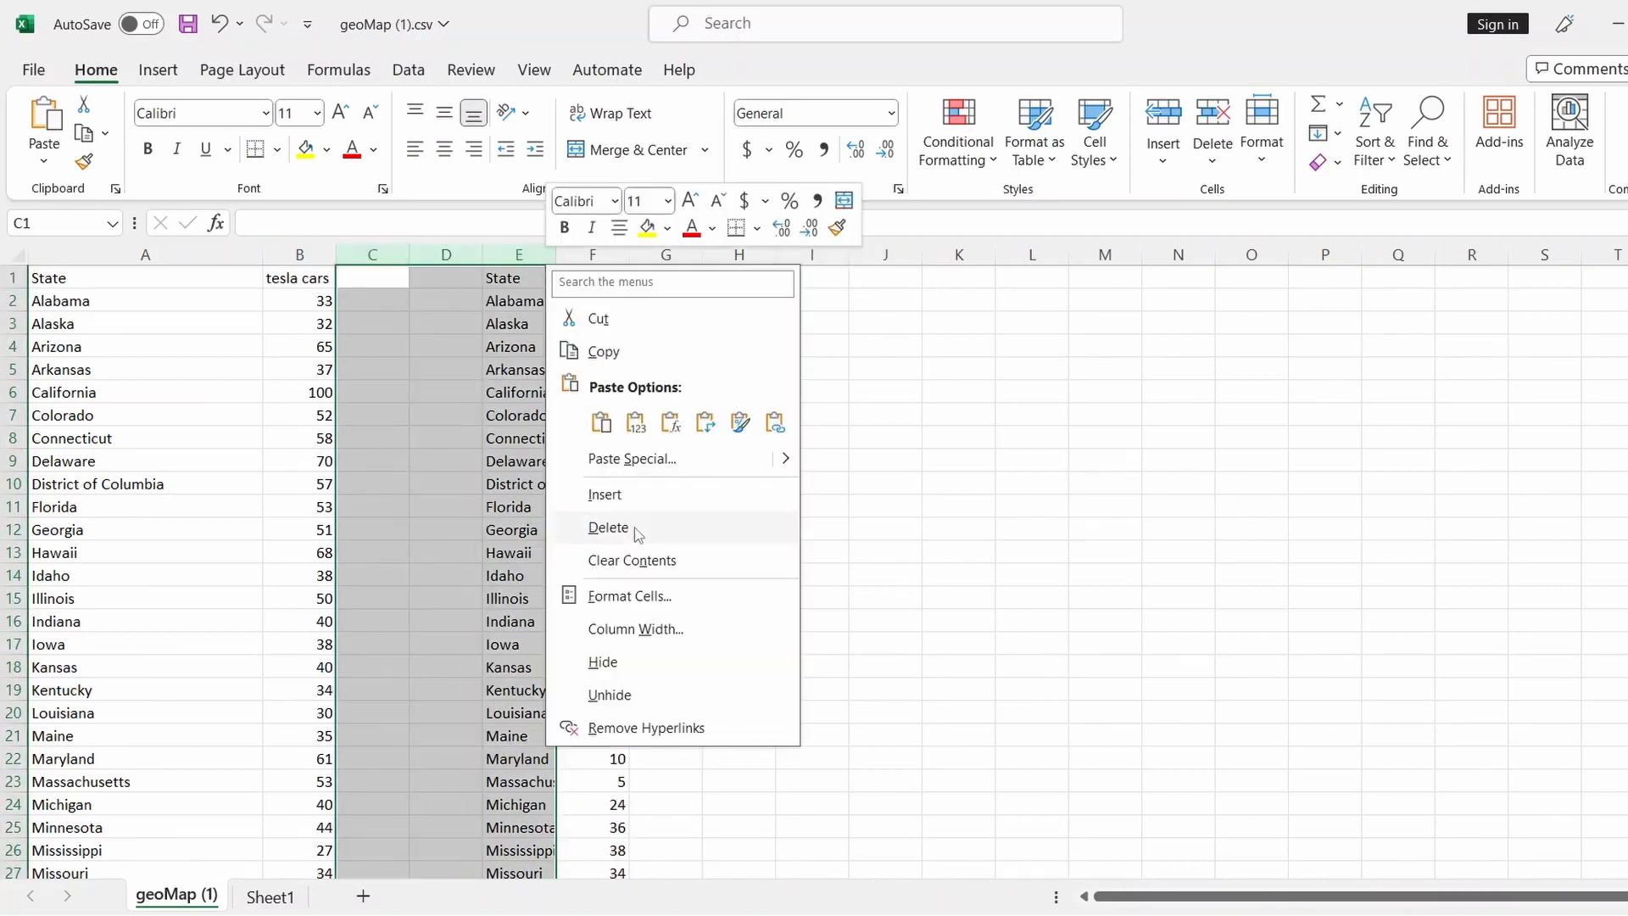
left_click(596, 551)
left_click(824, 508)
scroll(684, 717, "down", 12)
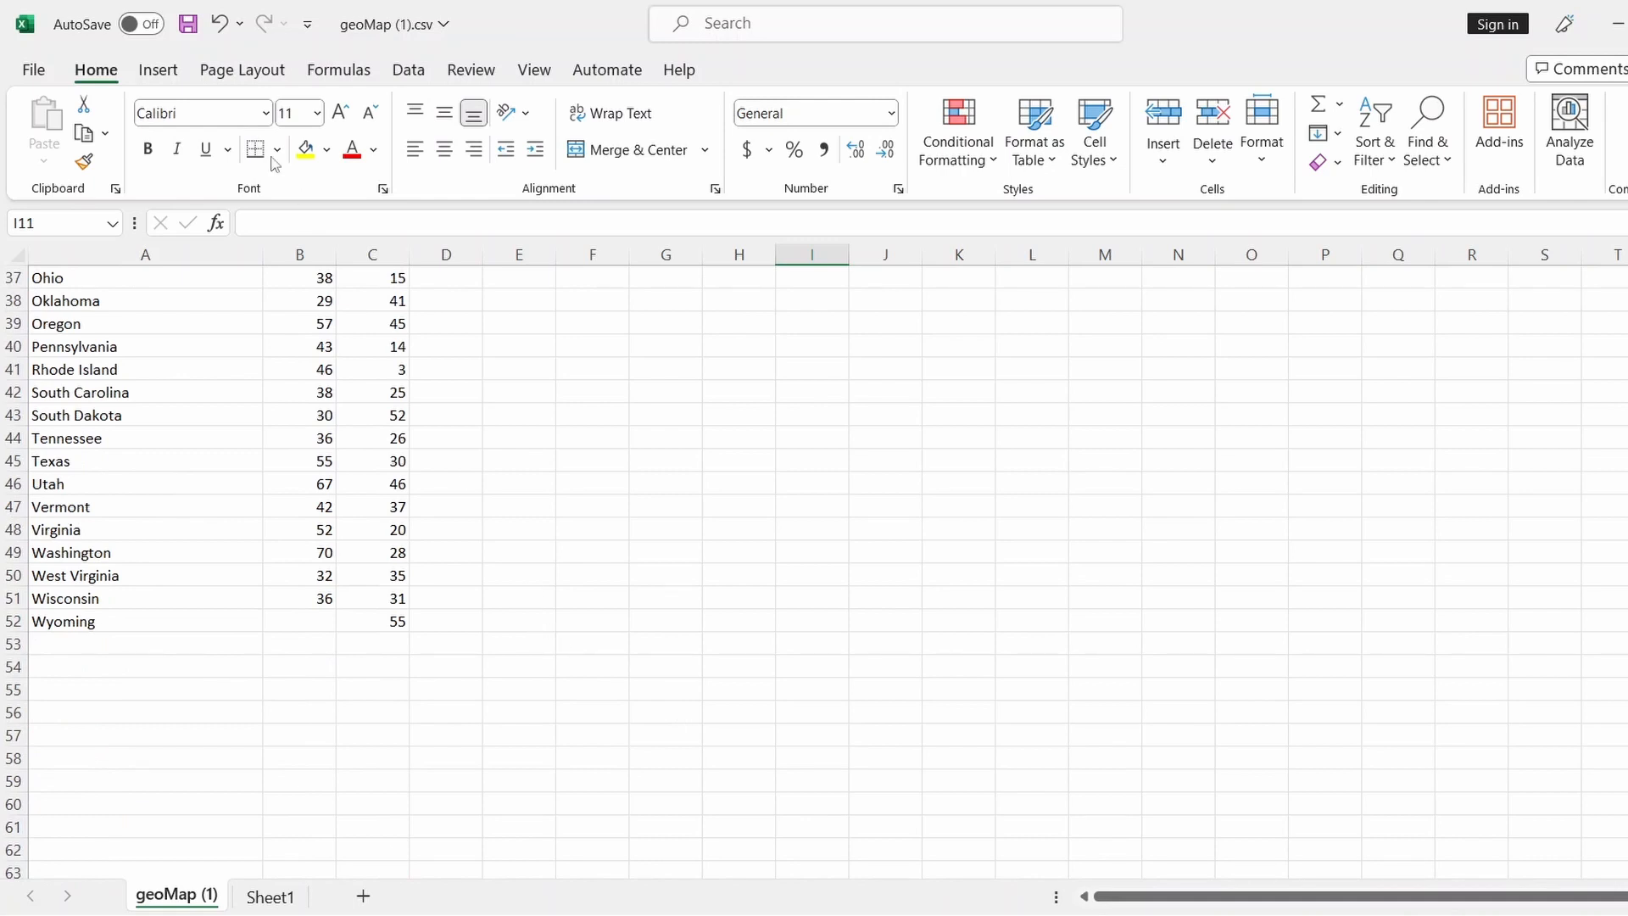
left_click(219, 24)
scroll(853, 619, "down", 5)
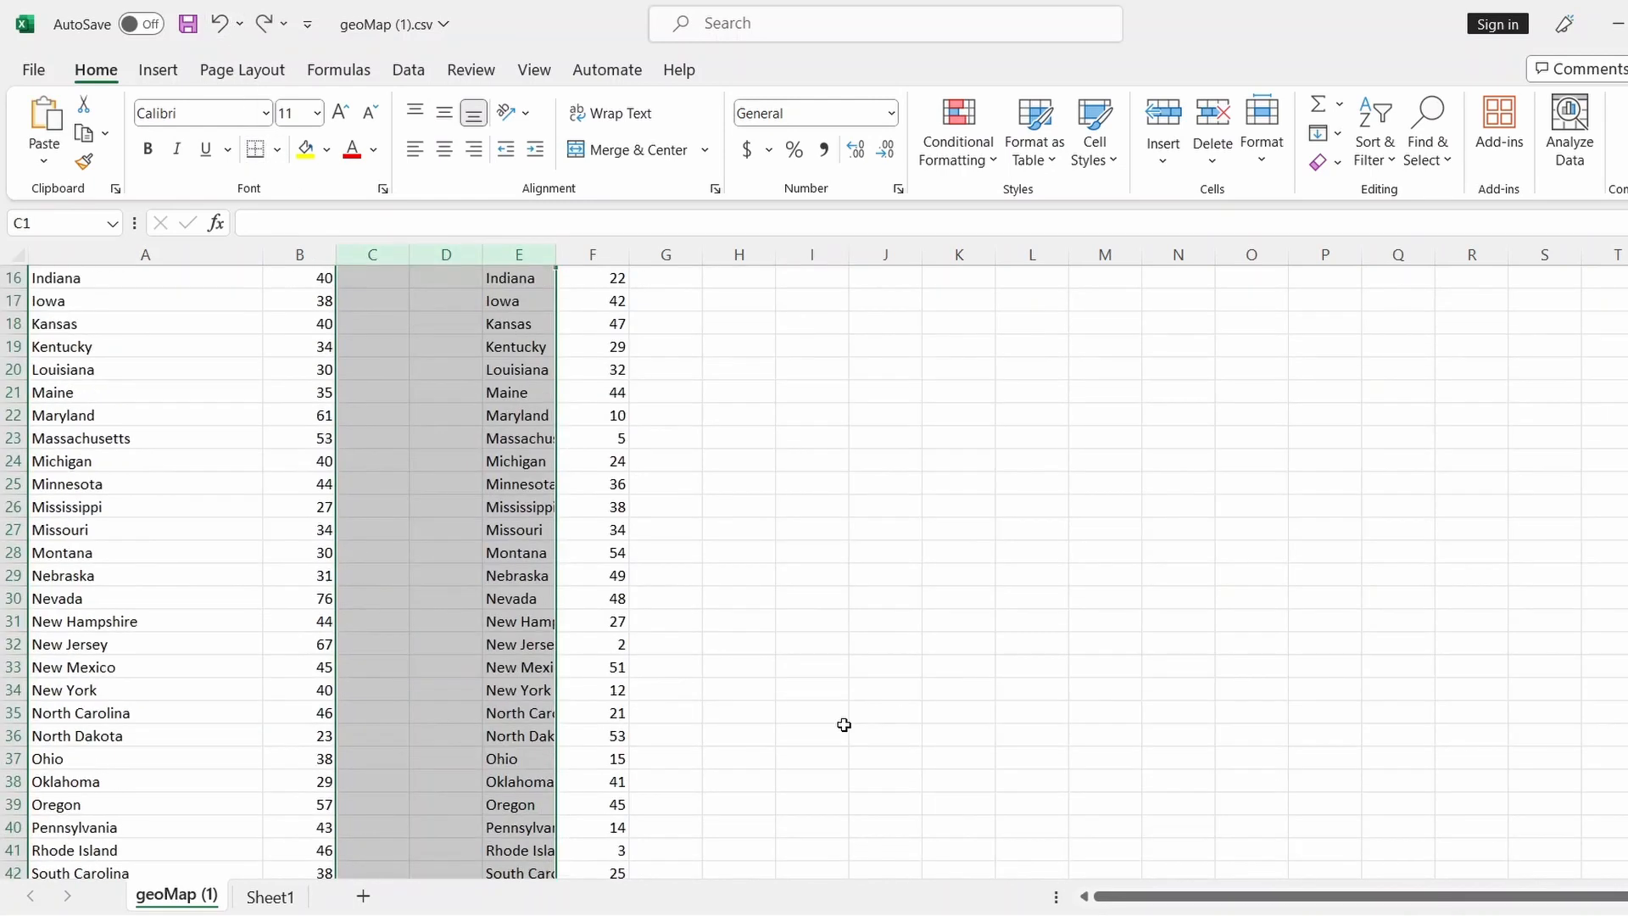
scroll(844, 725, "down", 6)
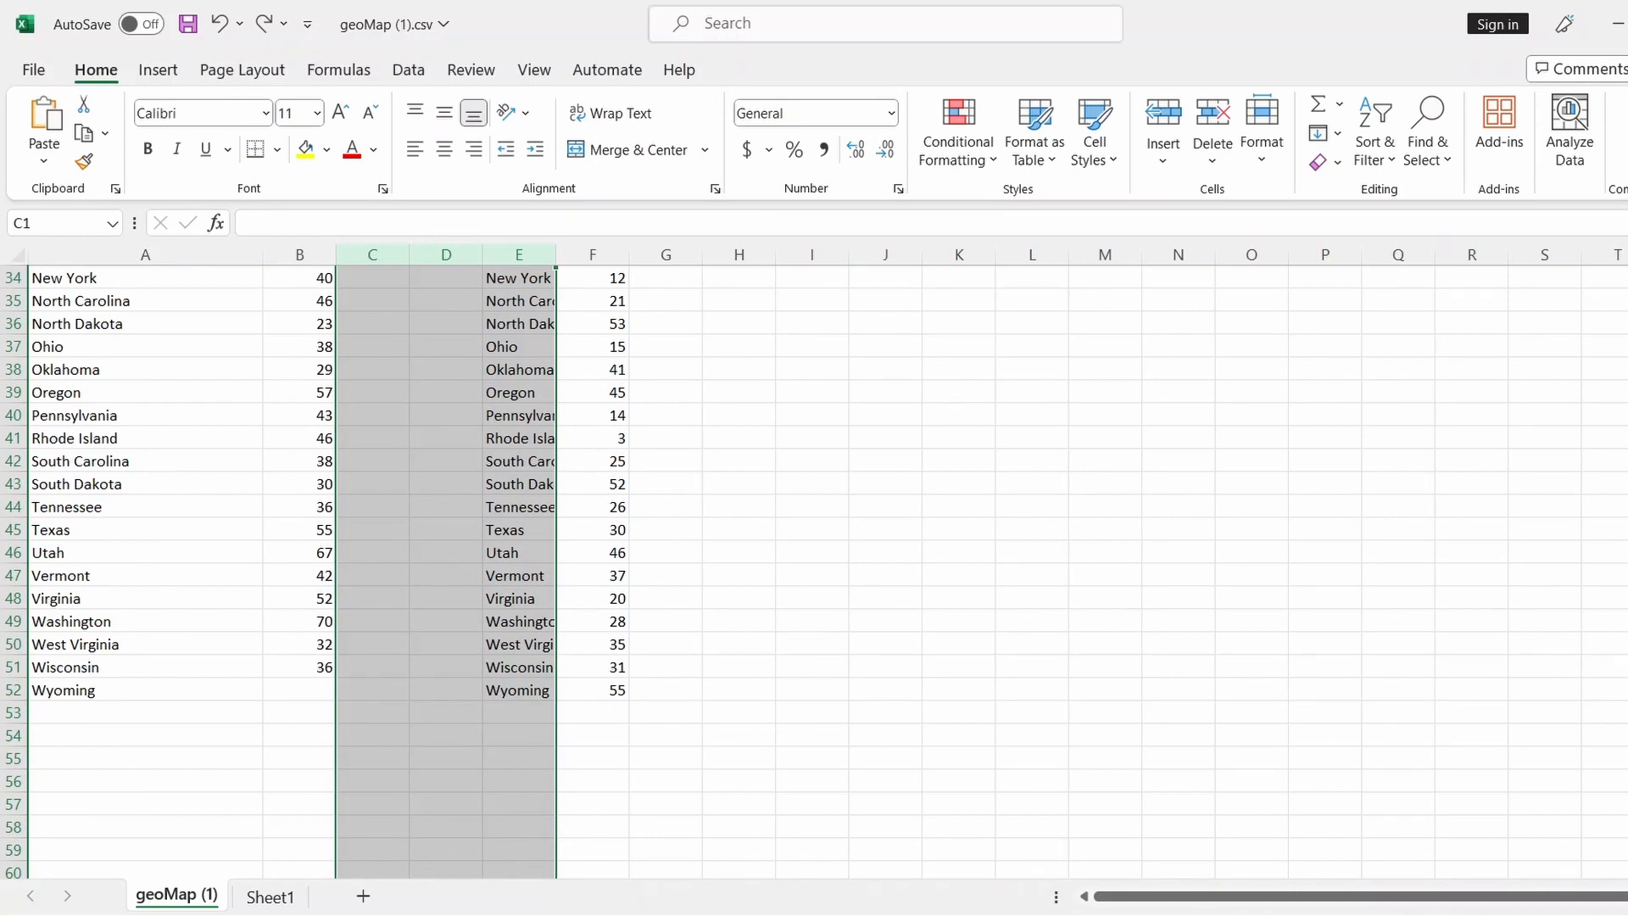
key("alt+Tab")
Go back twice in Chrome to the tesla cars Google Trends page
scroll(899, 679, "down", 8)
scroll(848, 601, "up", 4)
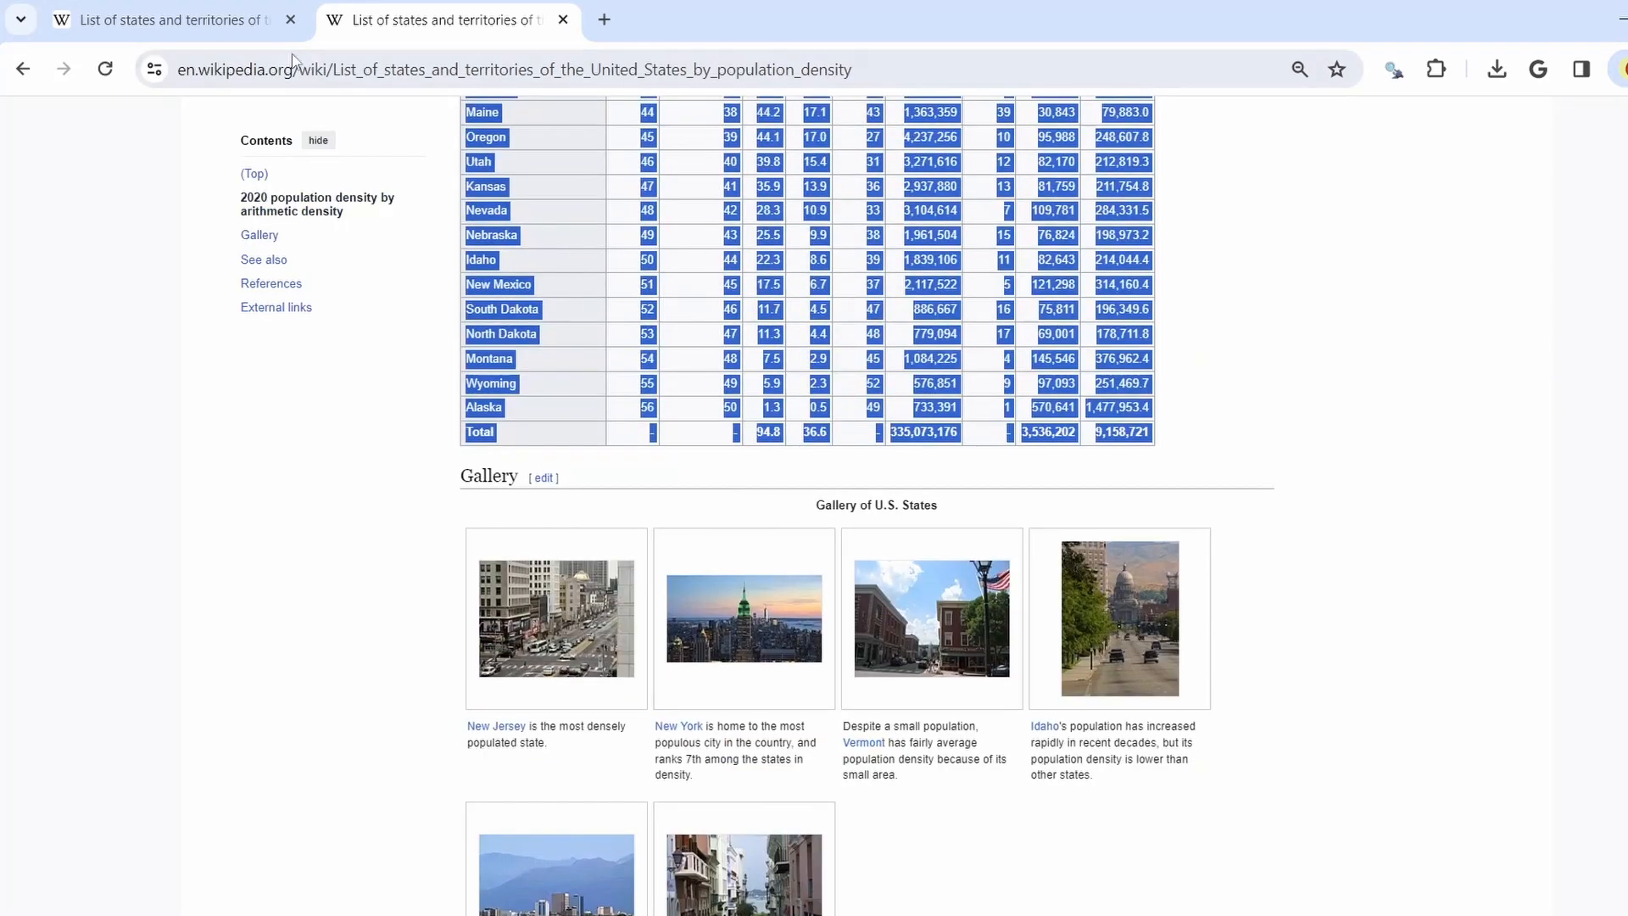
left_click(12, 71)
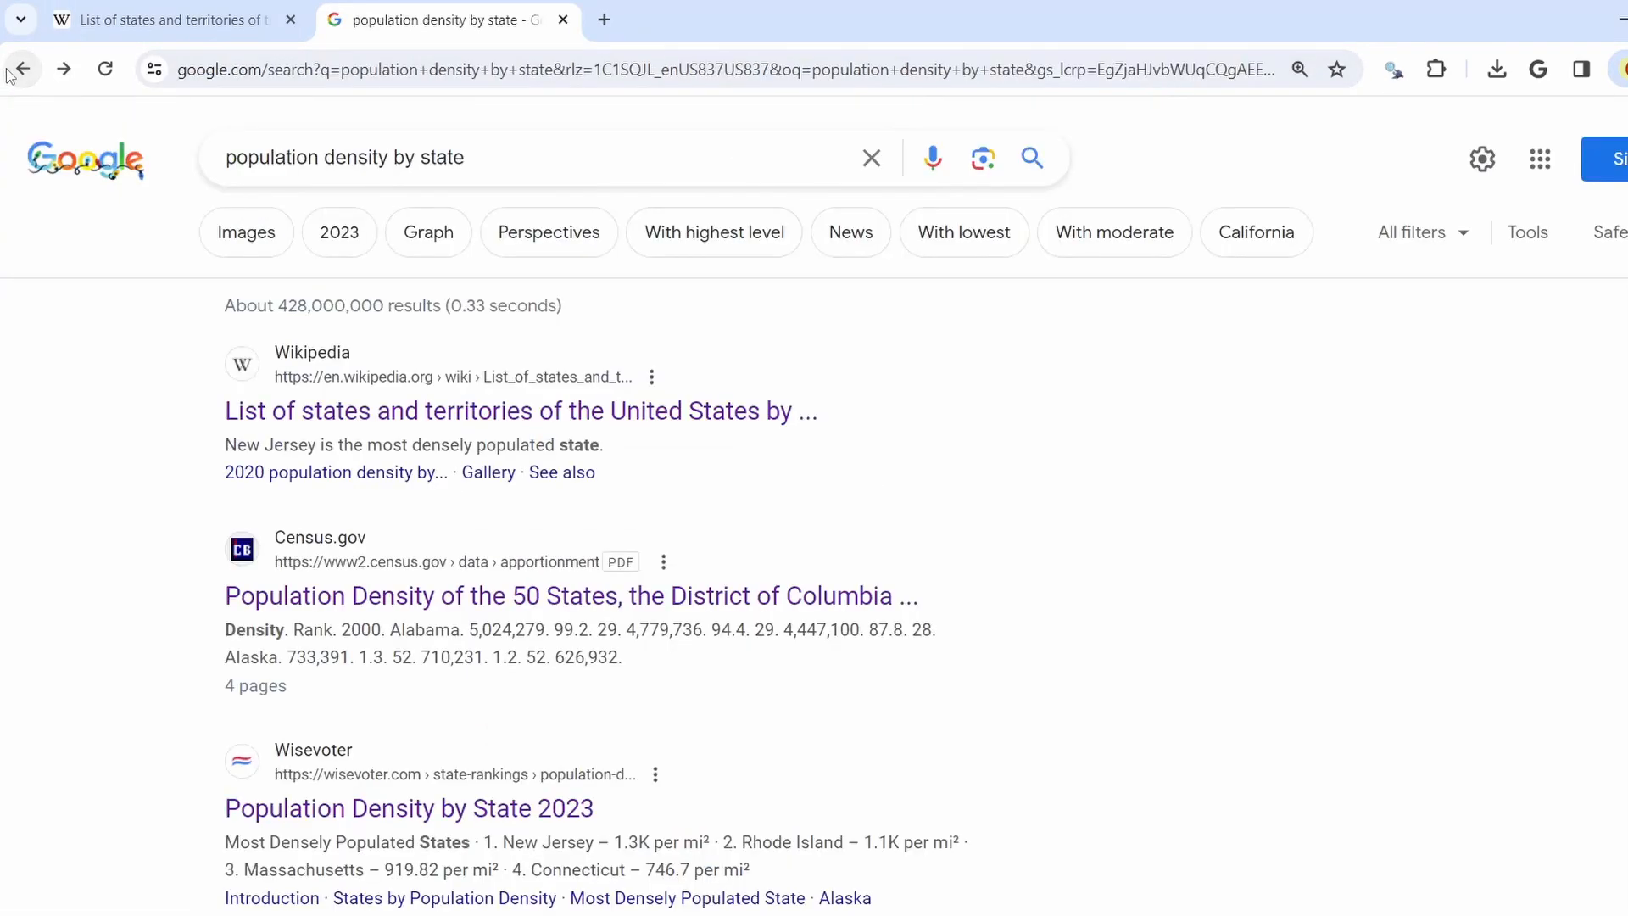
left_click(19, 71)
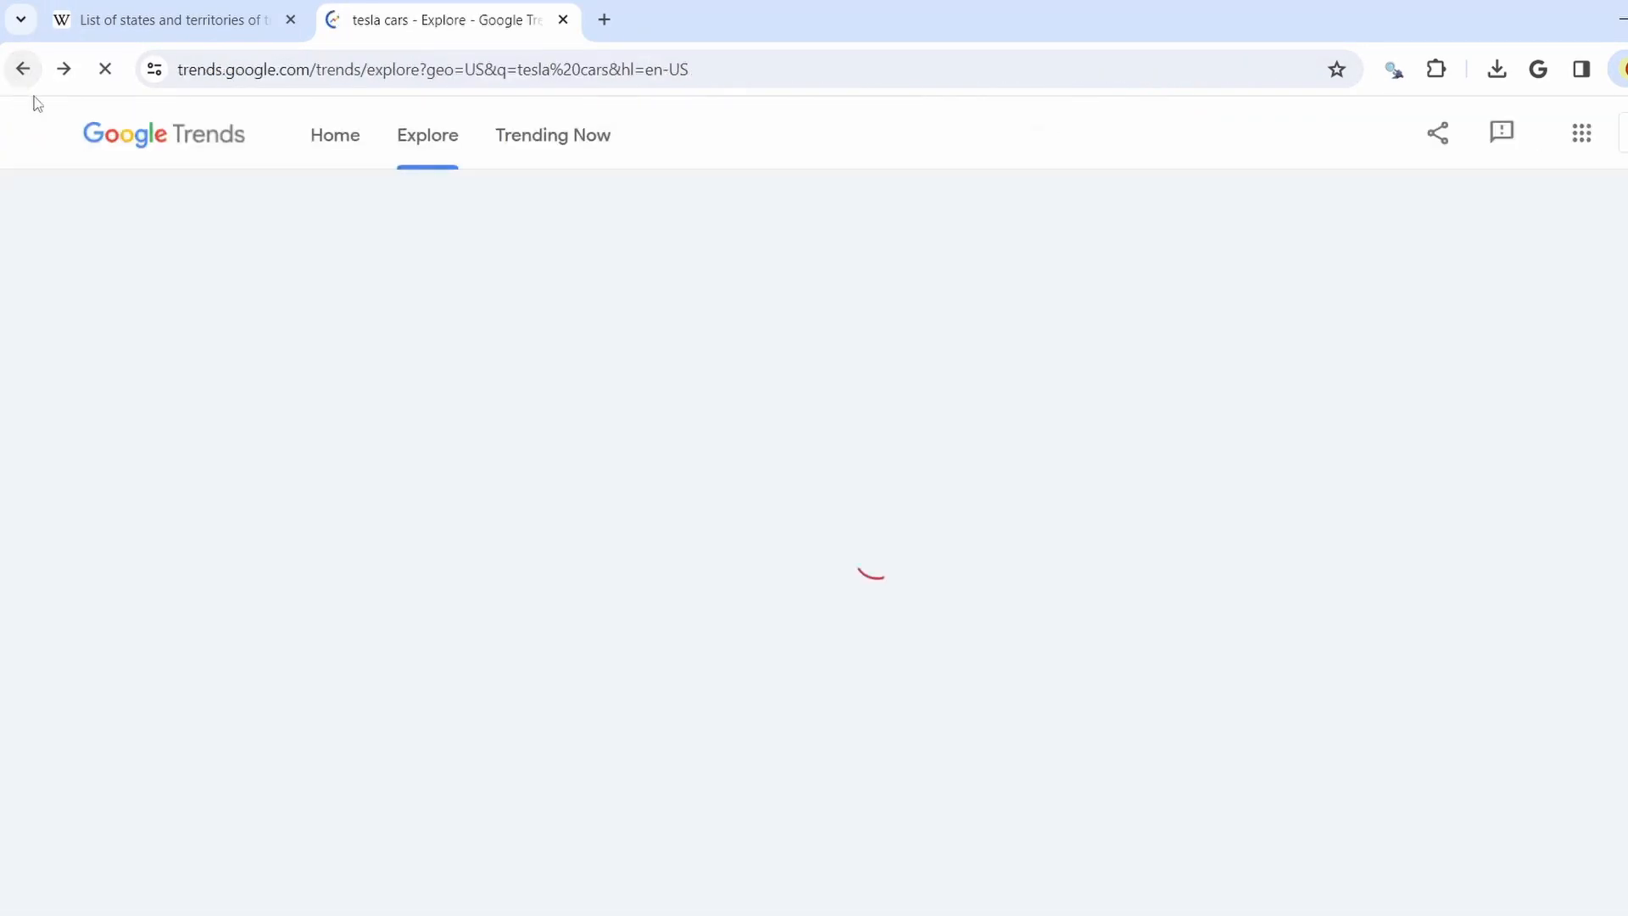
Page through the Interest by subregion ranking to the final entries, 46 to 50
scroll(925, 632, "down", 10)
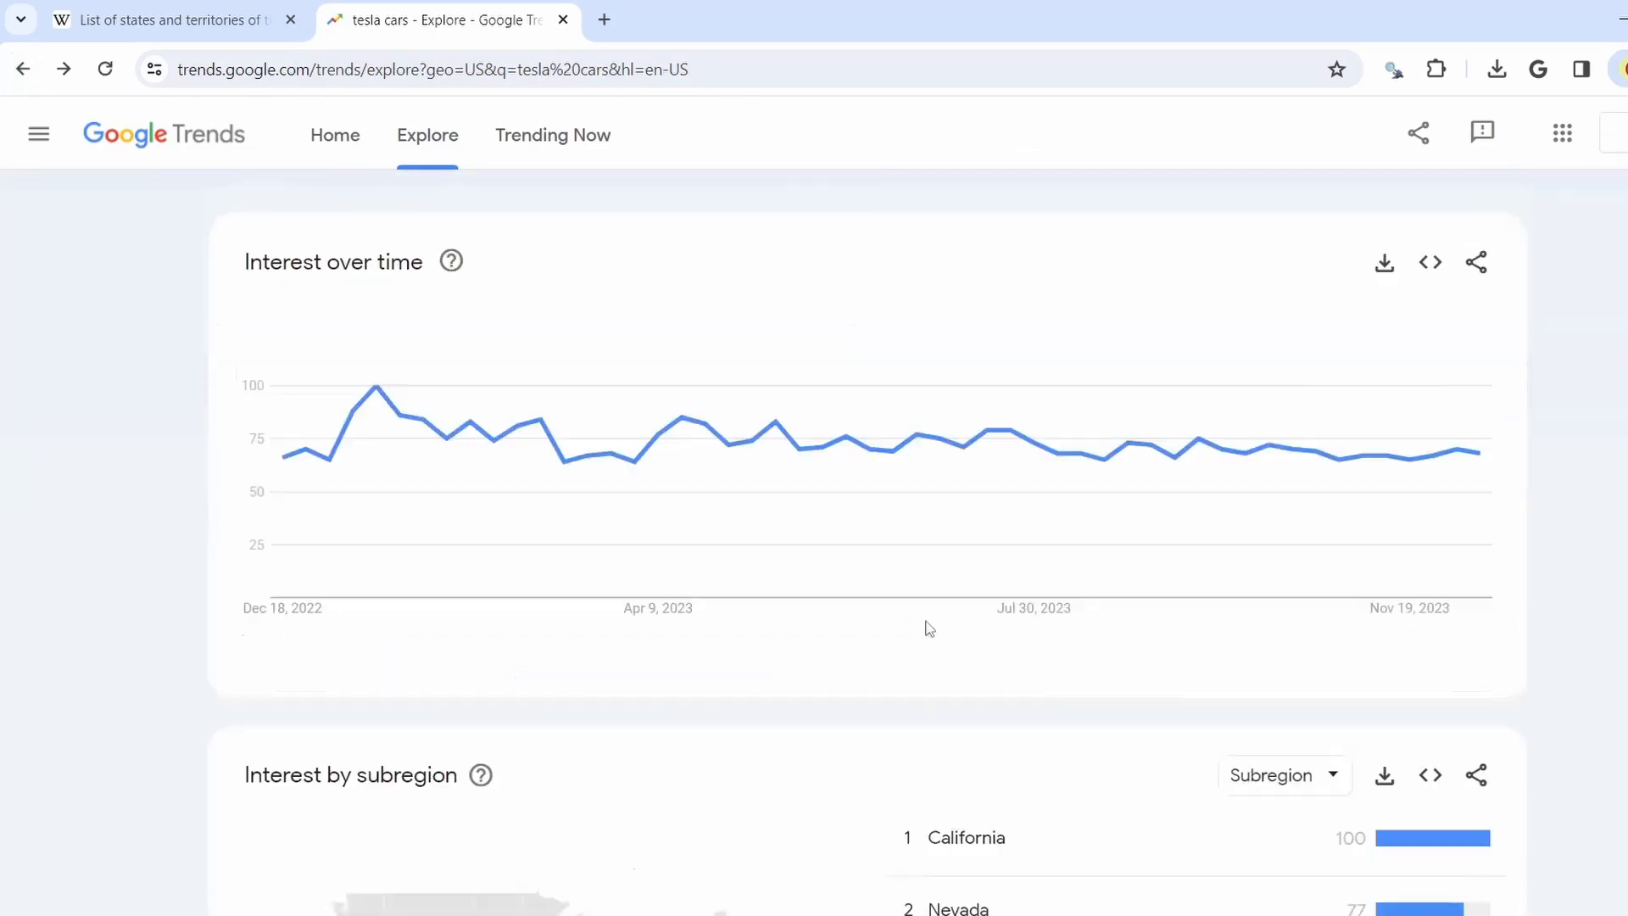
scroll(943, 614, "down", 1)
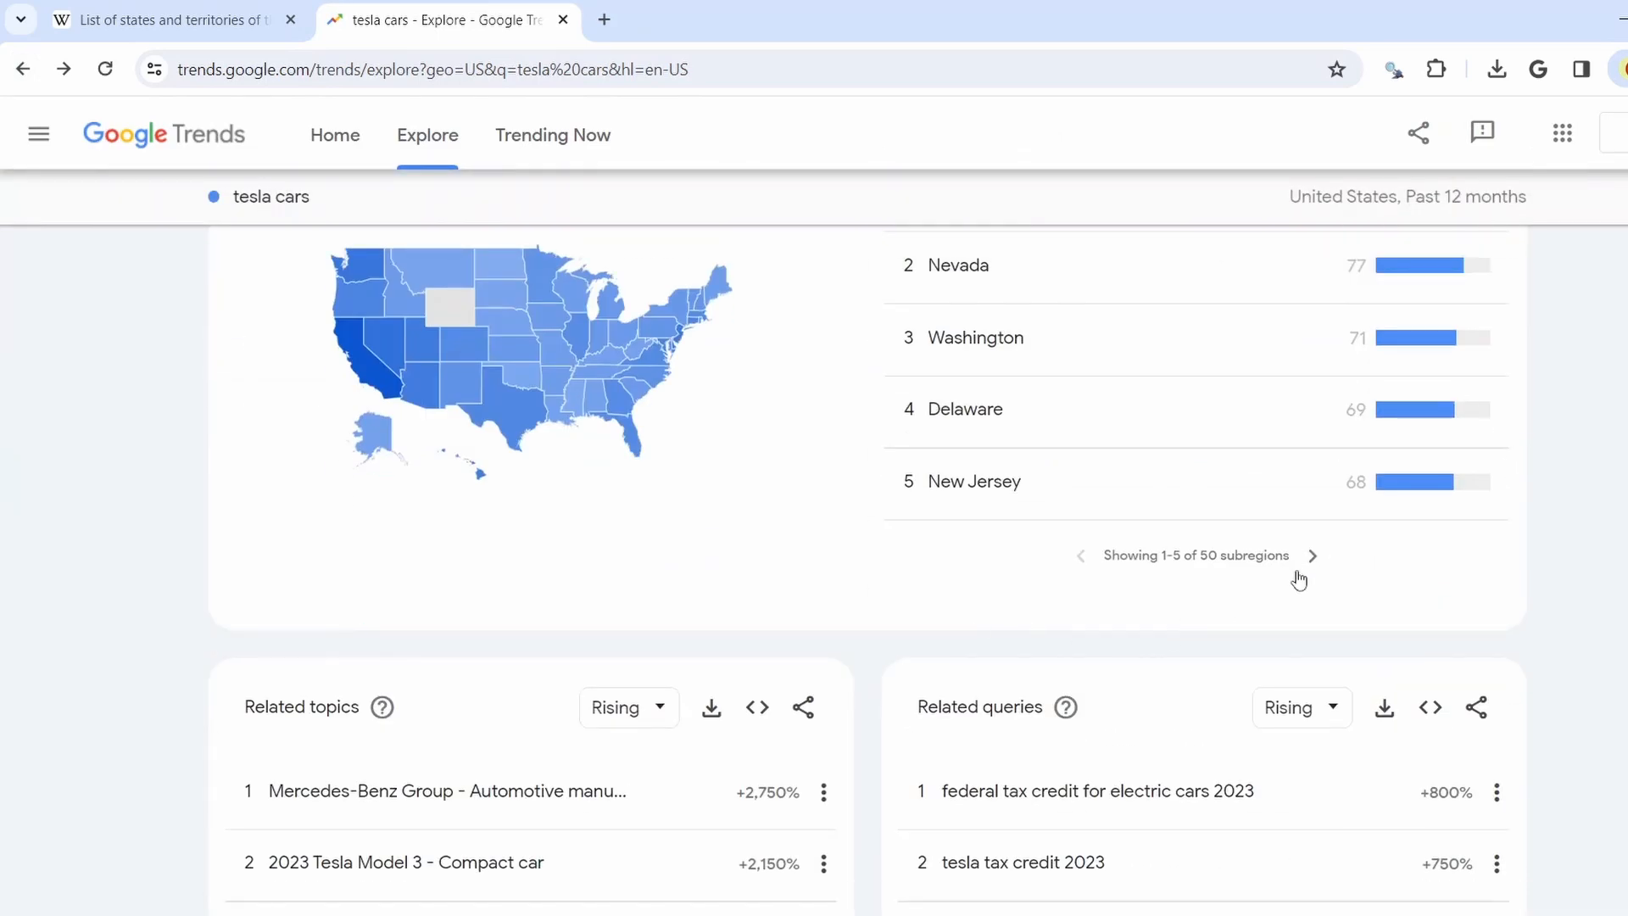
scroll(1344, 543, "up", 4)
scroll(1337, 611, "down", 5)
left_click(1313, 557)
left_click(1317, 558)
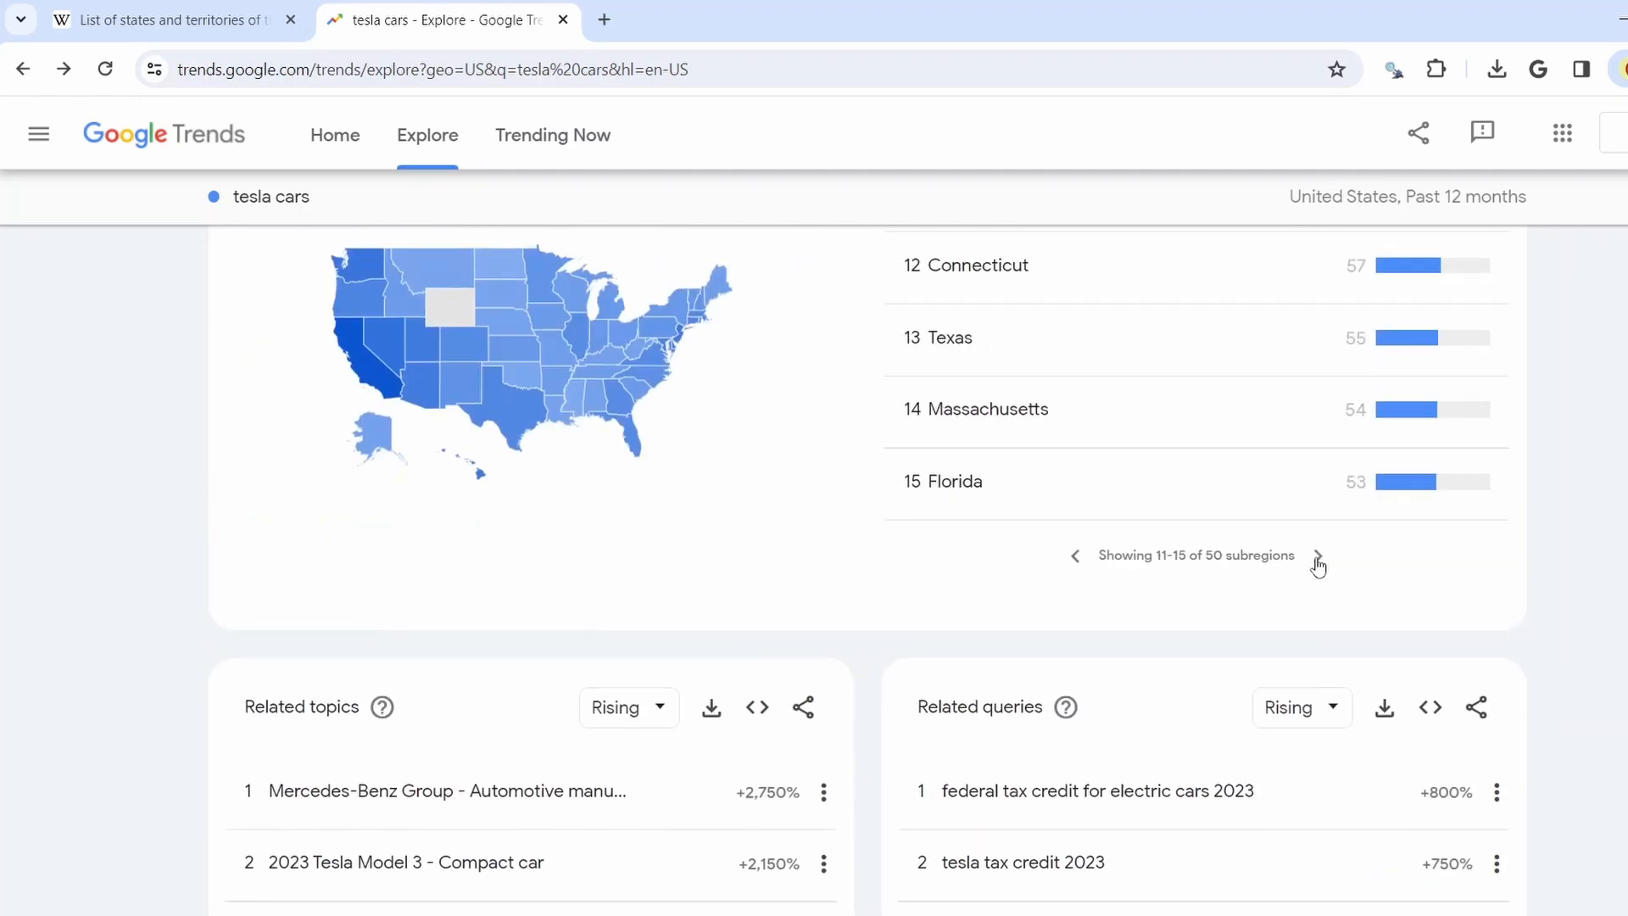
left_click(1317, 557)
left_click(1317, 557)
left_click(1317, 557)
left_click(1317, 557)
left_click(1318, 557)
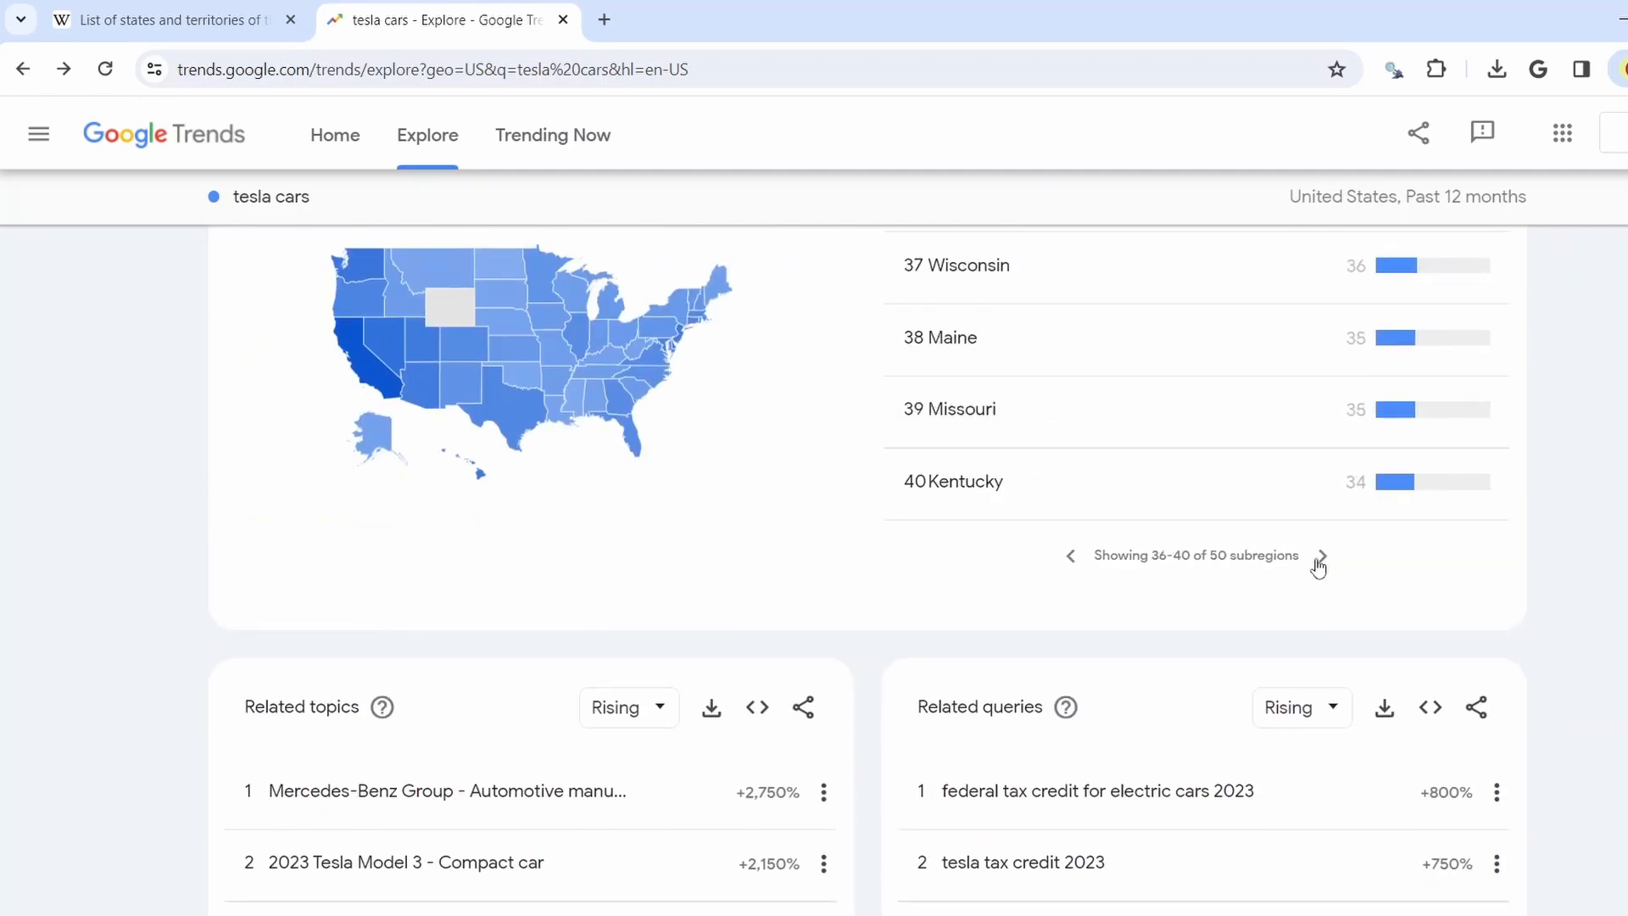
left_click(1320, 557)
left_click(1320, 557)
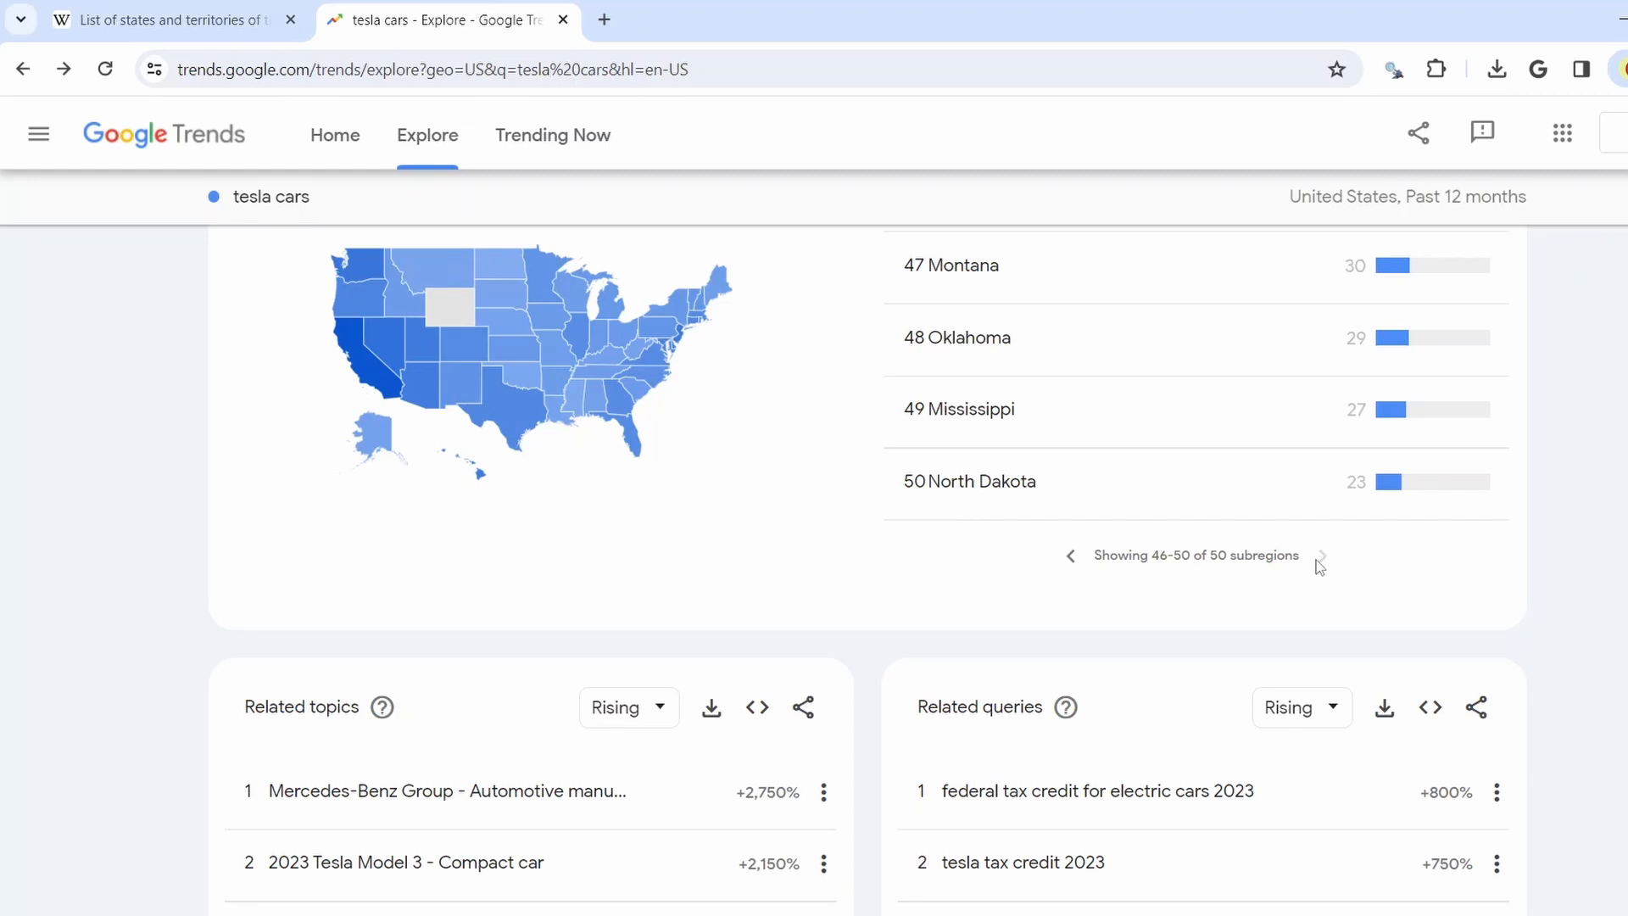
scroll(1306, 581, "up", 4)
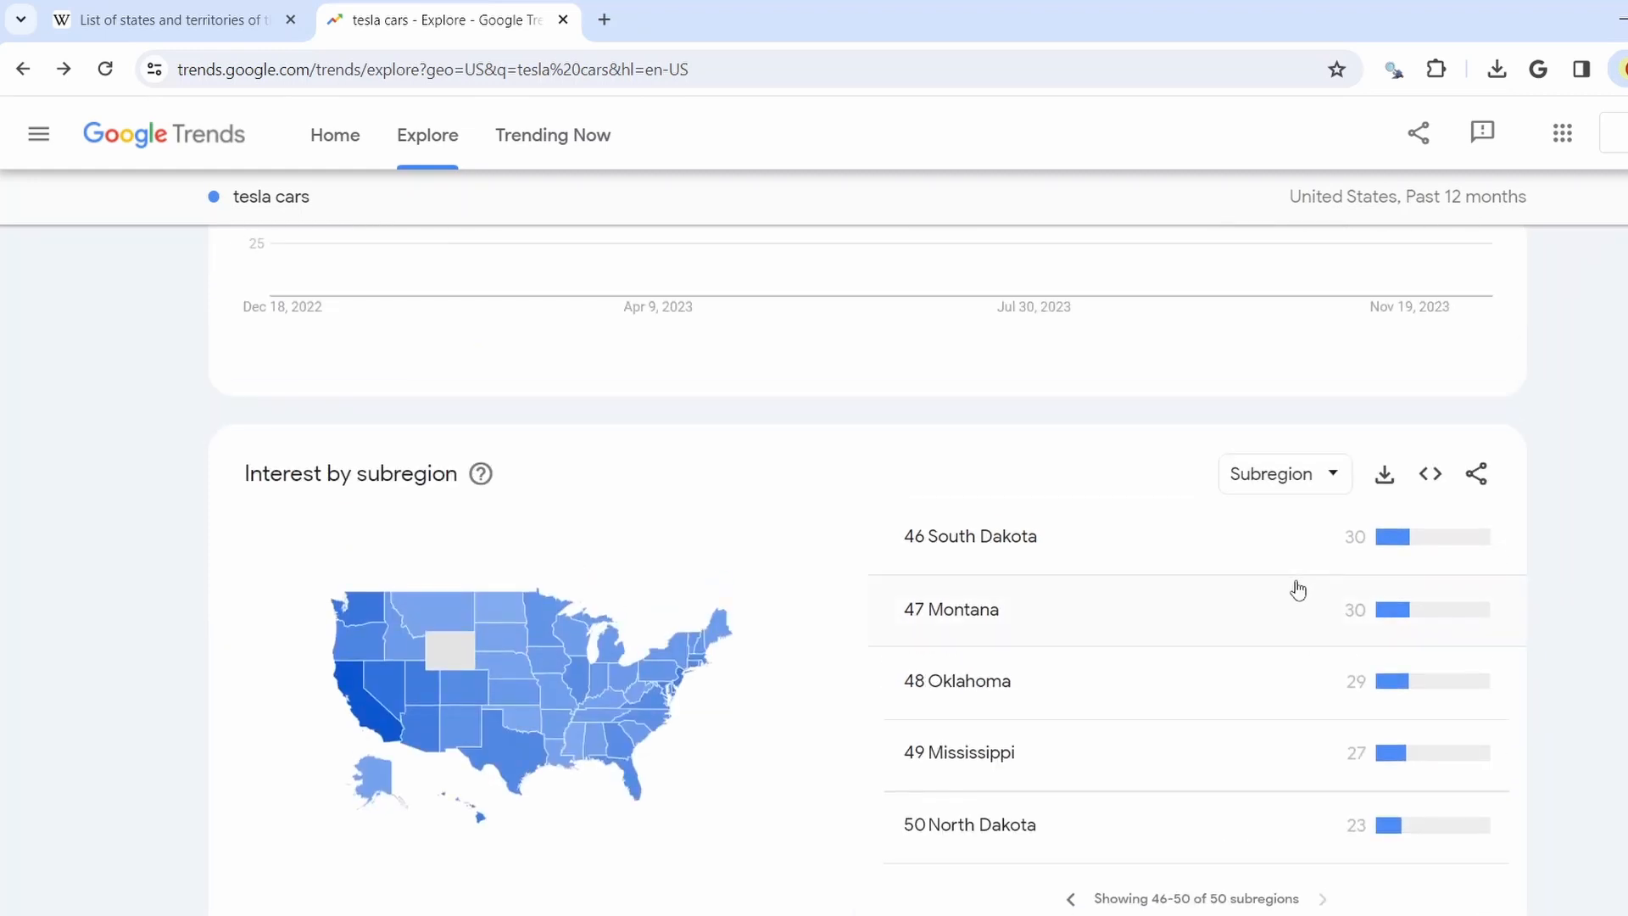
Confirm Wyoming has too little tesla cars data, then select its empty cell B52 in Excel
left_click(452, 664)
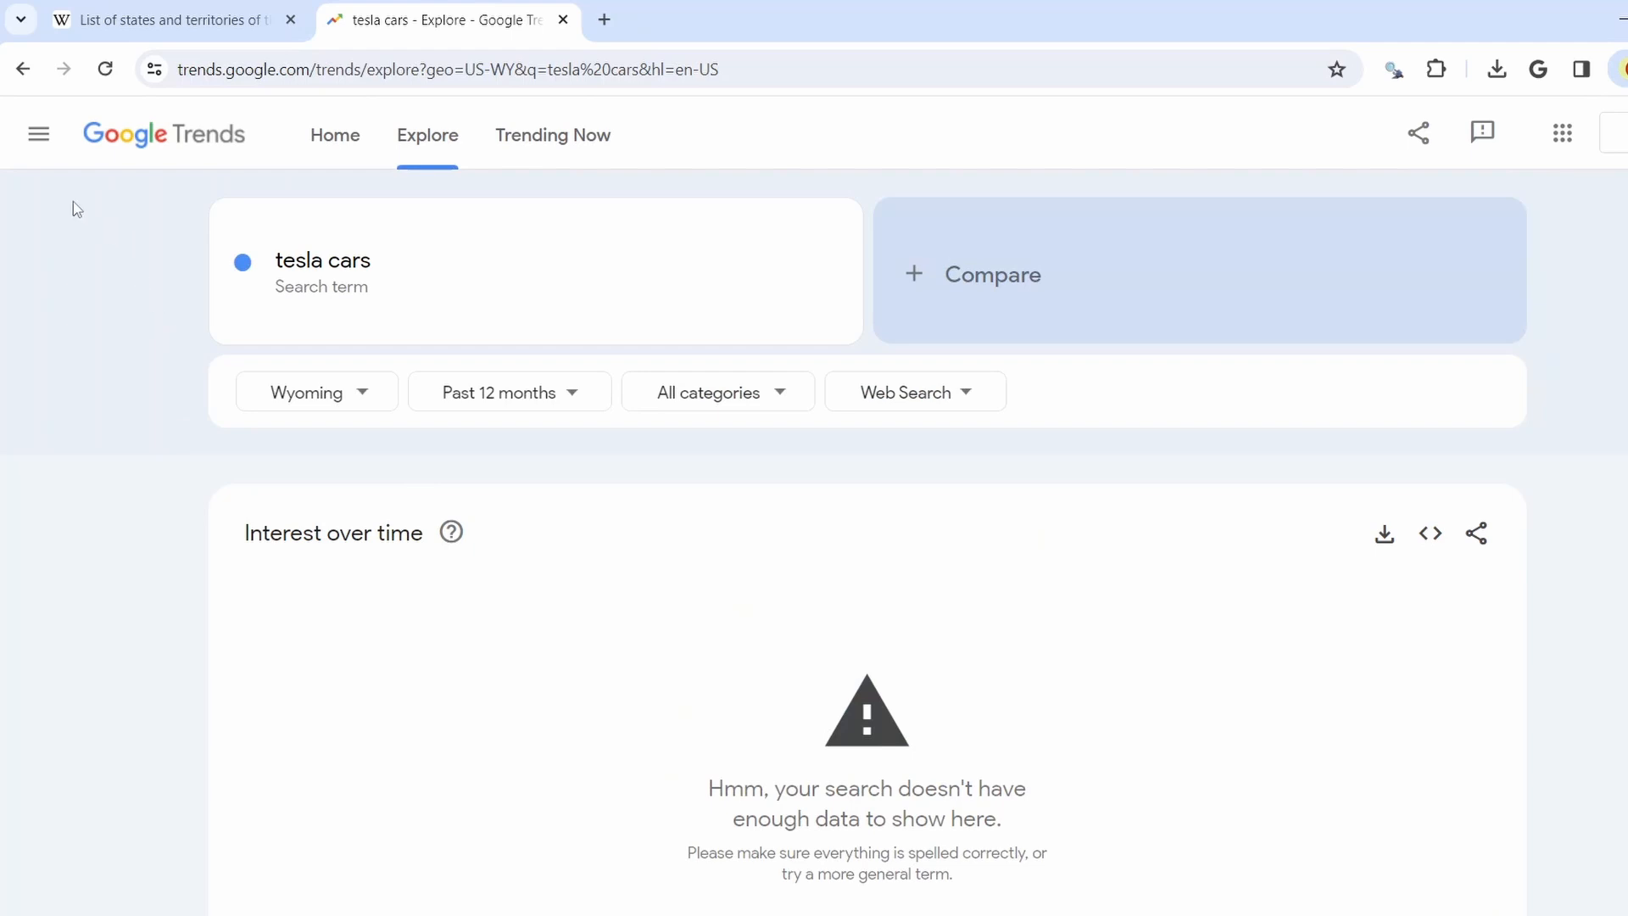
left_click(23, 68)
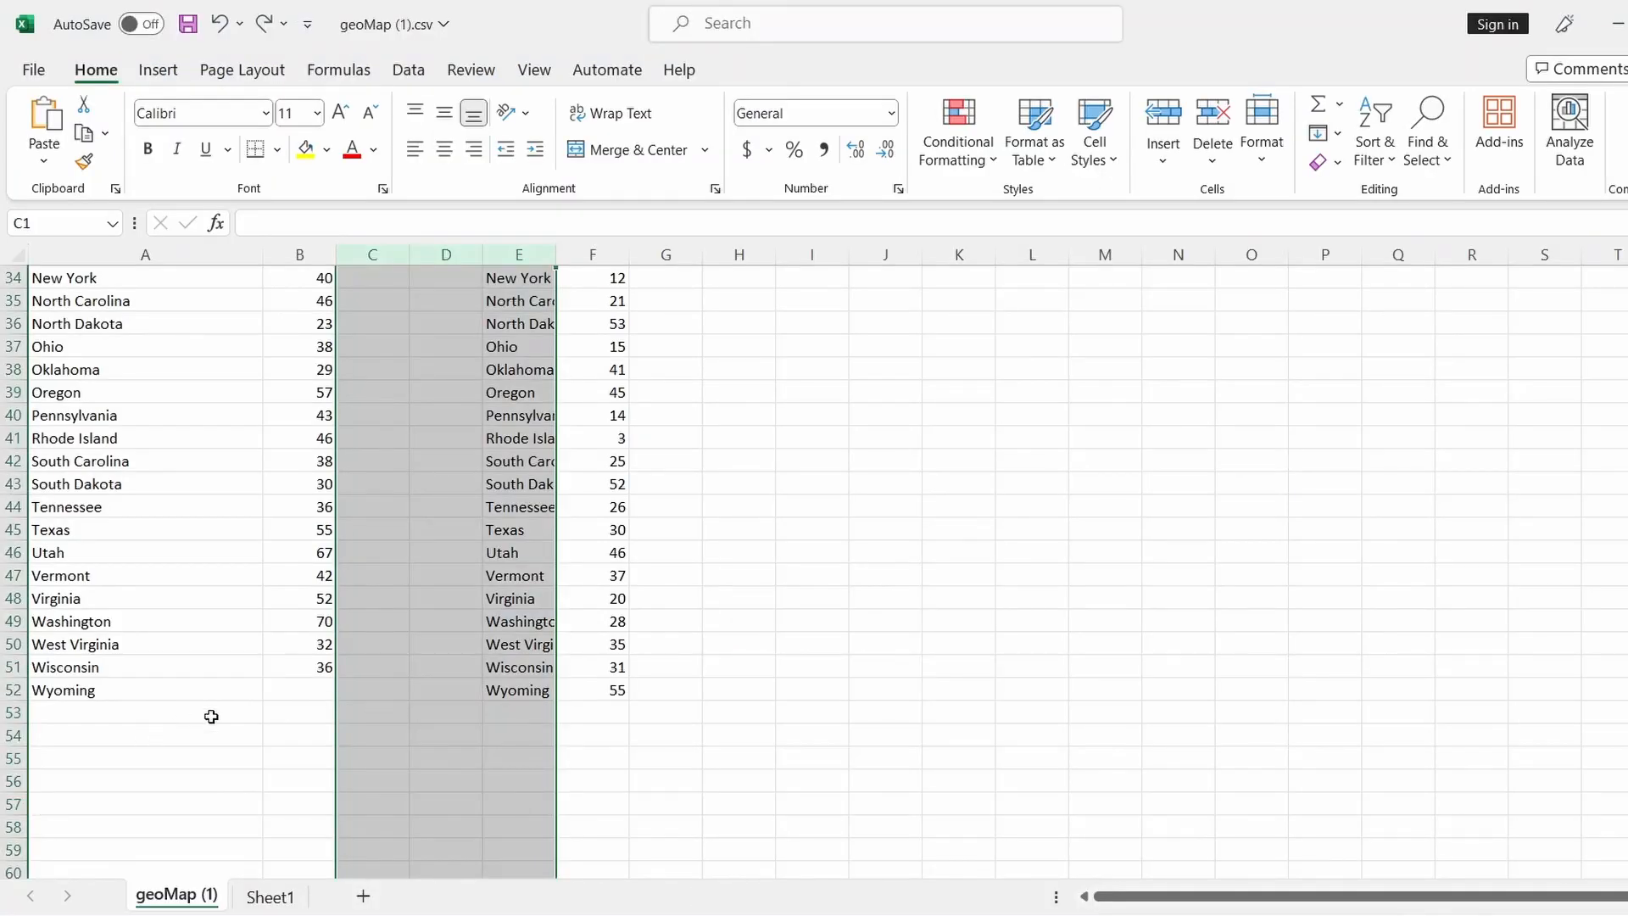
left_click(284, 692)
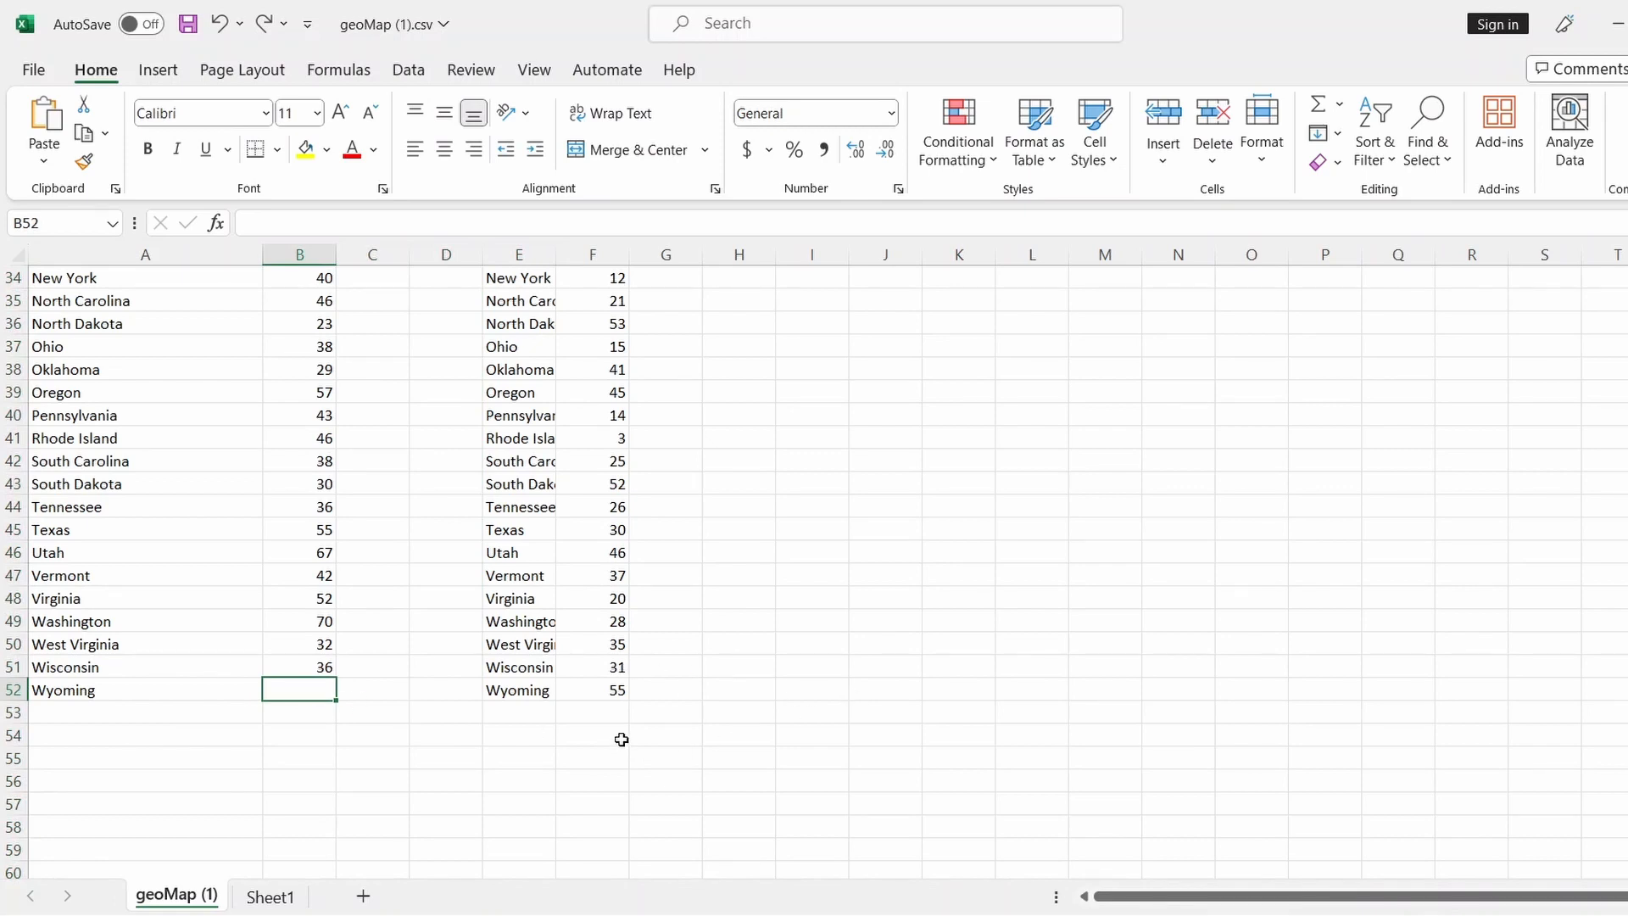
Enter 0 as Wyoming's tesla cars value in cell B52
scroll(672, 737, "up", 2)
scroll(683, 735, "down", 1)
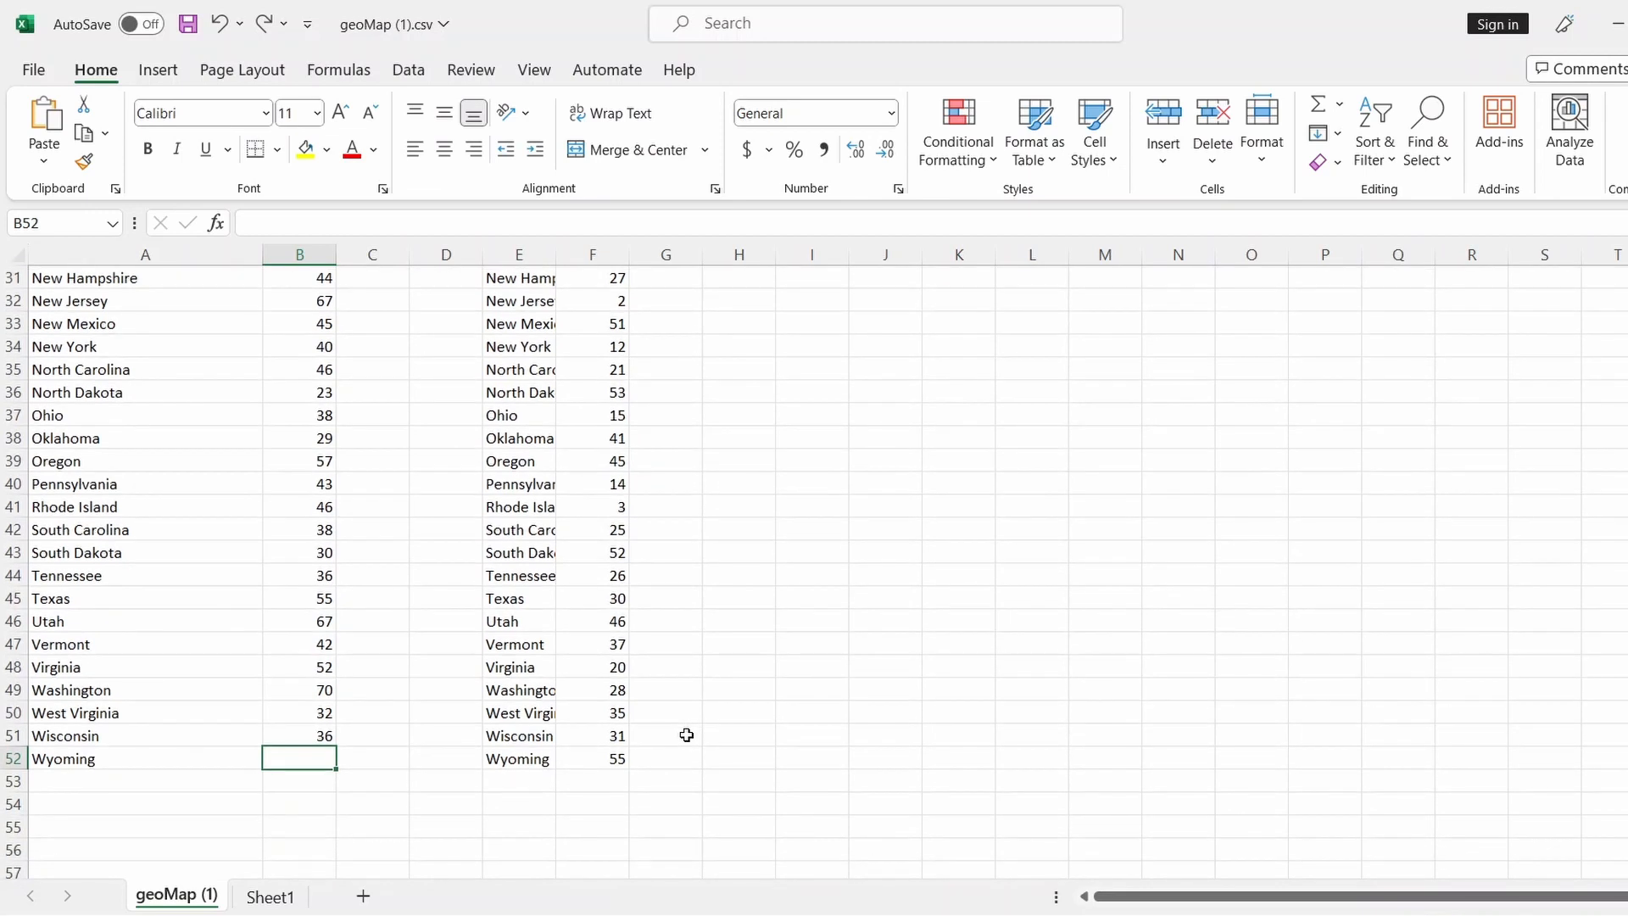
type("1")
left_click(714, 733)
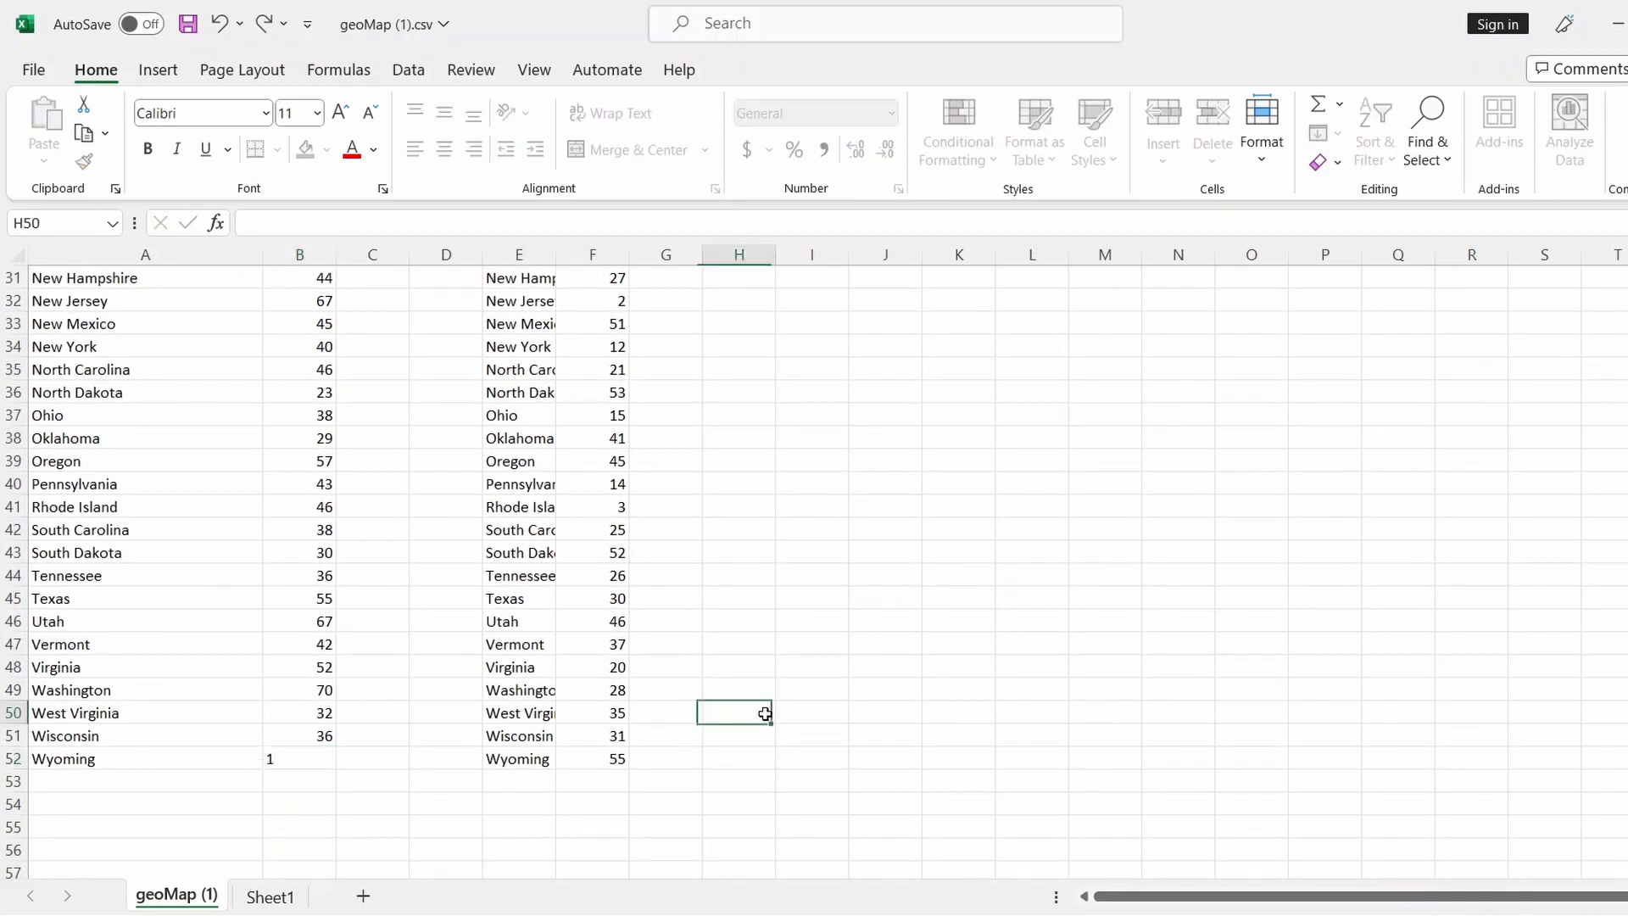
left_click(325, 763)
type("0")
key("Return")
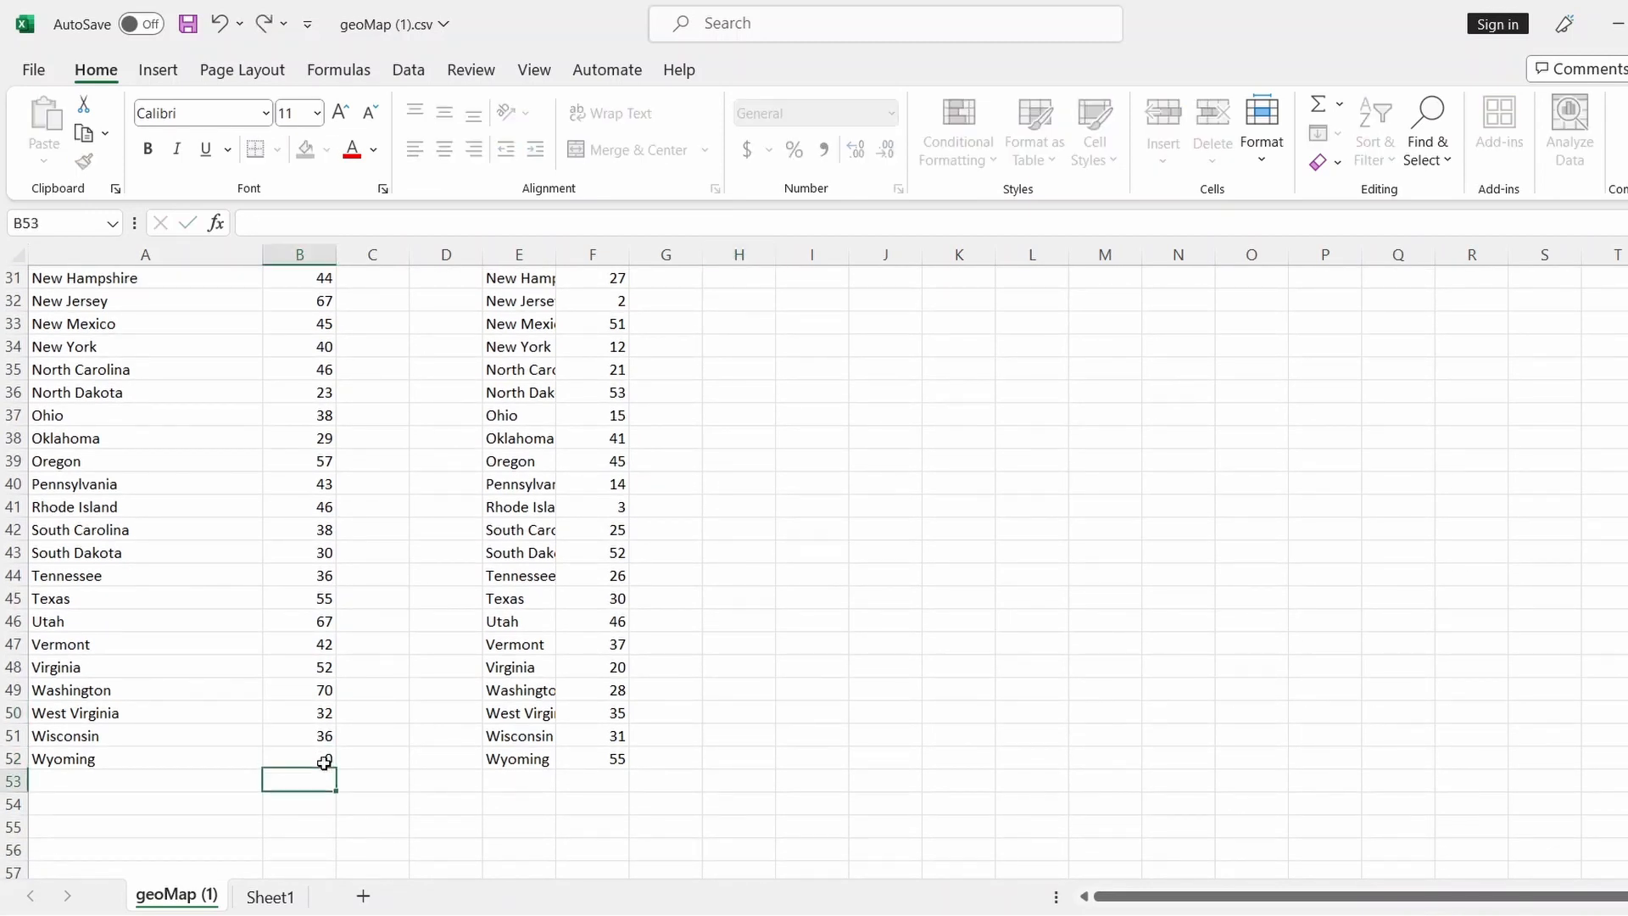
double_click(928, 669)
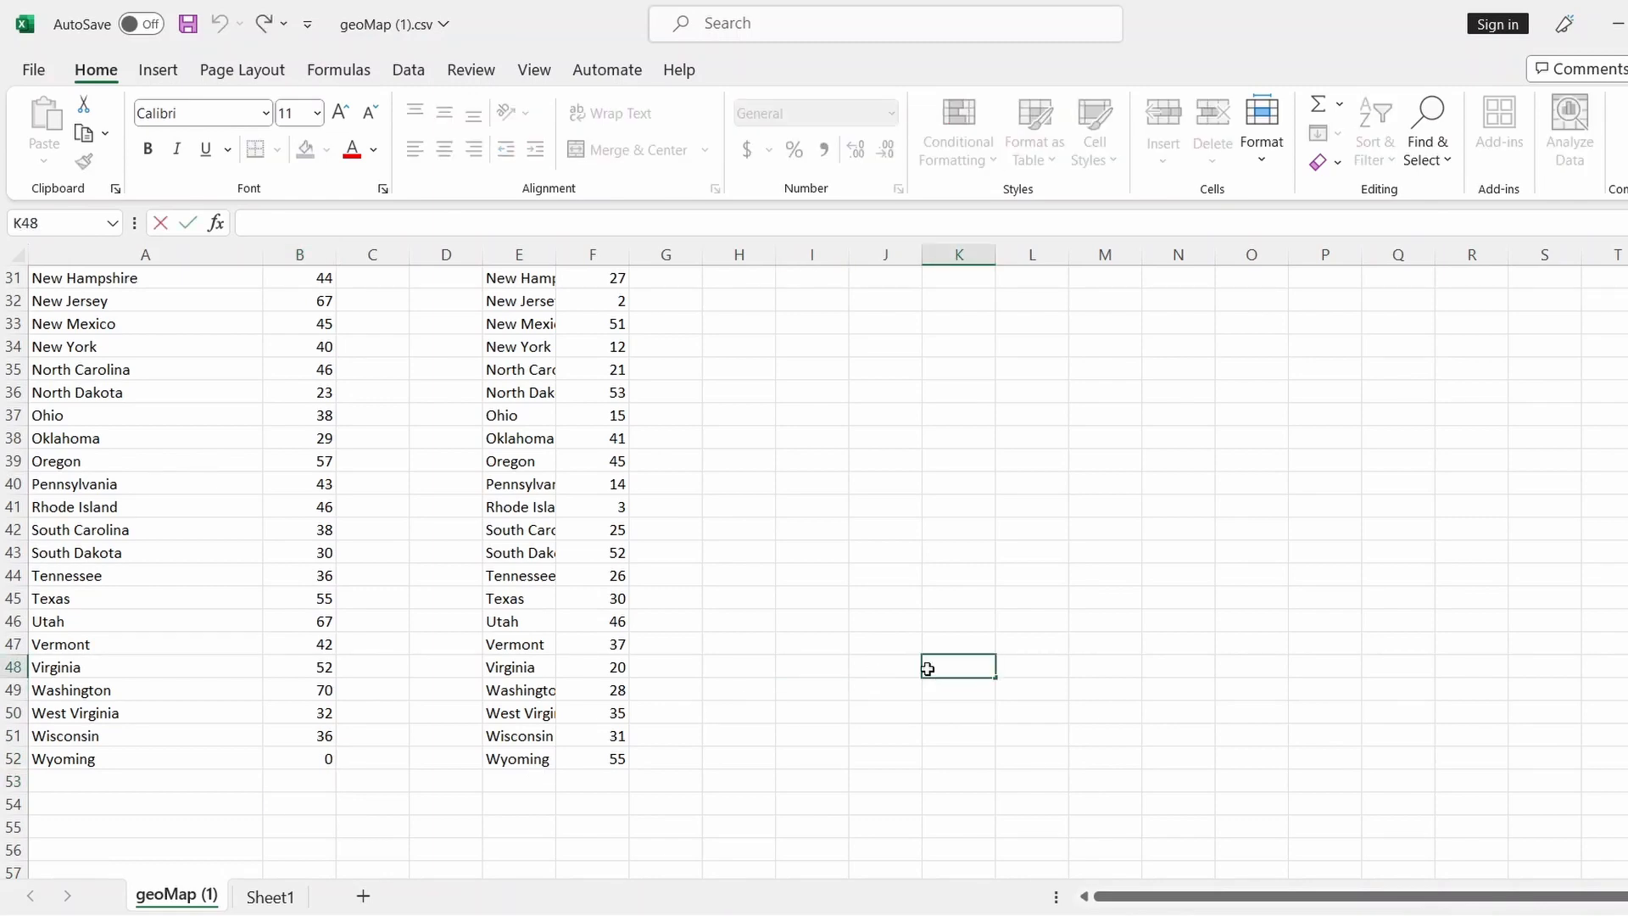
scroll(928, 669, "up", 10)
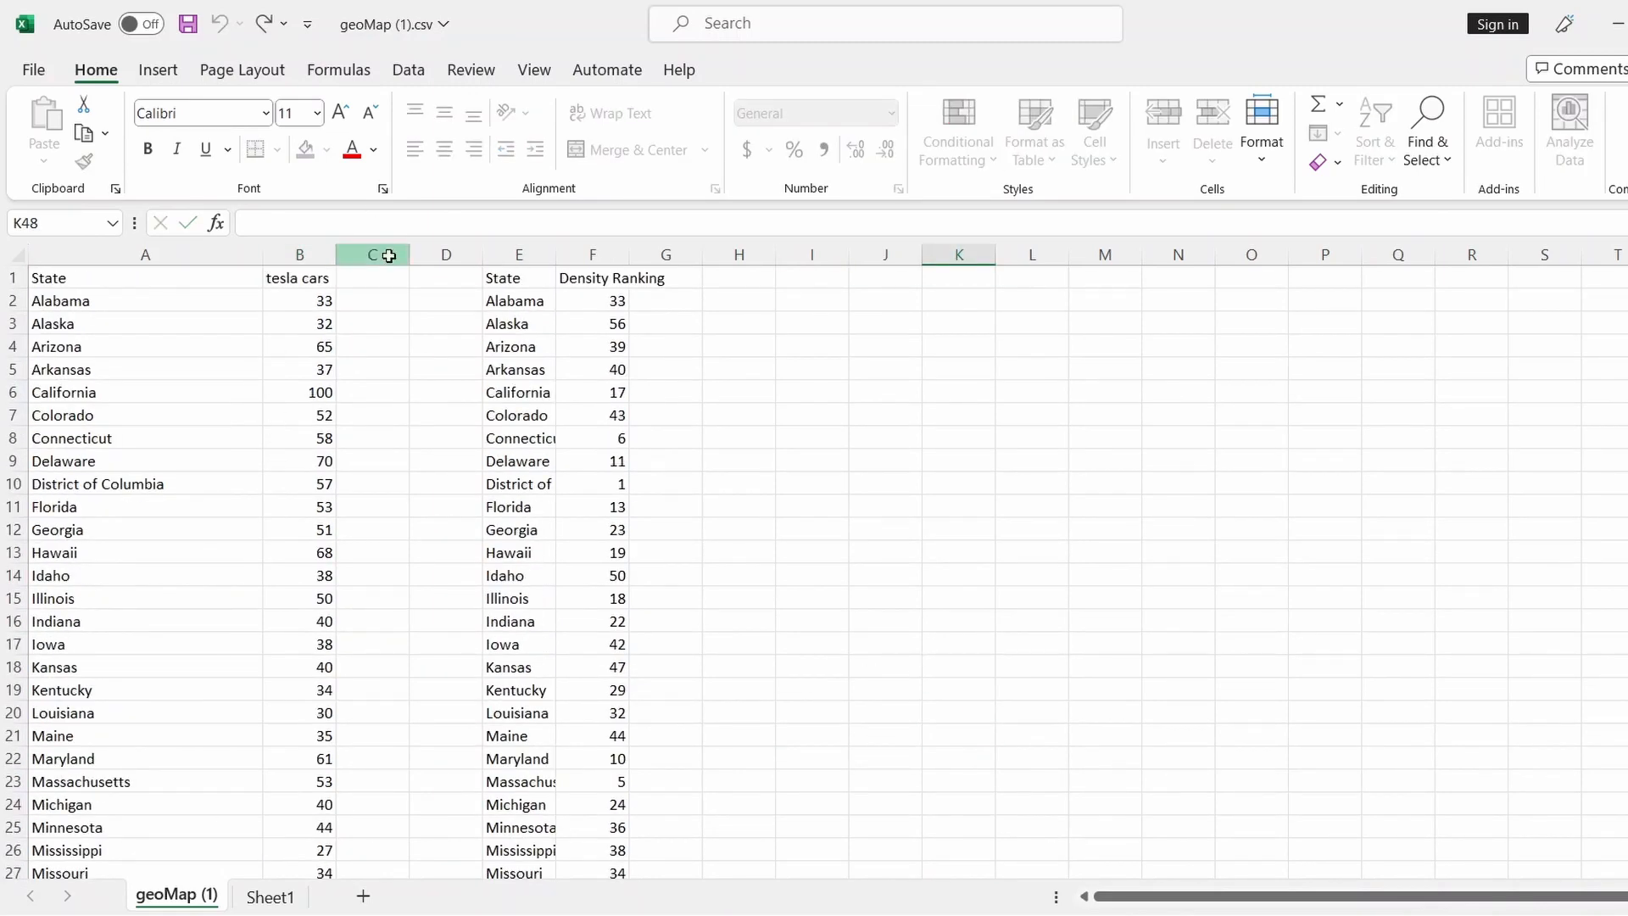
Delete columns C through E, leaving State, tesla cars and Density Ranking in A–C
left_click_drag(389, 256, 507, 254)
right_click(508, 256)
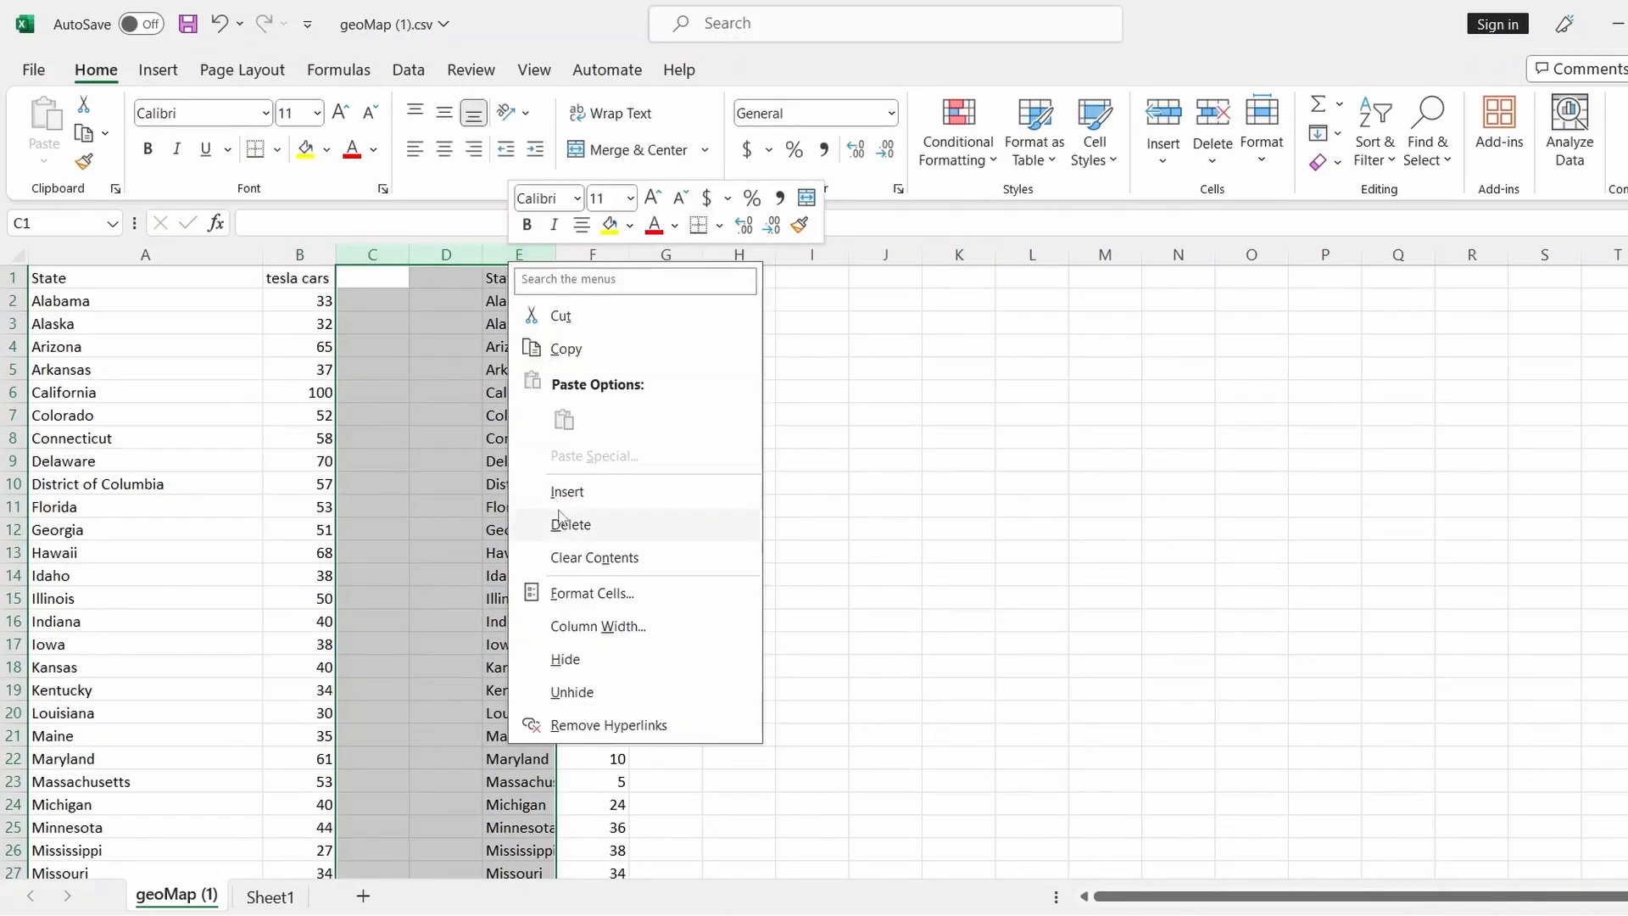
left_click(559, 523)
left_click(857, 509)
scroll(407, 763, "down", 11)
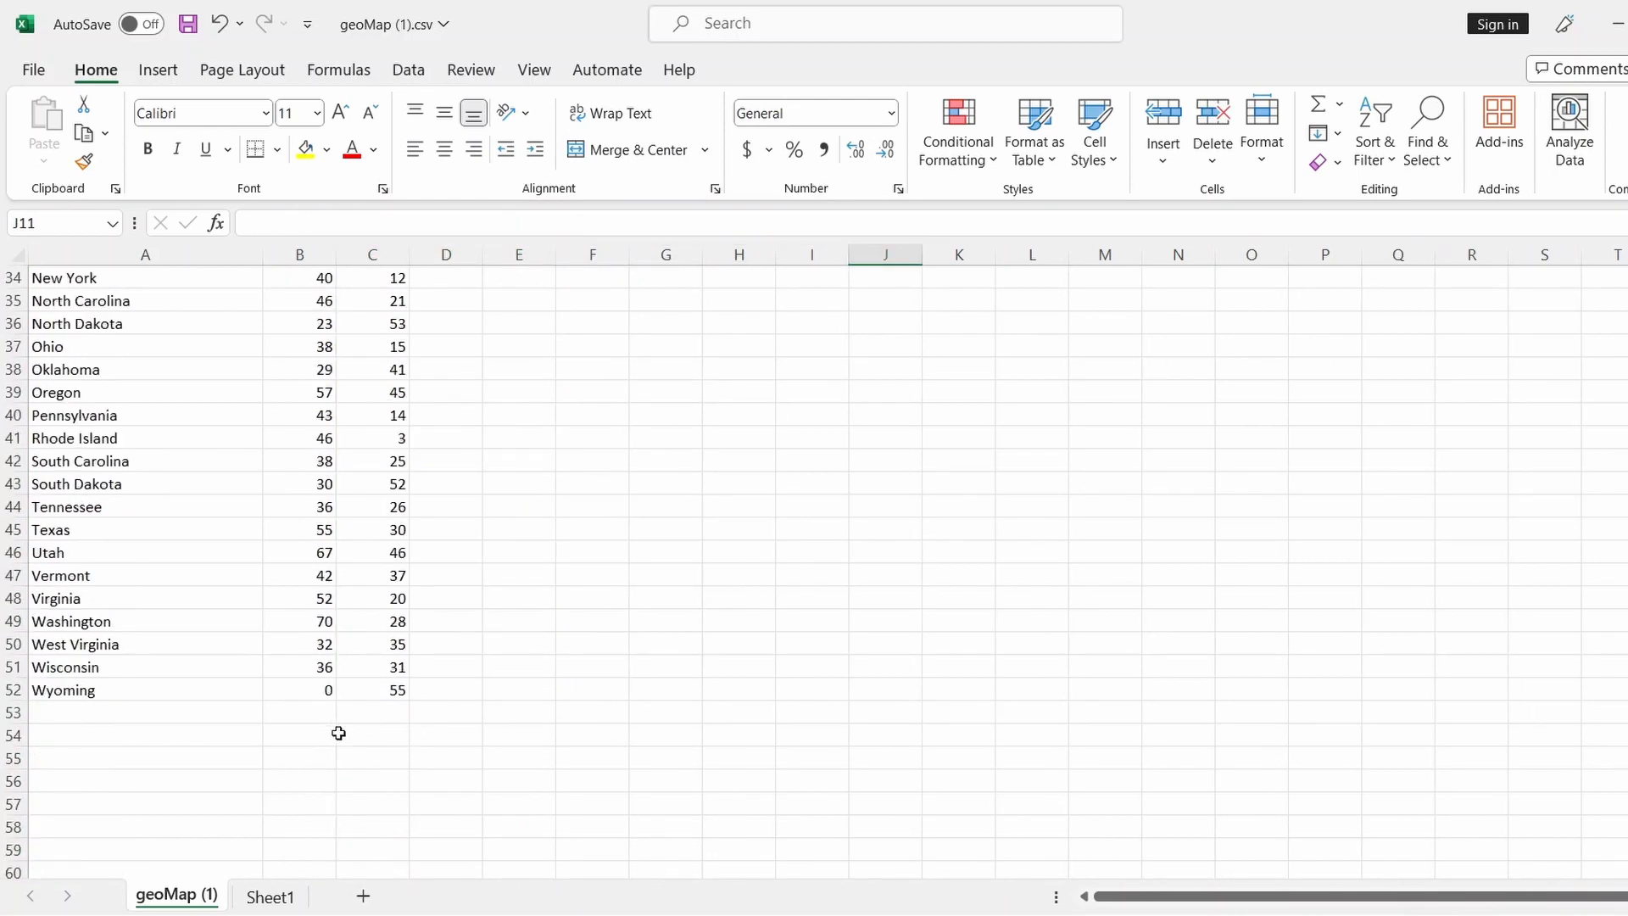
left_click(306, 697)
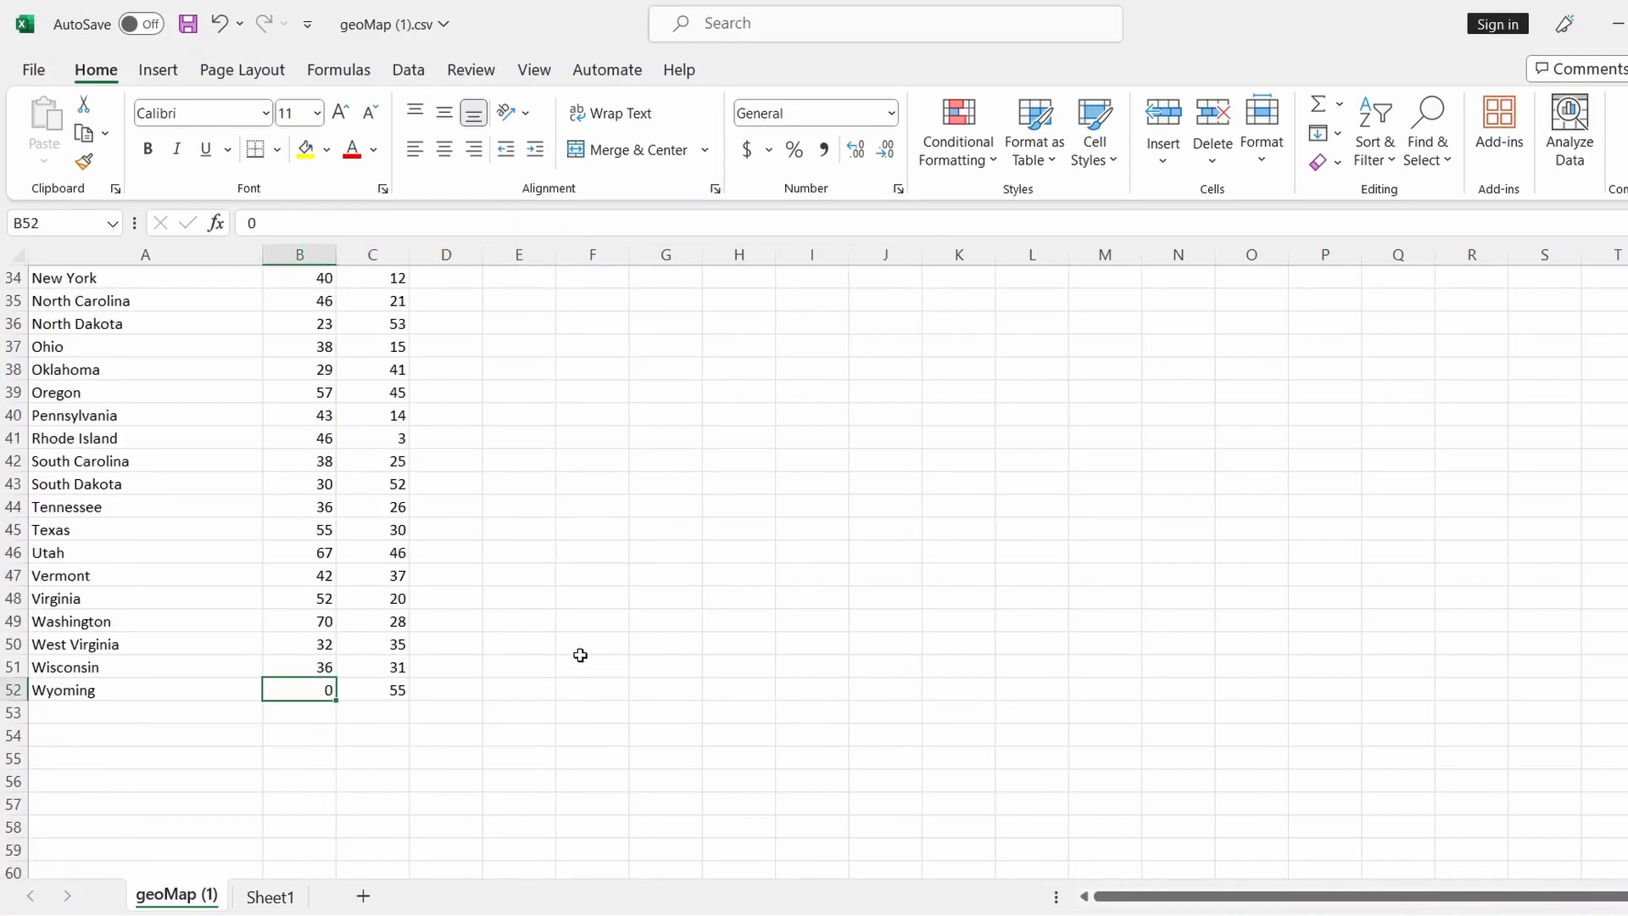
scroll(580, 655, "up", 11)
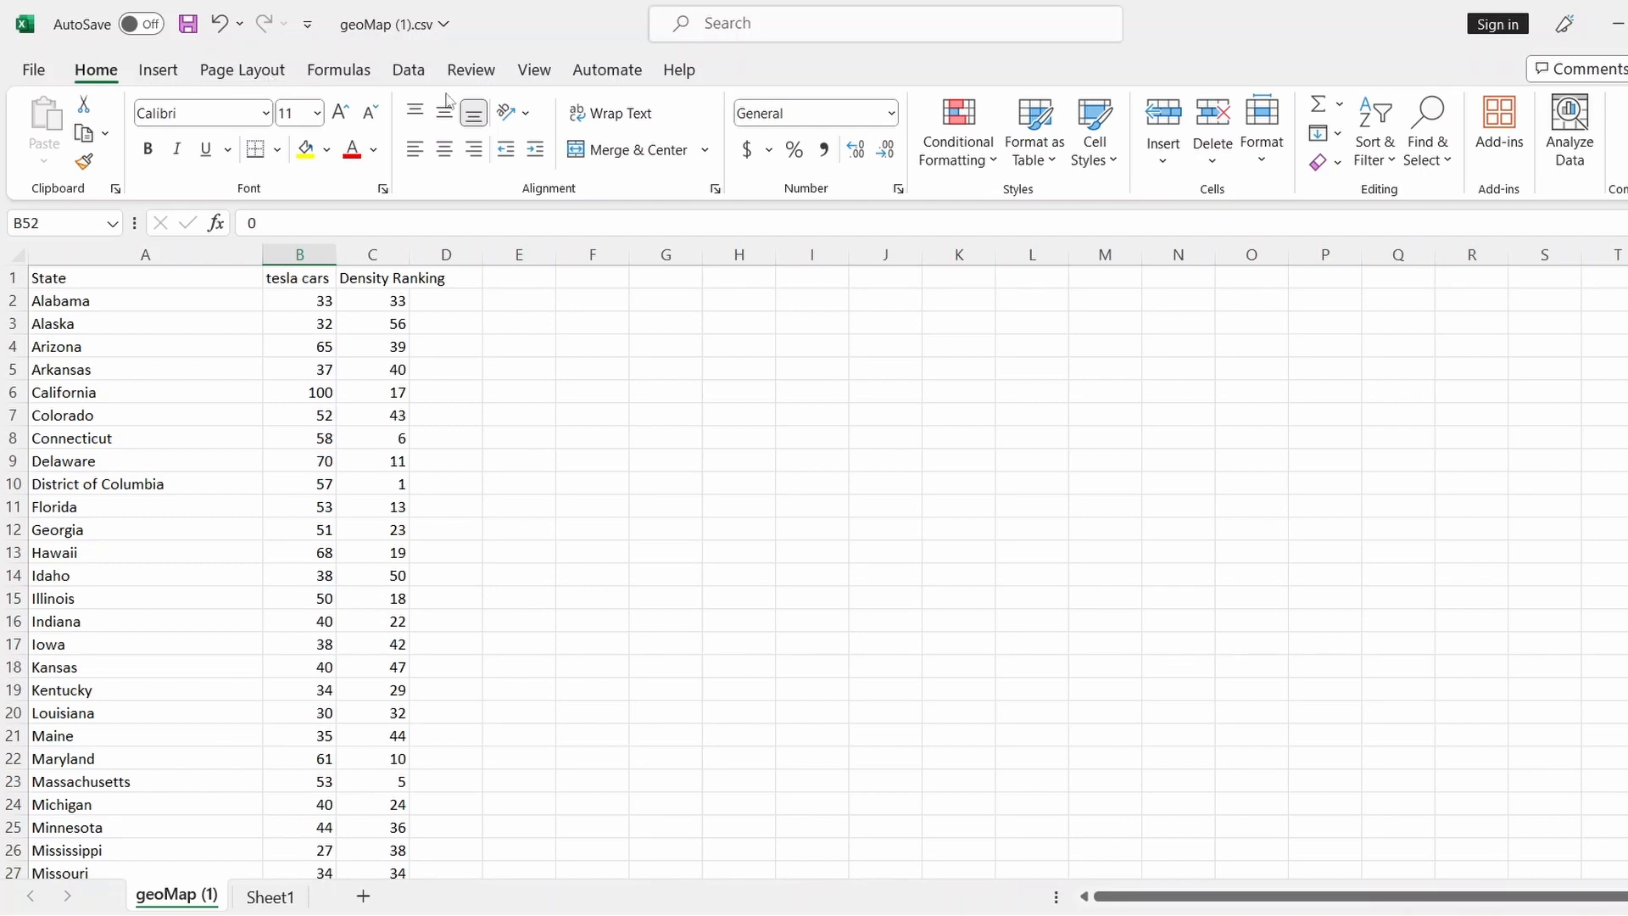
left_click(641, 465)
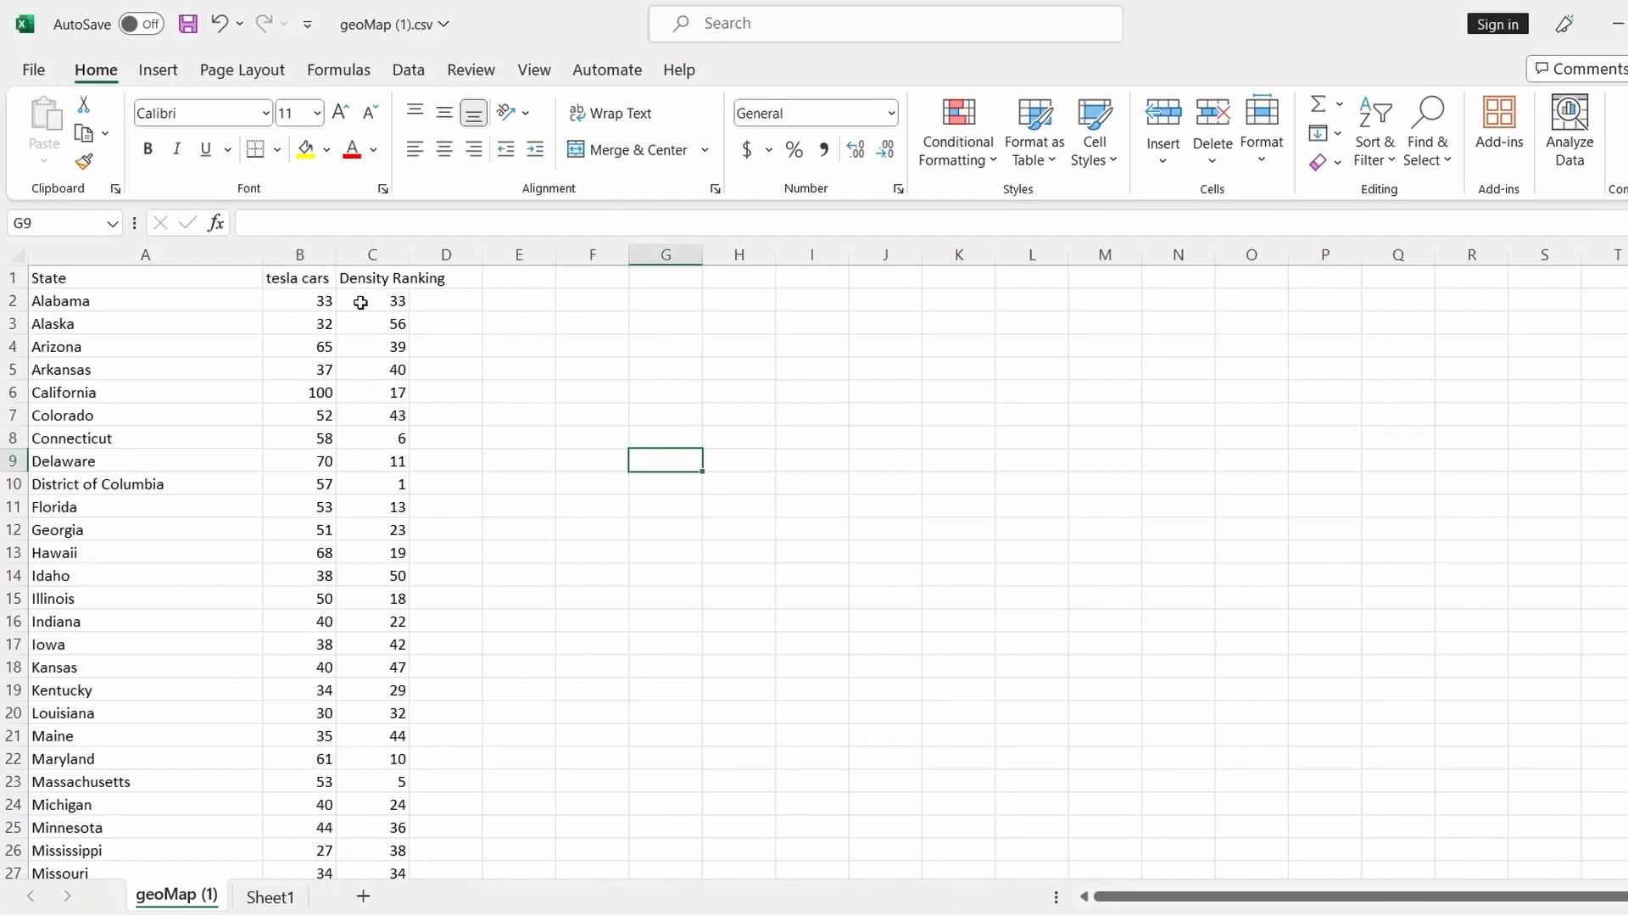
Copy the tesla cars column B into column D
left_click(314, 278)
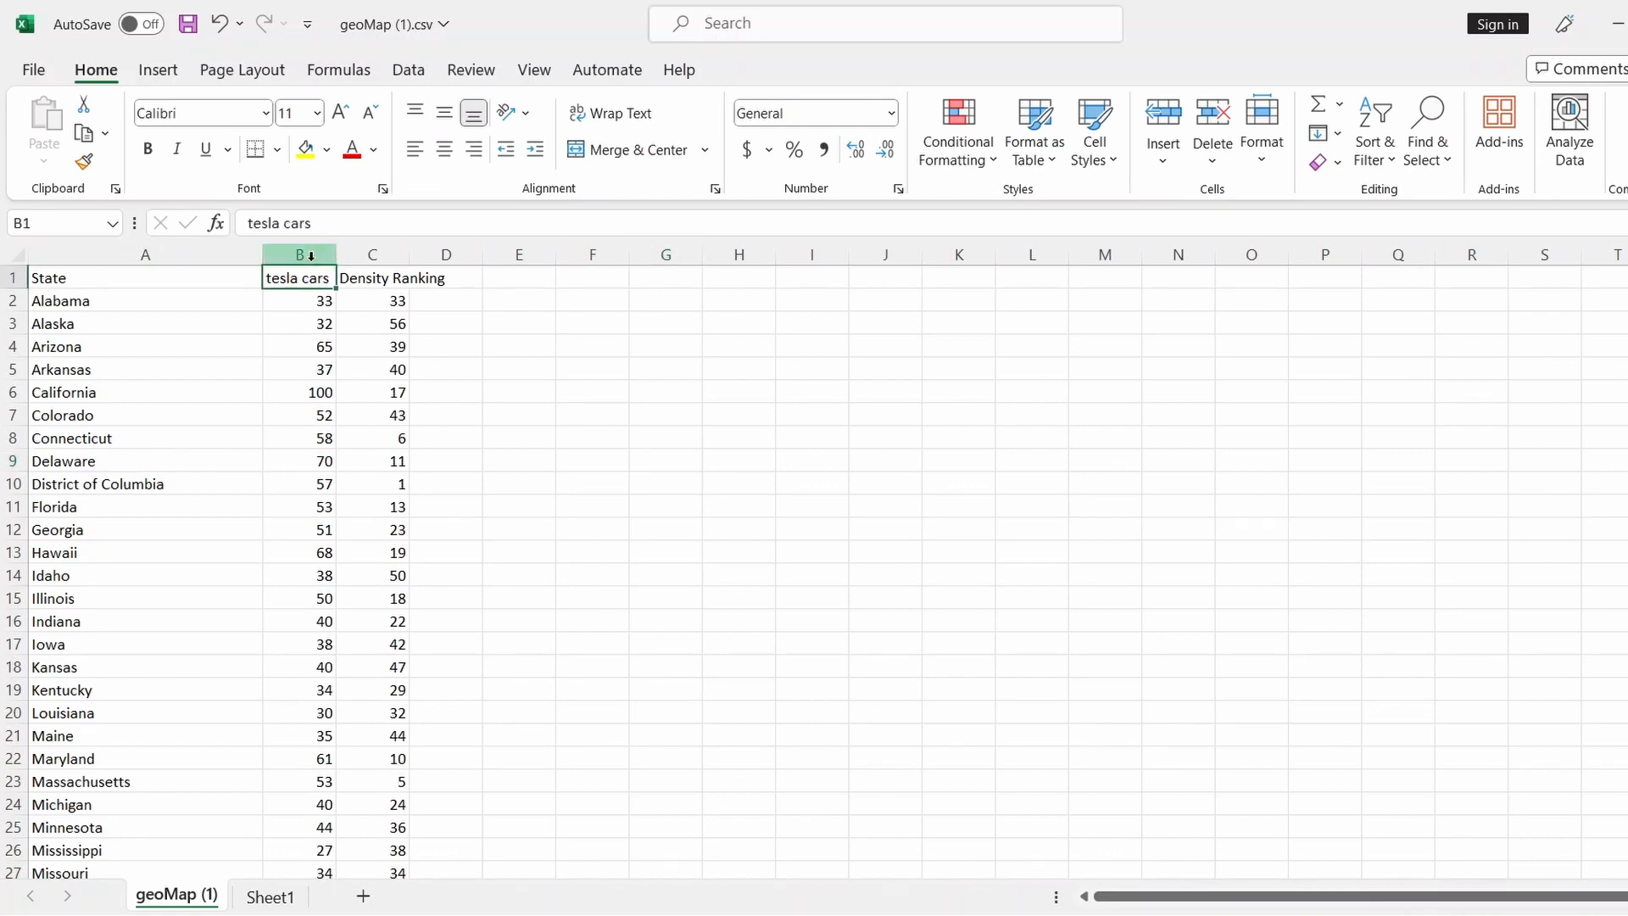
left_click(311, 254)
left_click(519, 347)
scroll(701, 502, "down", 20)
scroll(661, 457, "up", 14)
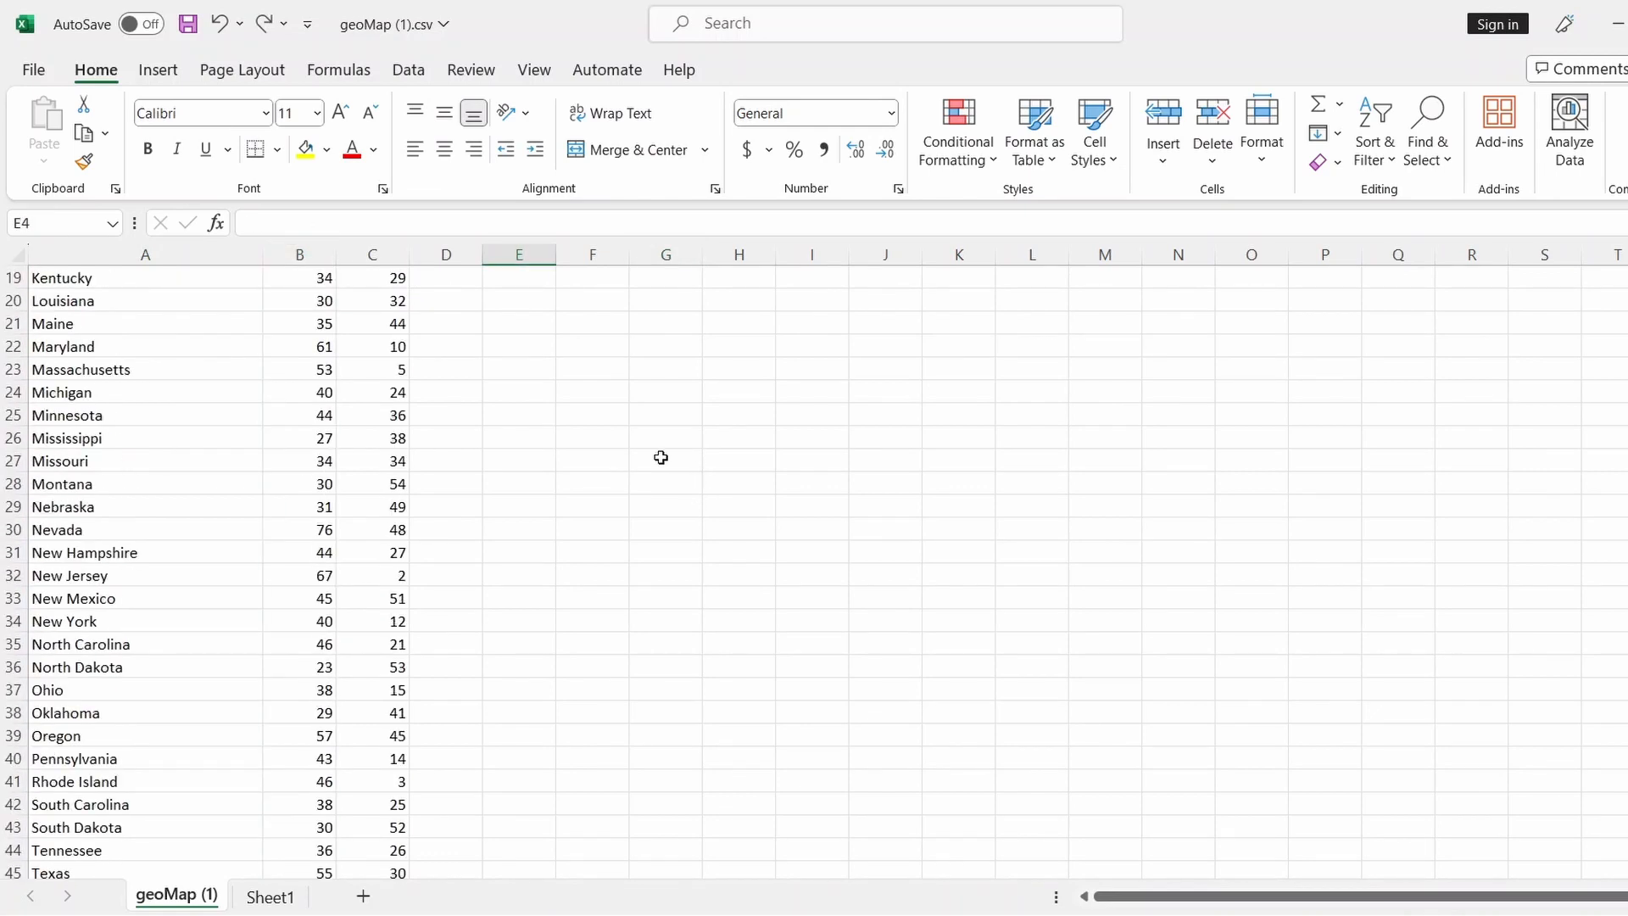
scroll(662, 458, "up", 6)
left_click(310, 255)
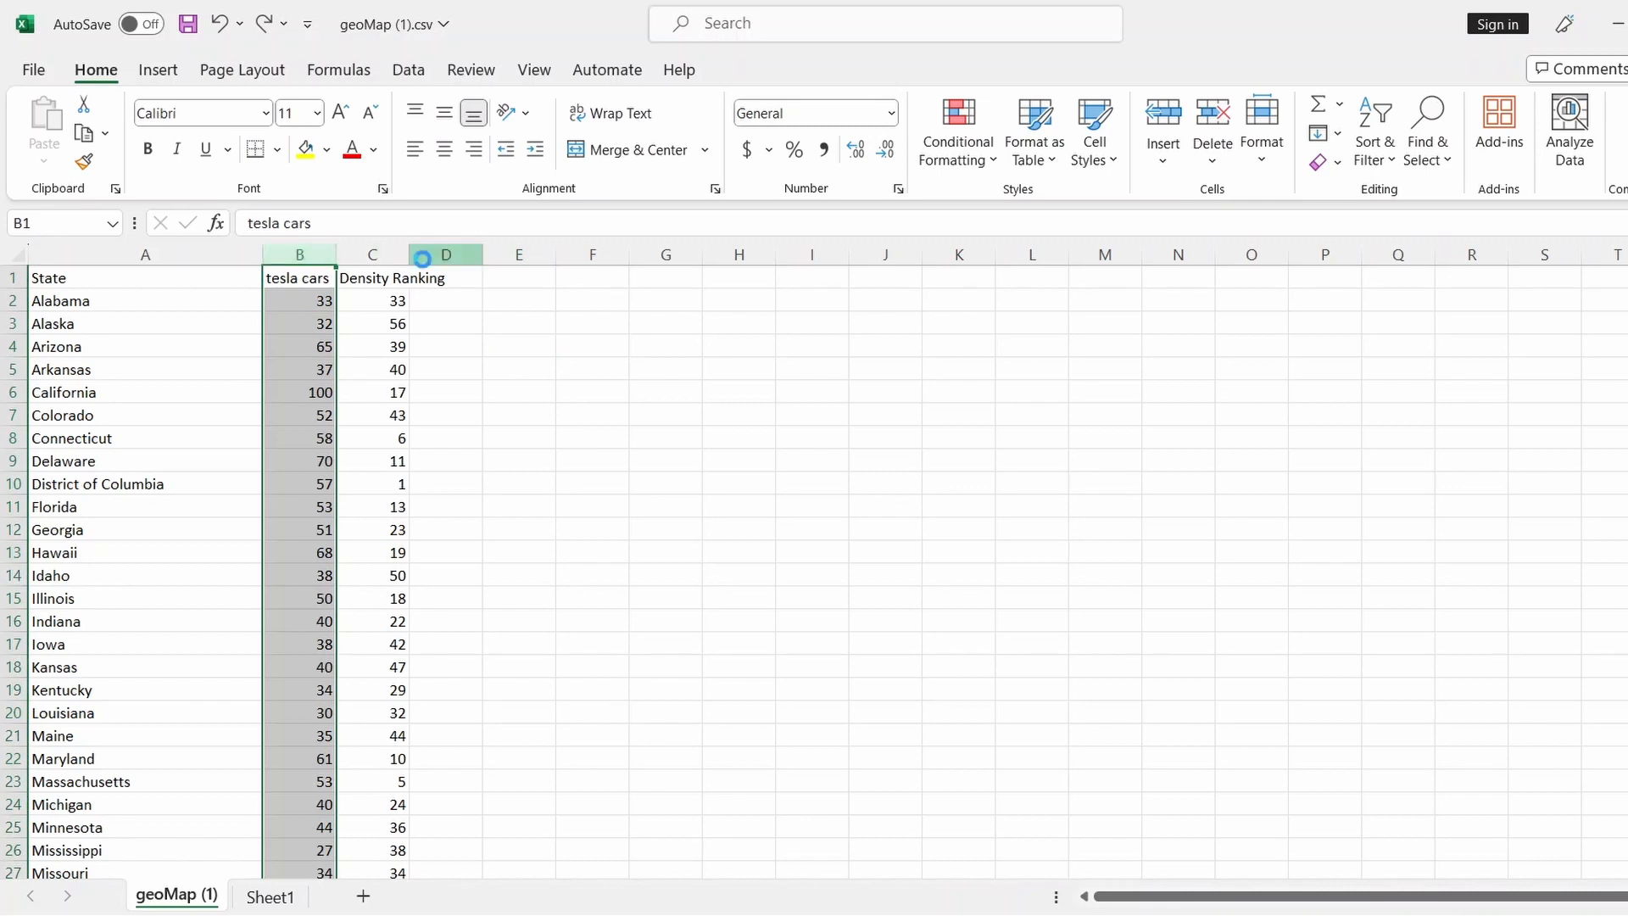
key("ctrl+c")
left_click(454, 278)
key("ctrl+v")
left_click(560, 280)
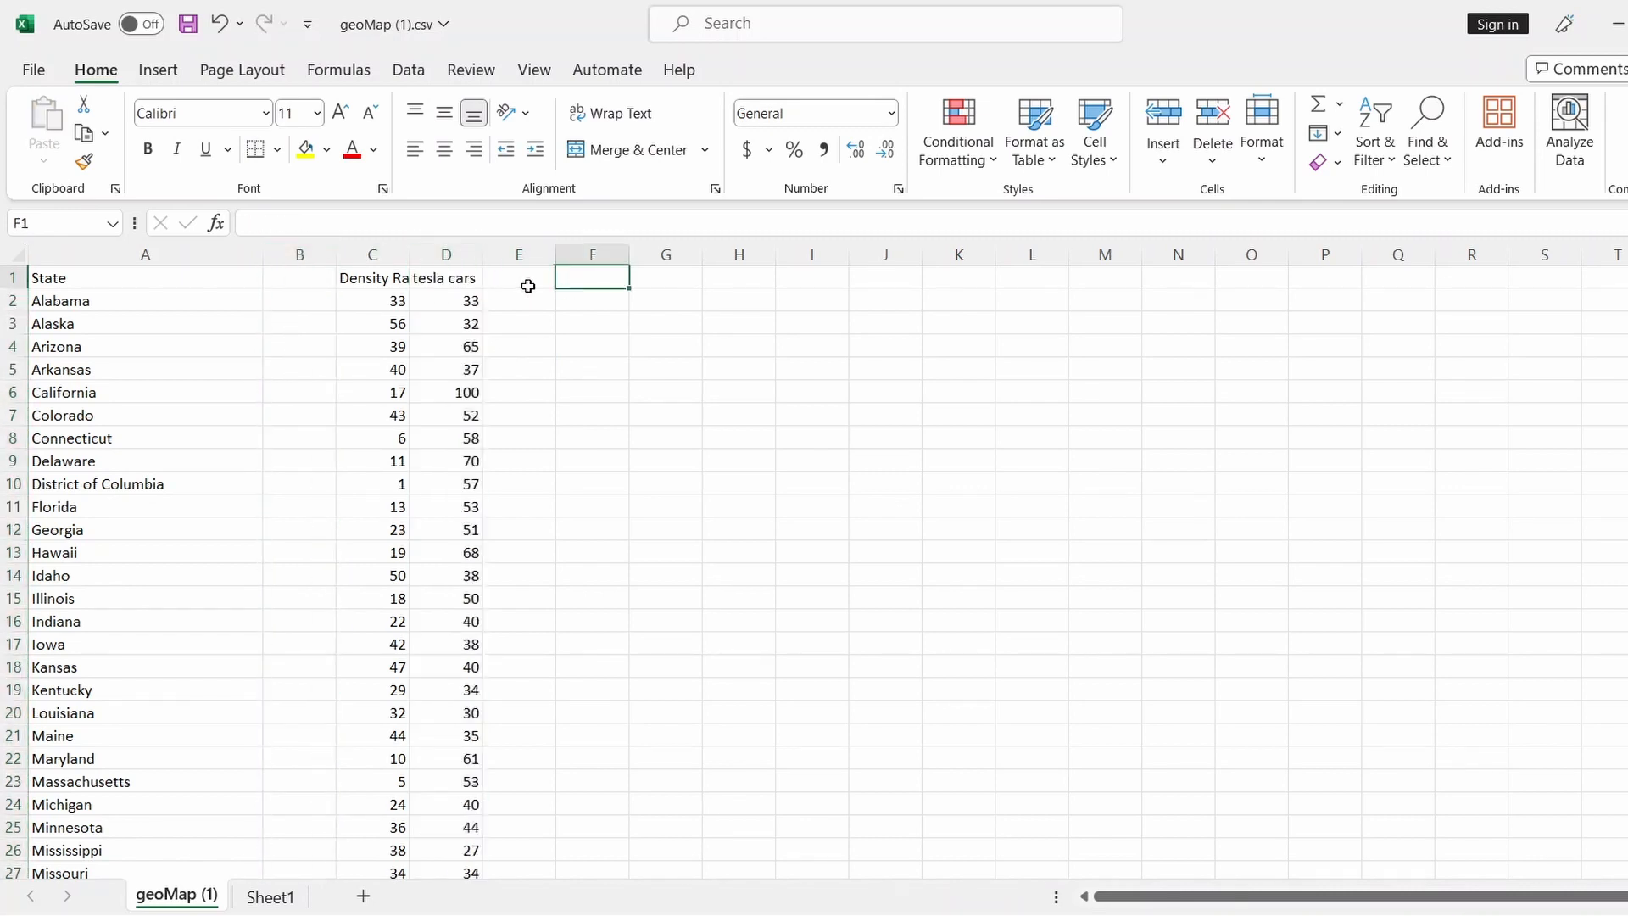
Delete the old column B and select both data columns B1:C52 with headers
right_click(317, 257)
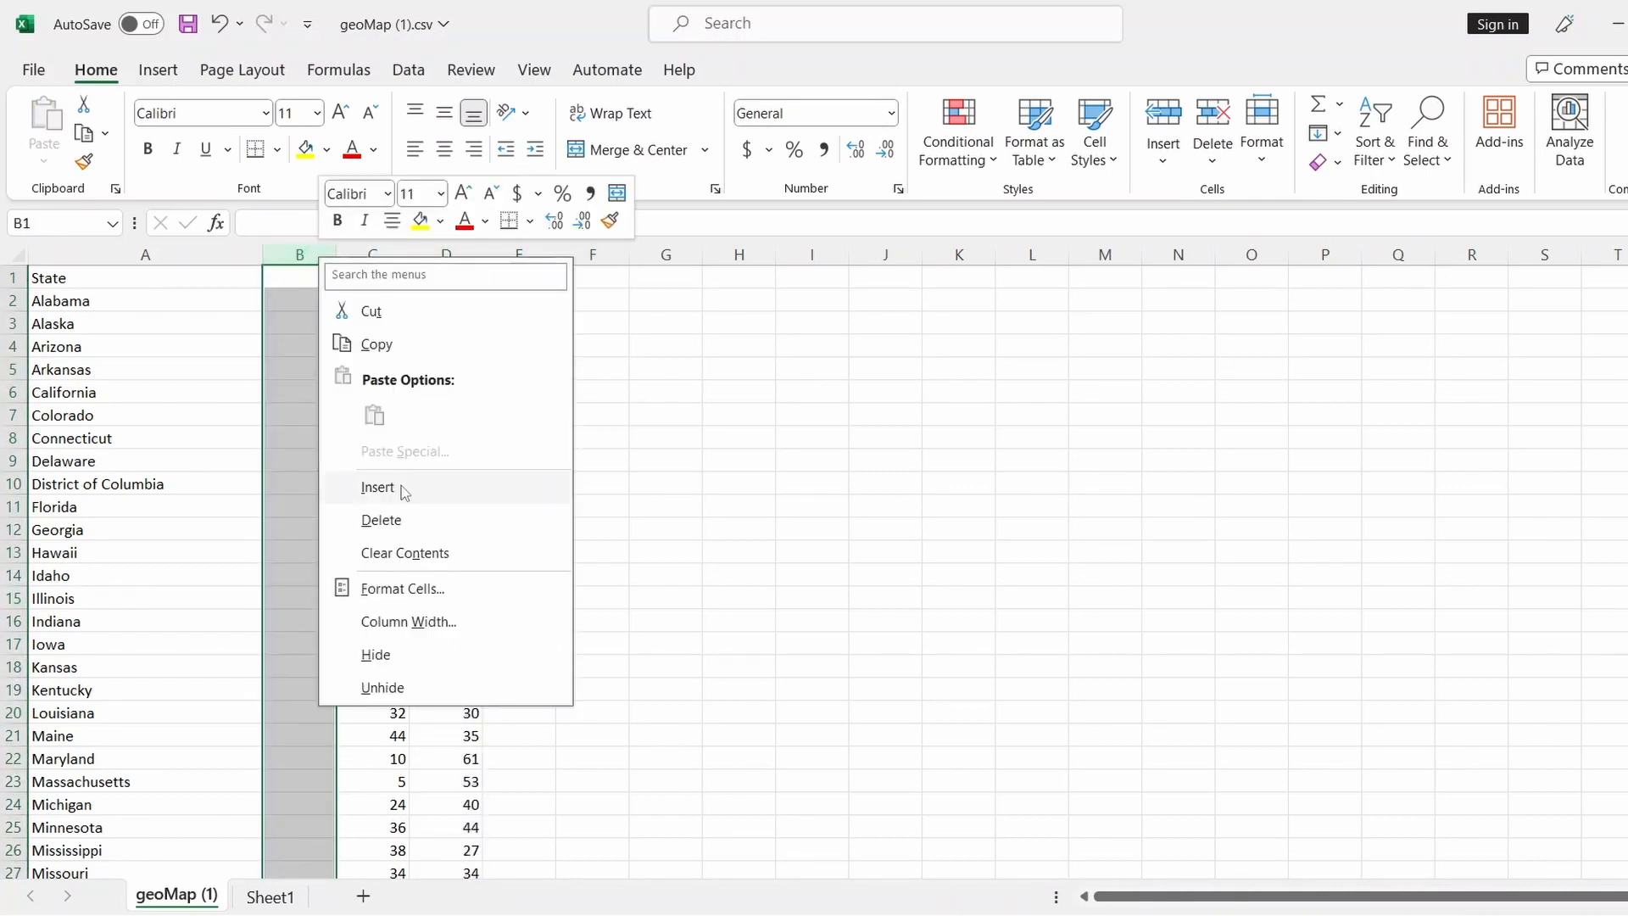
left_click(399, 520)
left_click(739, 368)
left_click(307, 277)
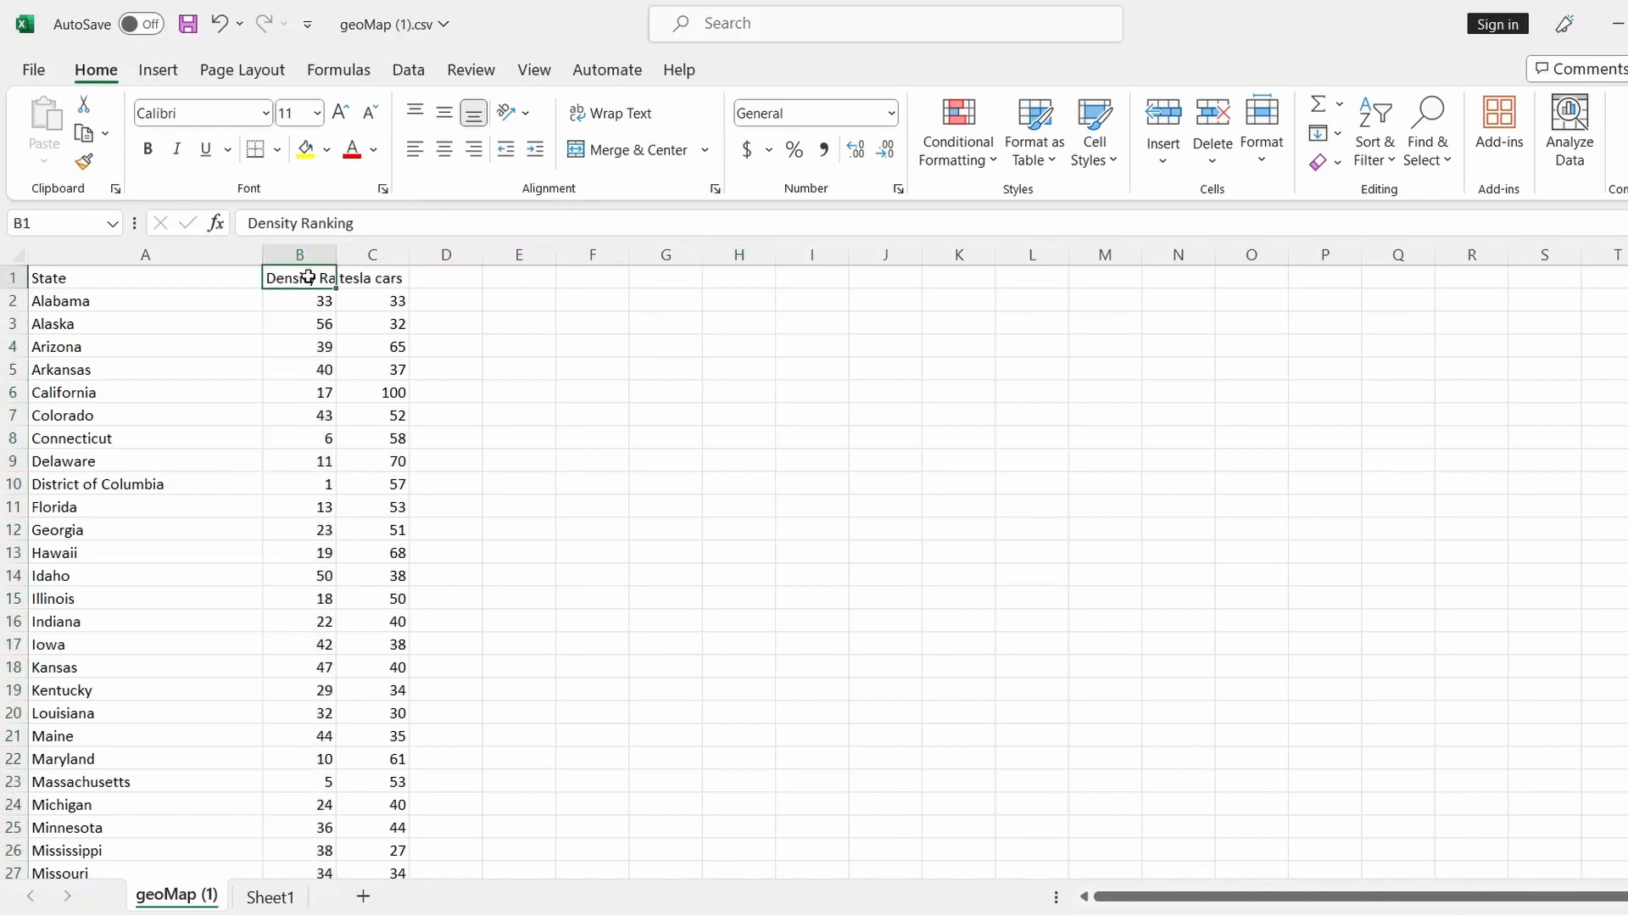
left_click_drag(307, 276, 400, 852)
scroll(530, 400, "up", 9)
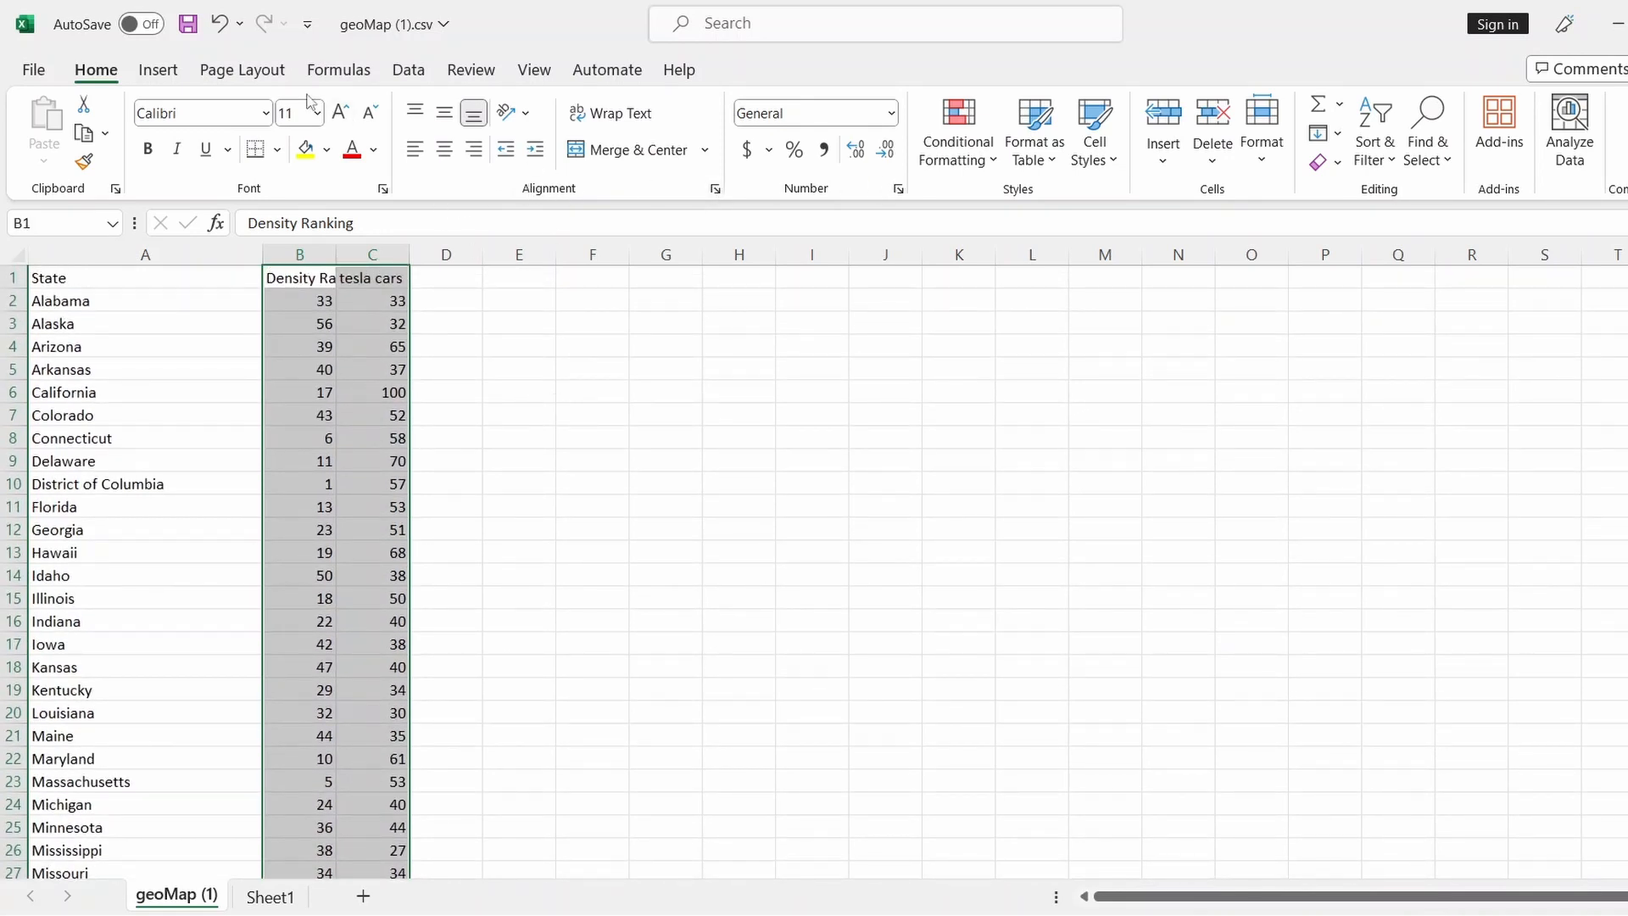
Insert a plain scatter chart of the Density Ranking and tesla cars columns
left_click(402, 76)
left_click(346, 77)
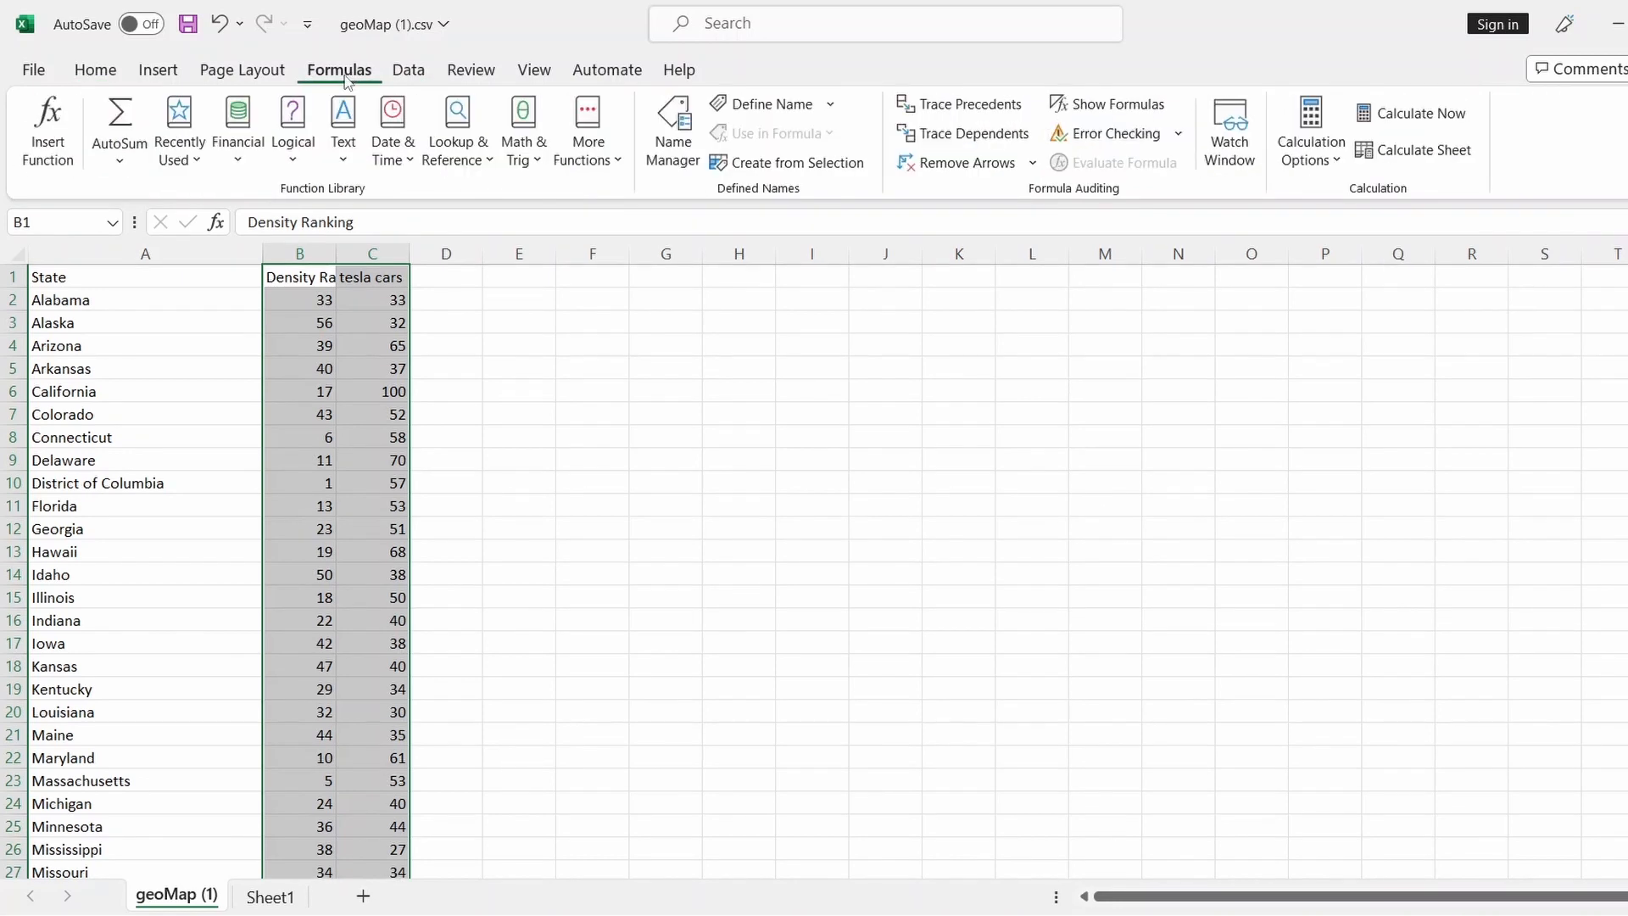
left_click(95, 71)
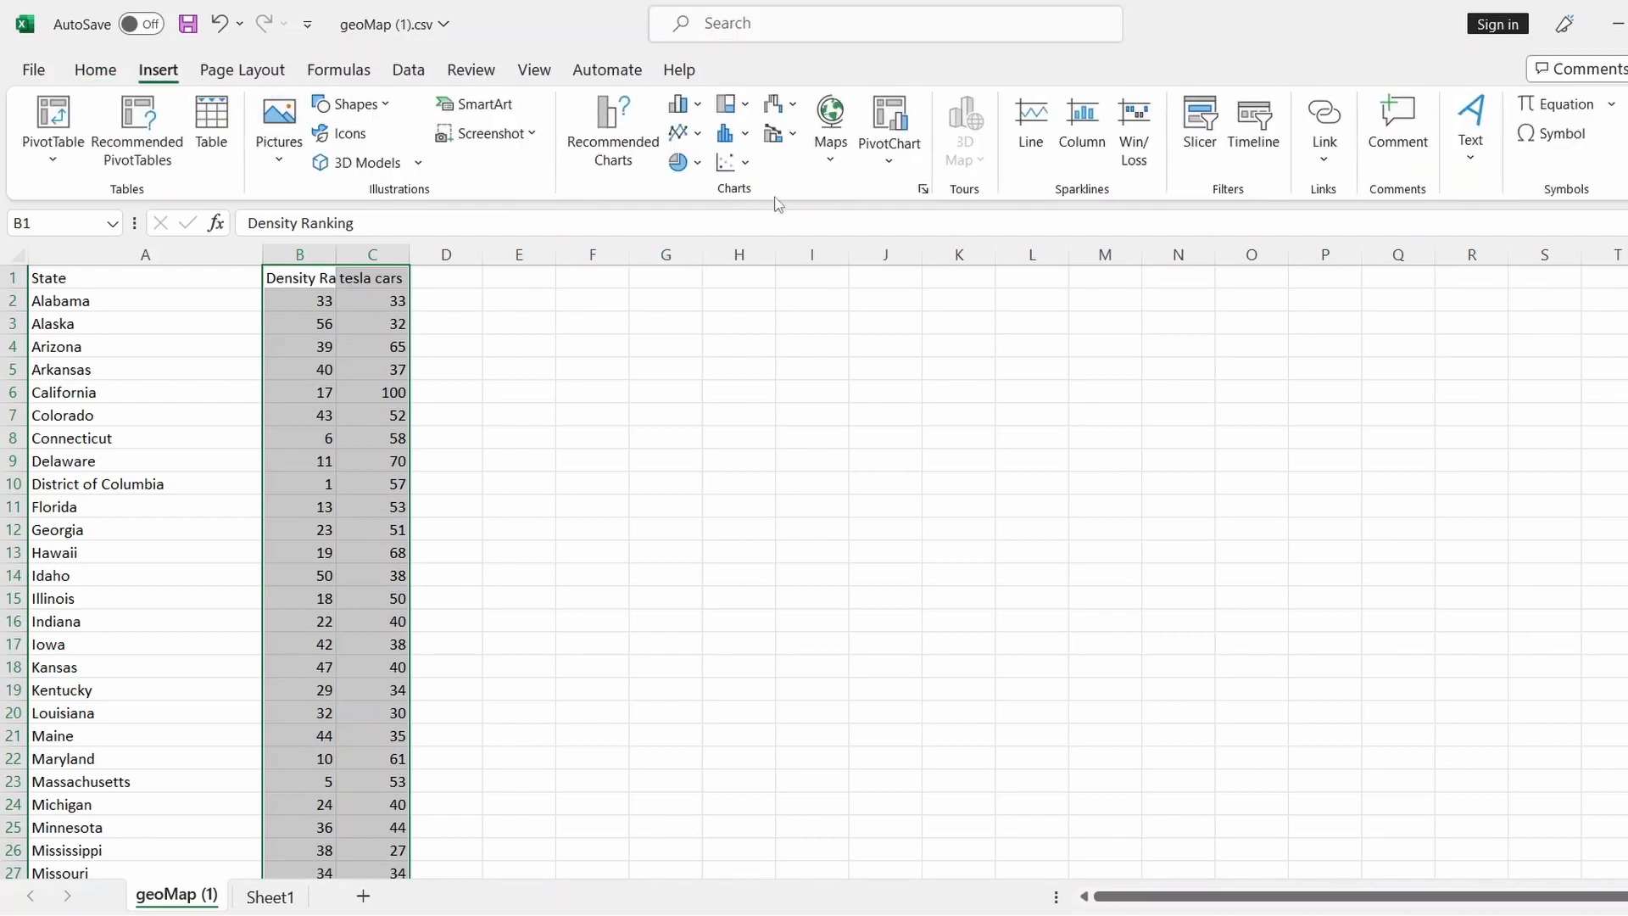
left_click(743, 162)
left_click(745, 244)
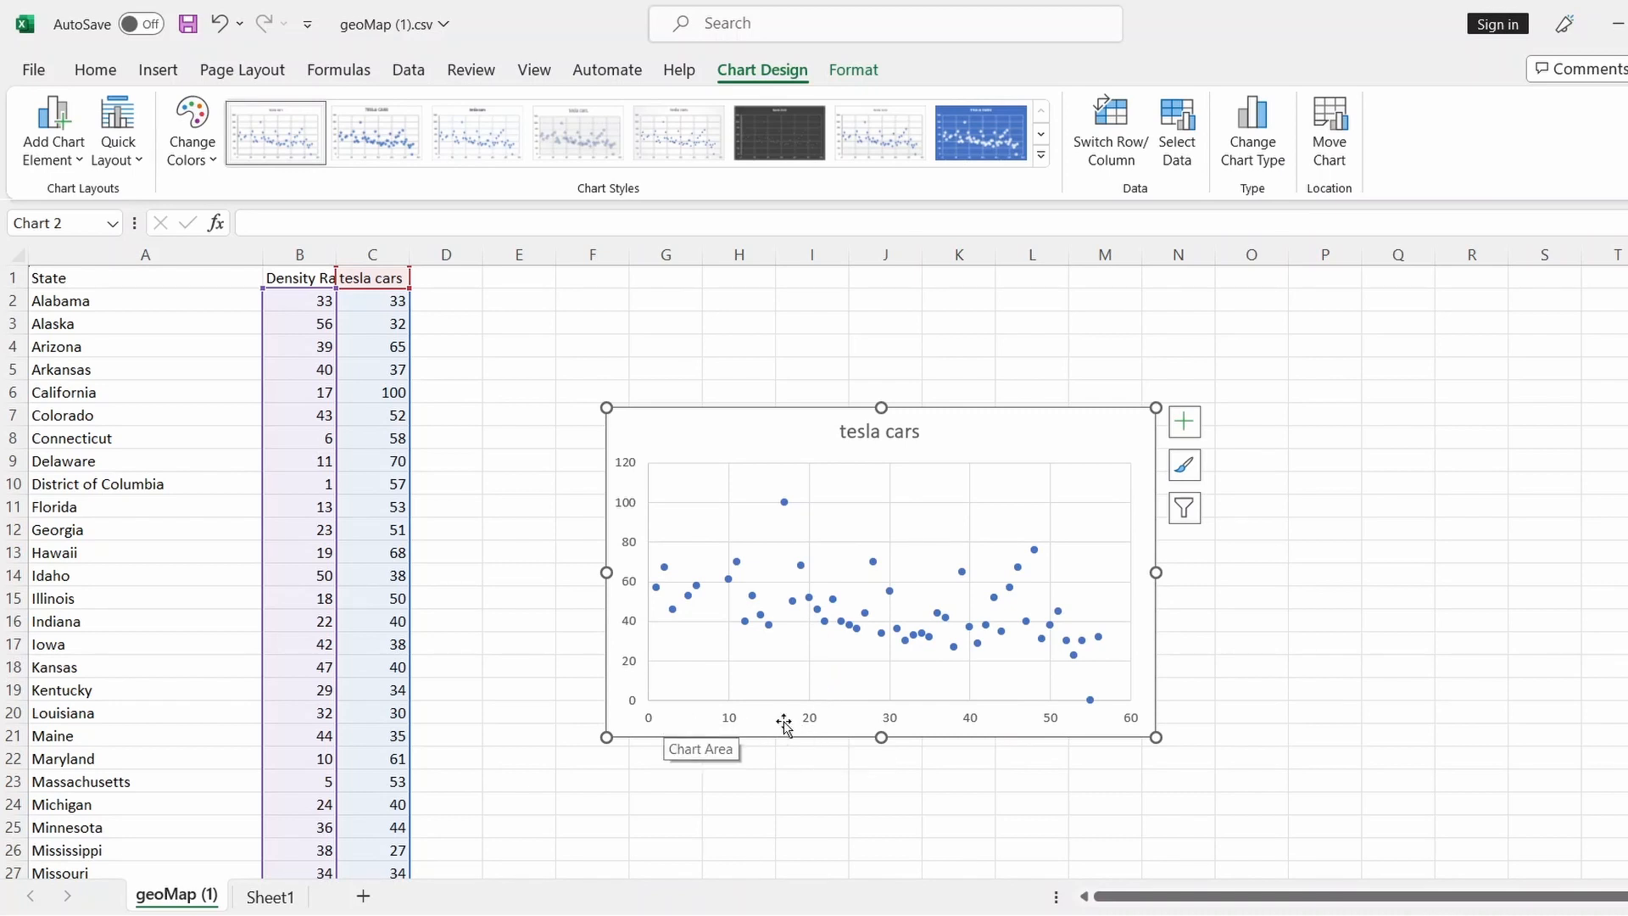
Add axis titles 'Density' and 'Tesla Car' and delete the tesla cars chart title
left_click(1184, 437)
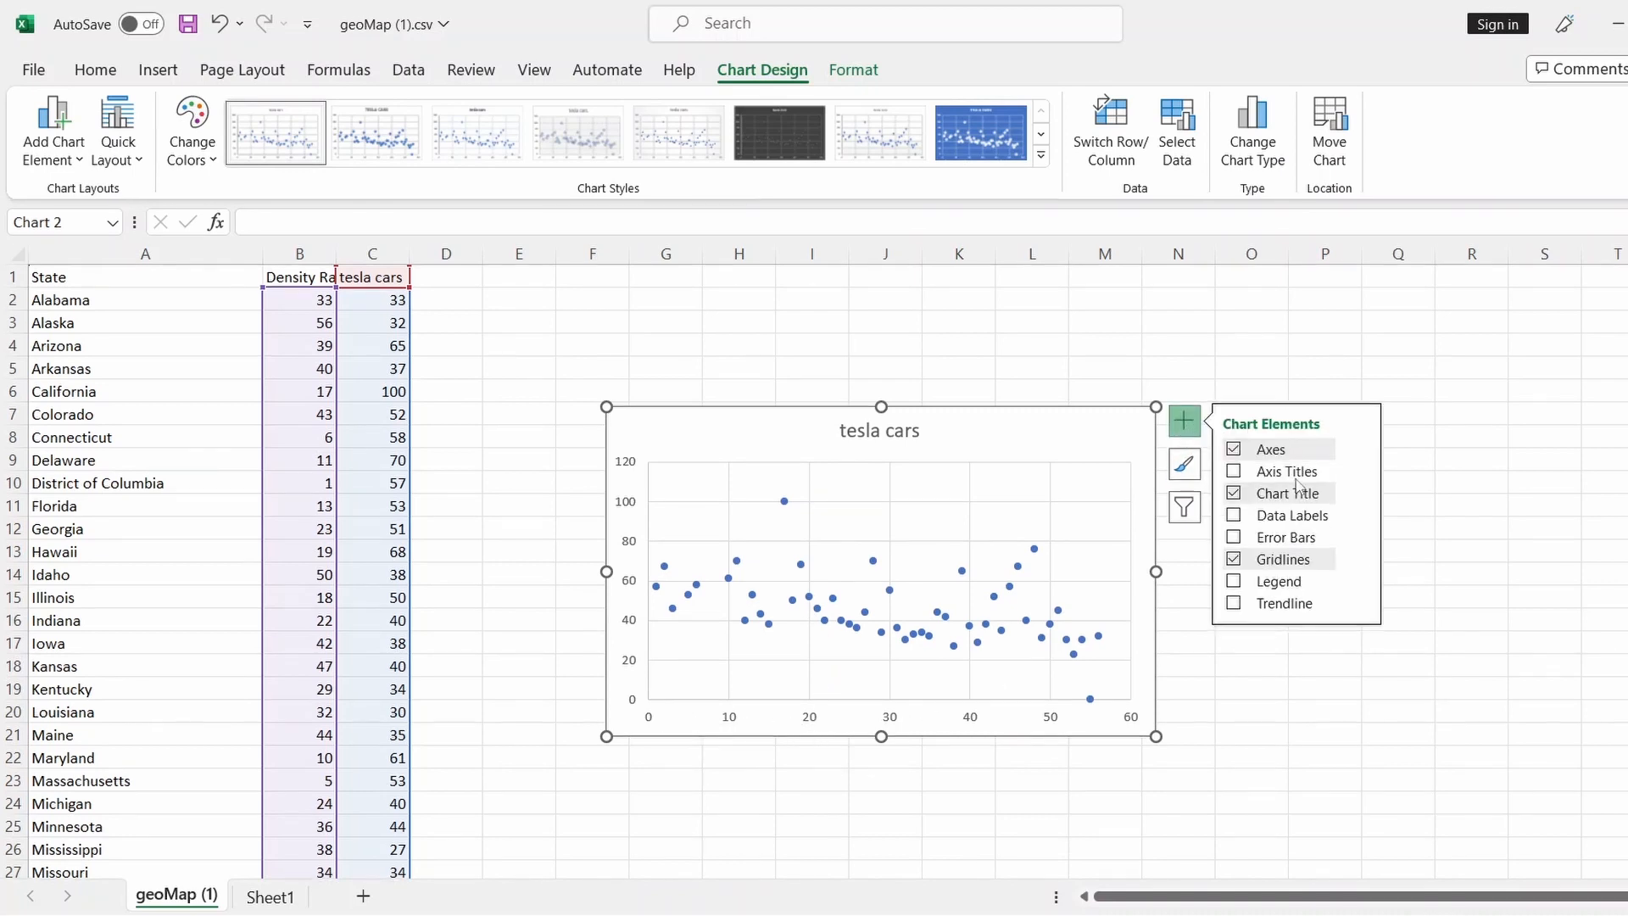
left_click(1313, 473)
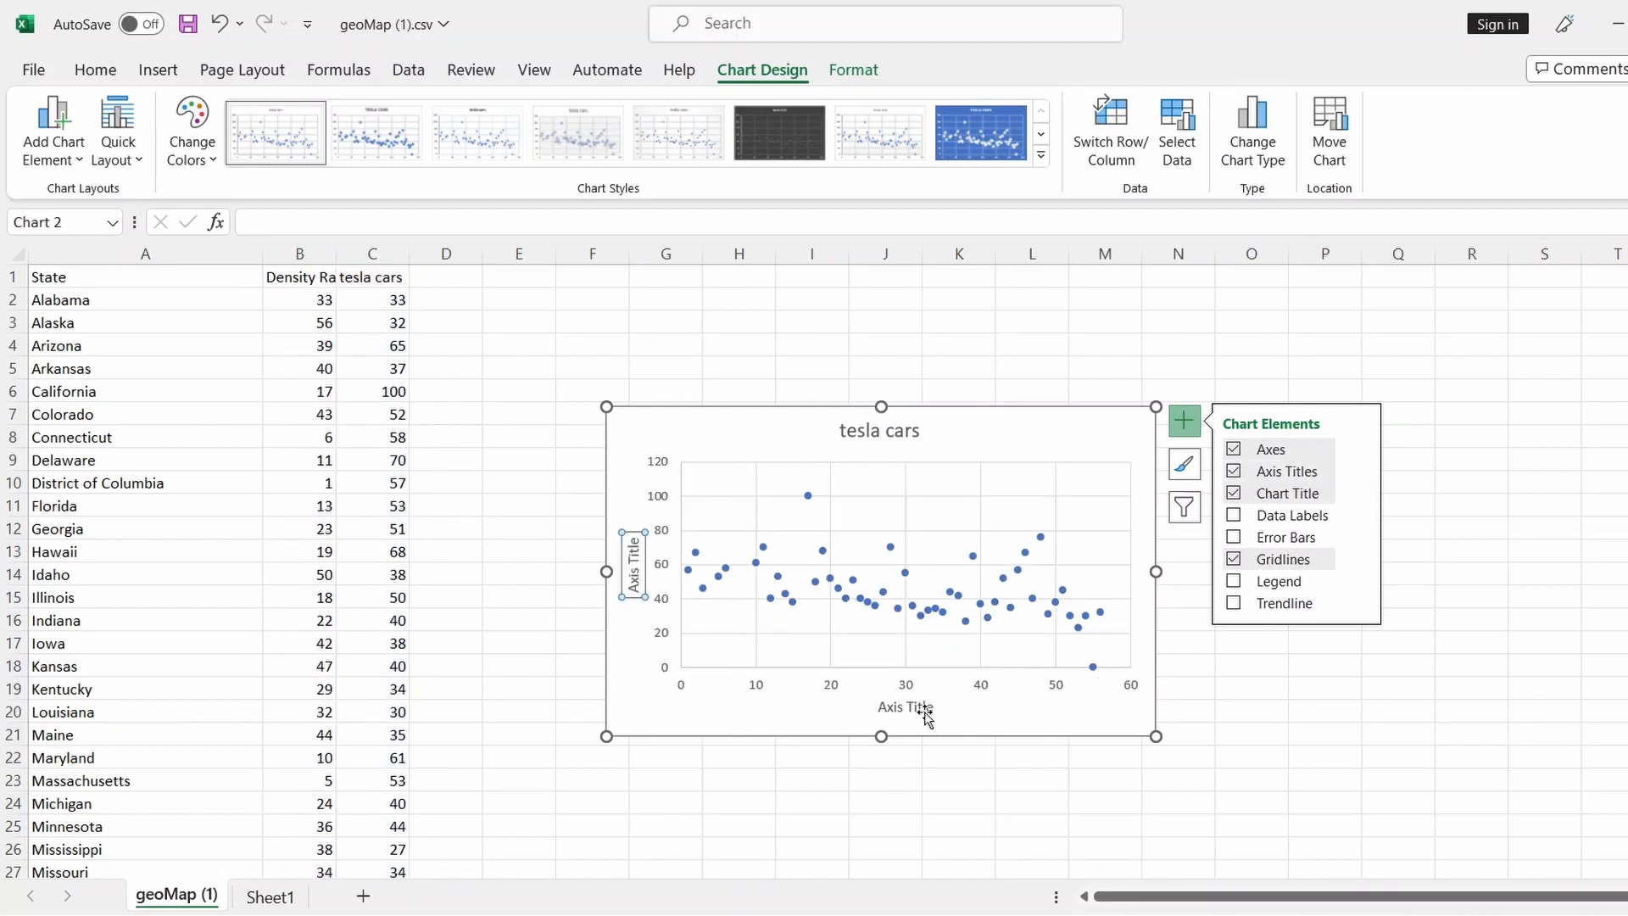
left_click(883, 708)
left_click_drag(882, 707, 948, 711)
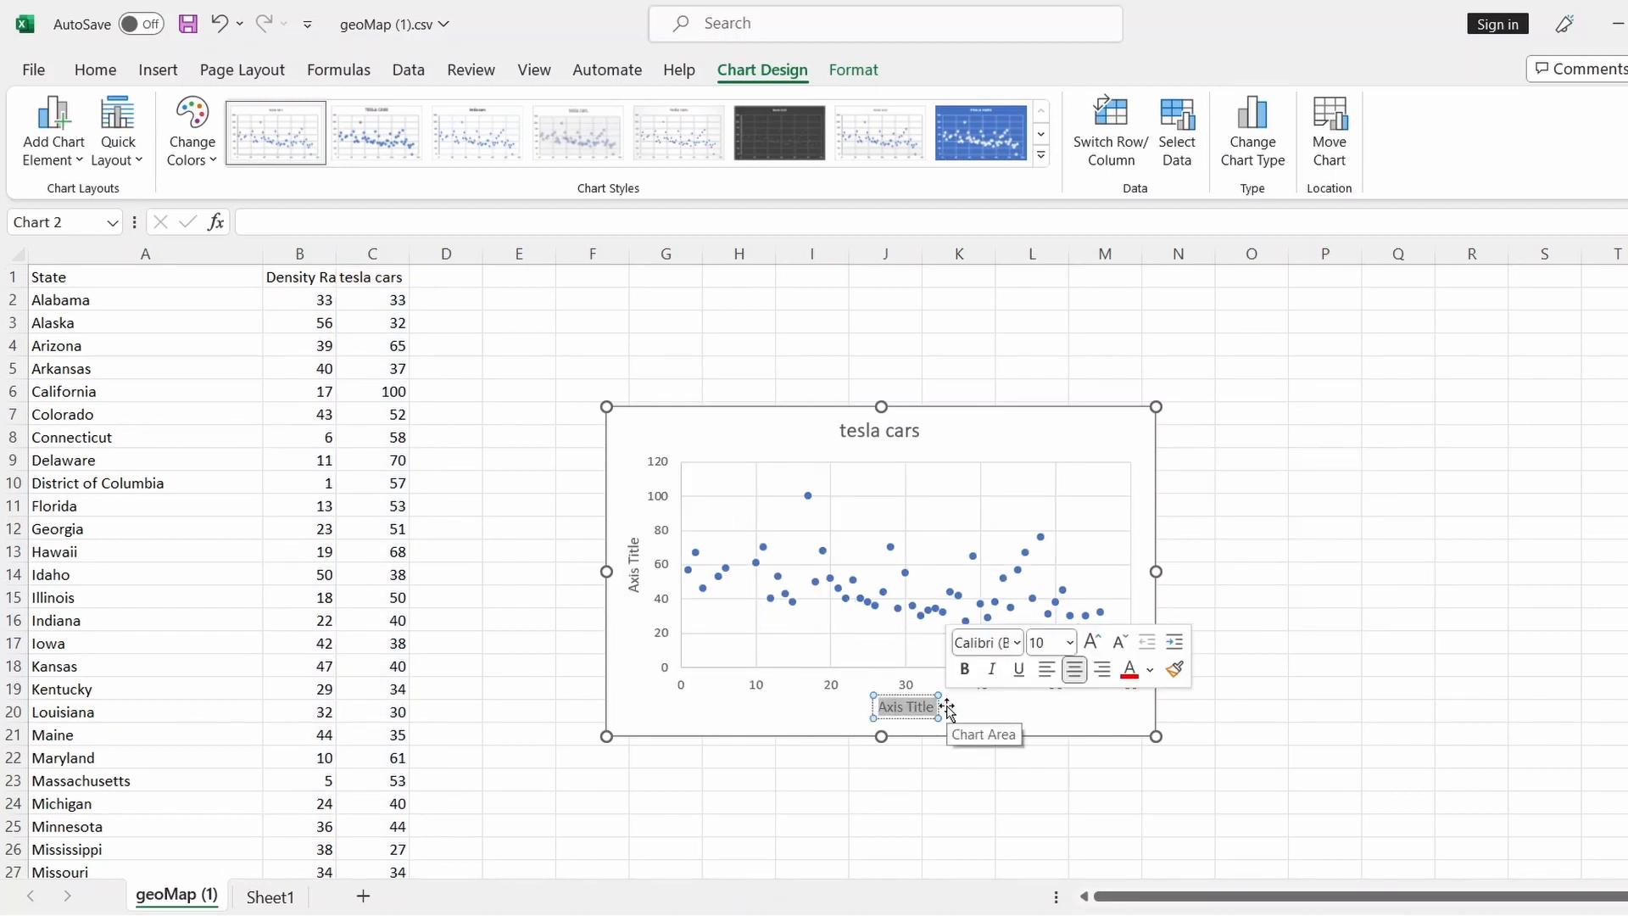
type("Density")
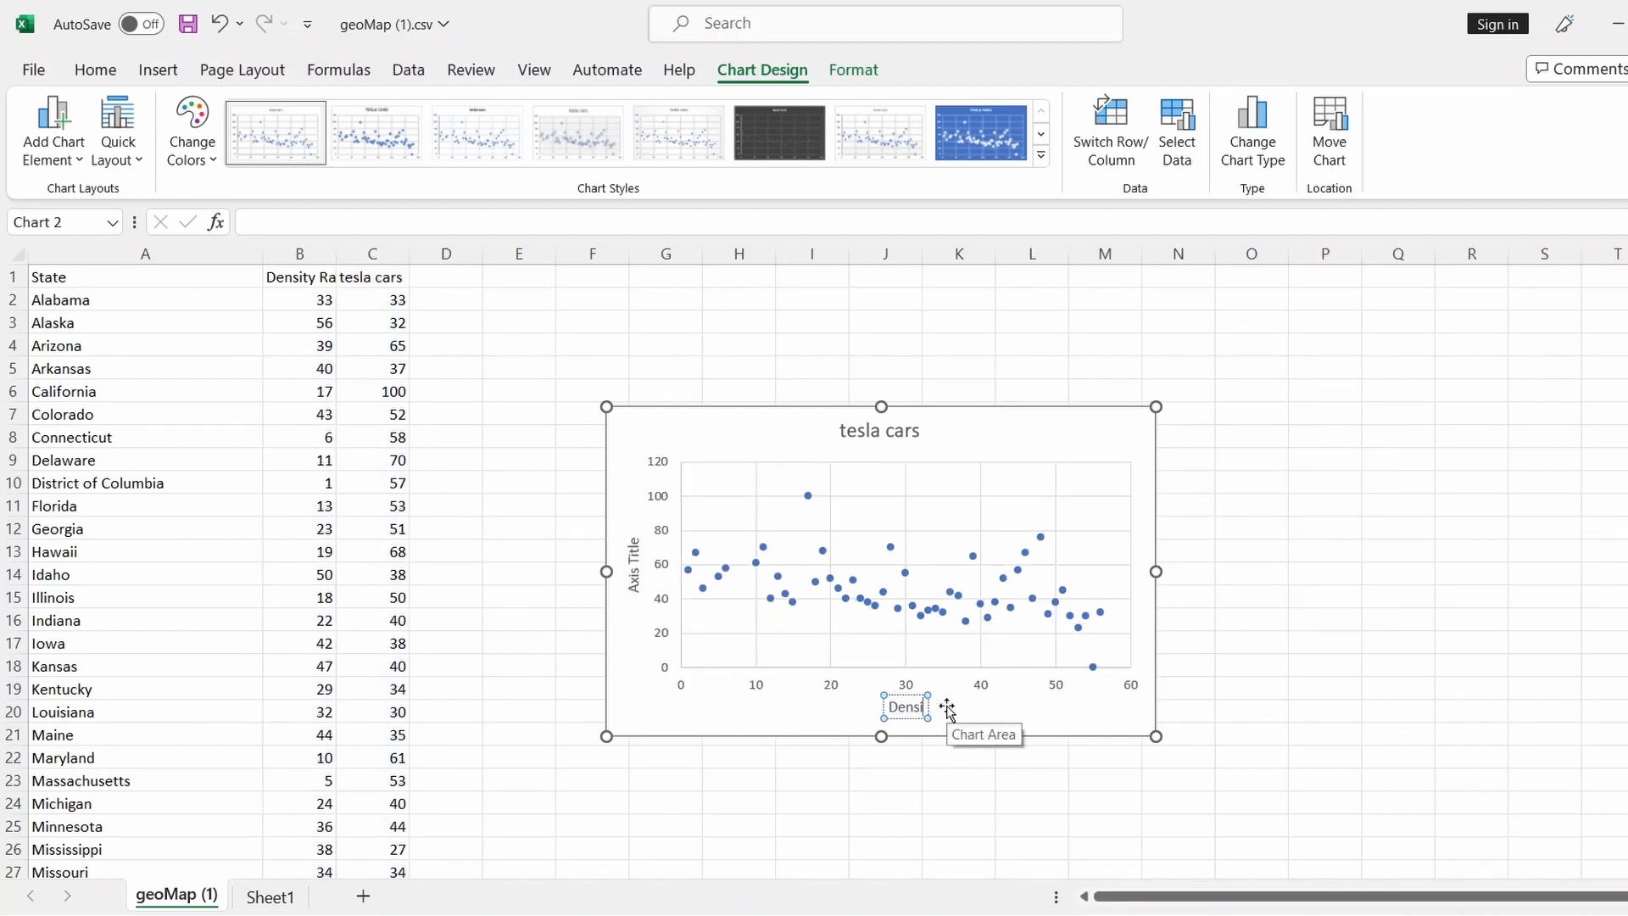
left_click(634, 558)
triple_click(634, 558)
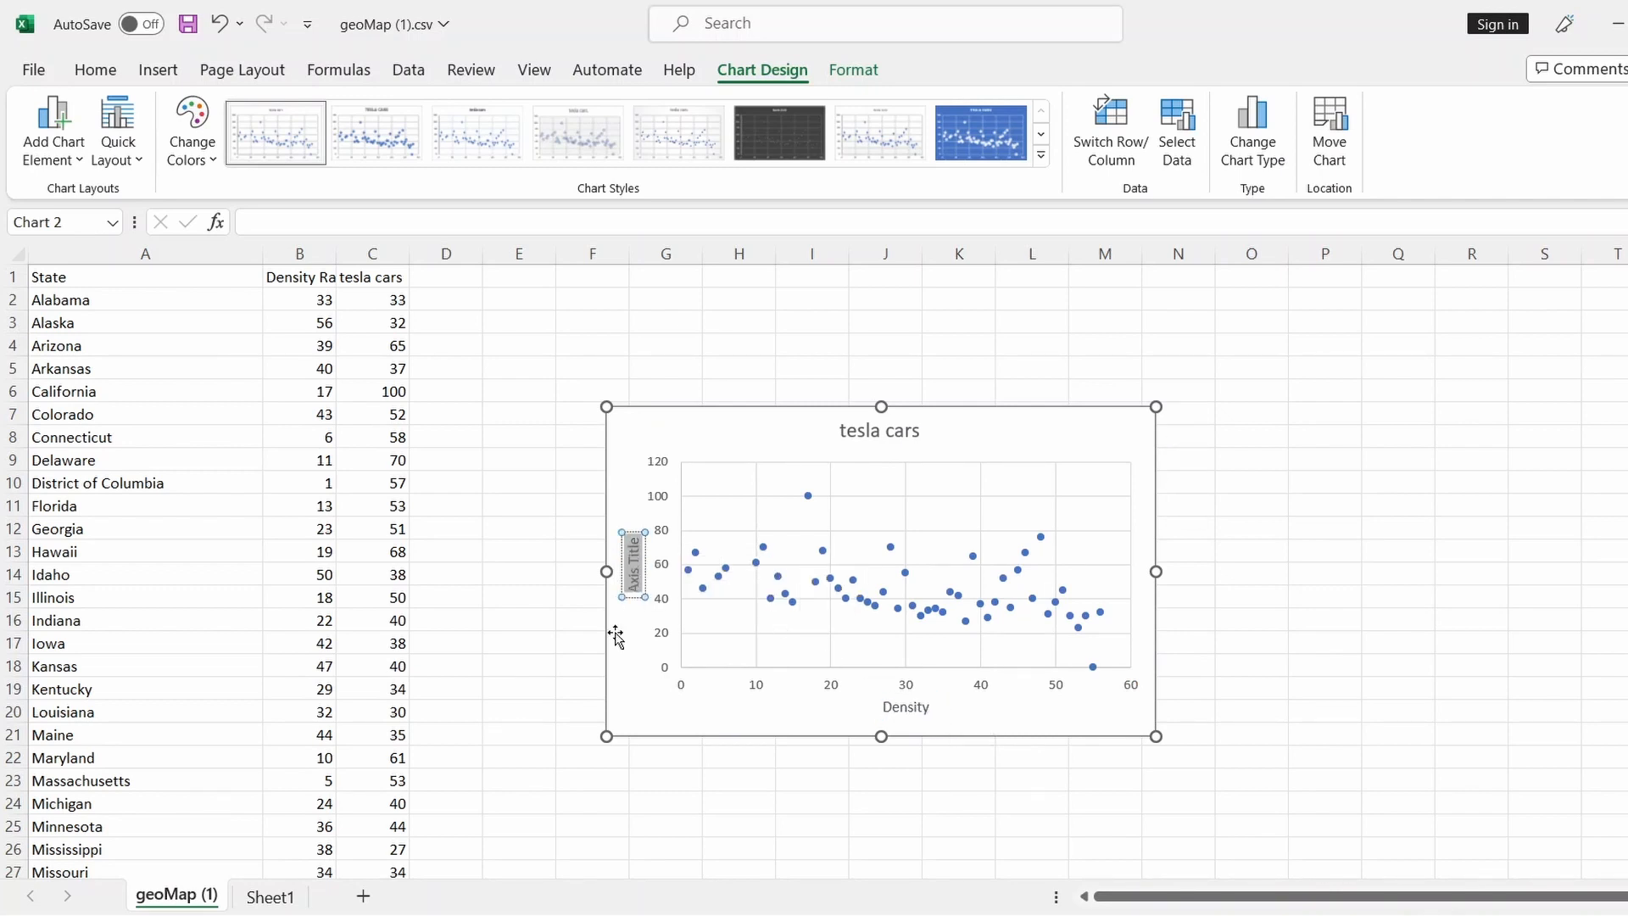
type("Tesla")
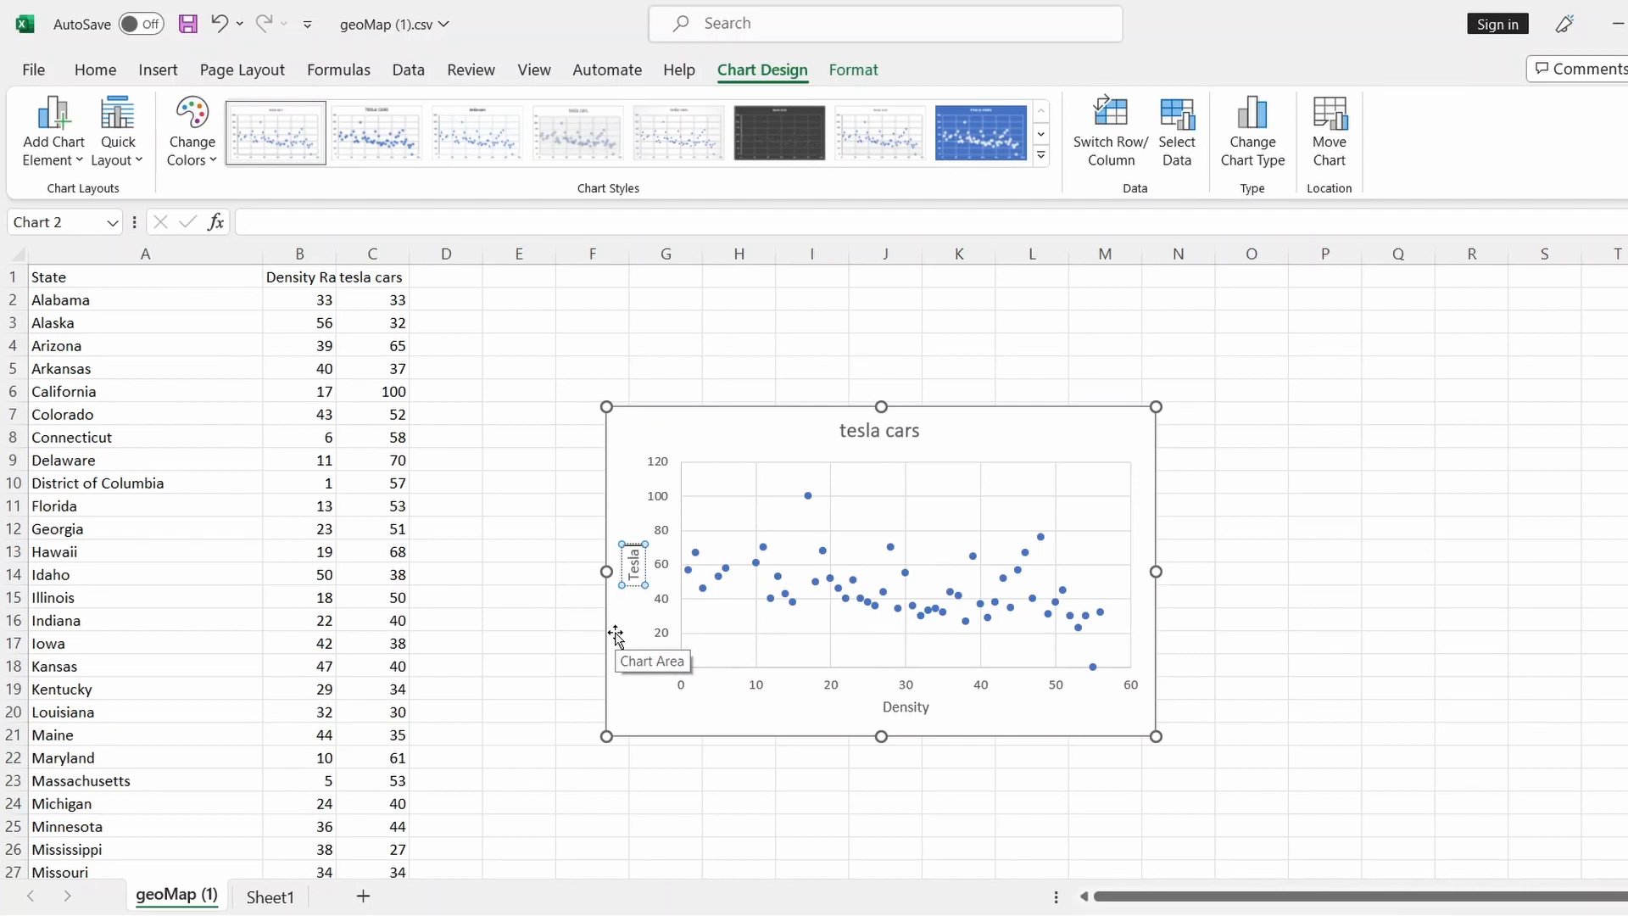
type(" Car")
left_click(861, 416)
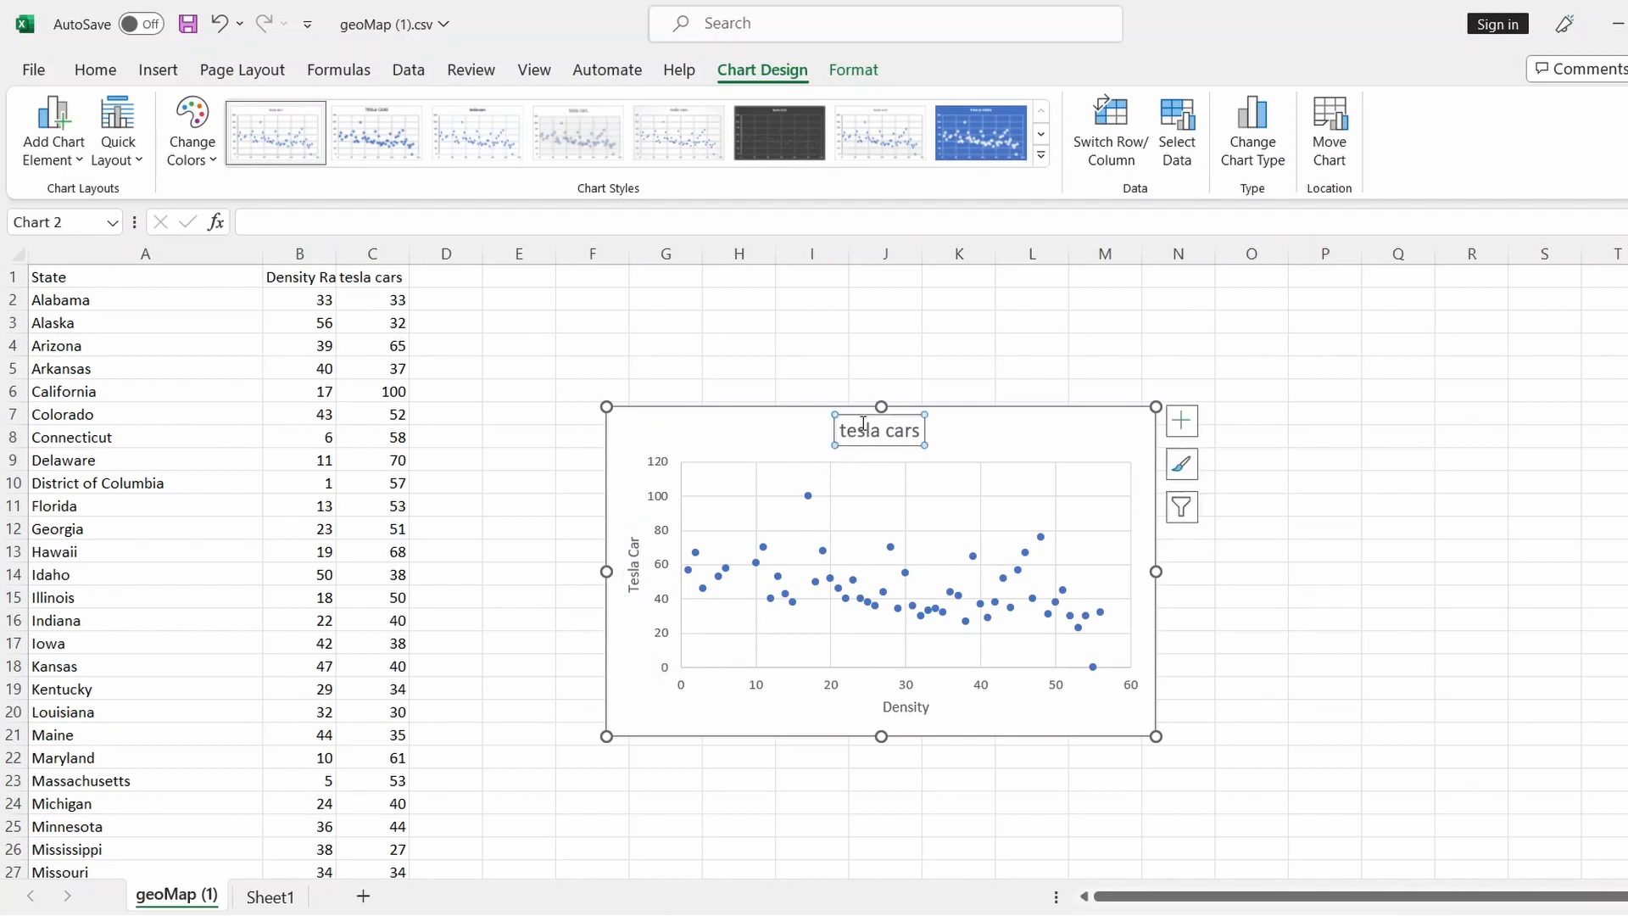
key("Delete")
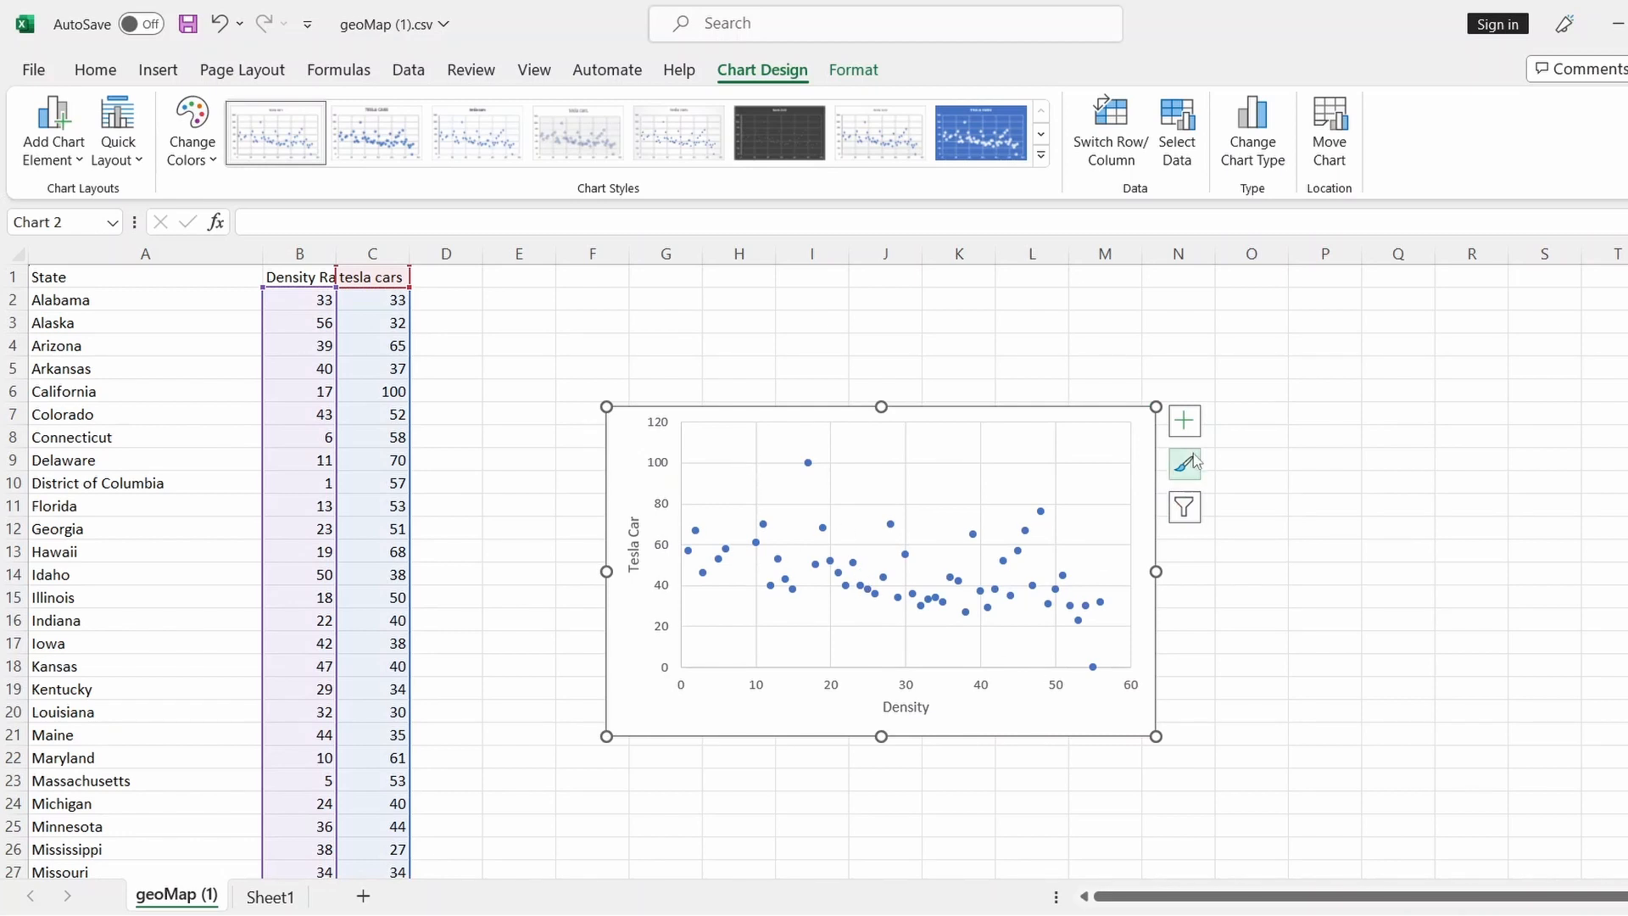
Add a trendline to the scatter chart, toggling the legend back off
left_click(1185, 420)
left_click(1263, 584)
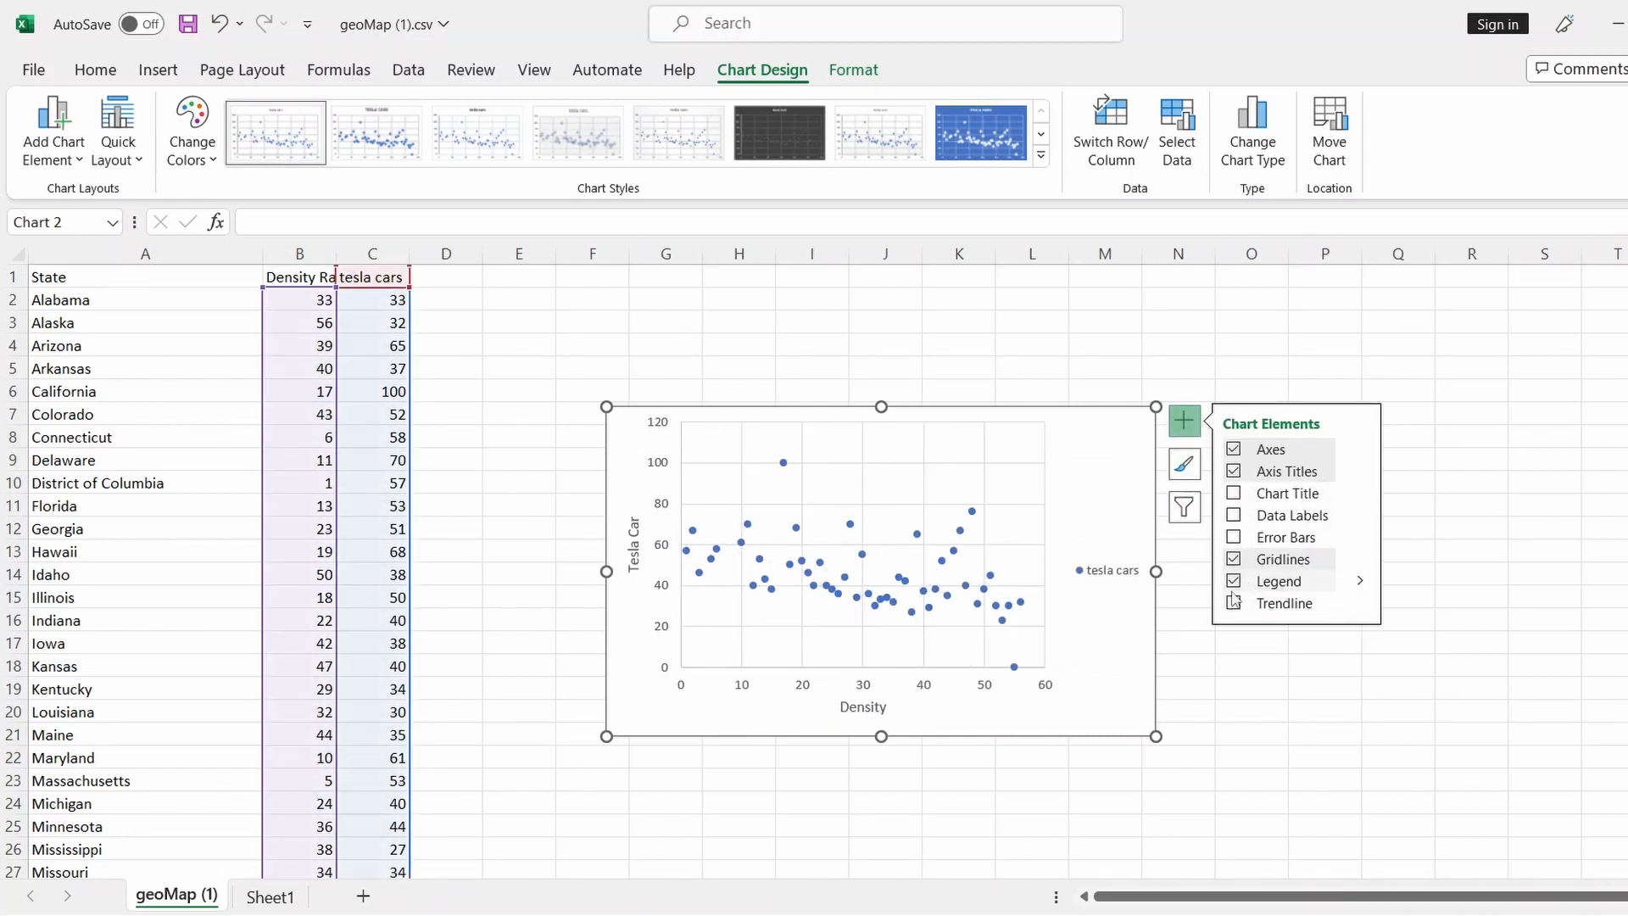
left_click(1234, 584)
left_click(1234, 603)
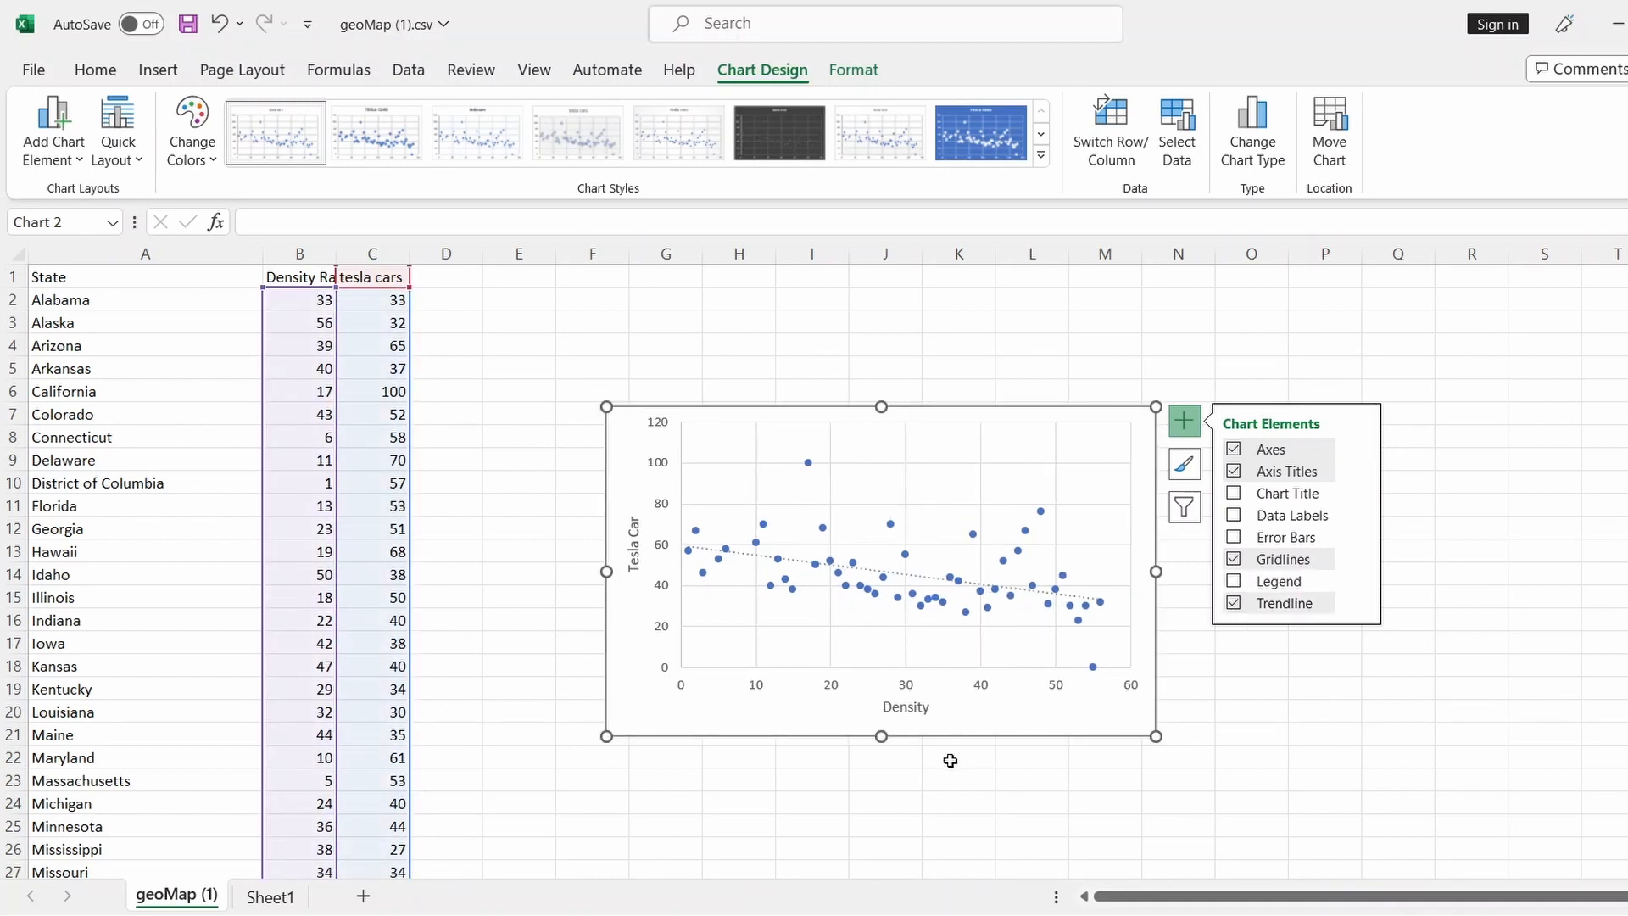
left_click(661, 349)
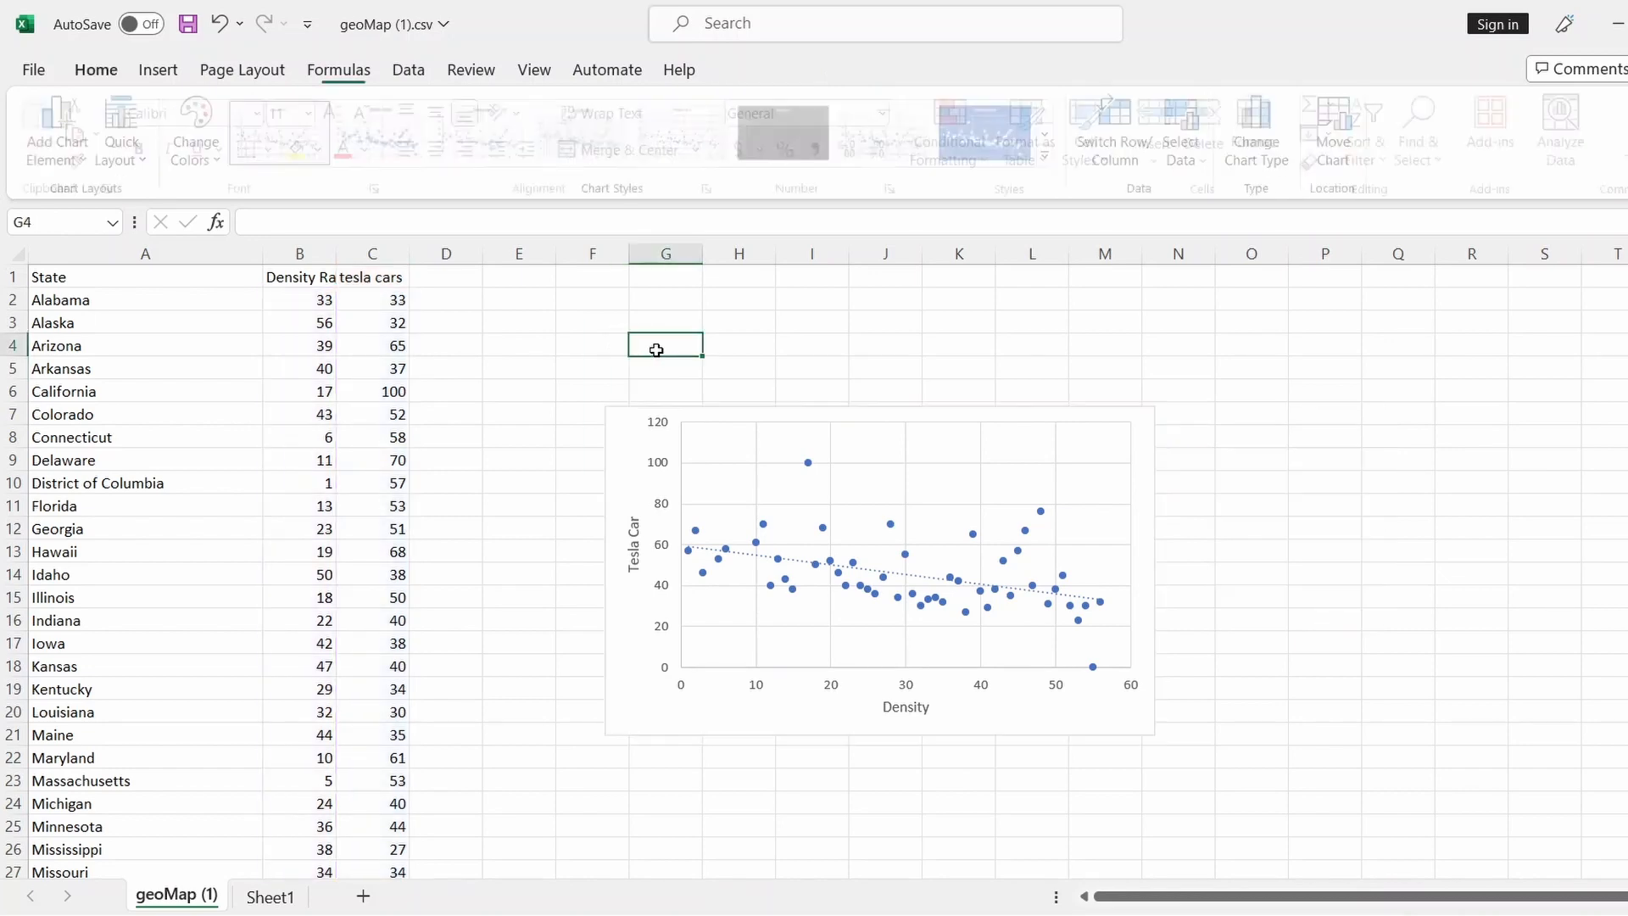
Enter =CORREL(B2:B52,C2:C52) in cell G4
type("=corr")
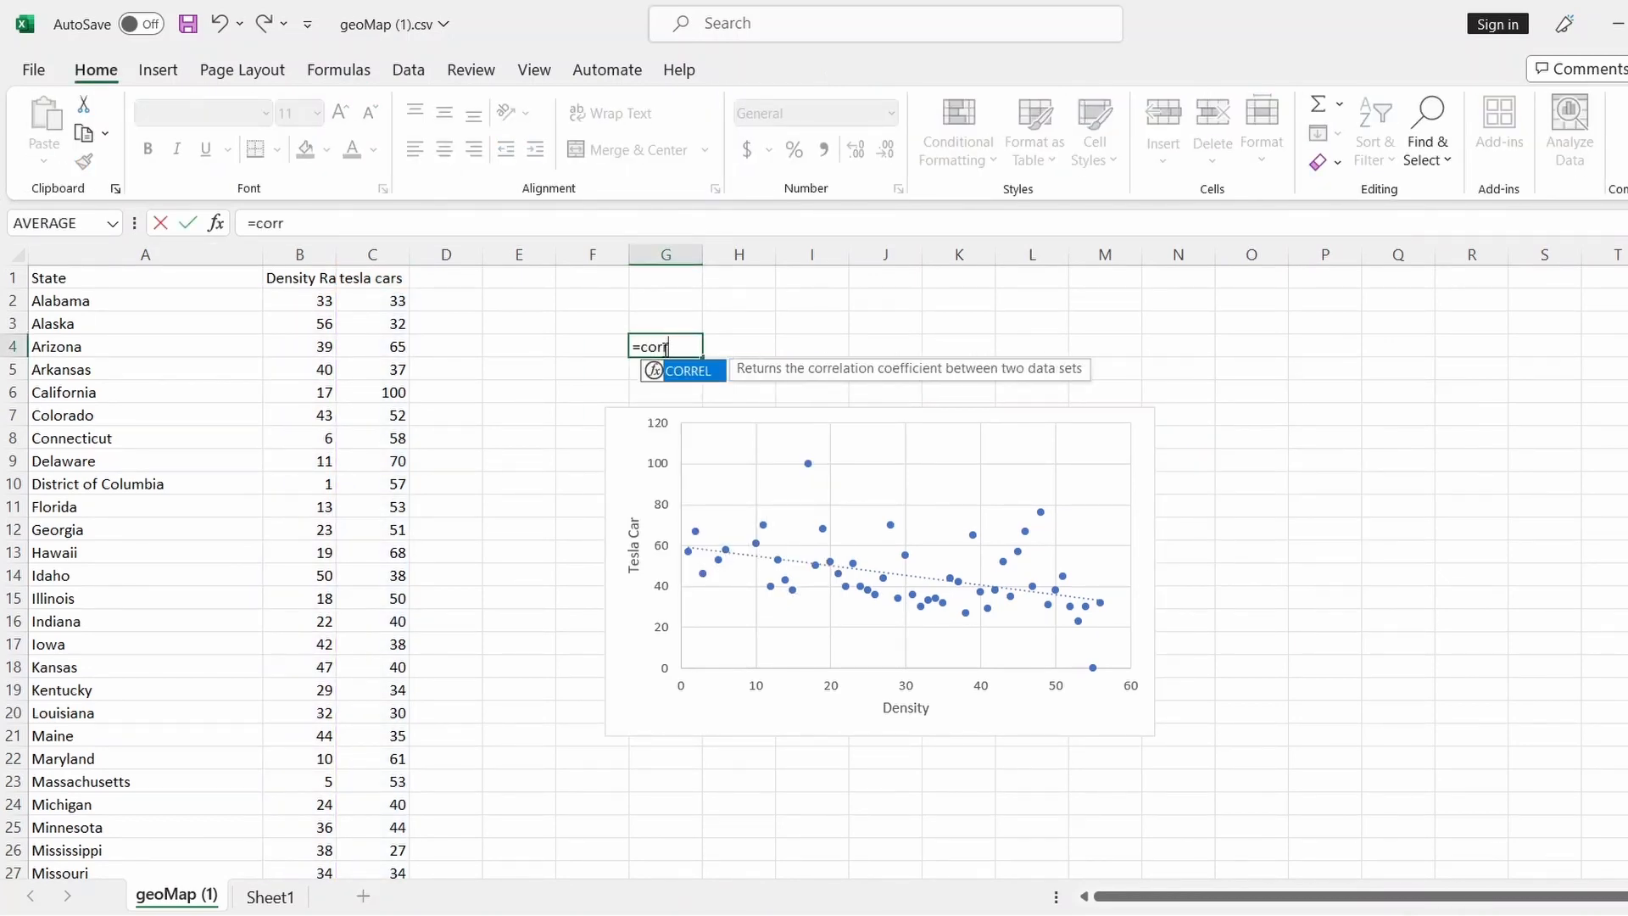
double_click(690, 374)
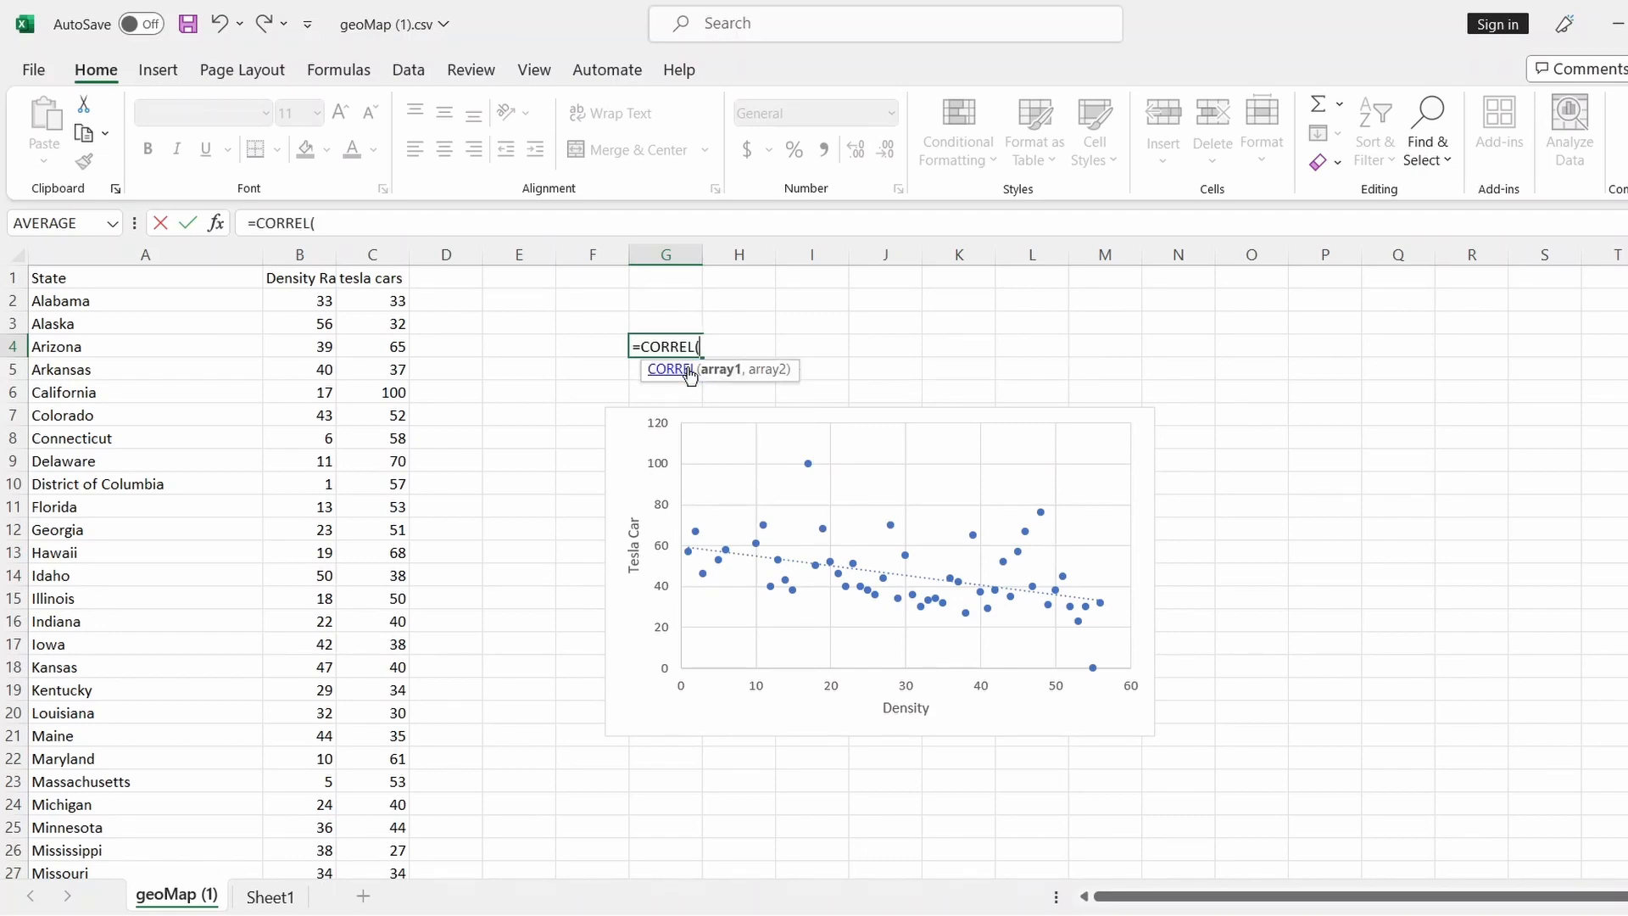
left_click_drag(323, 301, 297, 846)
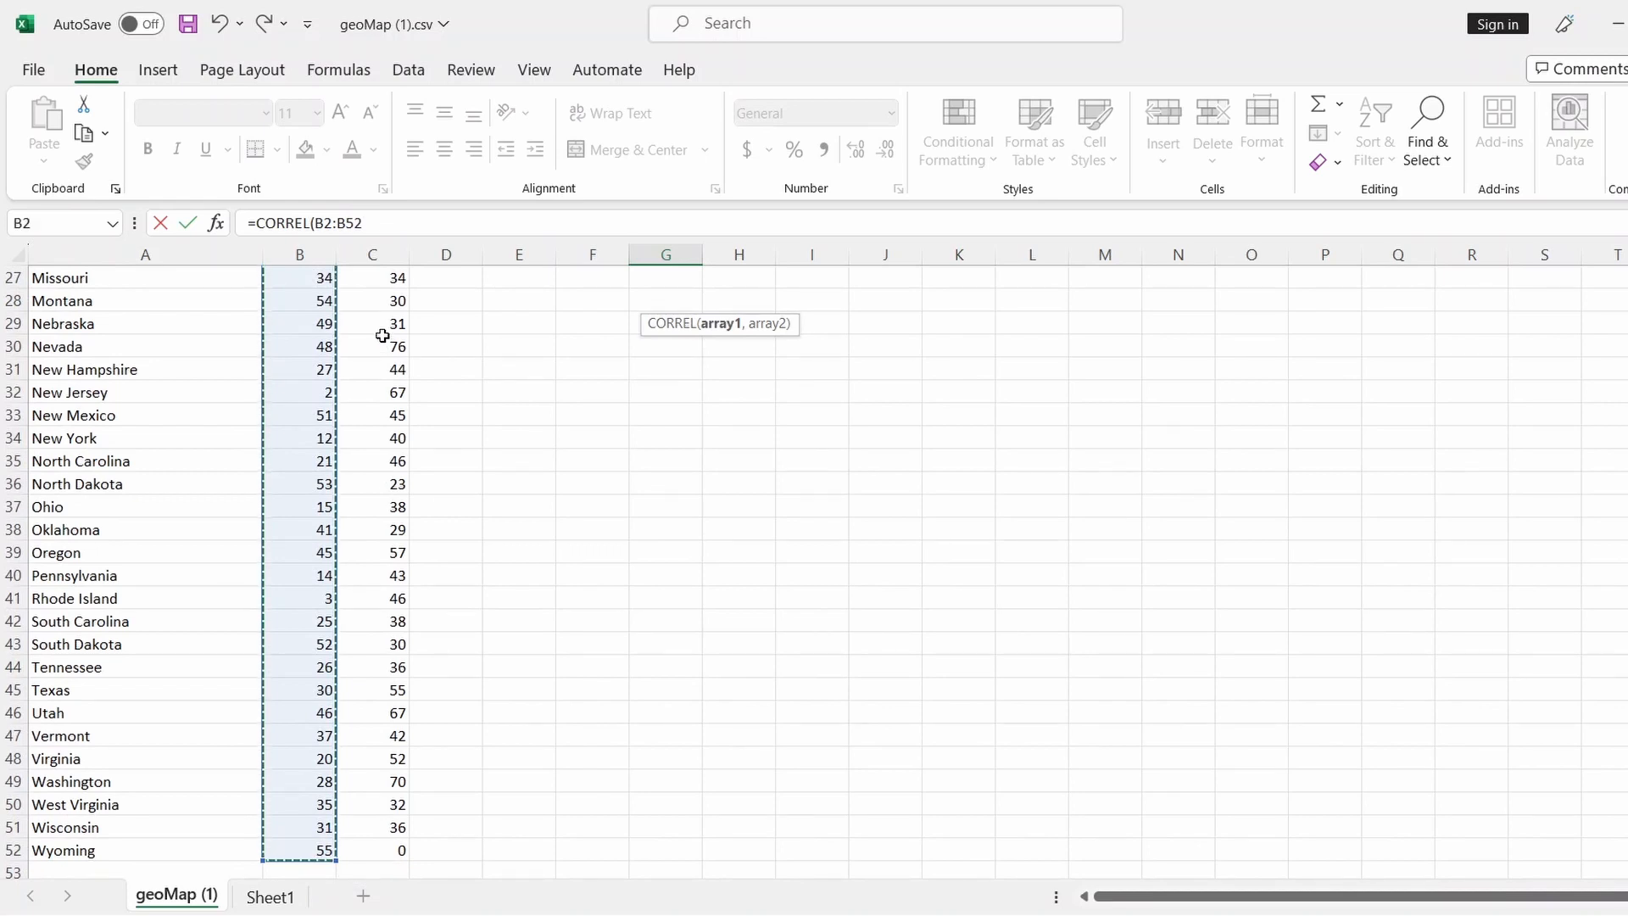
left_click(403, 218)
type(",")
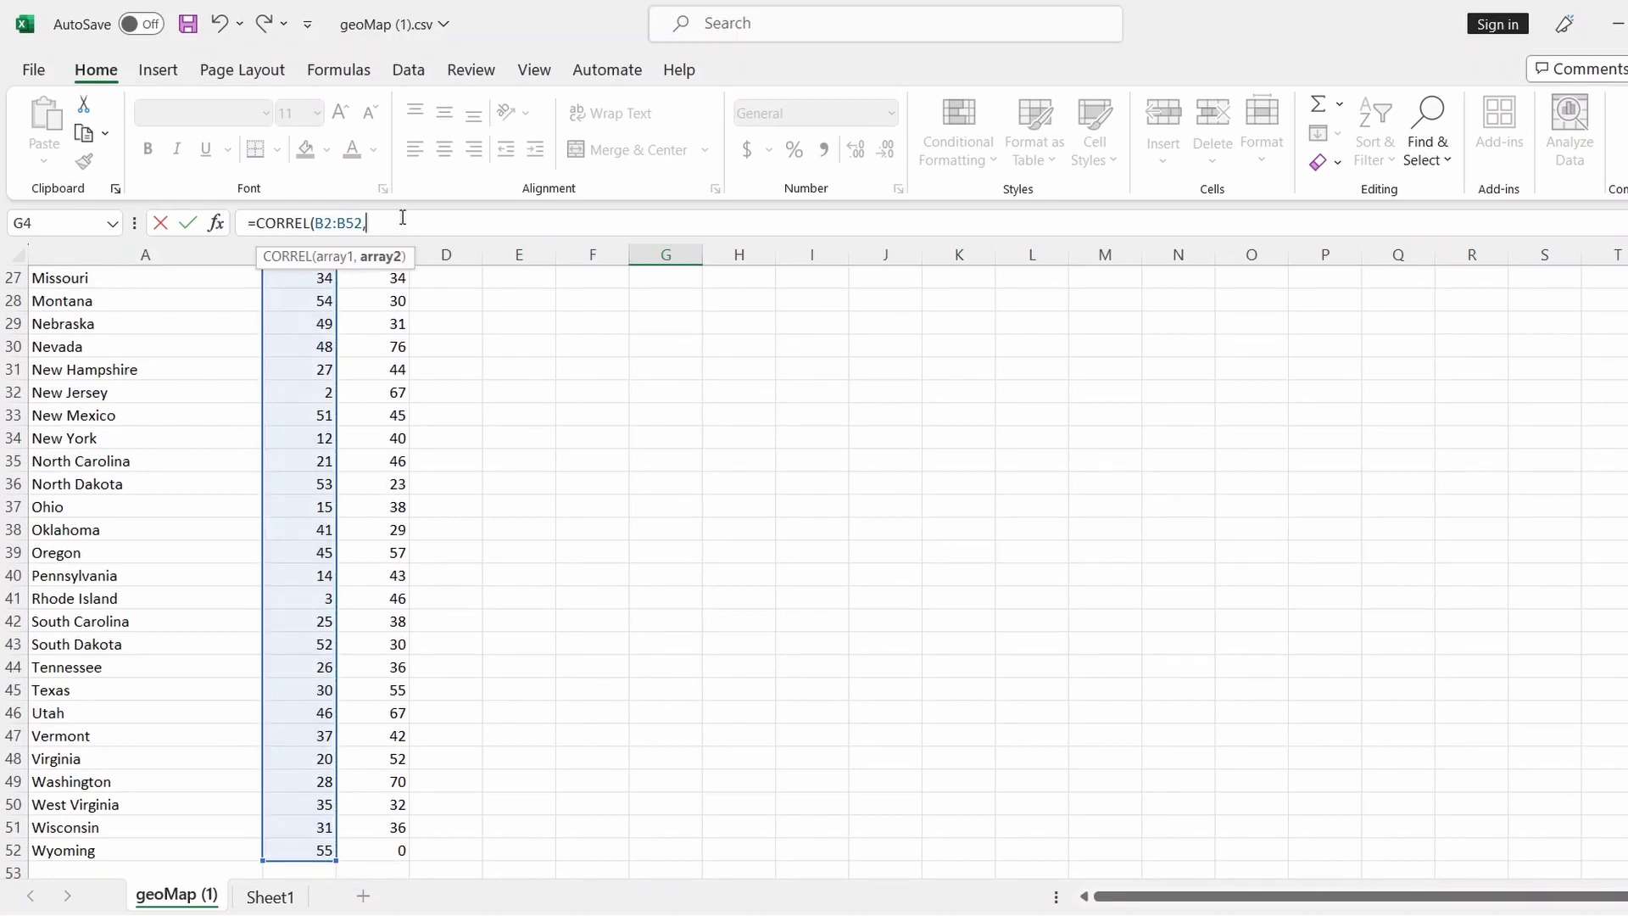
scroll(559, 441, "up", 9)
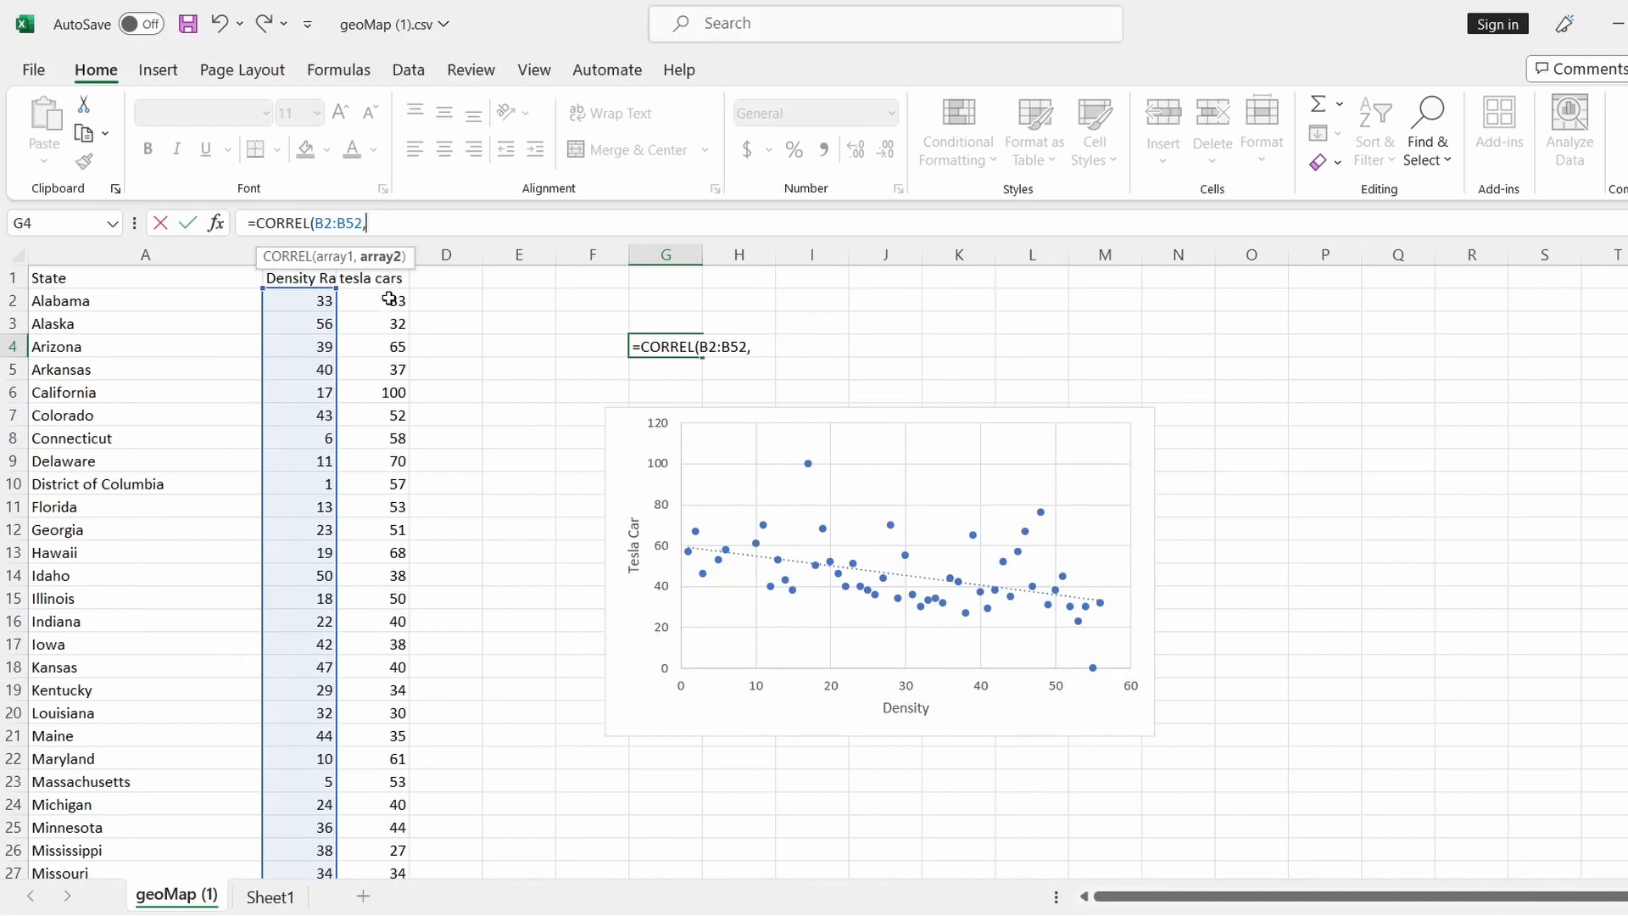
left_click_drag(374, 301, 374, 886)
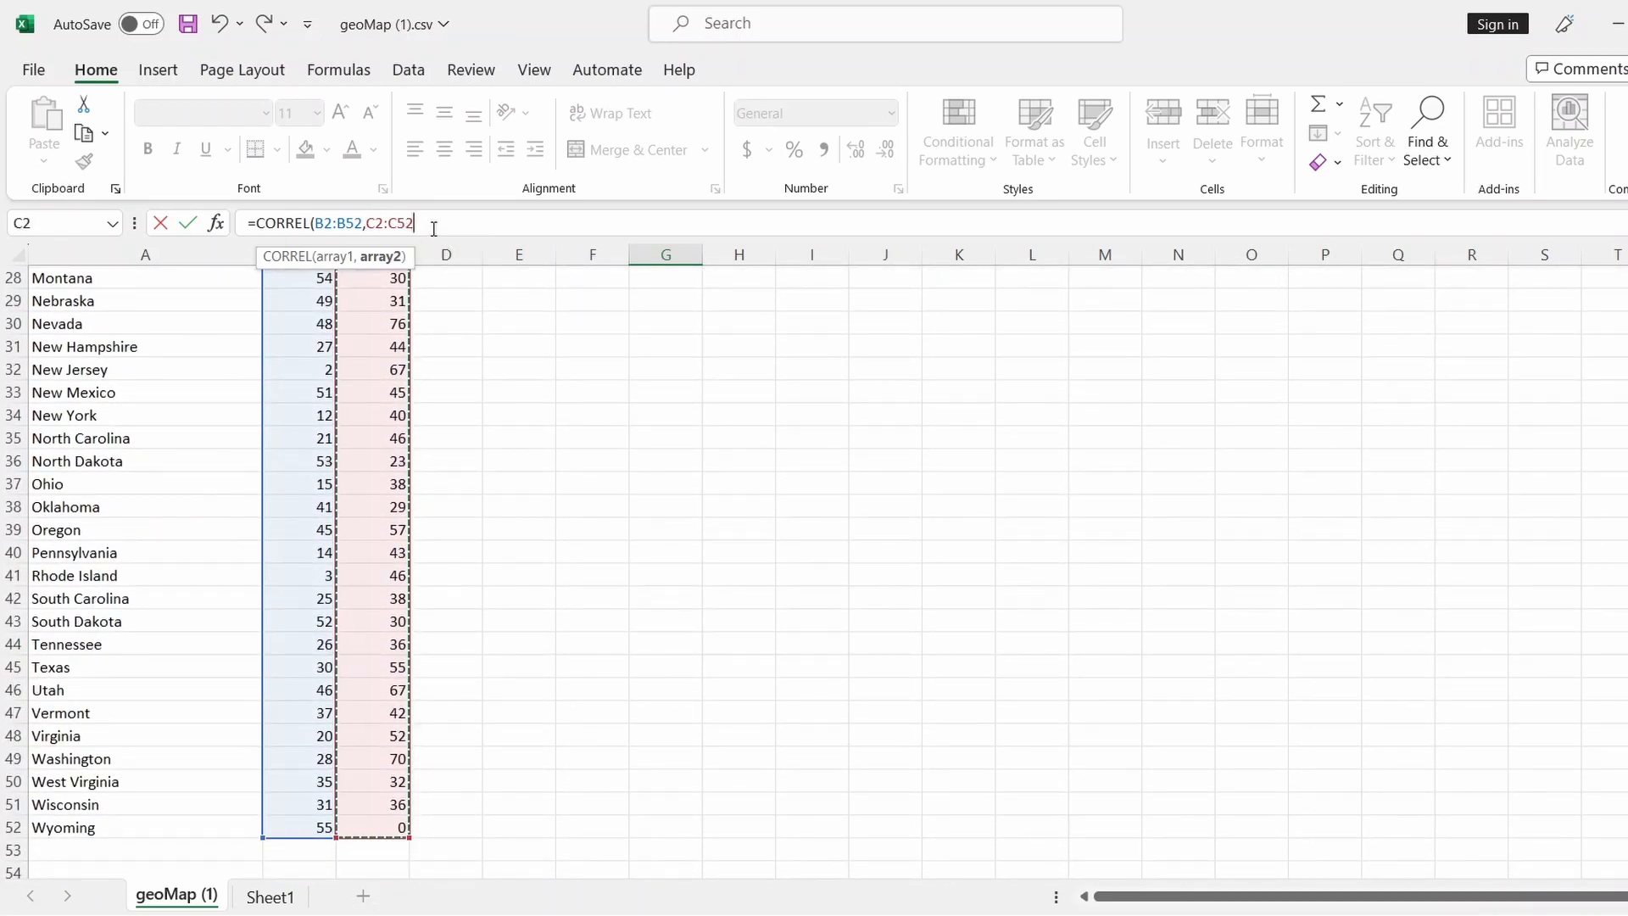
type(")")
key("Return")
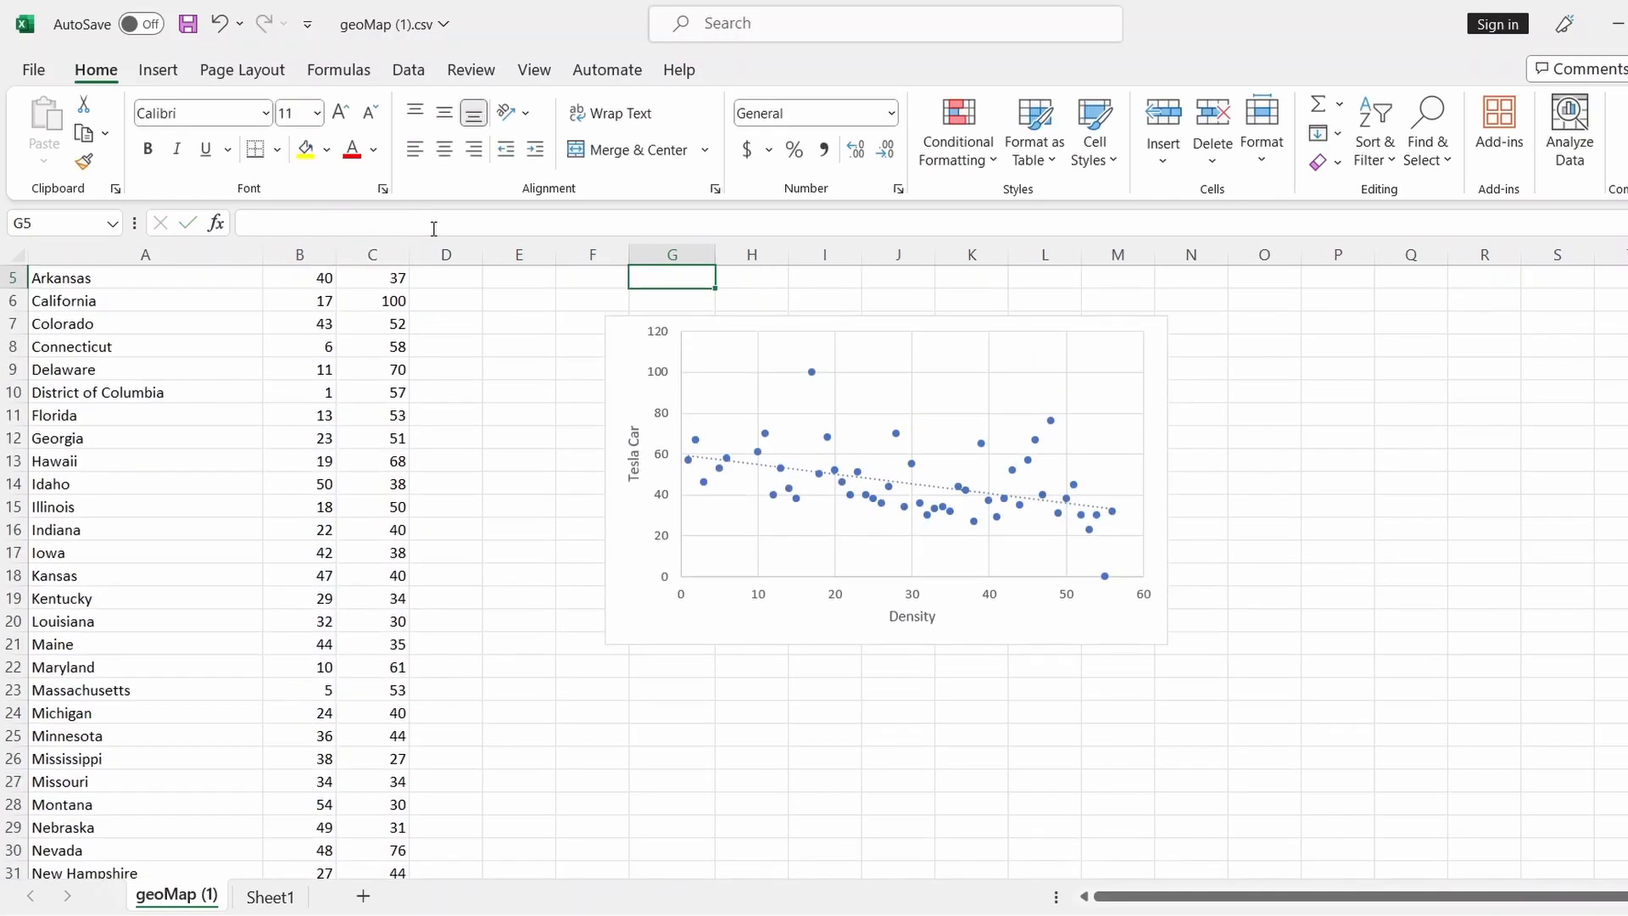
scroll(713, 461, "up", 2)
left_click(678, 348)
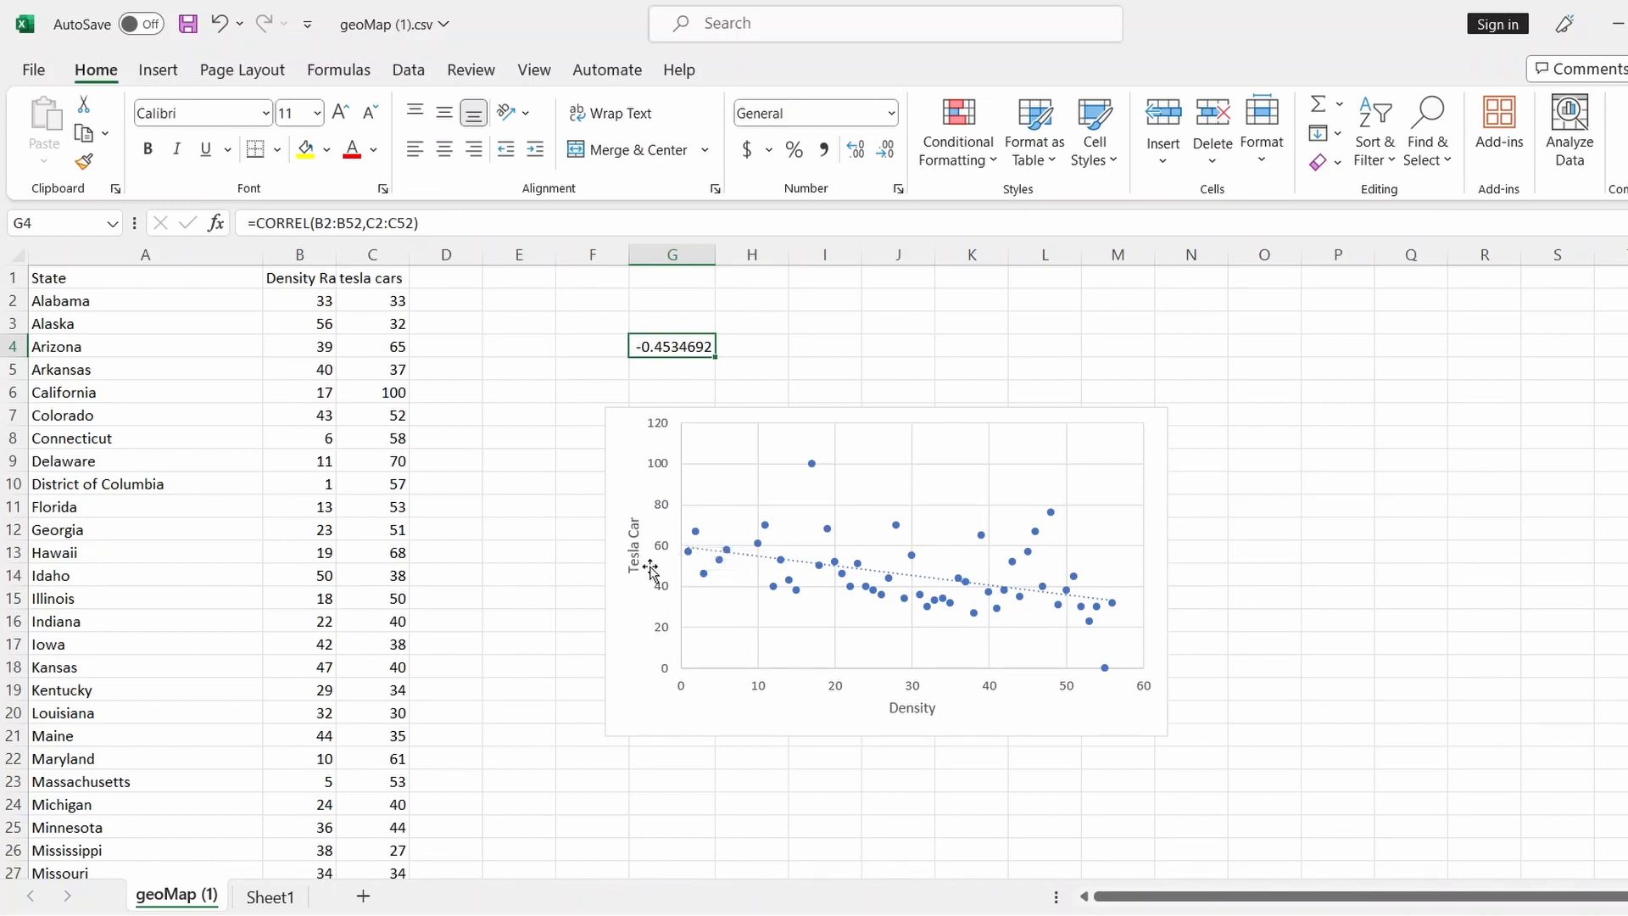
Change the horizontal axis title from Density to 'Density Ranking'
left_click(902, 709)
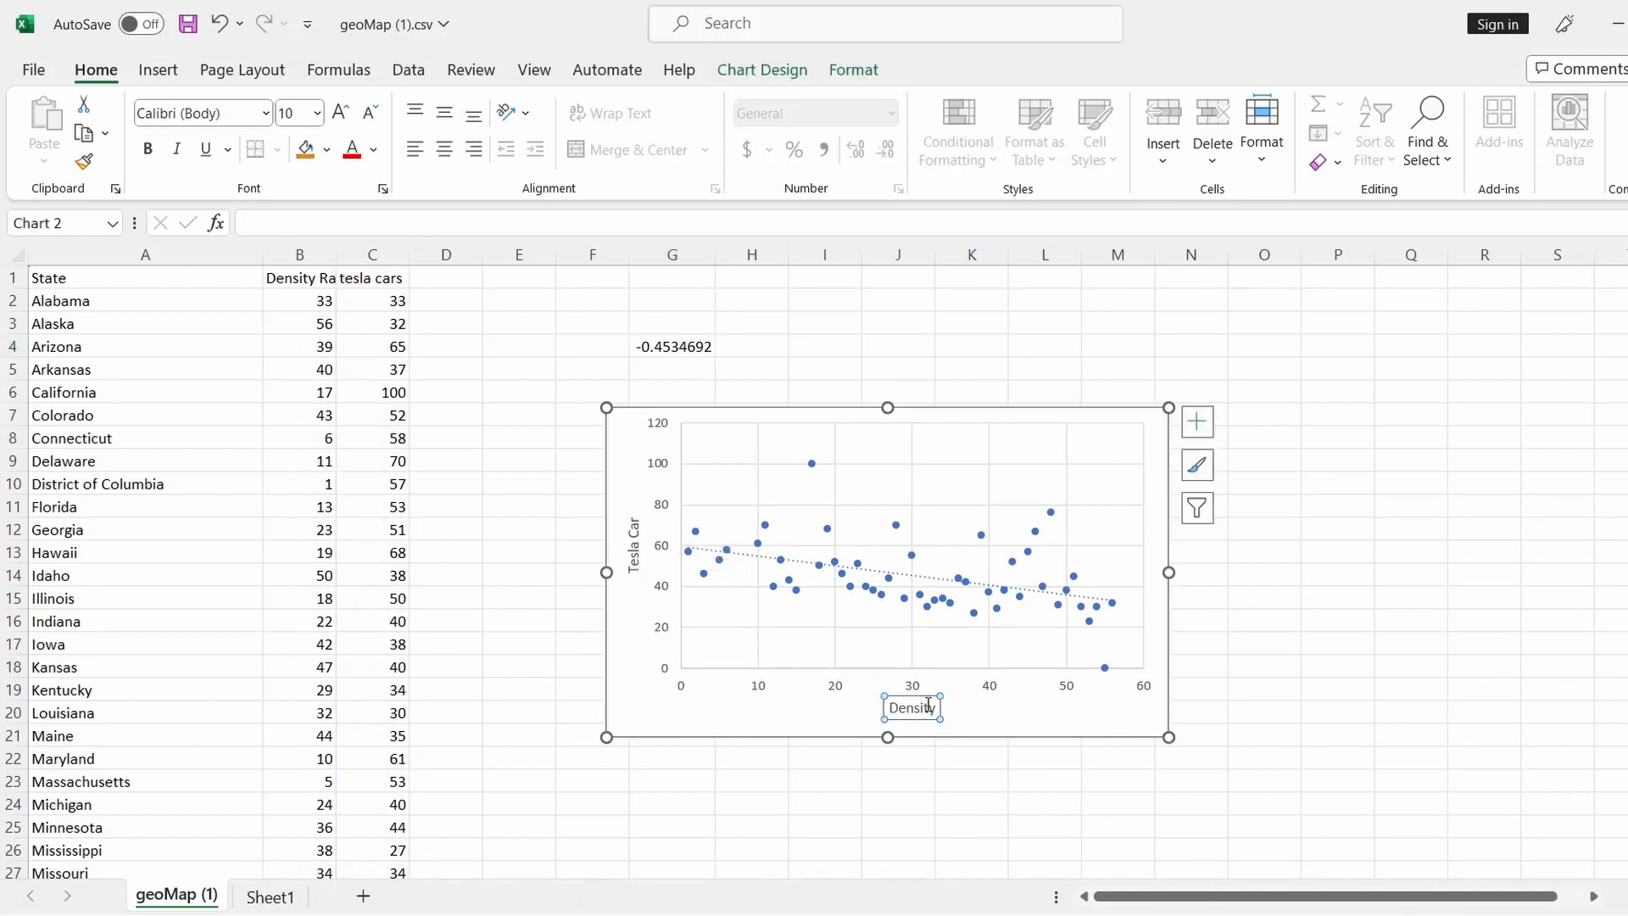
double_click(913, 709)
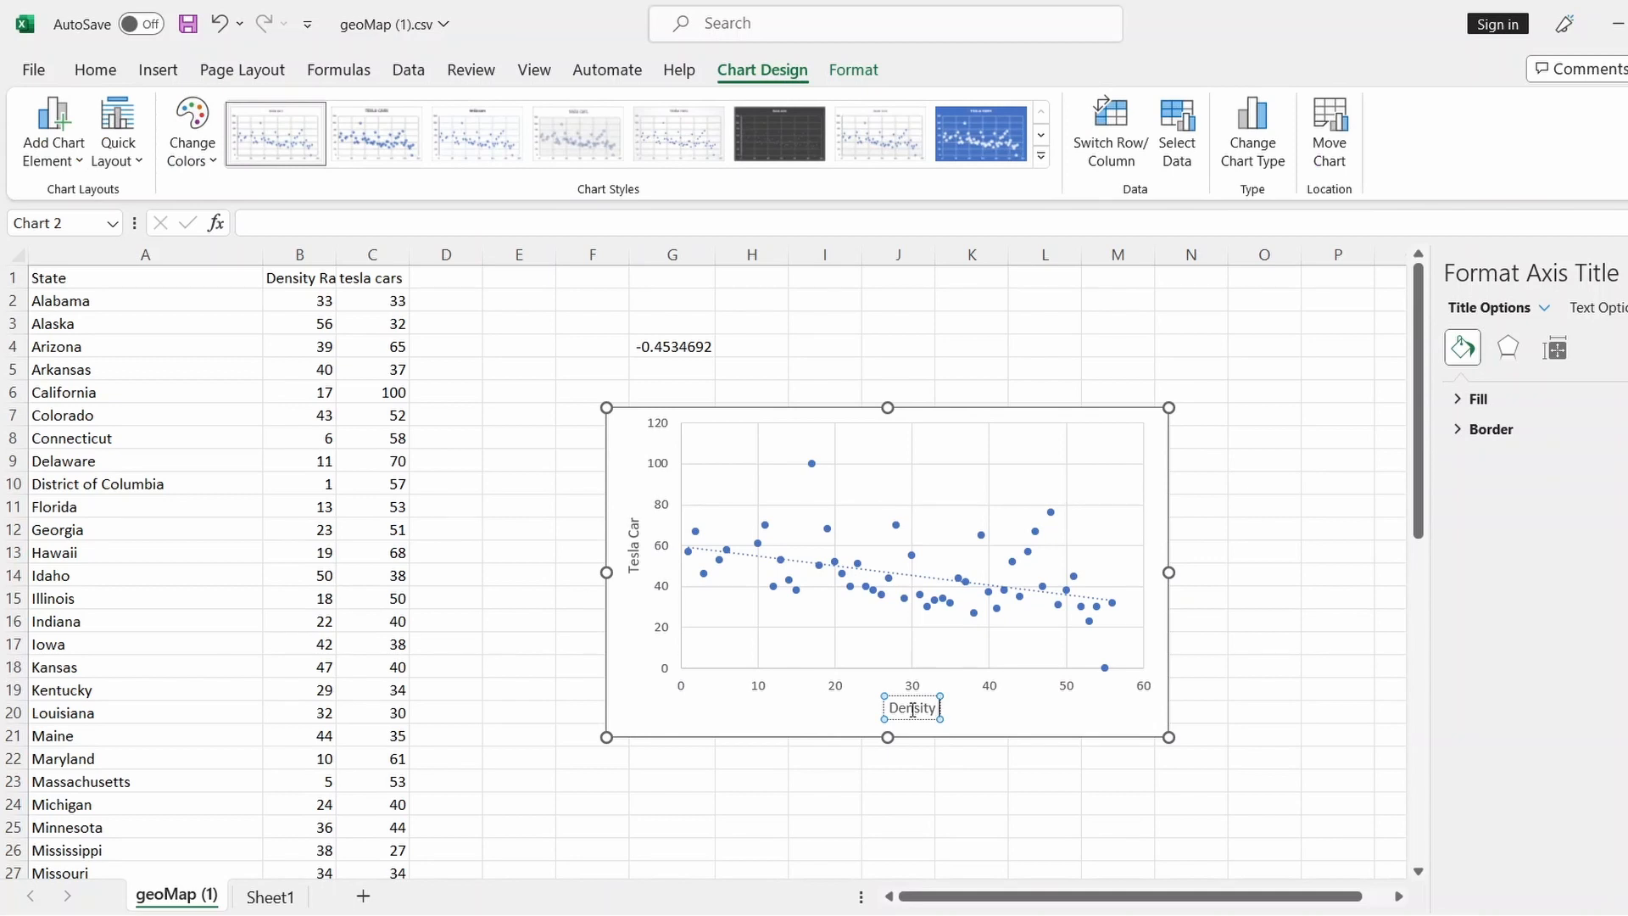
type("Ranking")
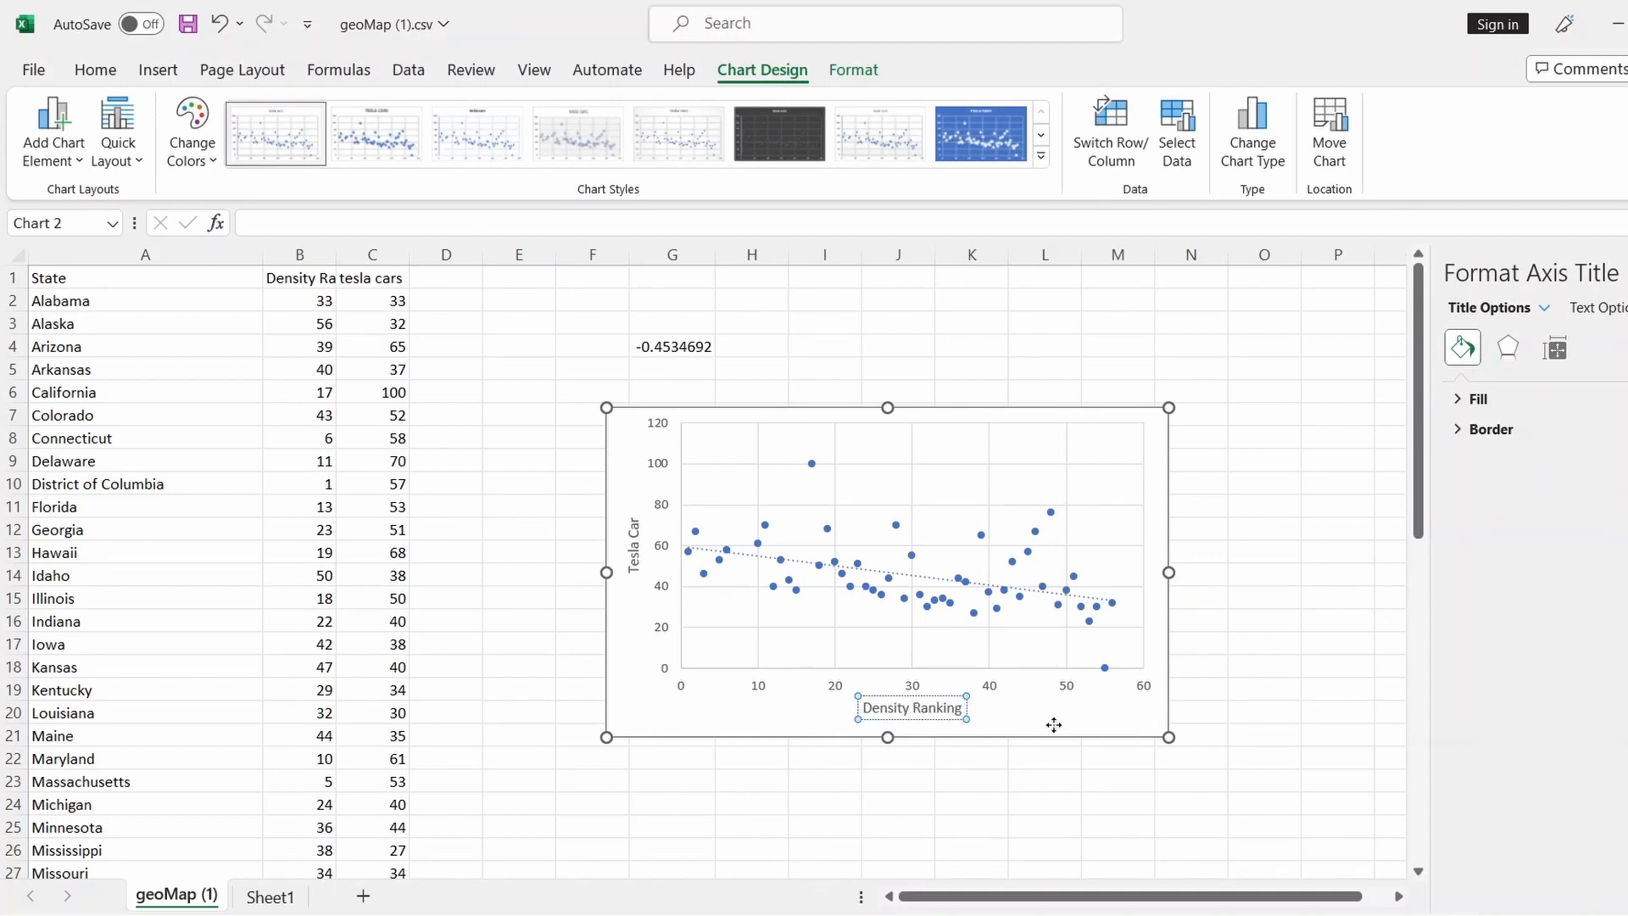
left_click(1054, 725)
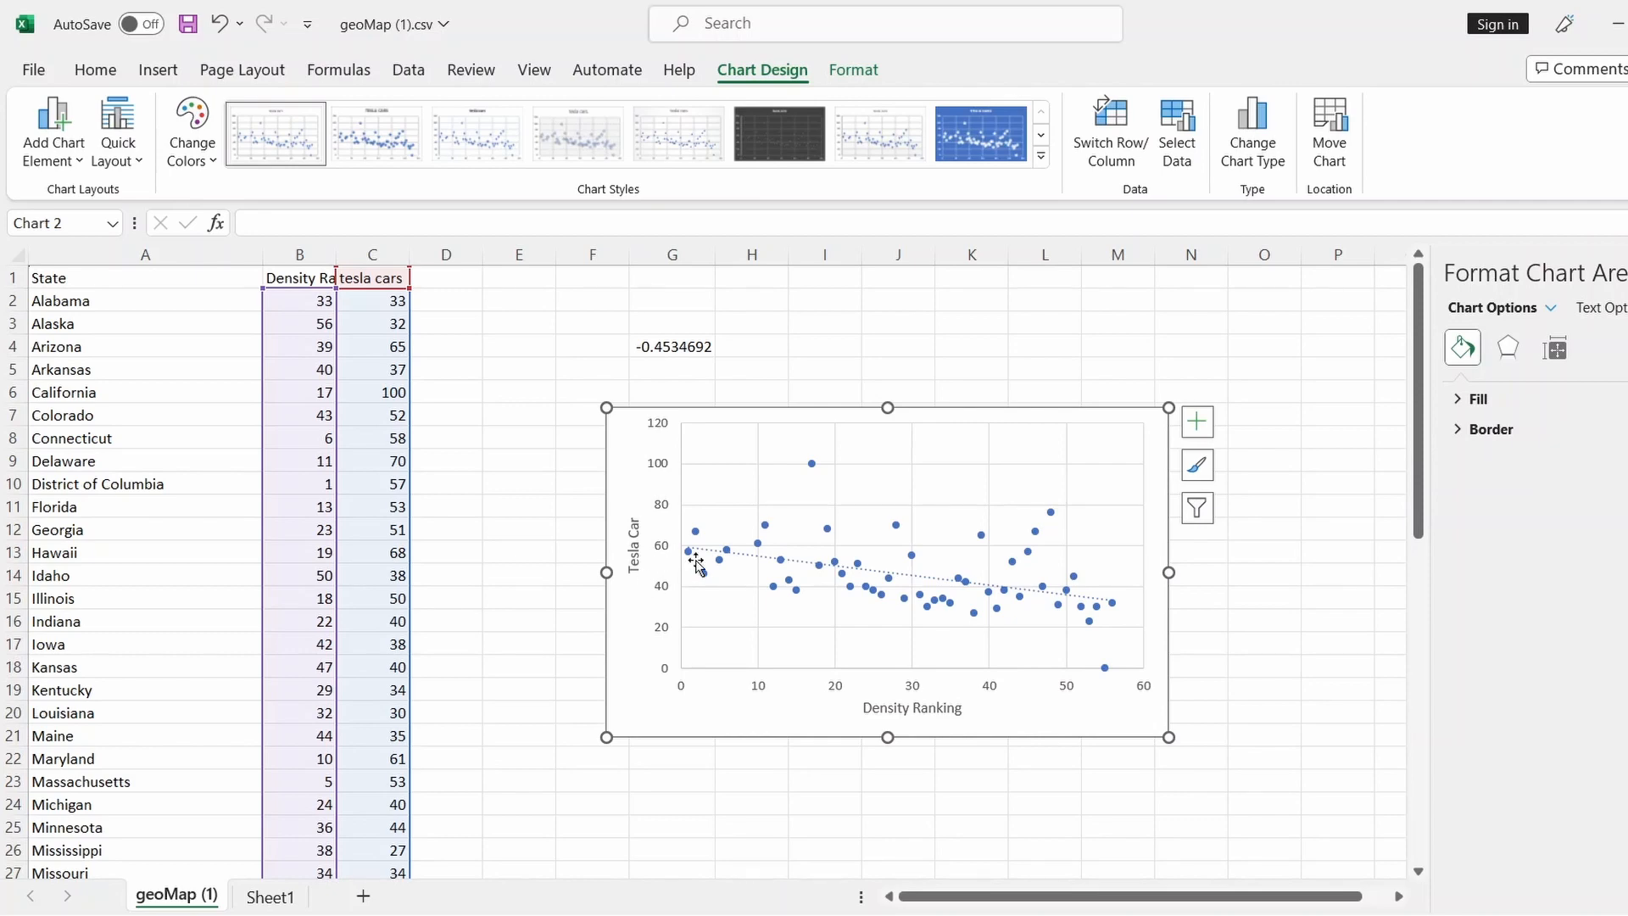
key("Escape")
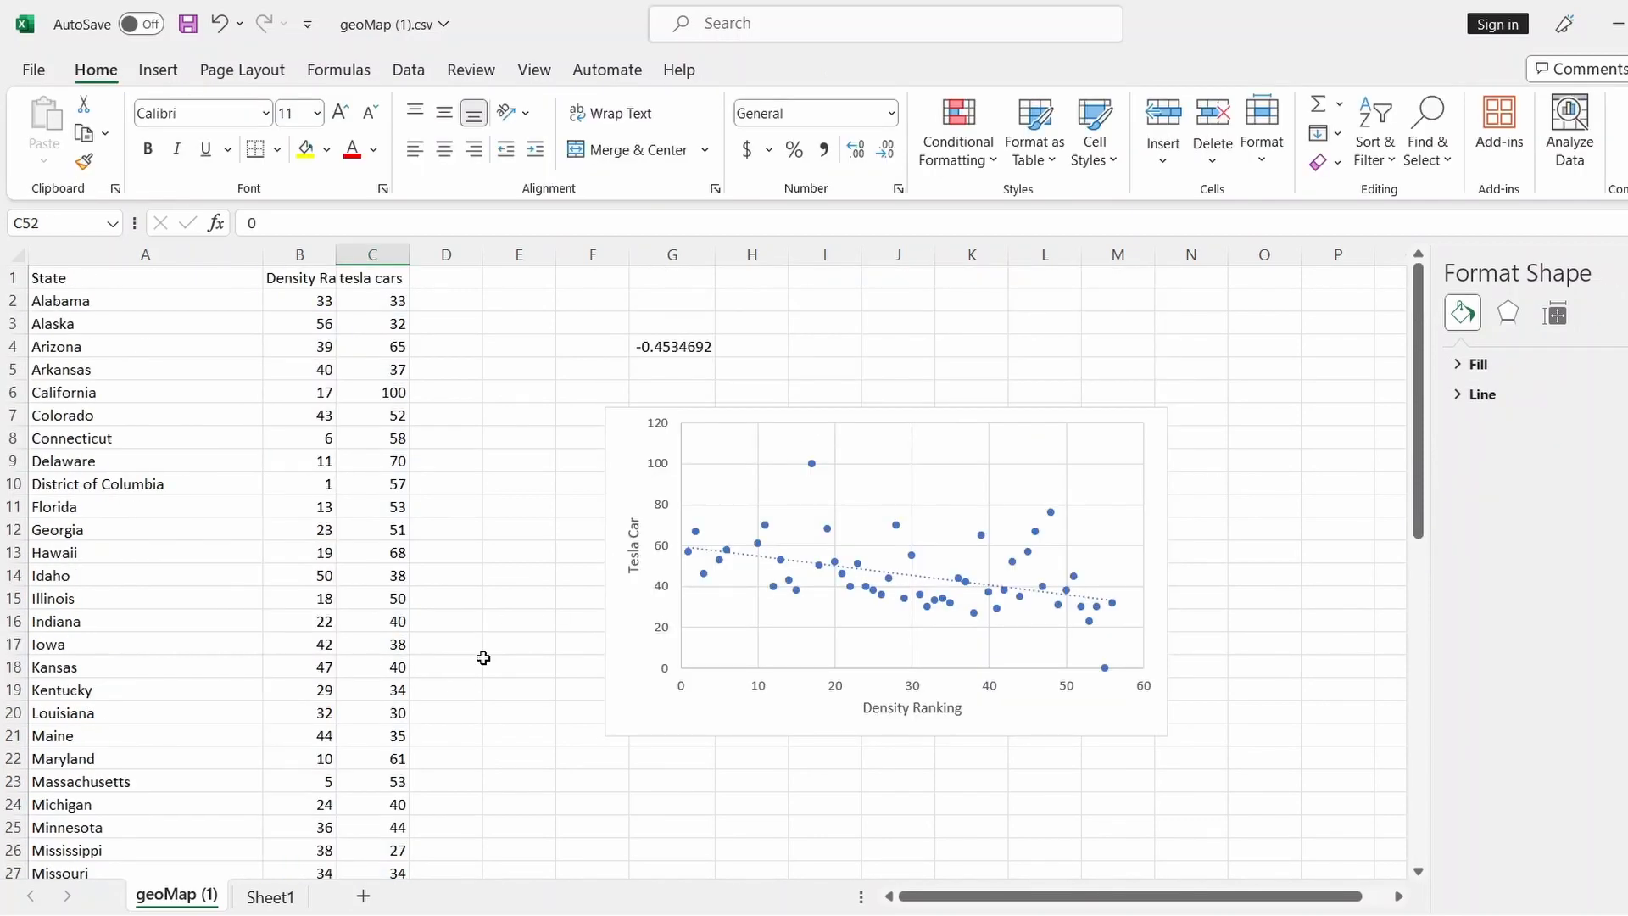